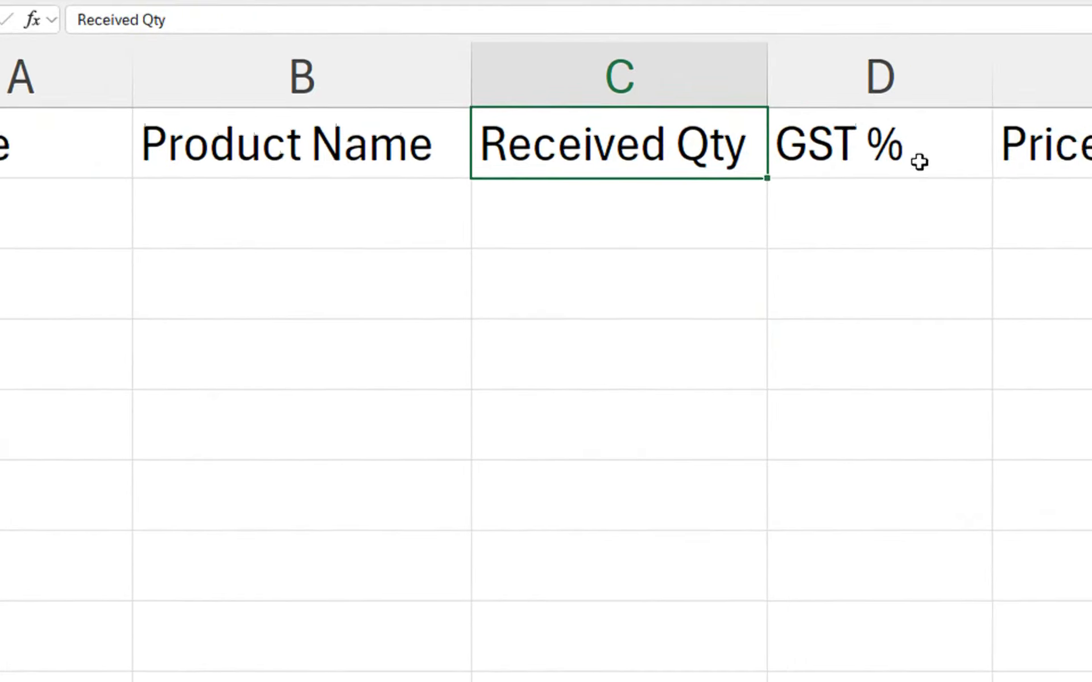
Wrap the Total Amount header in F1, narrow column F, and make row 1 tall enough for two lines
left_click(1055, 76)
left_click(897, 174)
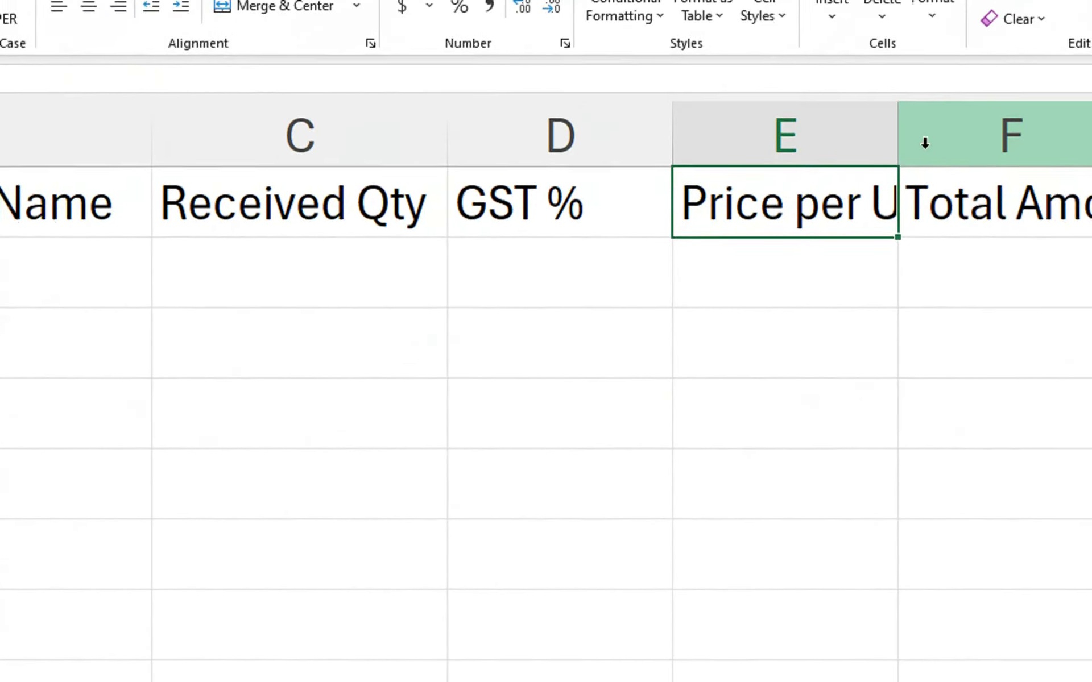
left_click(971, 120)
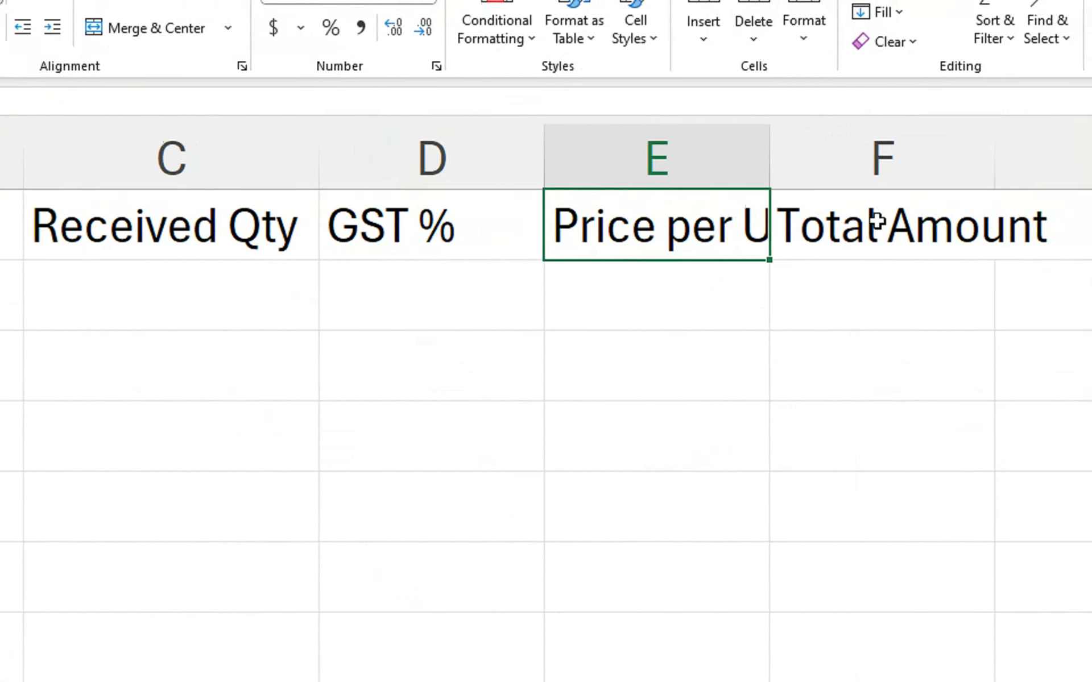
double_click(1045, 165)
left_click(884, 223)
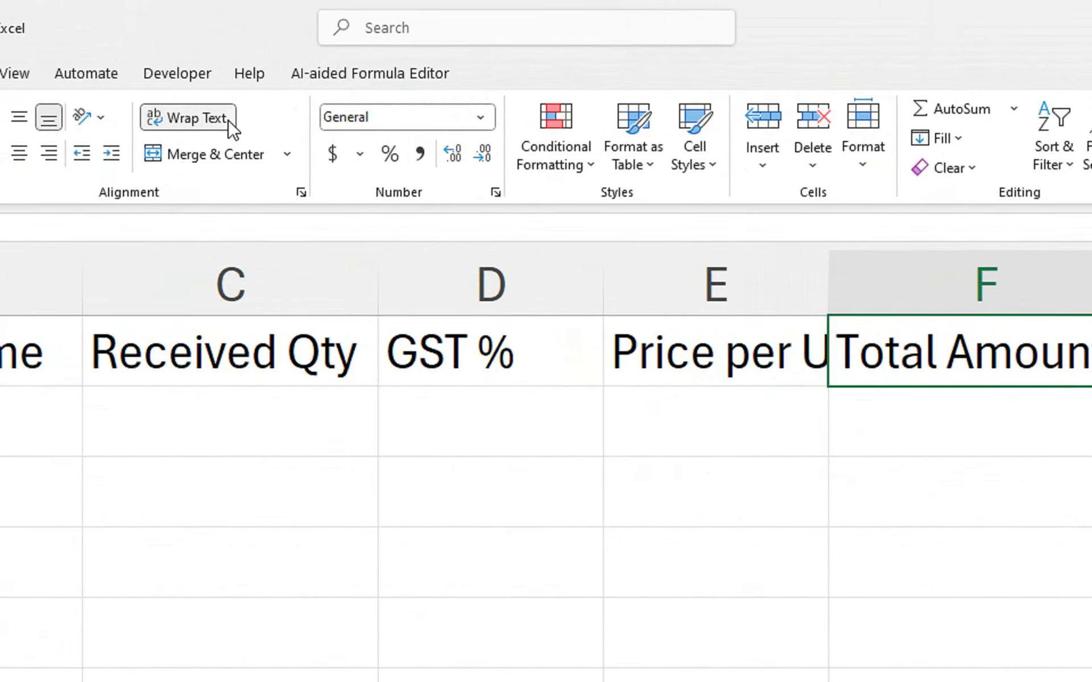
left_click_drag(873, 278, 770, 275)
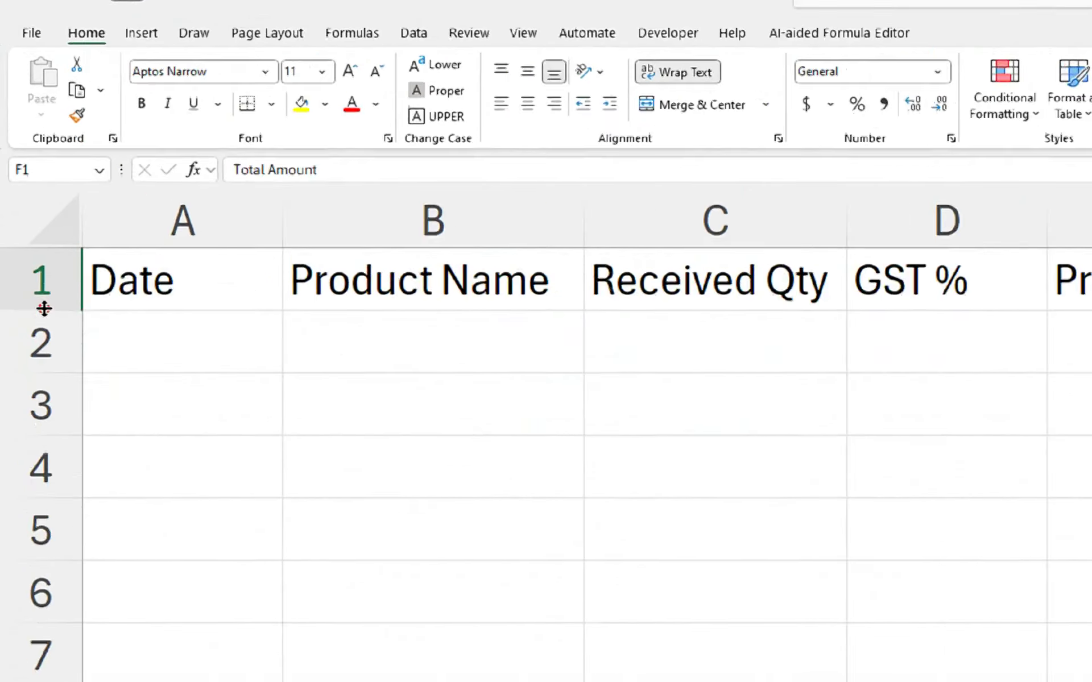
left_click_drag(0, 206, 0, 239)
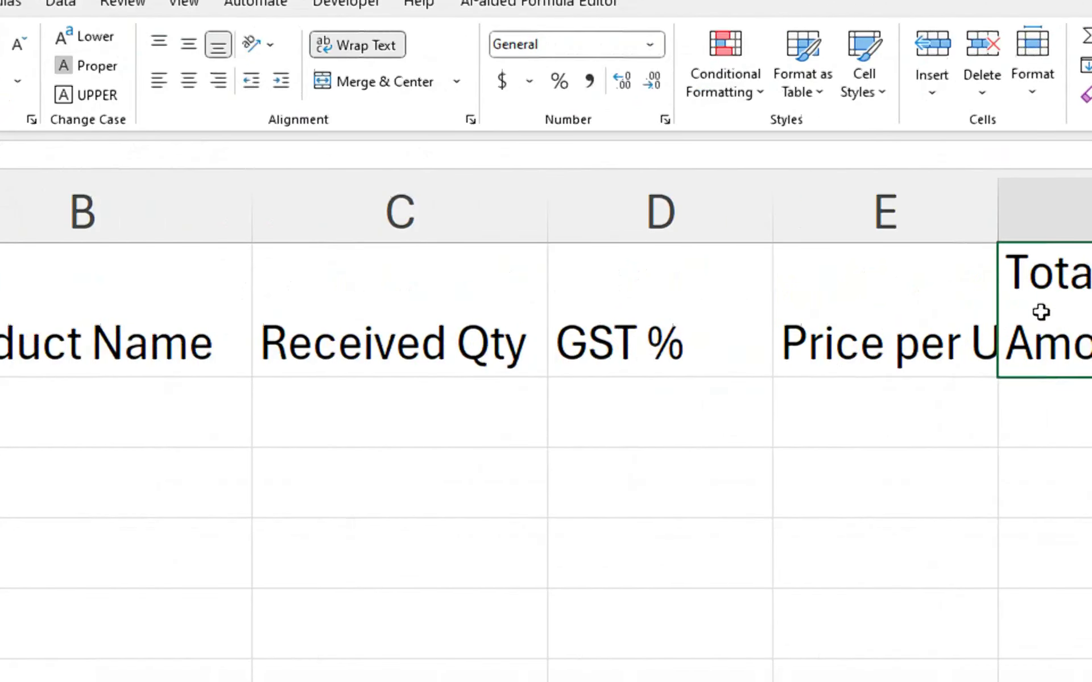
Wrap the Price per Unit and Received Qty headers, narrow column C, and widen column B slightly
left_click(807, 339)
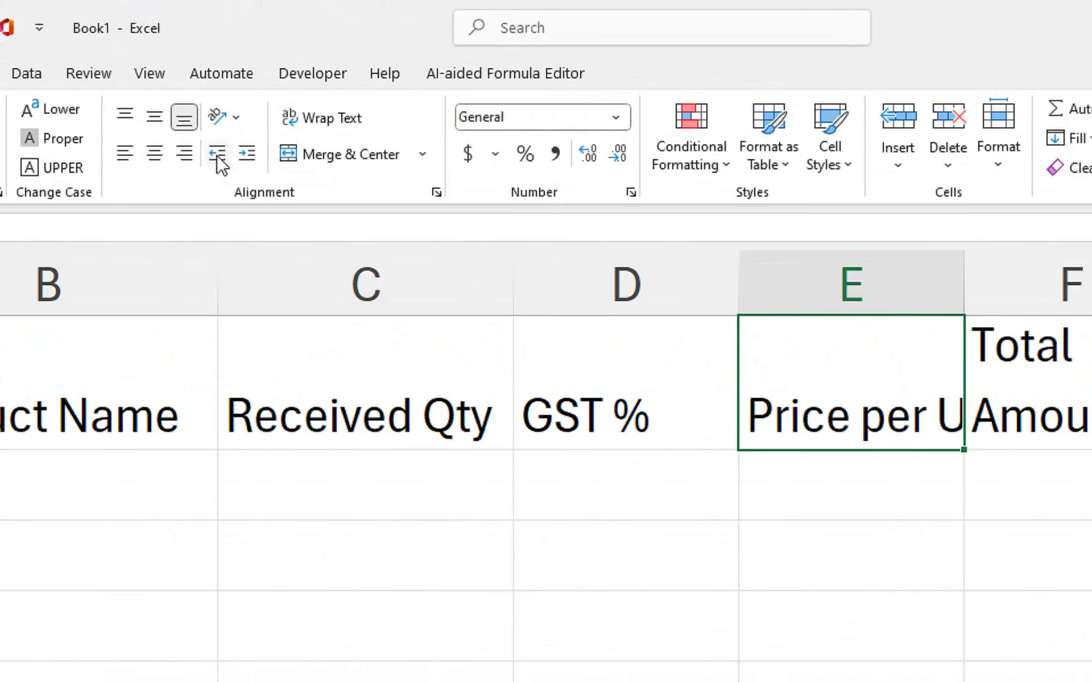
left_click(327, 119)
left_click(250, 347)
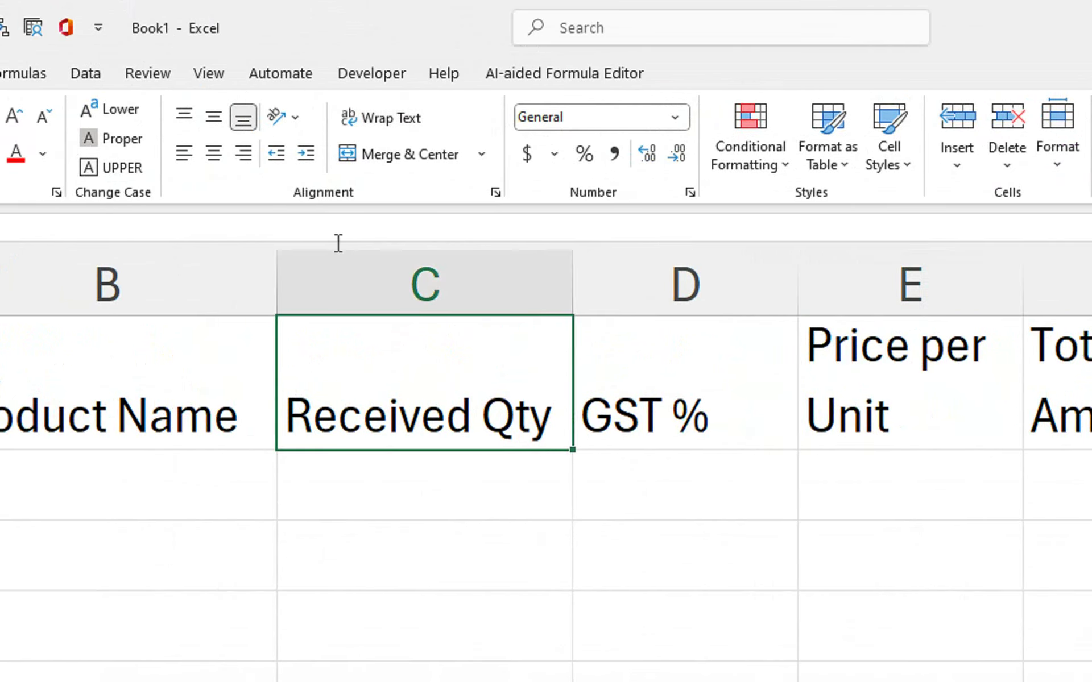
left_click(418, 126)
left_click_drag(578, 282, 494, 292)
left_click(193, 409)
left_click_drag(299, 272, 330, 281)
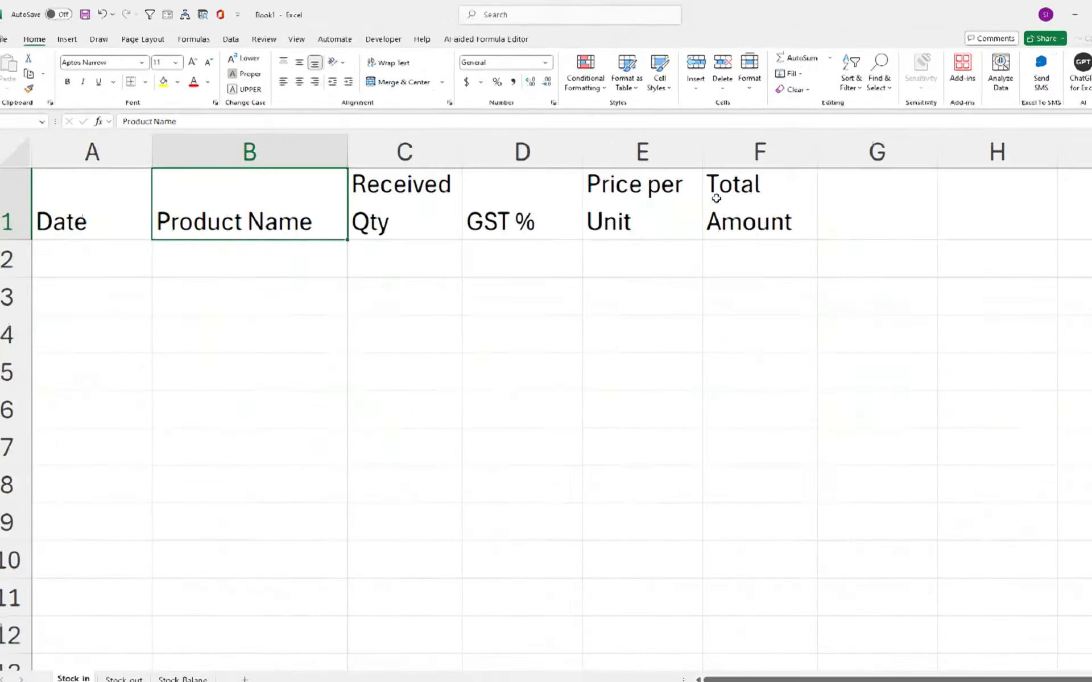
Centre the headers in A1:F1 horizontally and vertically and make them bold
left_click_drag(714, 195, 91, 202)
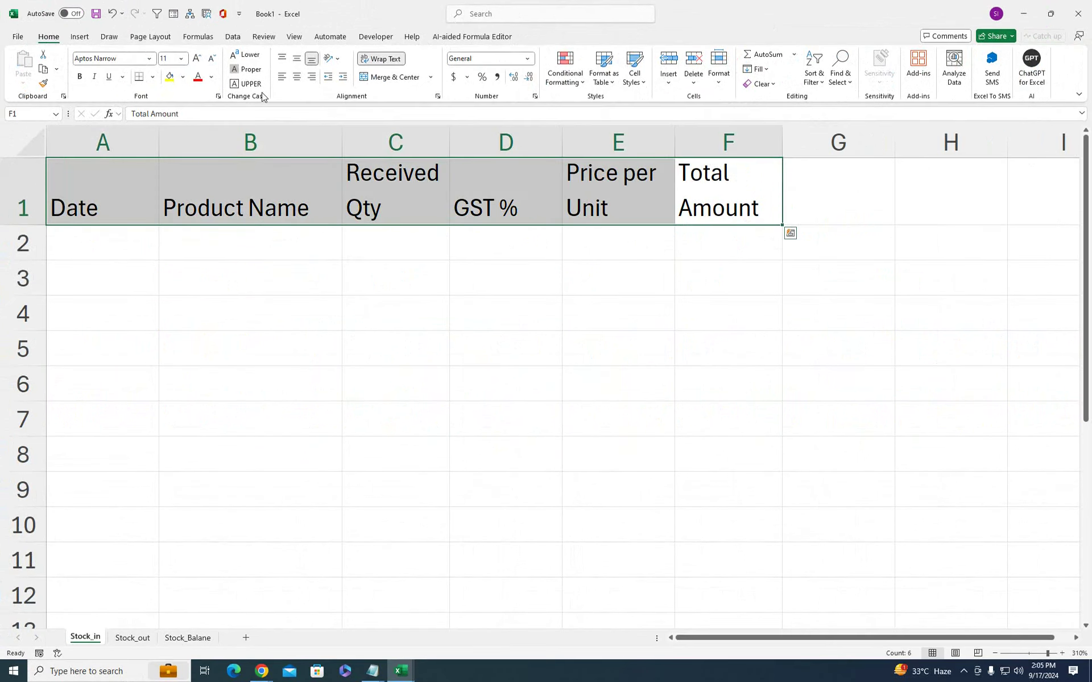
left_click(297, 76)
left_click(297, 61)
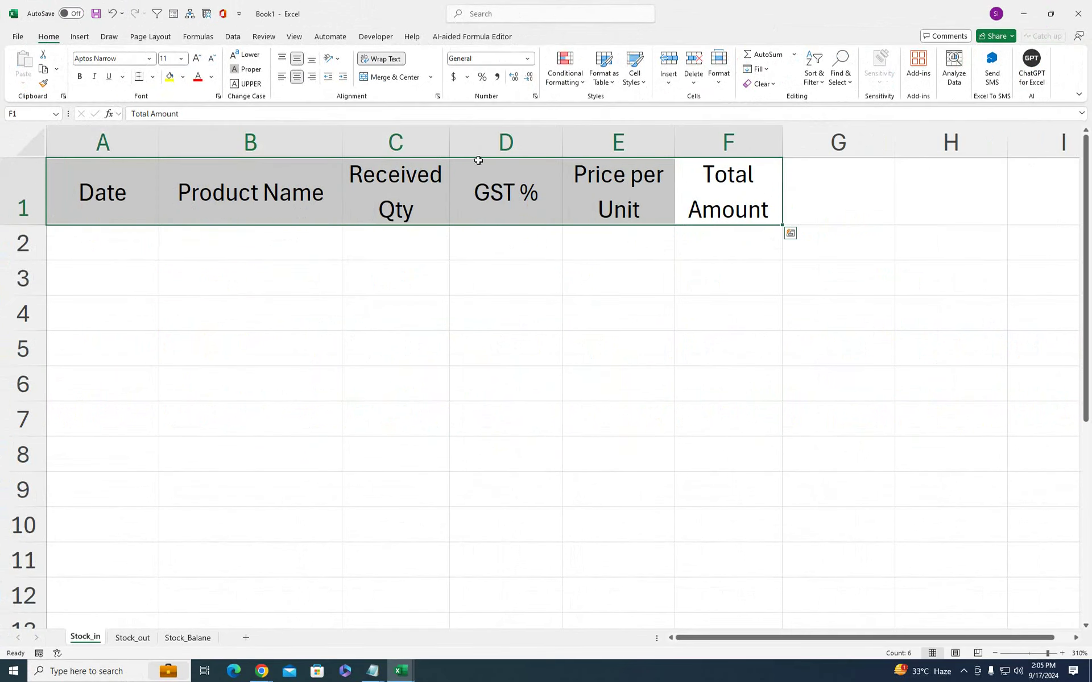
left_click(80, 76)
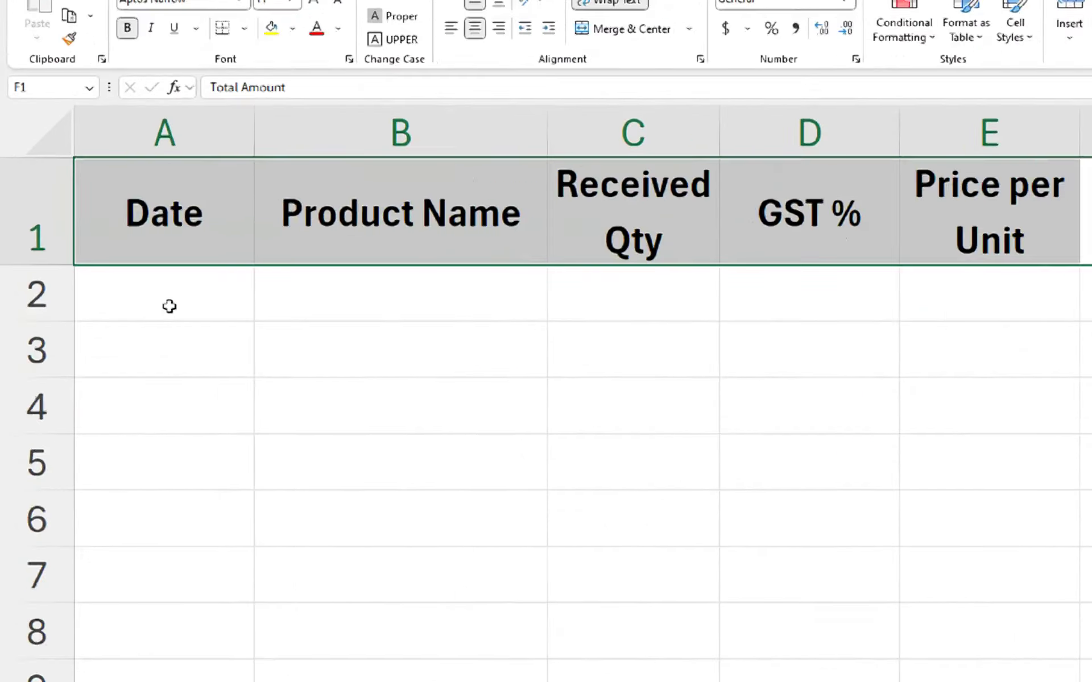
Enter the date 18-sep-2024 in A2 and fill consecutive dates down to A6
left_click(106, 251)
type("1")
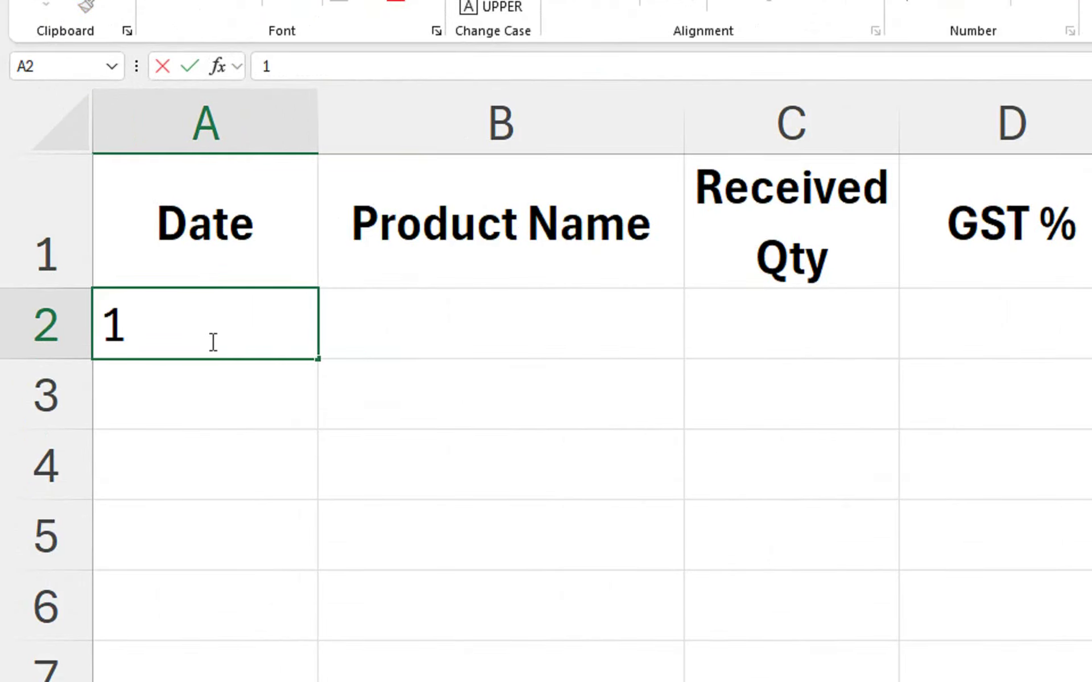
type("7")
key("BackSpace")
type("8*")
key("BackSpace")
type("-sep-2024")
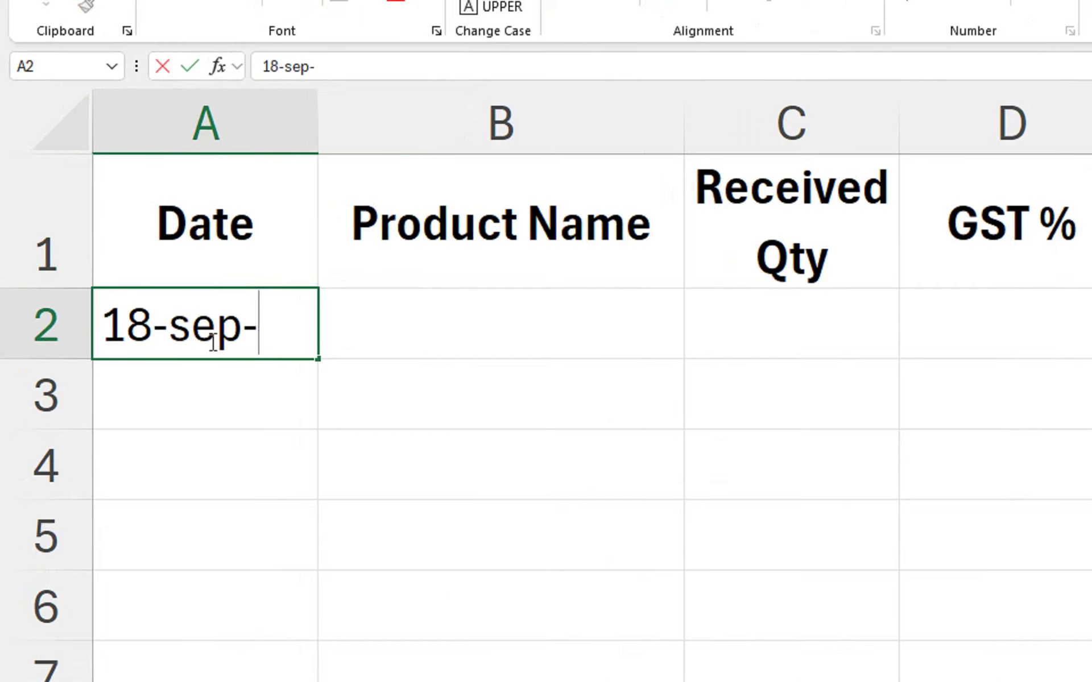
key("Return")
left_click(216, 341)
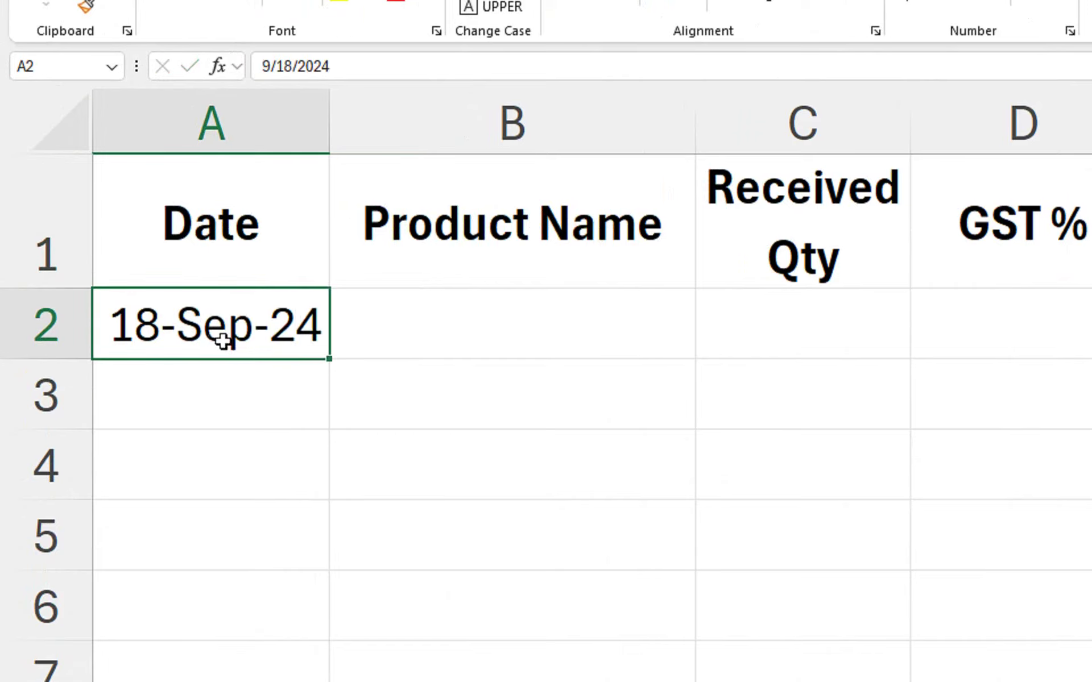
left_click_drag(333, 363, 360, 629)
Enter Pro 1 as the product name in B2 and fill the series down to Pro 3 in B4
left_click(476, 339)
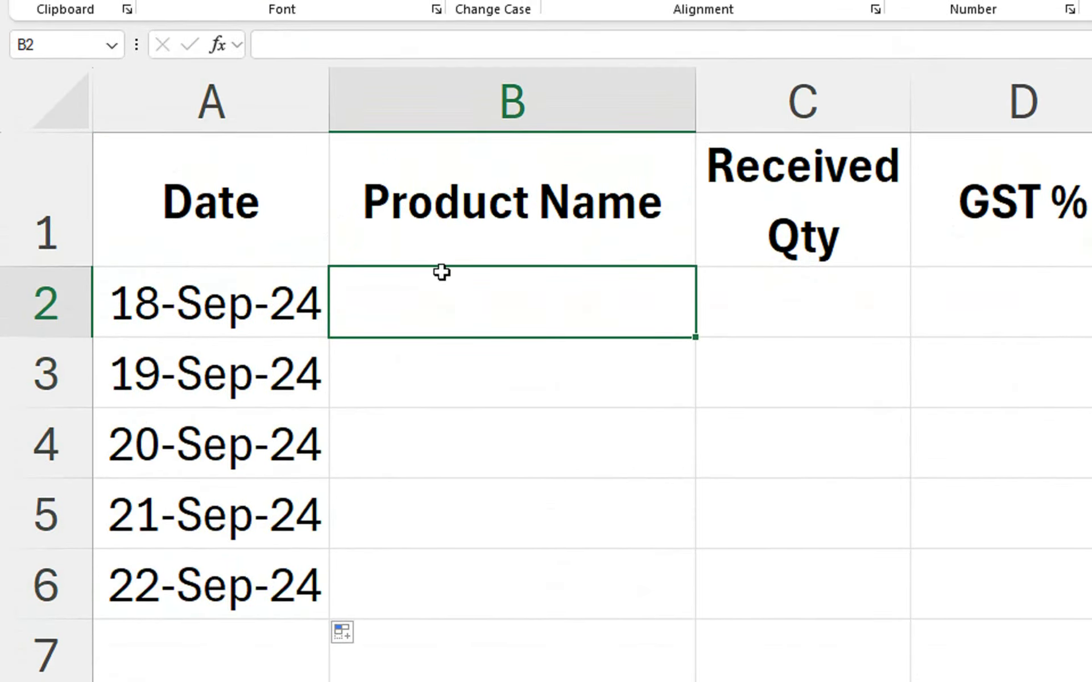
double_click(442, 273)
type("Or")
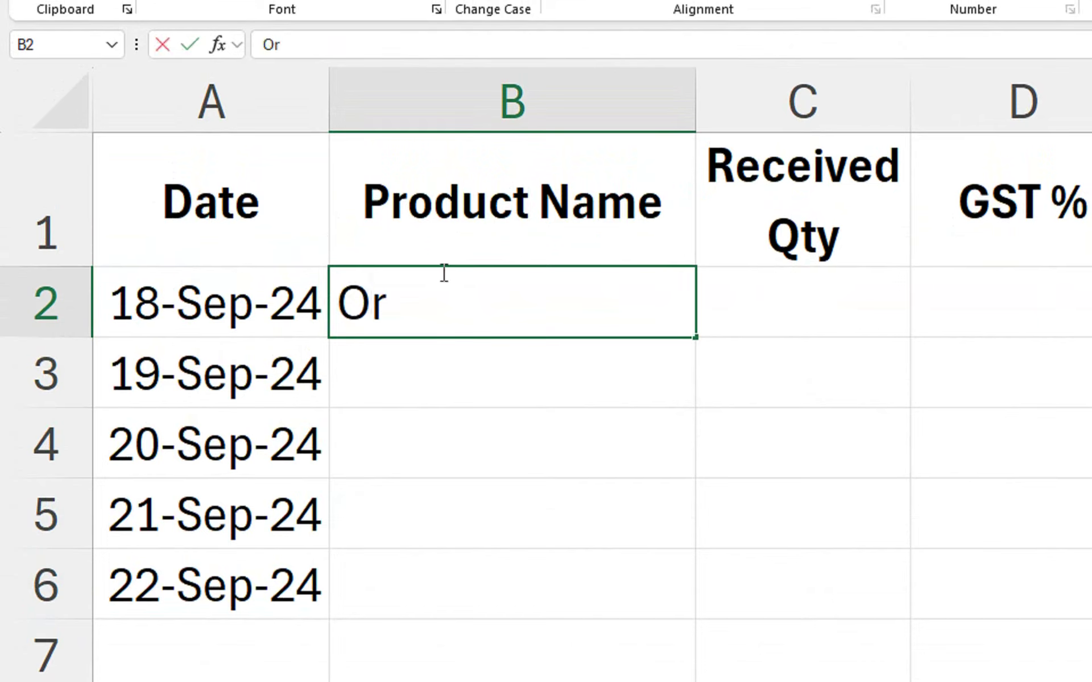
key("BackSpace")
key("BackSpace")
type("Pro")
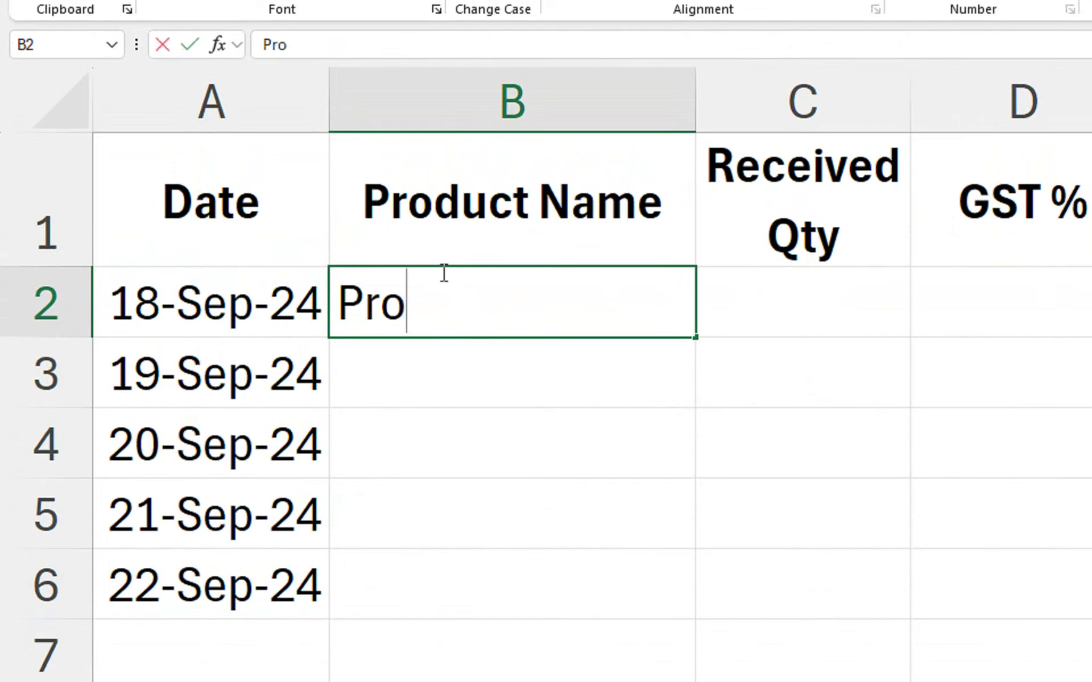
type(" 1")
key("Return")
left_click(442, 273)
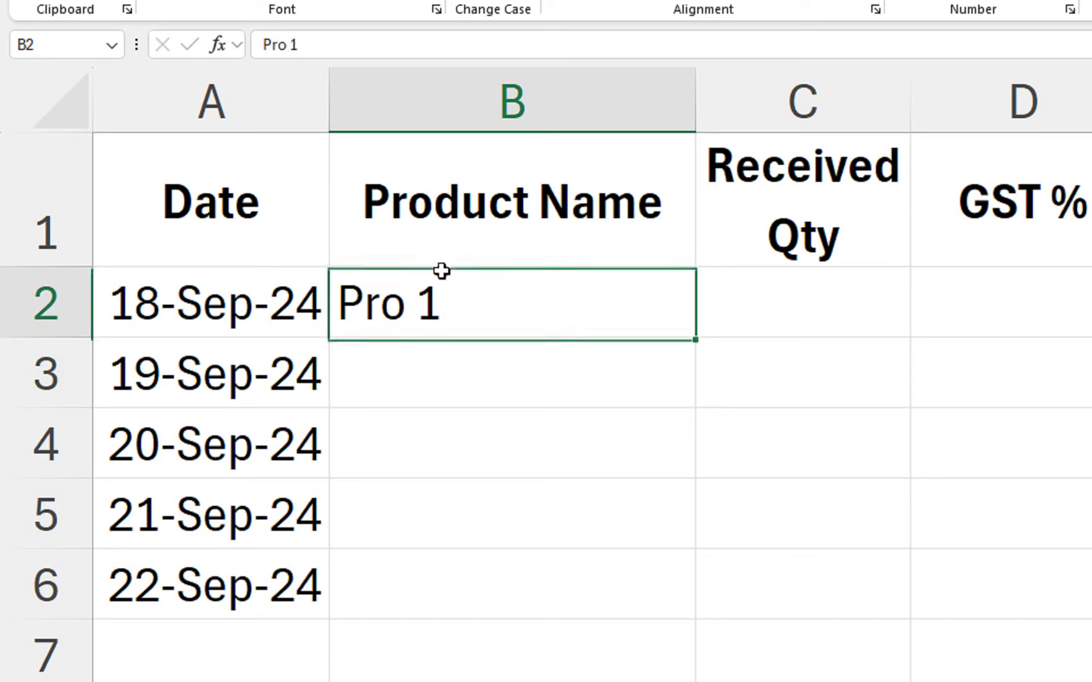
left_click_drag(696, 339, 697, 455)
Copy the product name Pro 1 from B2 into B5 and B6
left_click(473, 310)
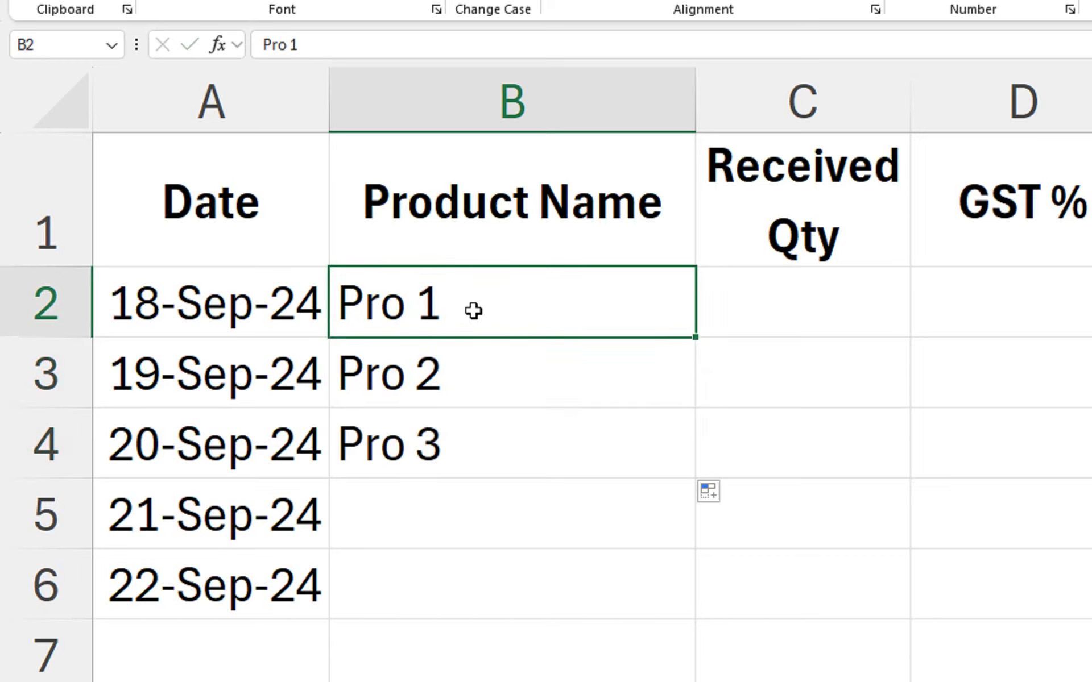
key("ctrl+c")
left_click(435, 526)
left_click(432, 560)
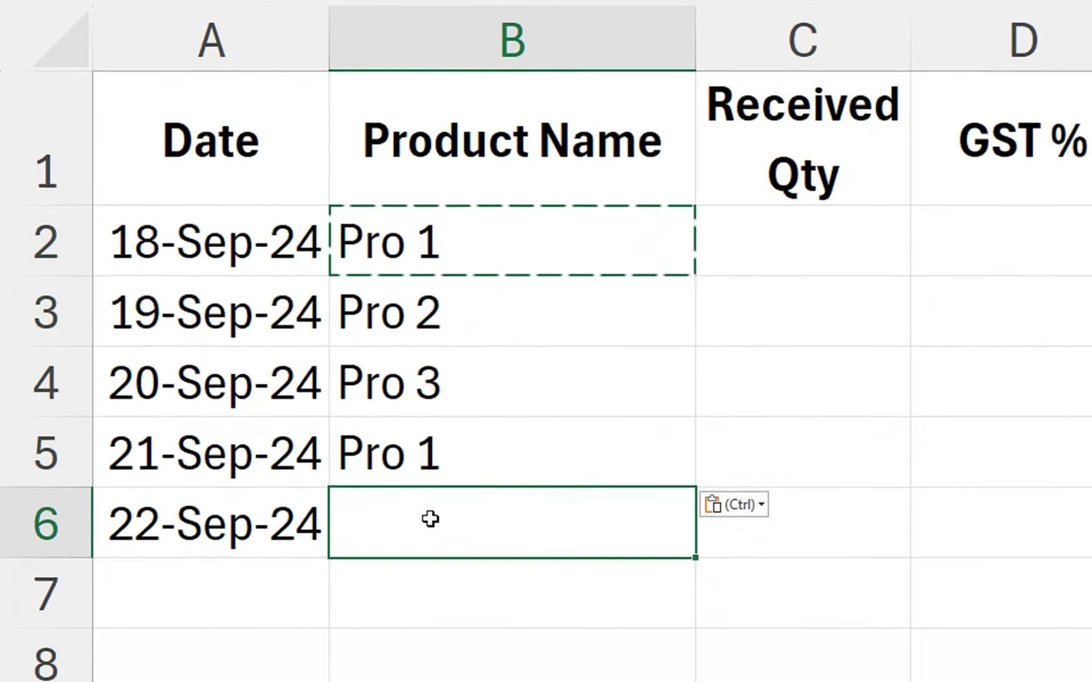
key("ctrl+v")
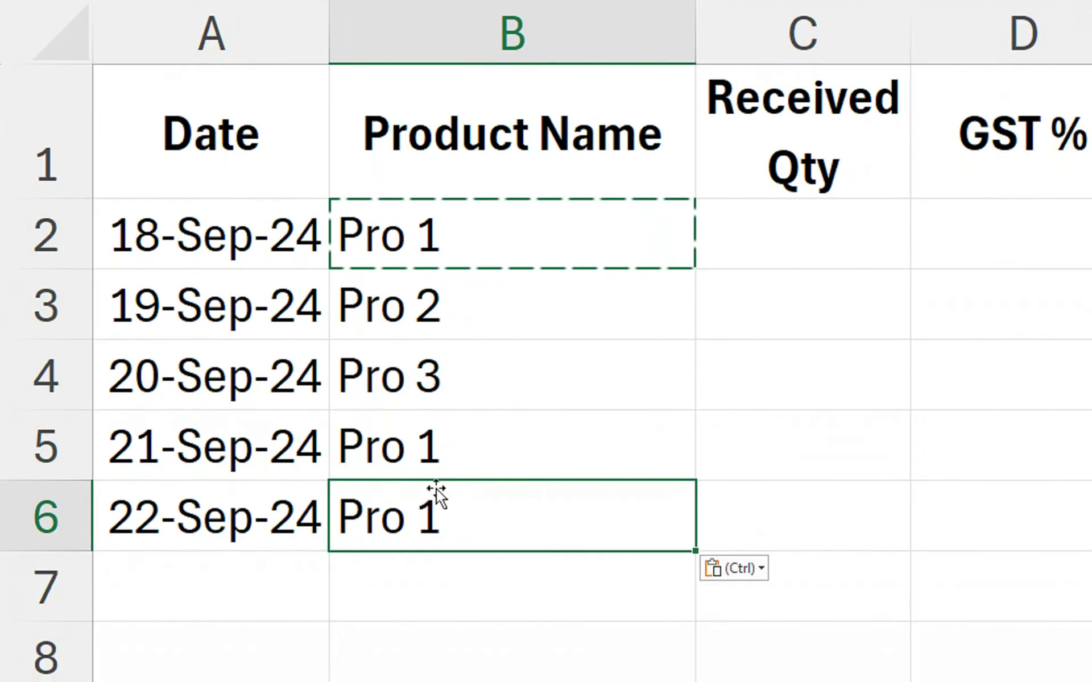
Extend the consecutive dates from A6 down to A9 and fill the product names in B2:B6 down to B9
left_click(295, 486)
left_click_drag(328, 550, 323, 681)
left_click_drag(323, 621, 323, 625)
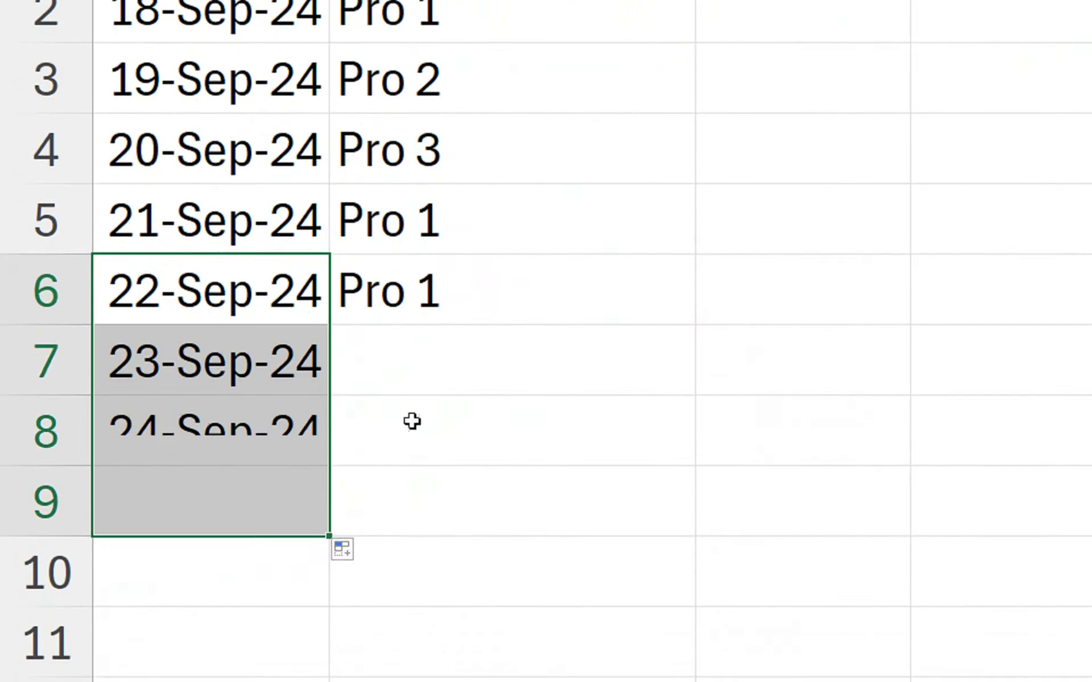
left_click_drag(481, 159, 560, 429)
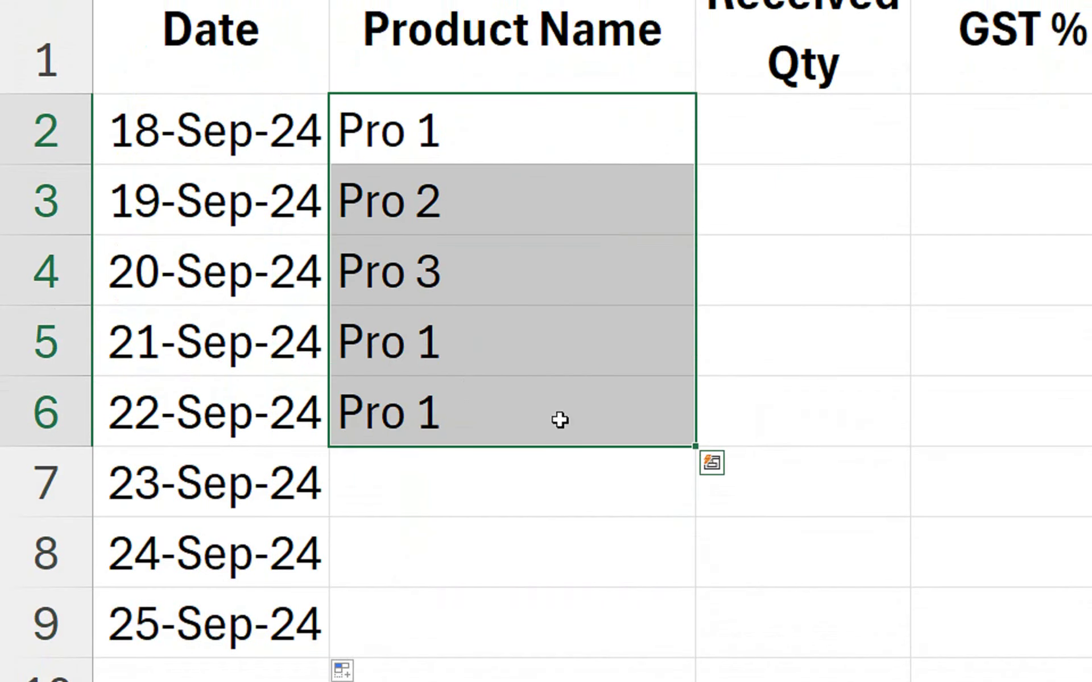
double_click(696, 447)
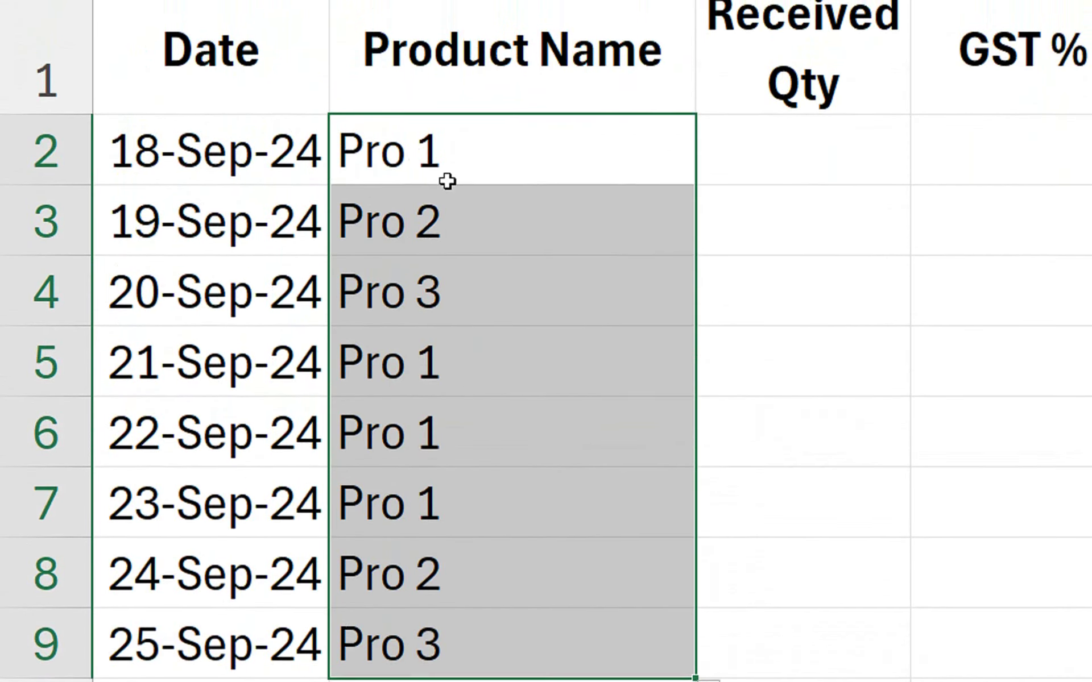
Enter the received quantities 200, 100 and 250 in C2:C4
left_click(772, 203)
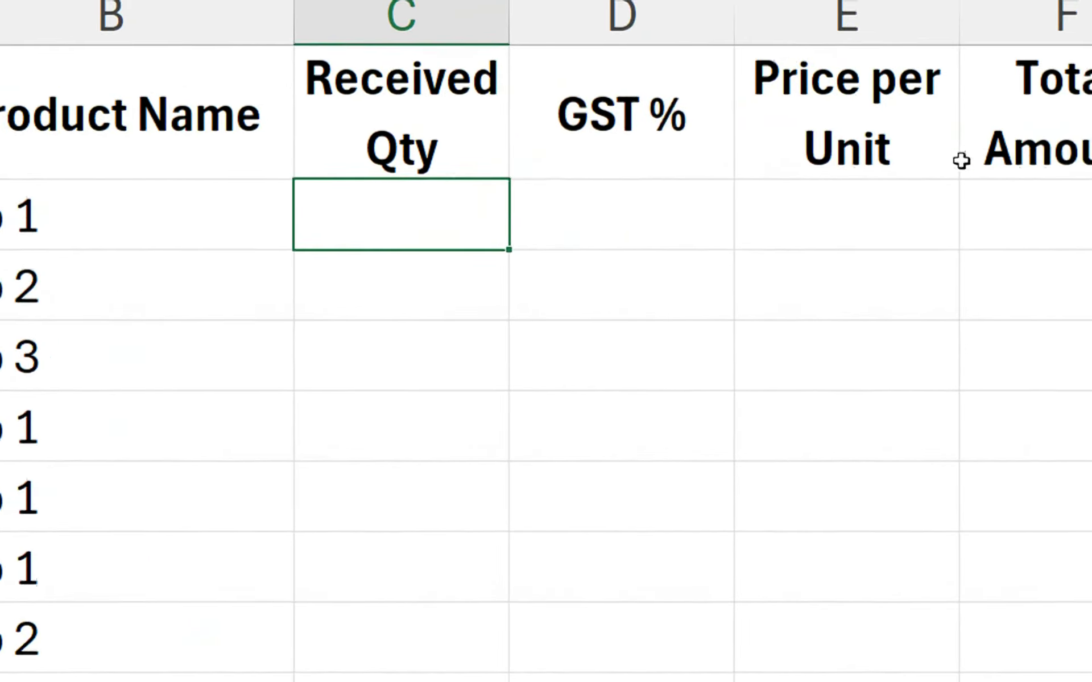
type("200")
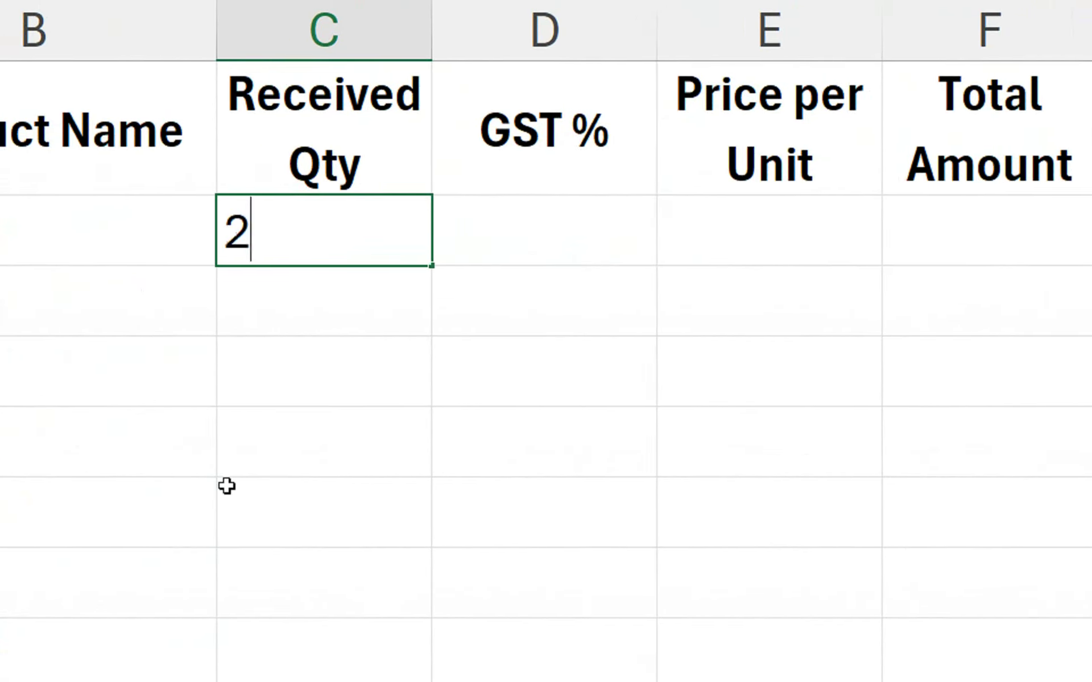
key("Return")
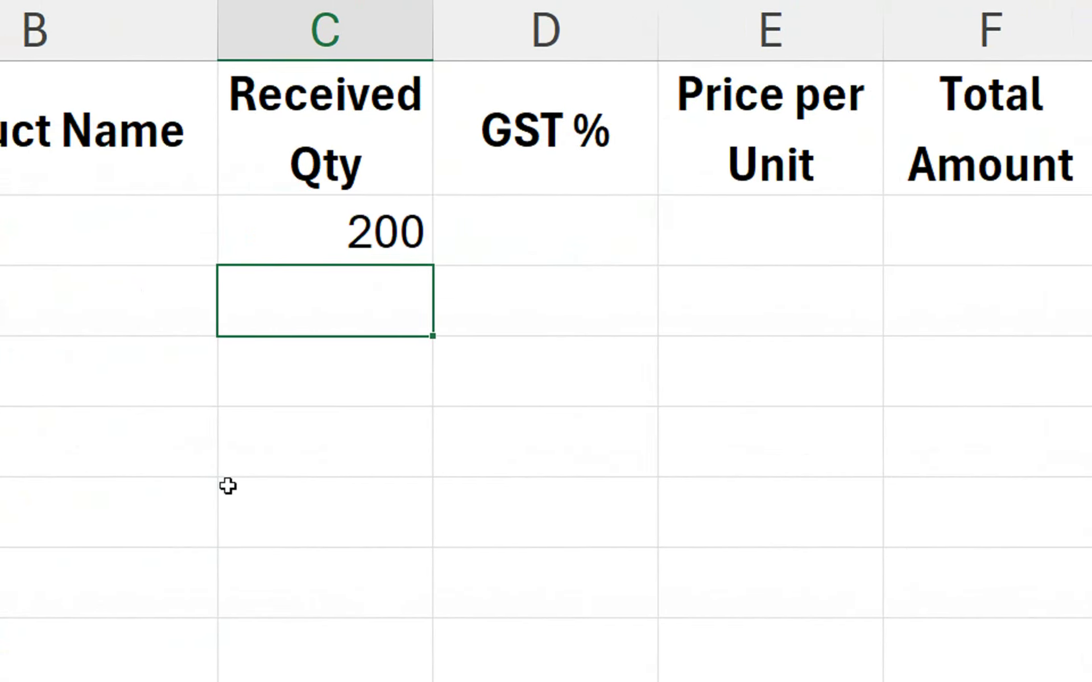
type("100")
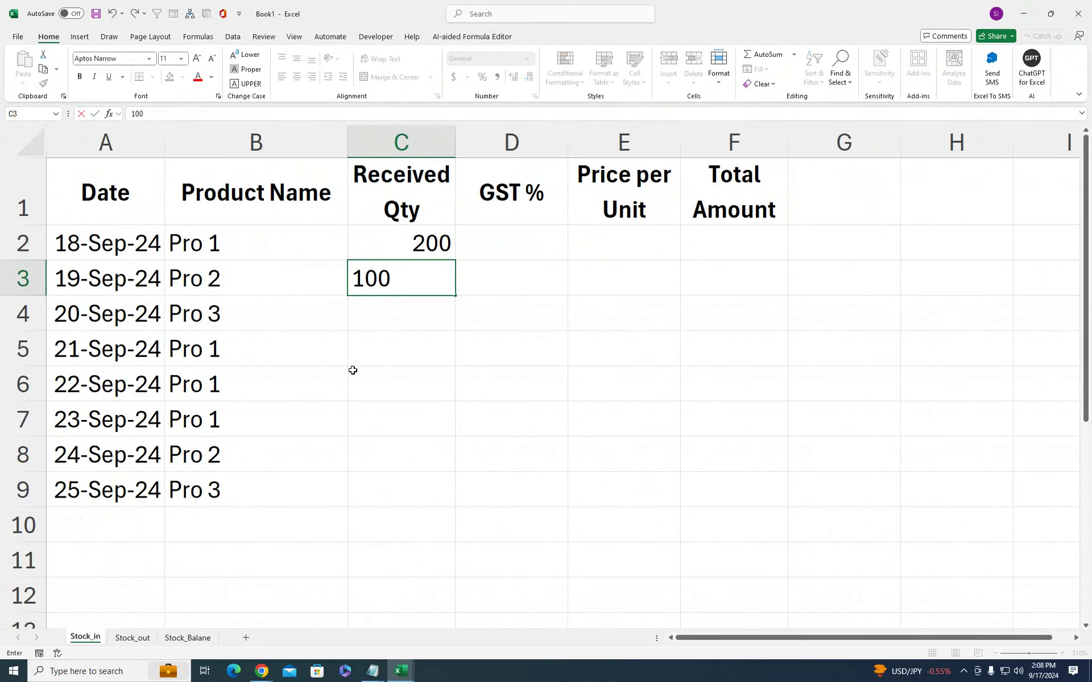
key("Return")
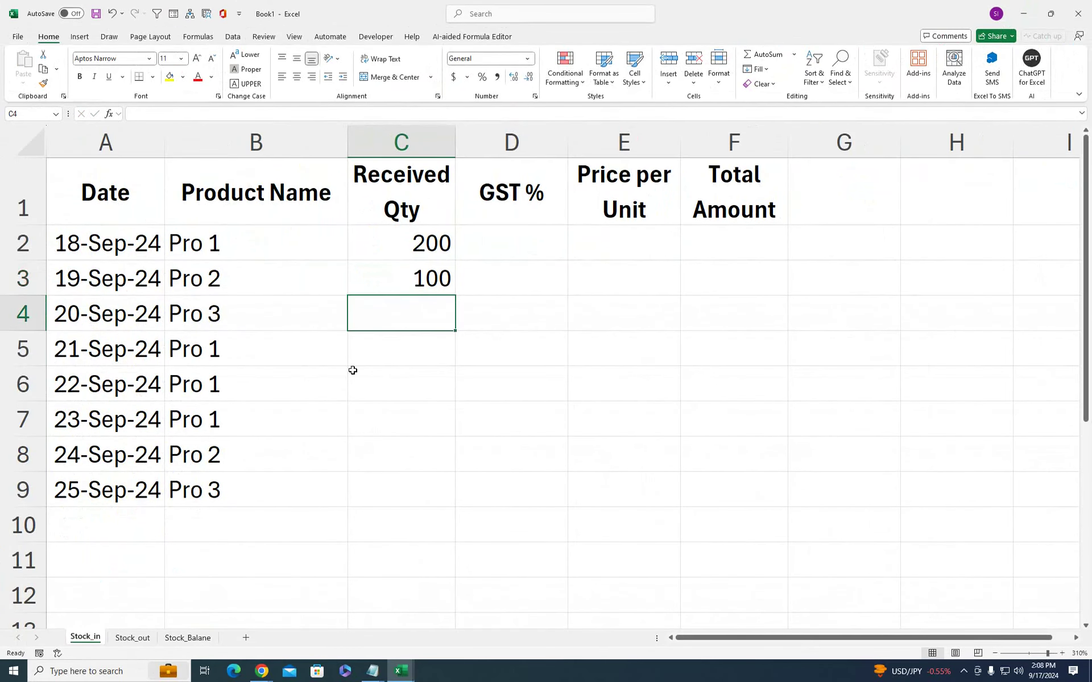
type("250")
key("Return")
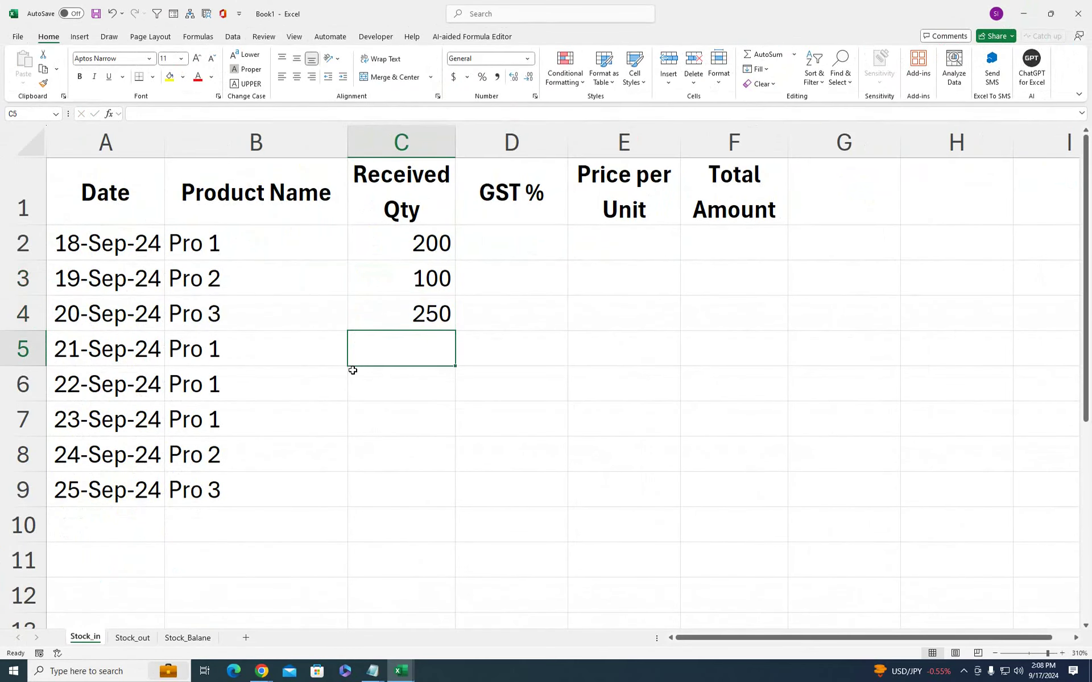
type("25")
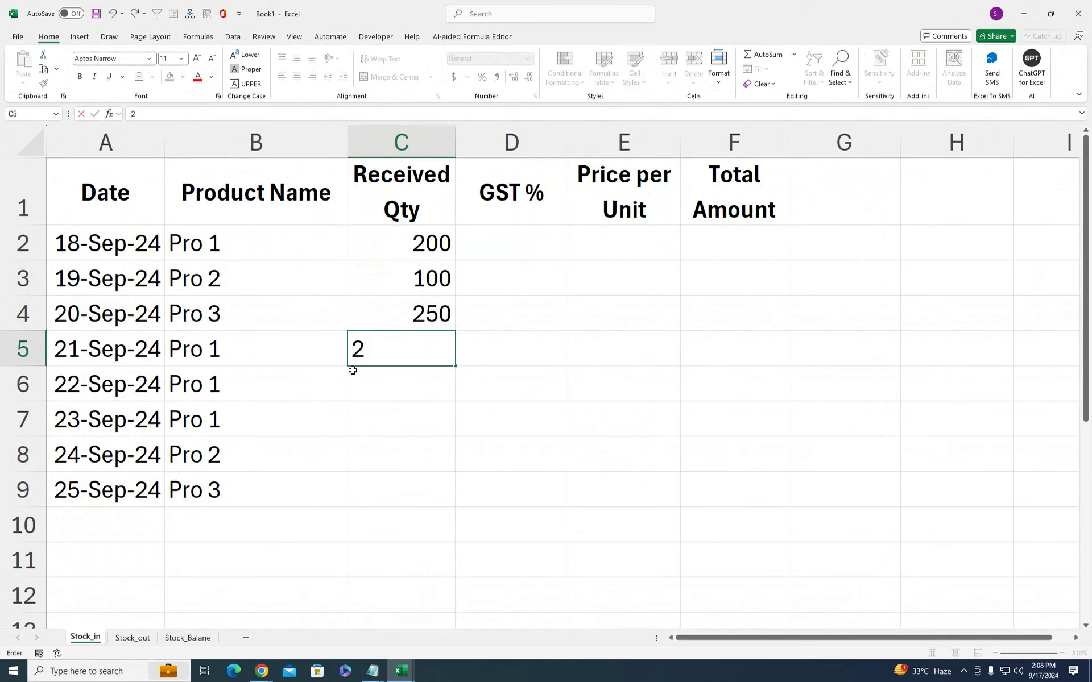
key("Return")
key("Up")
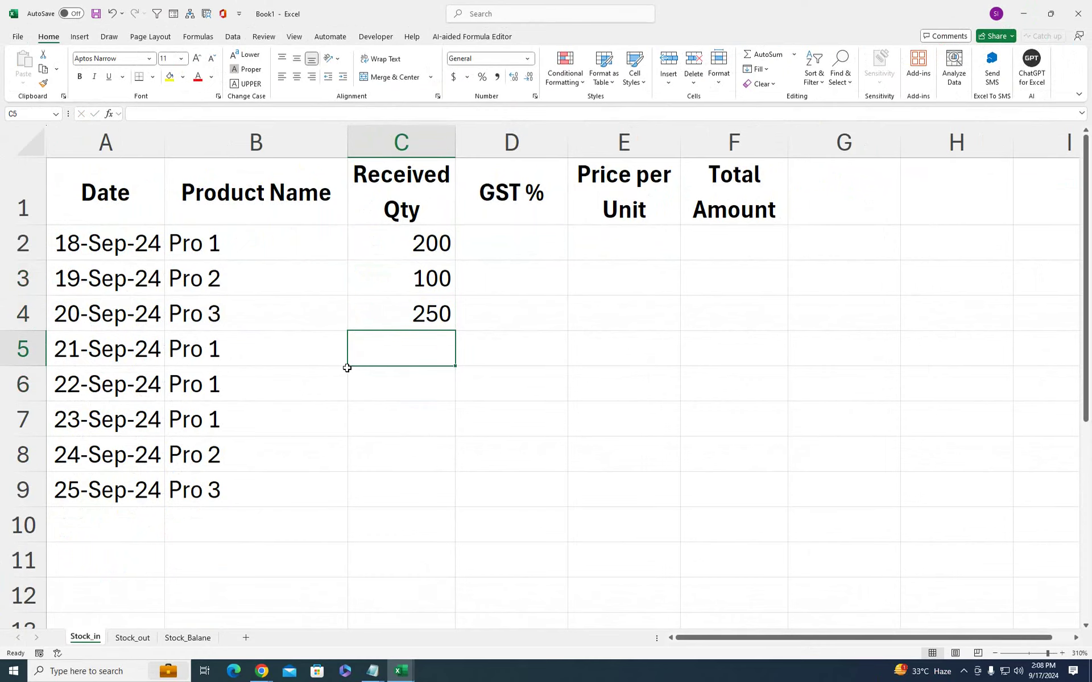
Refill the product names from B2 down to B9 as a continuous series, Pro 1 to Pro 8
left_click(312, 248)
left_click_drag(348, 260, 353, 506)
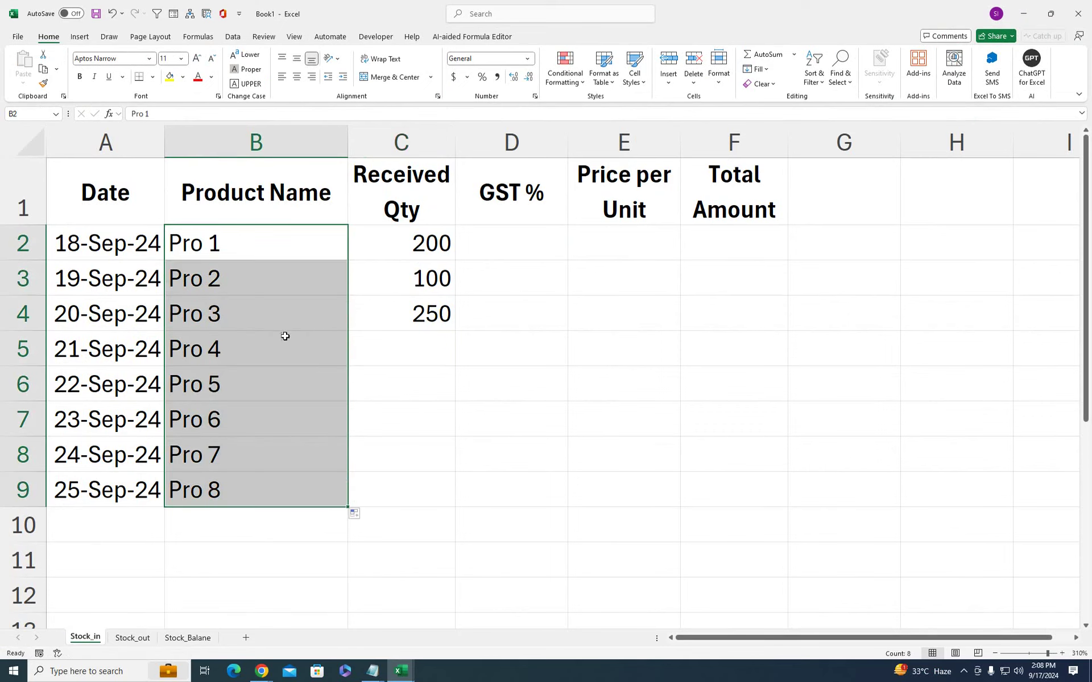
Enter the received quantities 100, 200, 300, 400 and 320 in C5:C9
left_click(406, 342)
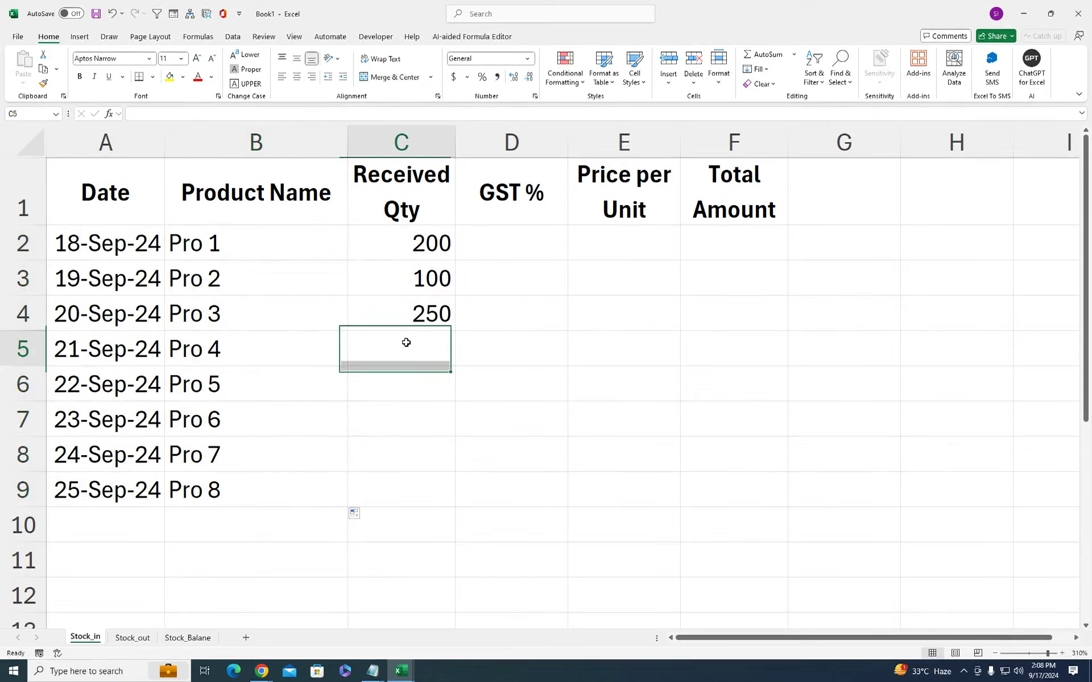
type("1")
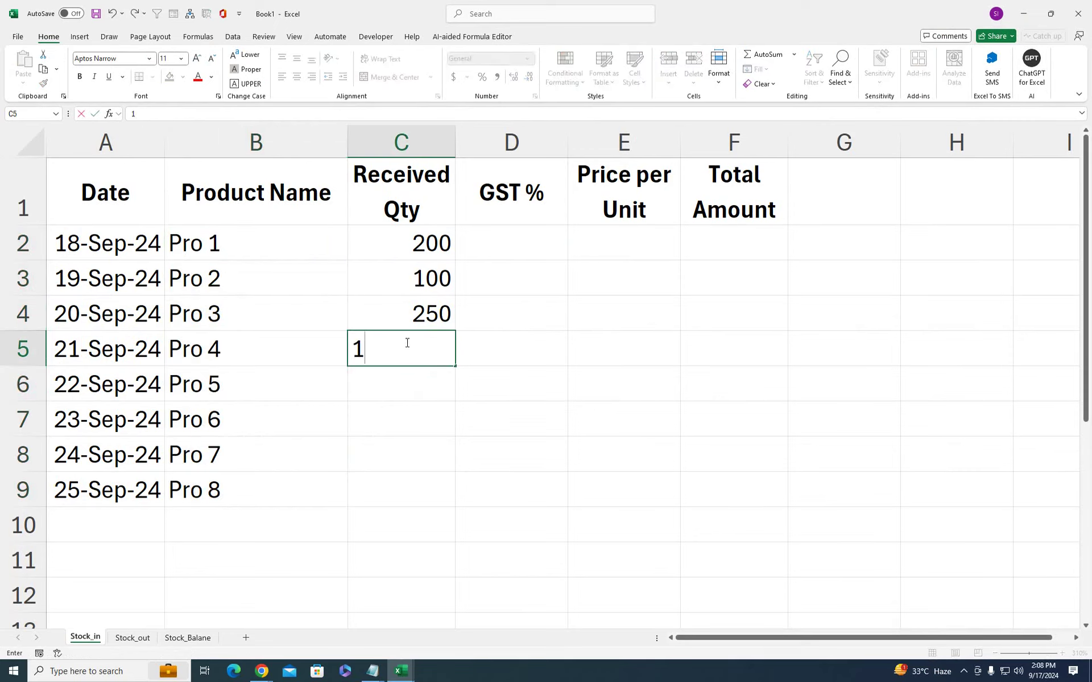
type("00")
key("Return")
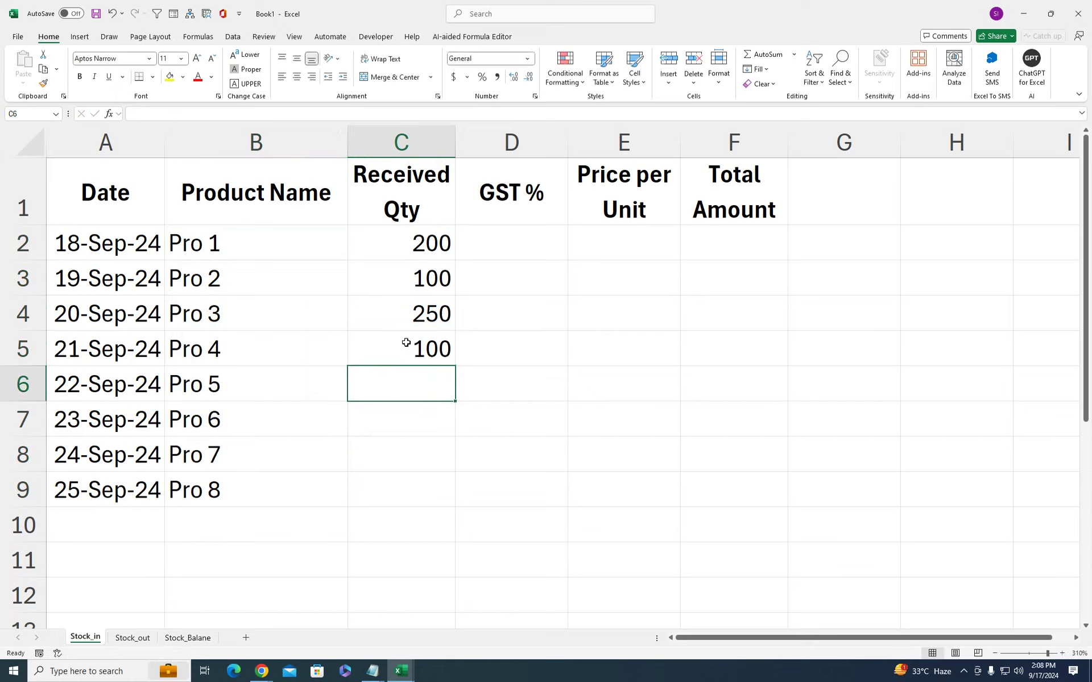
type("200")
key("Return")
type("300")
key("Return")
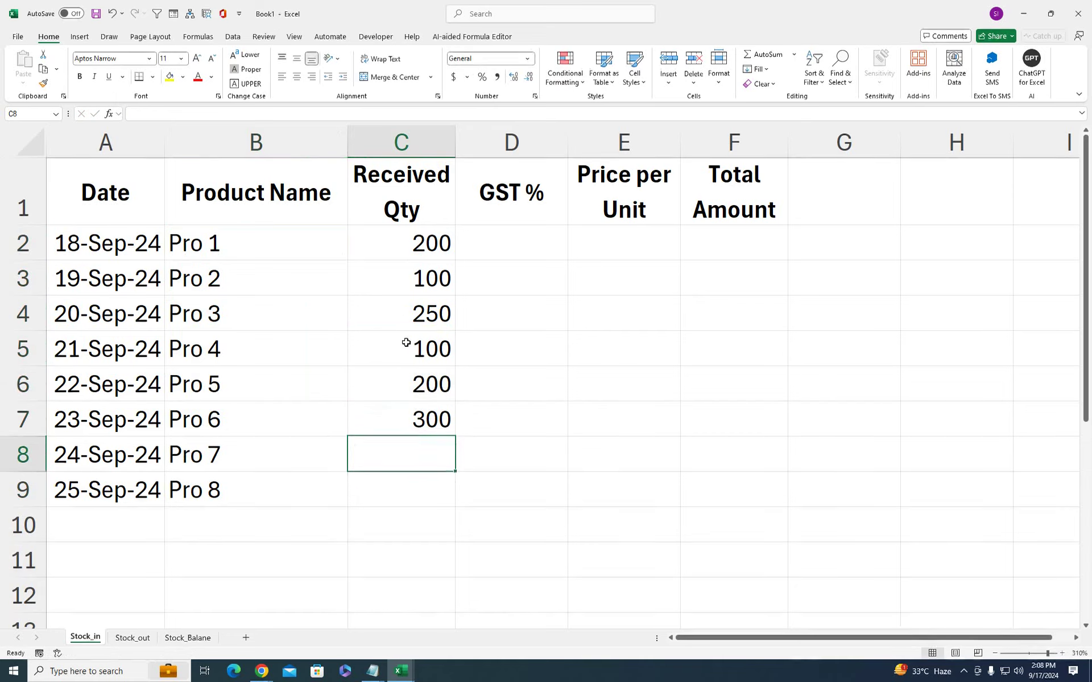
type("40")
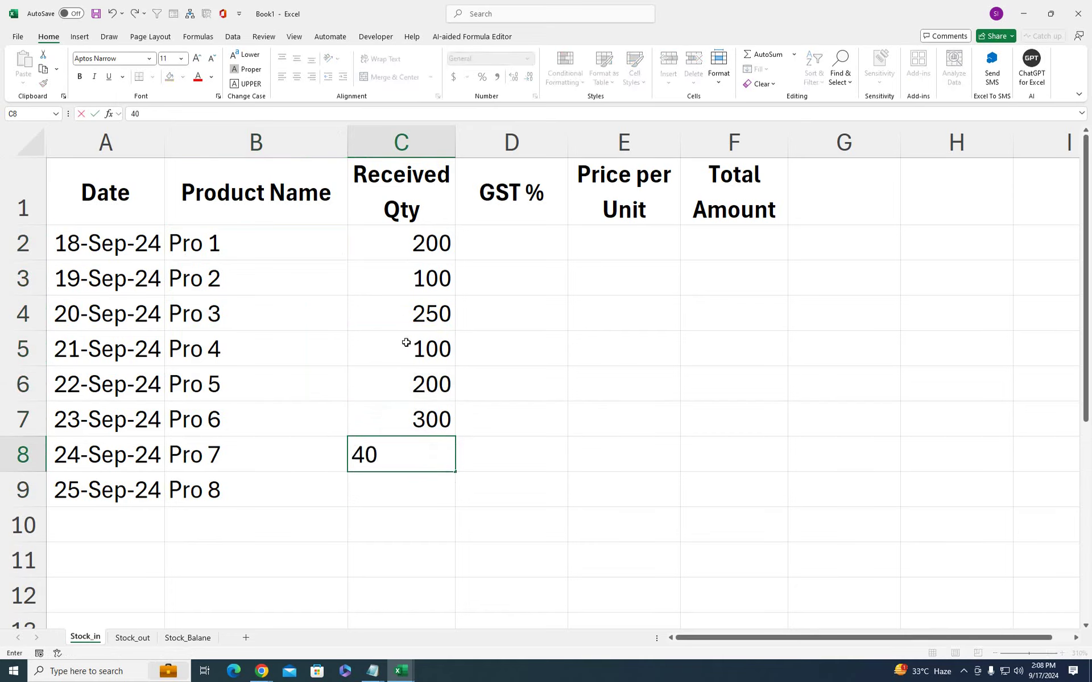
type("0")
key("Return")
type(".")
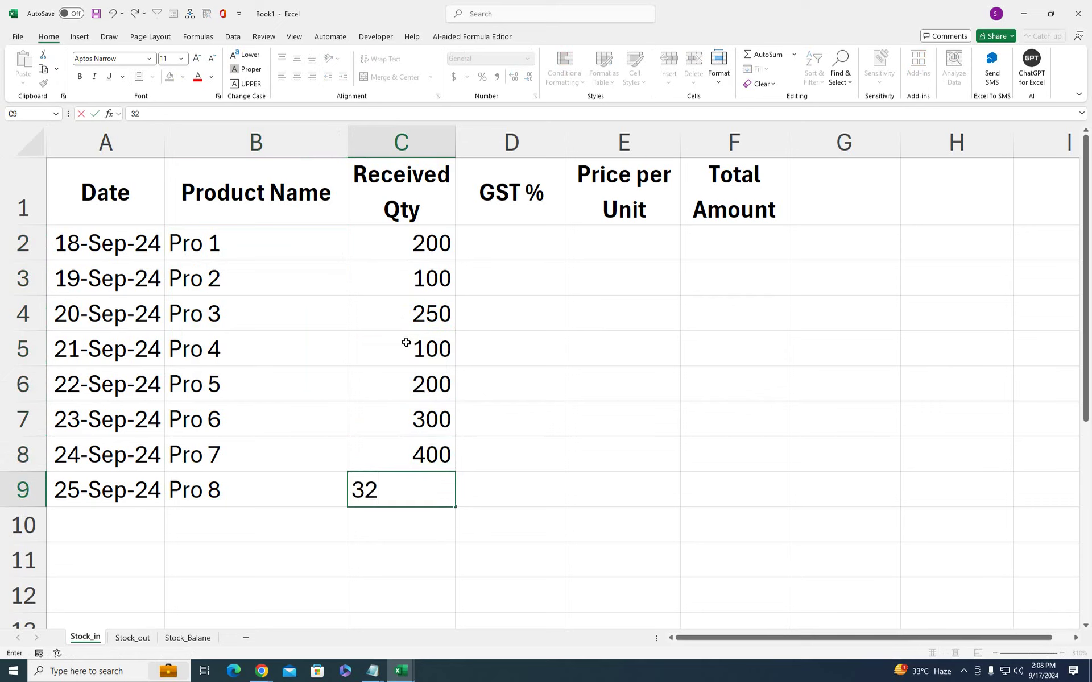
left_click(428, 361)
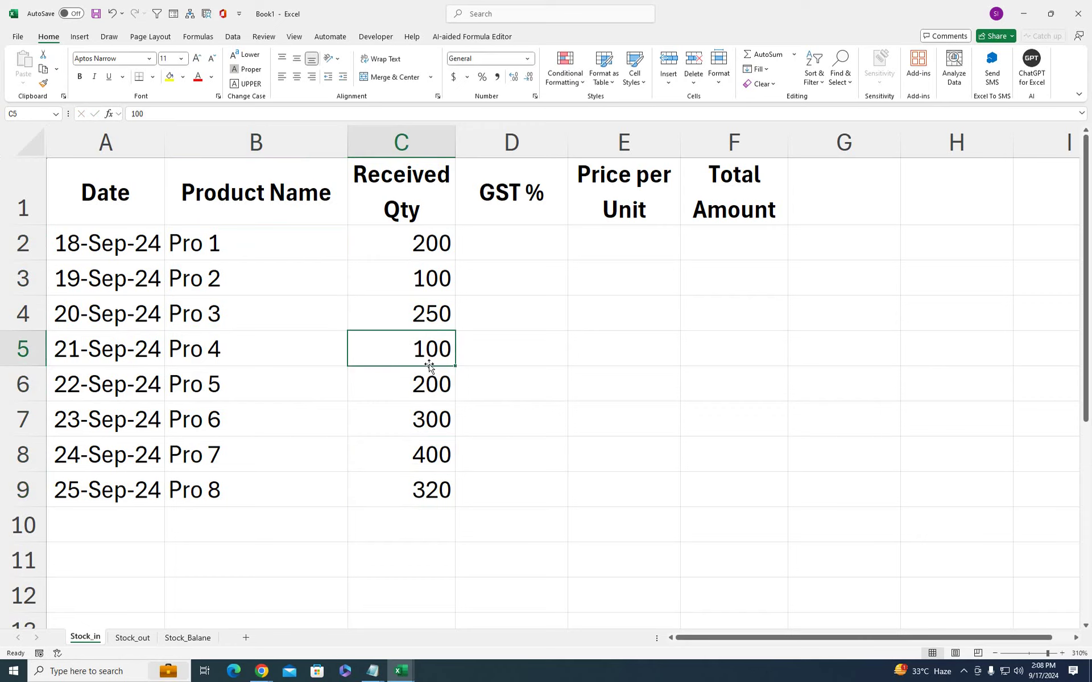
Change the received quantity in C7 to 100 and the one in C9 to 220
left_click(409, 422)
type("100")
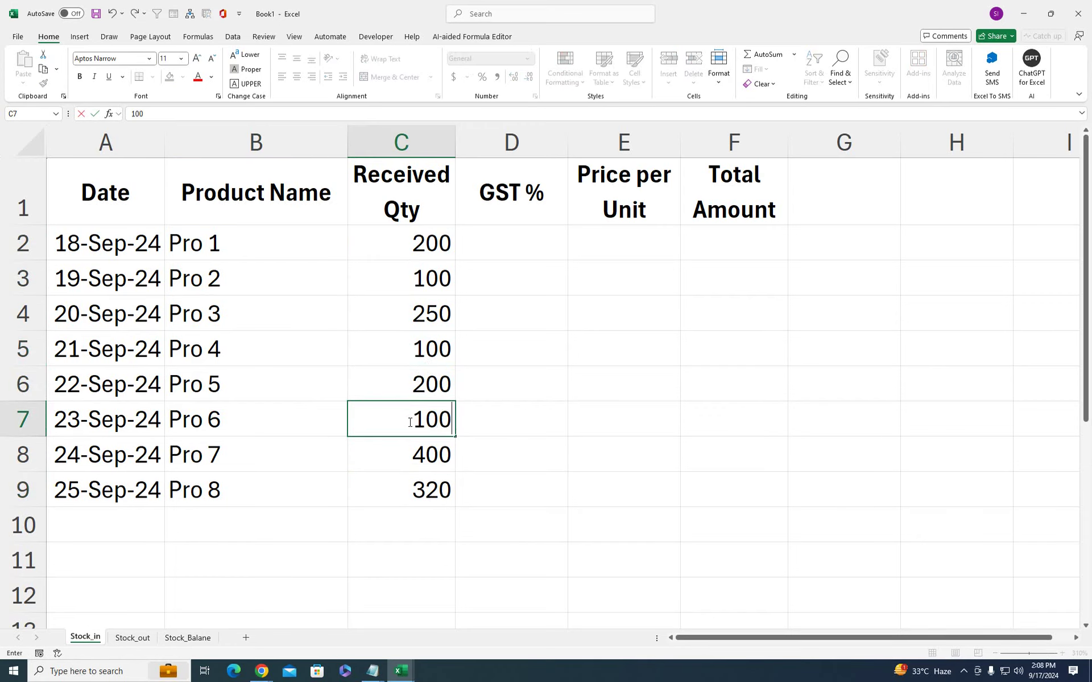
key("Return")
key("Return")
type("220")
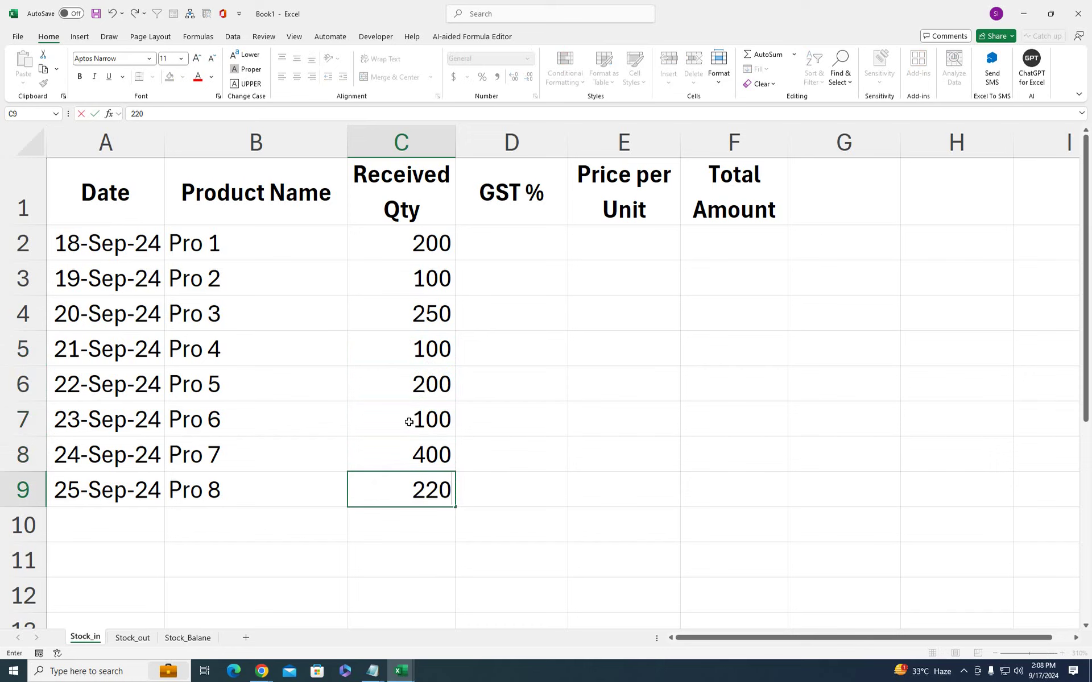
key("Return")
Enter the GST rates 0.18, 0.12 and 0.1 in D2:D4
left_click(548, 253)
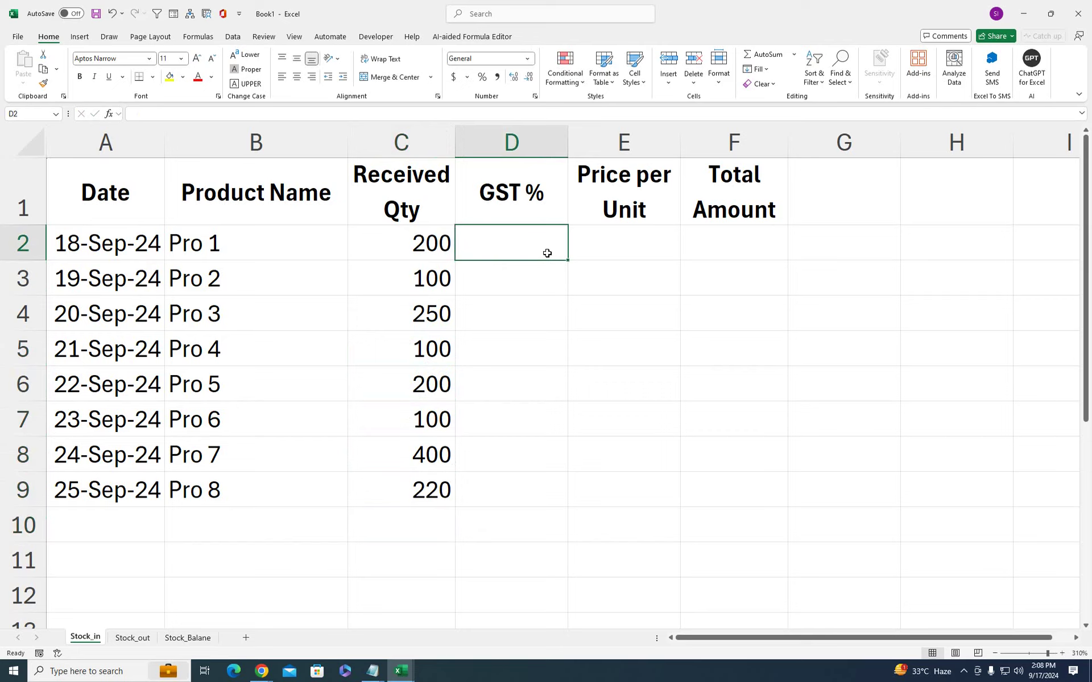
type("0.18")
key("Return")
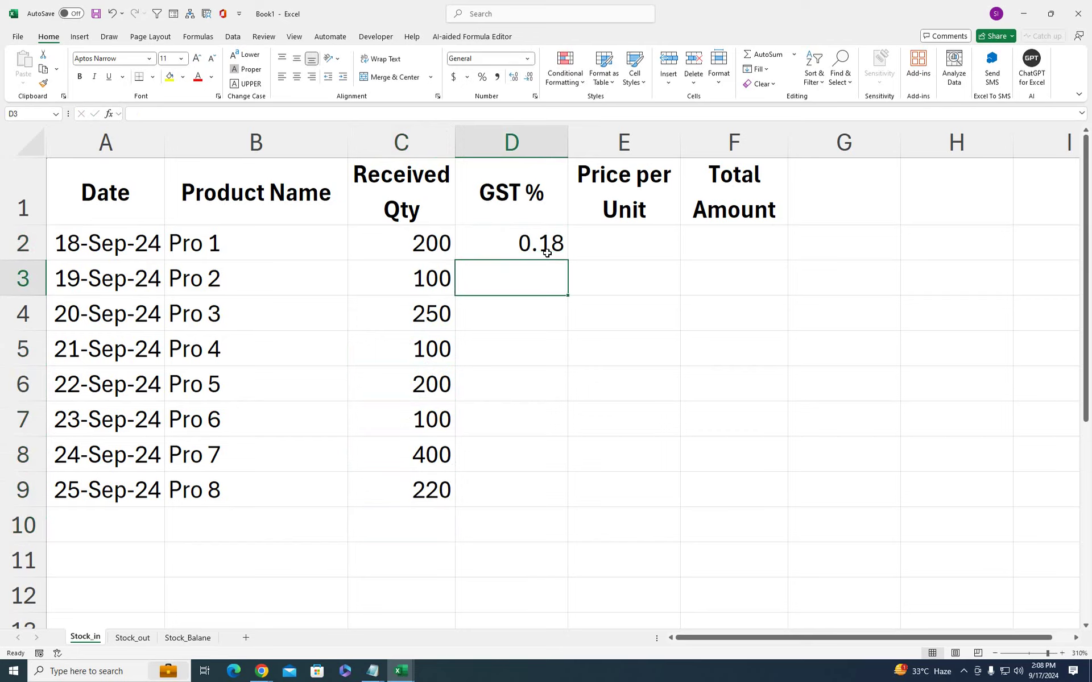
type("0.125")
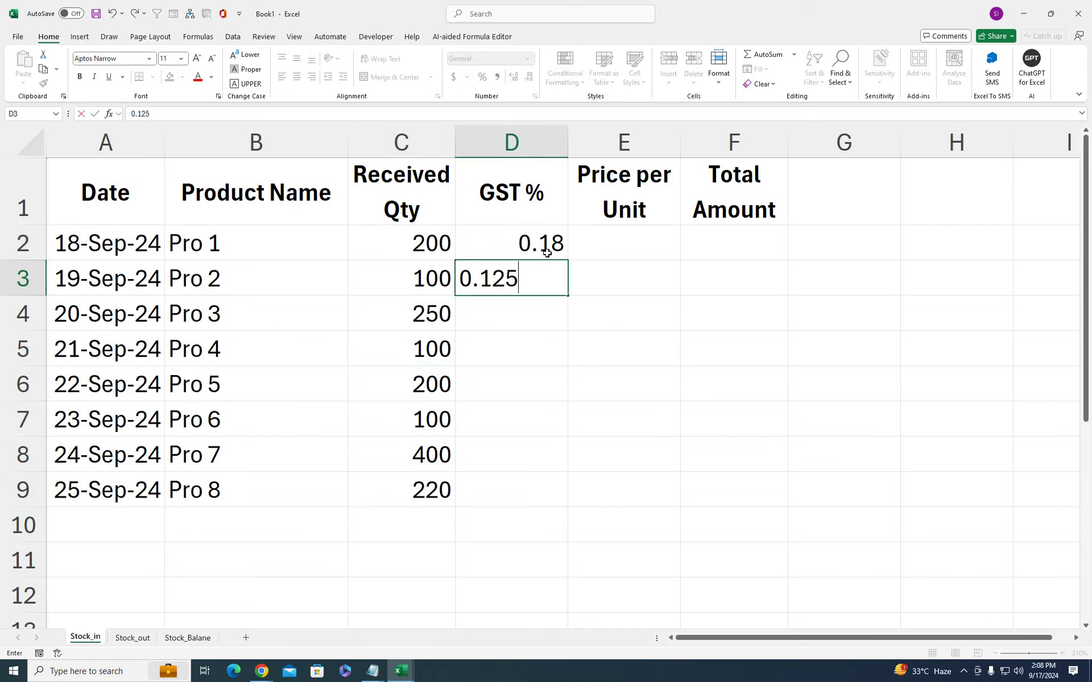
key("BackSpace")
key("Return")
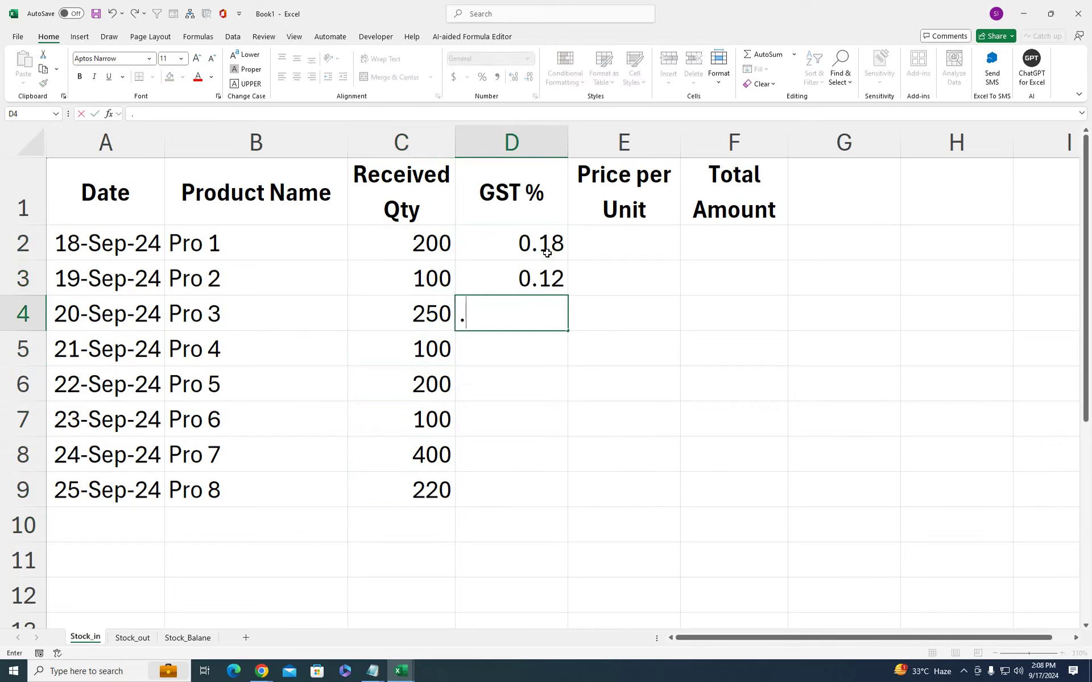
key("Return")
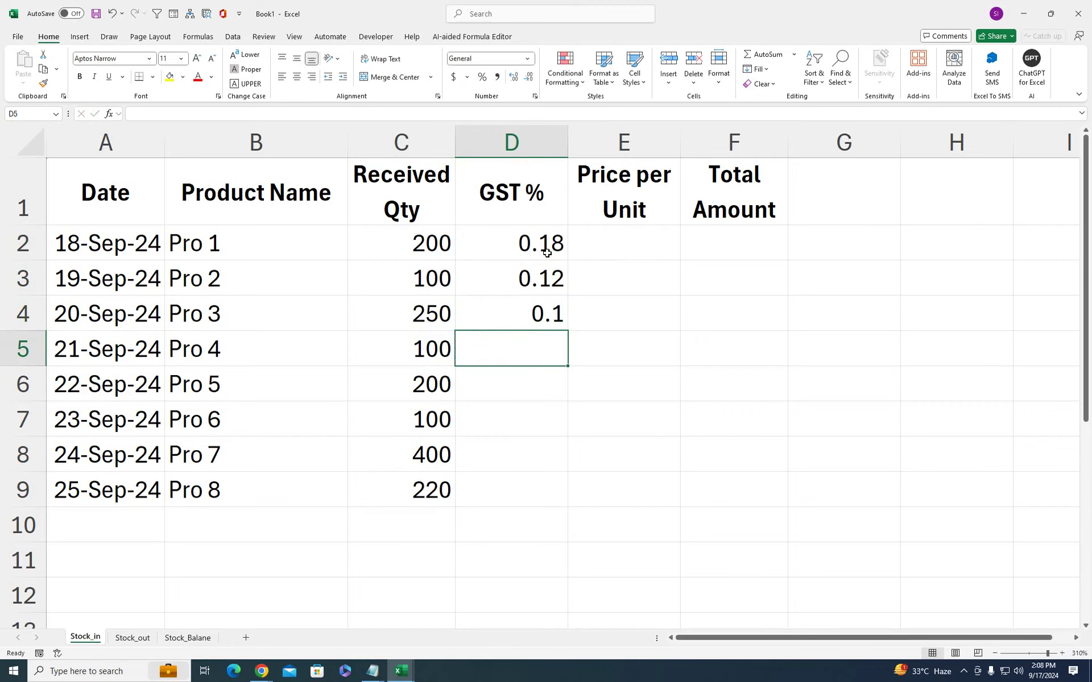
Extend the GST series from D2:D3 into D4 and copy the three rates in D2:D4 into D5:D7
left_click(529, 315)
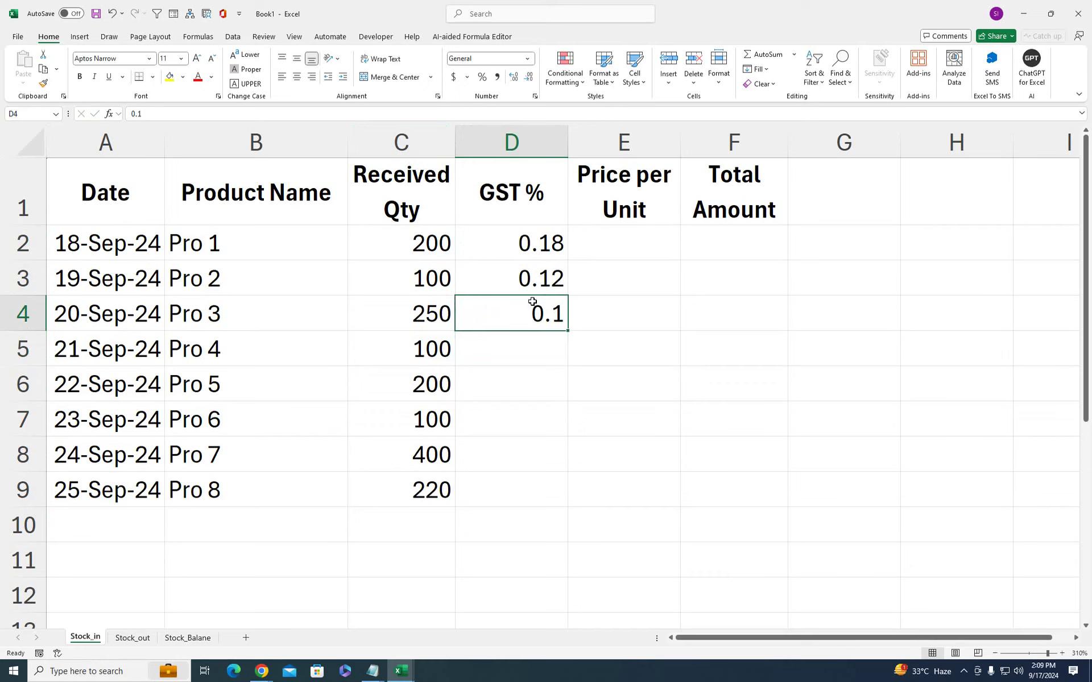
left_click_drag(524, 241, 564, 303)
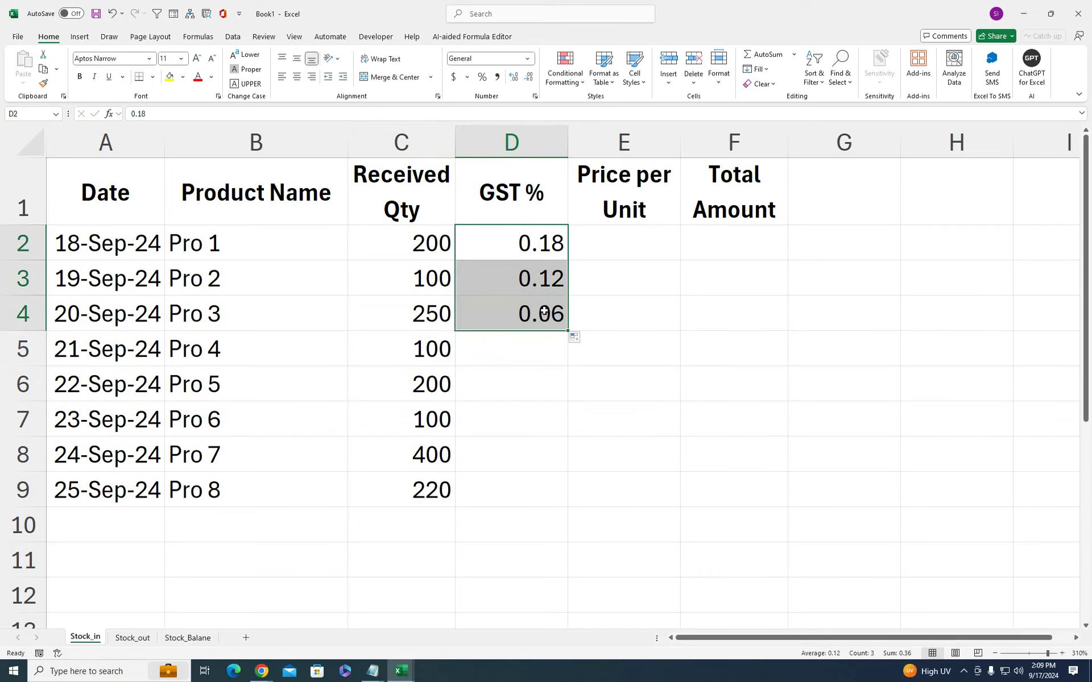
key("ctrl+c")
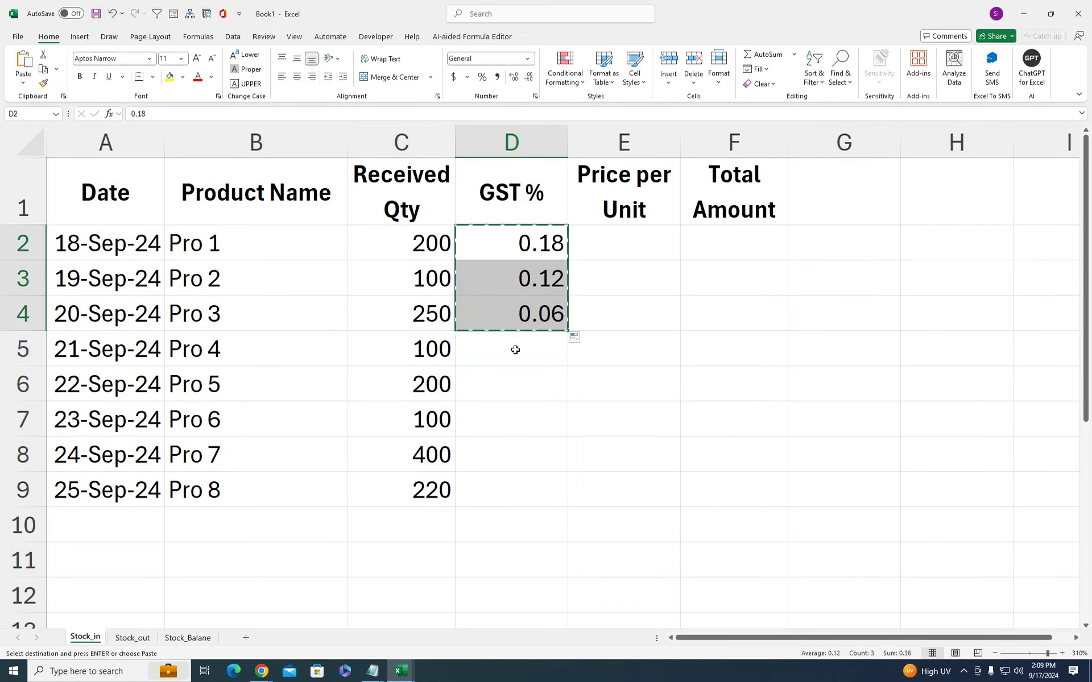
left_click(515, 351)
key("ctrl+v")
left_click_drag(516, 397, 516, 418)
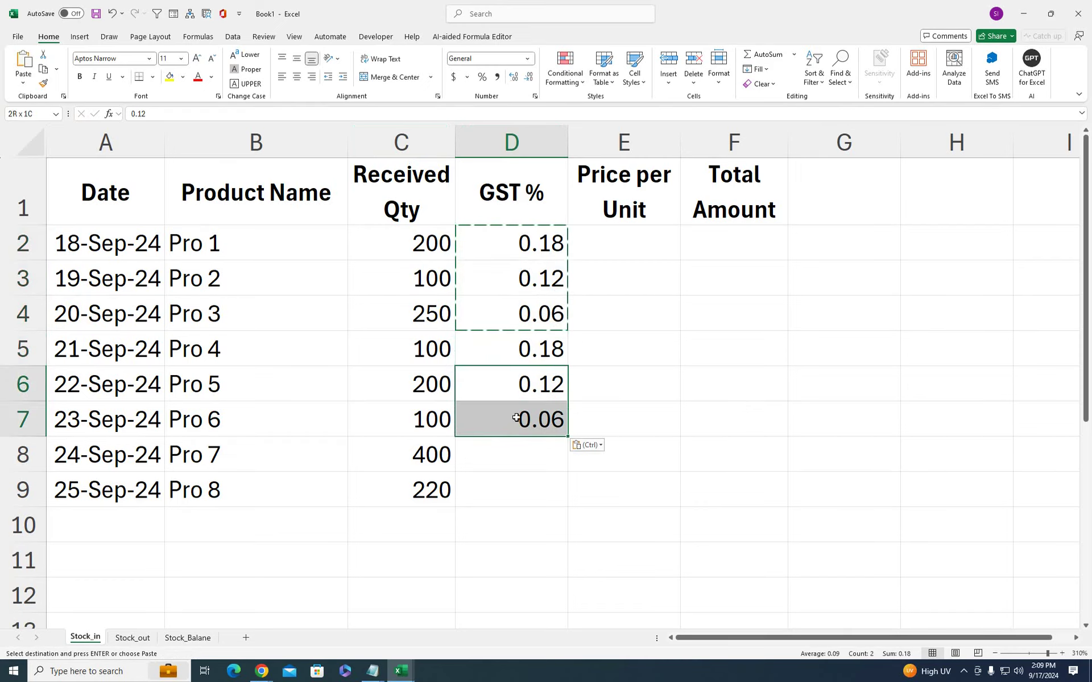
key("ctrl+c")
left_click_drag(543, 350, 543, 385)
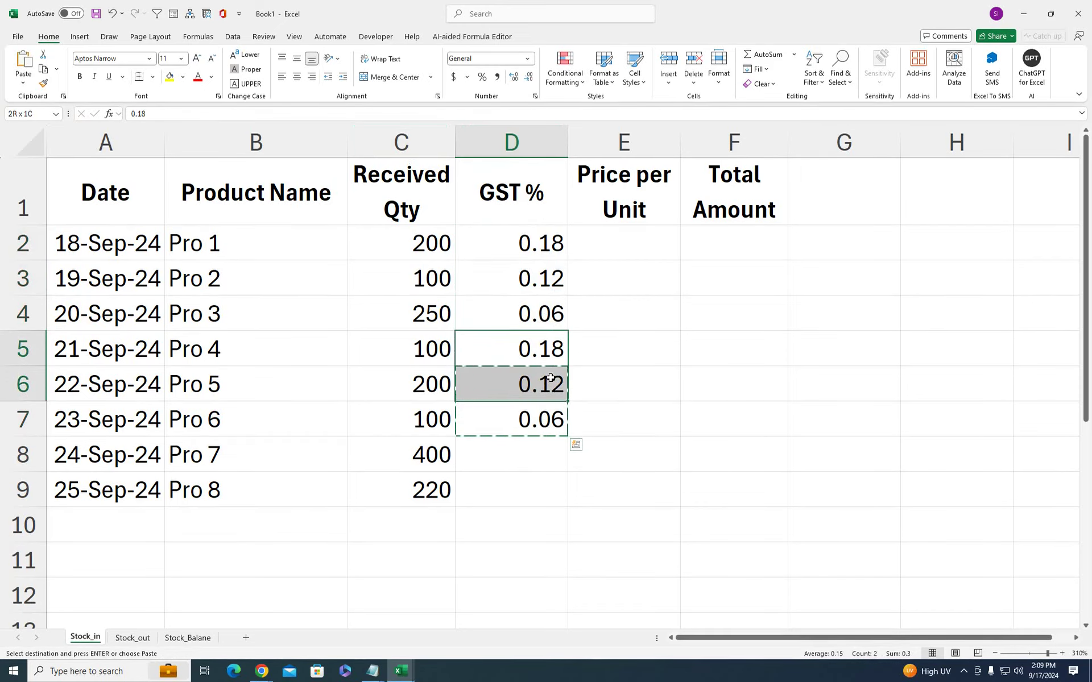
Copy the GST rates 0.18 and 0.12 from D2:D3 repeatedly into D4:D9
left_click_drag(550, 272, 560, 228)
key("ctrl+c")
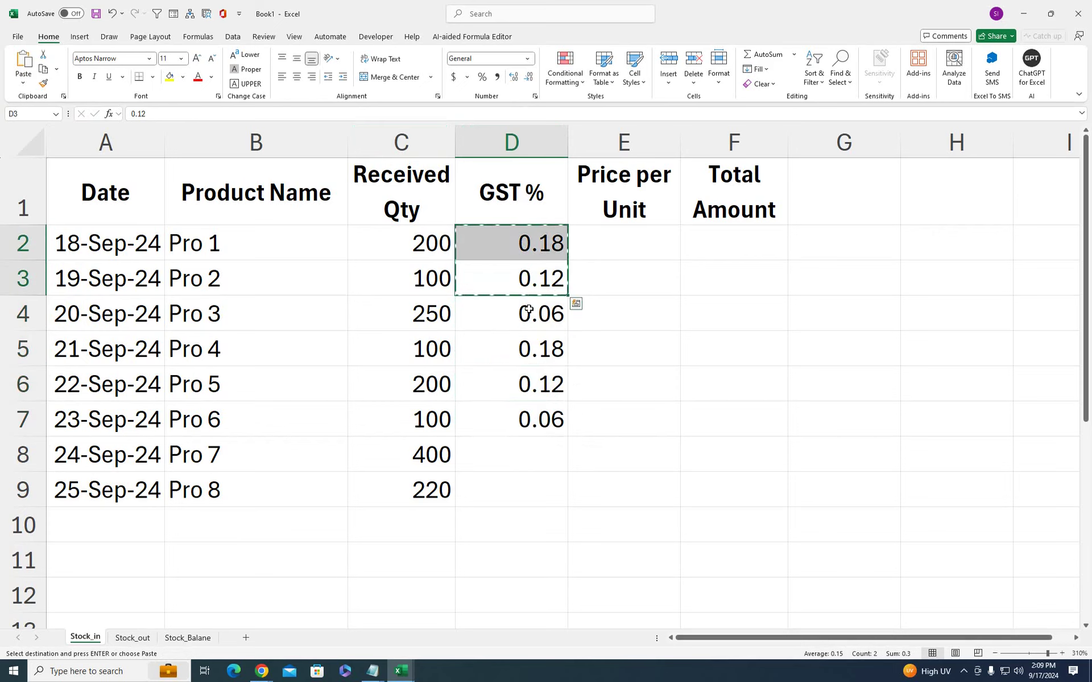
left_click(528, 314)
key("ctrl+v")
left_click(531, 373)
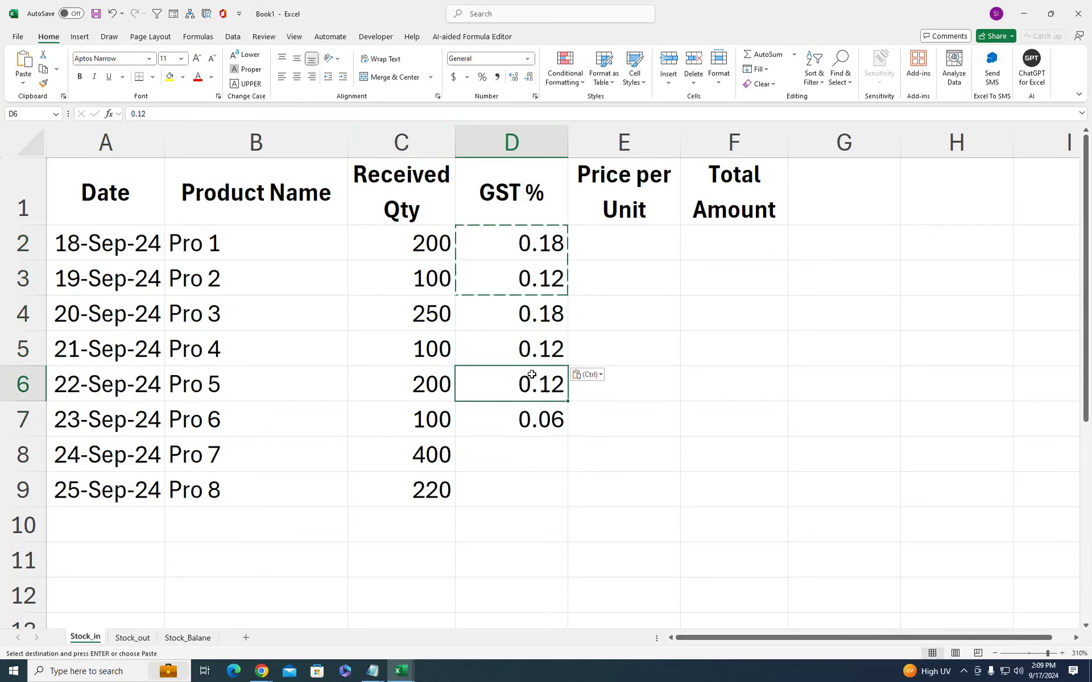
key("ctrl+v")
left_click(515, 447)
key("ctrl+v")
Enter the unit prices 500, 300, 400 and 600 in E2:E5
left_click(629, 227)
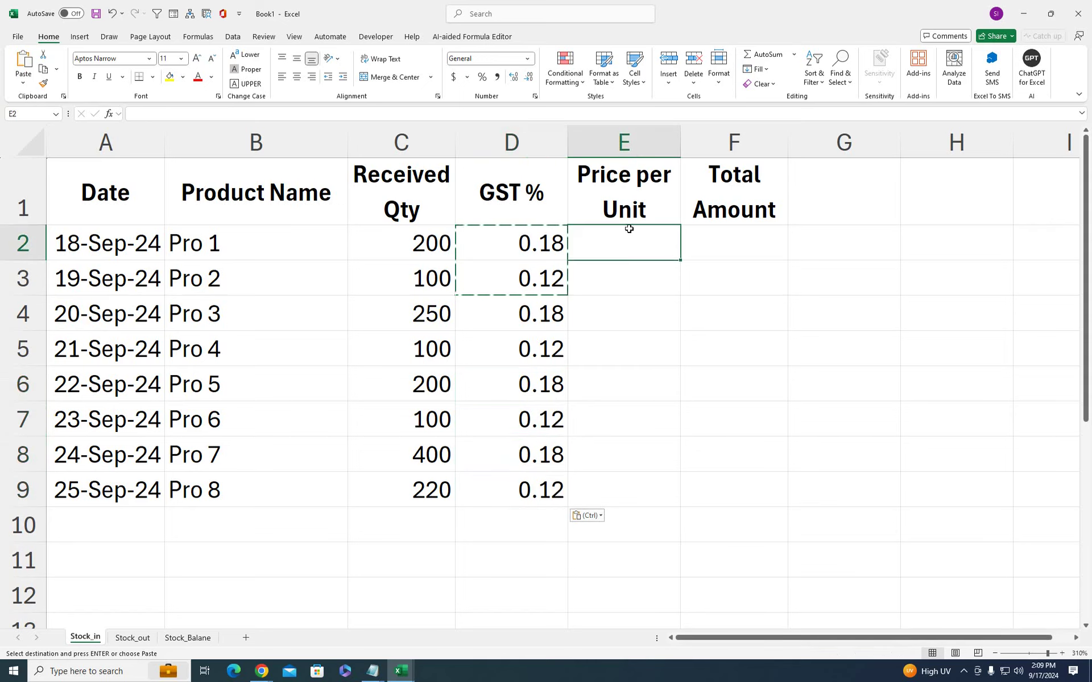
type("500")
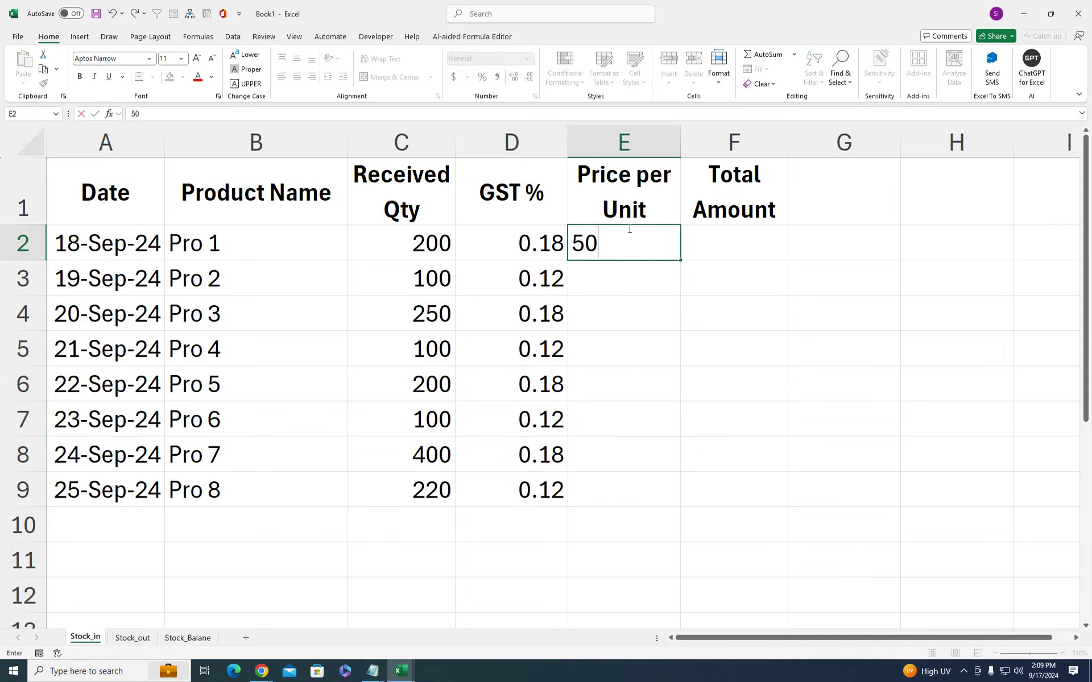
key("Return")
type("300")
key("Return")
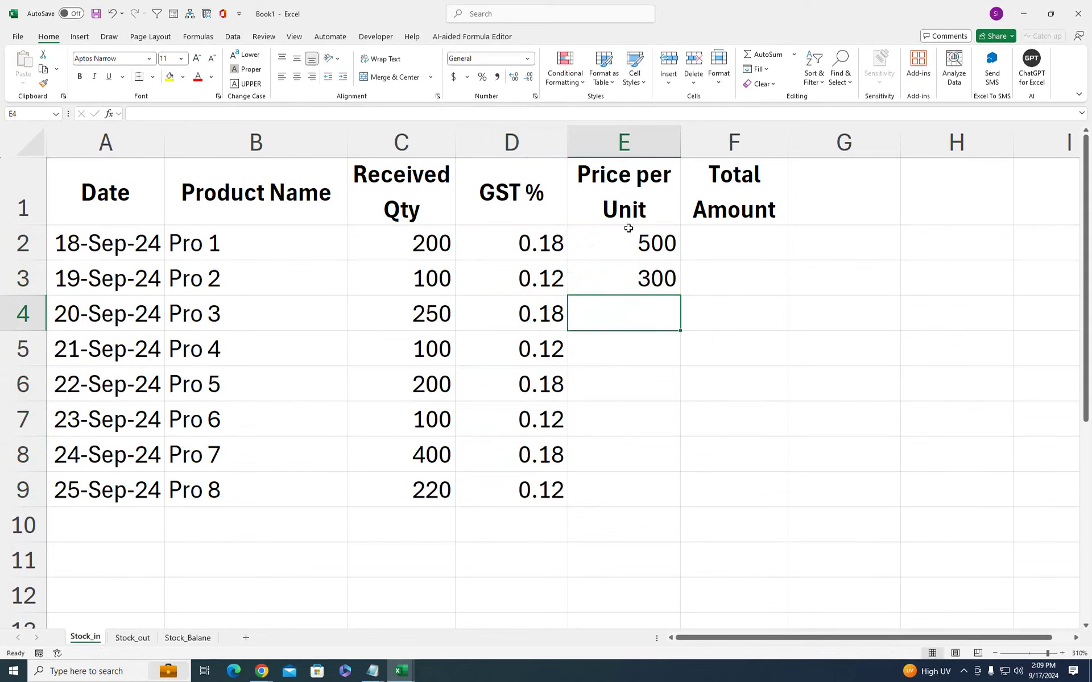
type("400")
key("Return")
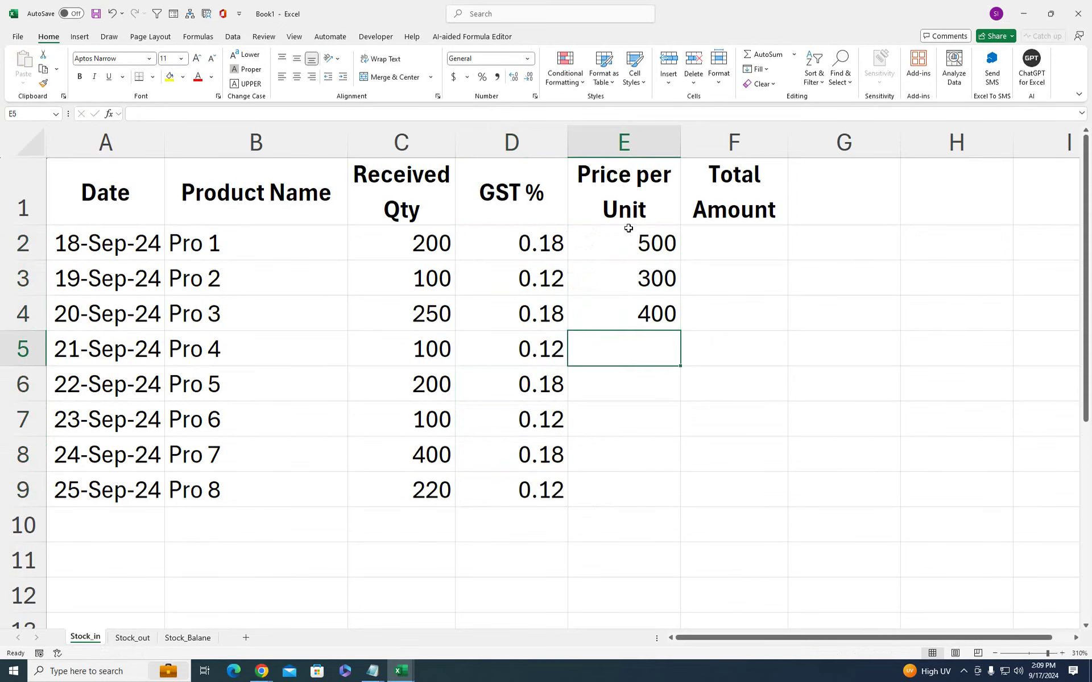
type("600")
key("Return")
Enter the unit prices 550, 450, 700 and 200 in E6:E9
type("550")
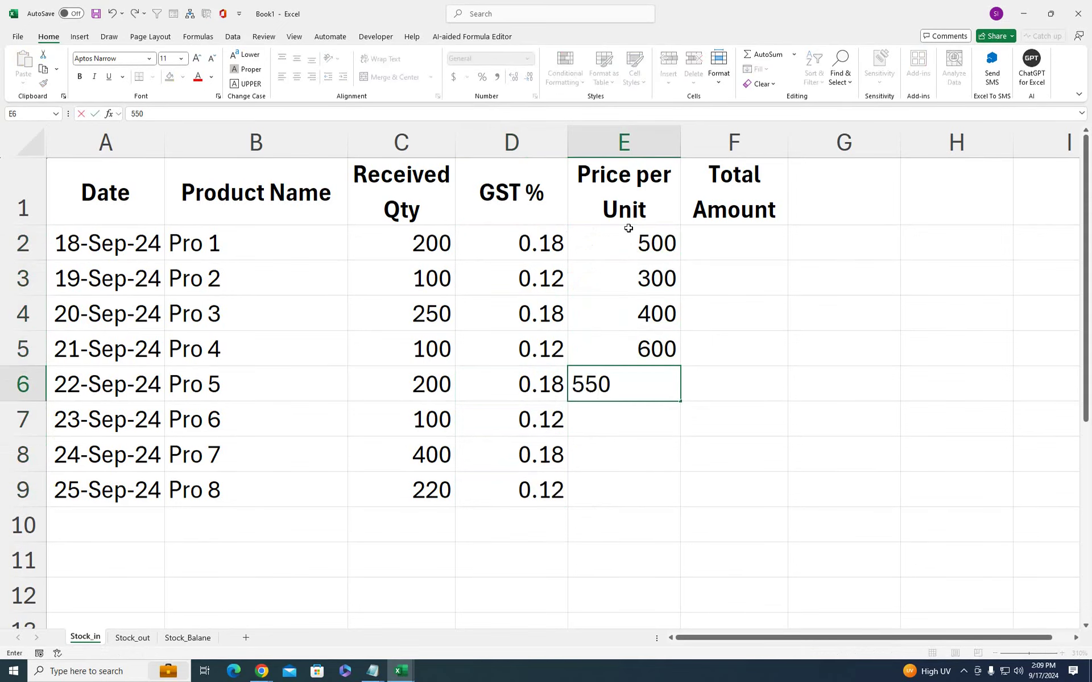
key("Return")
type("450")
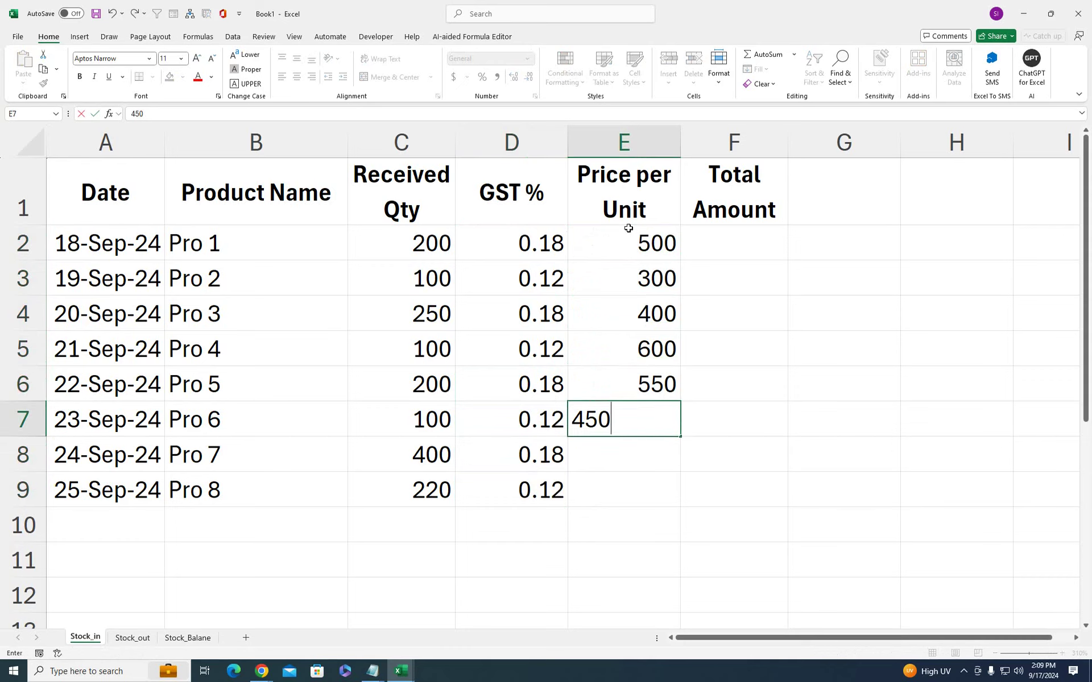
key("Return")
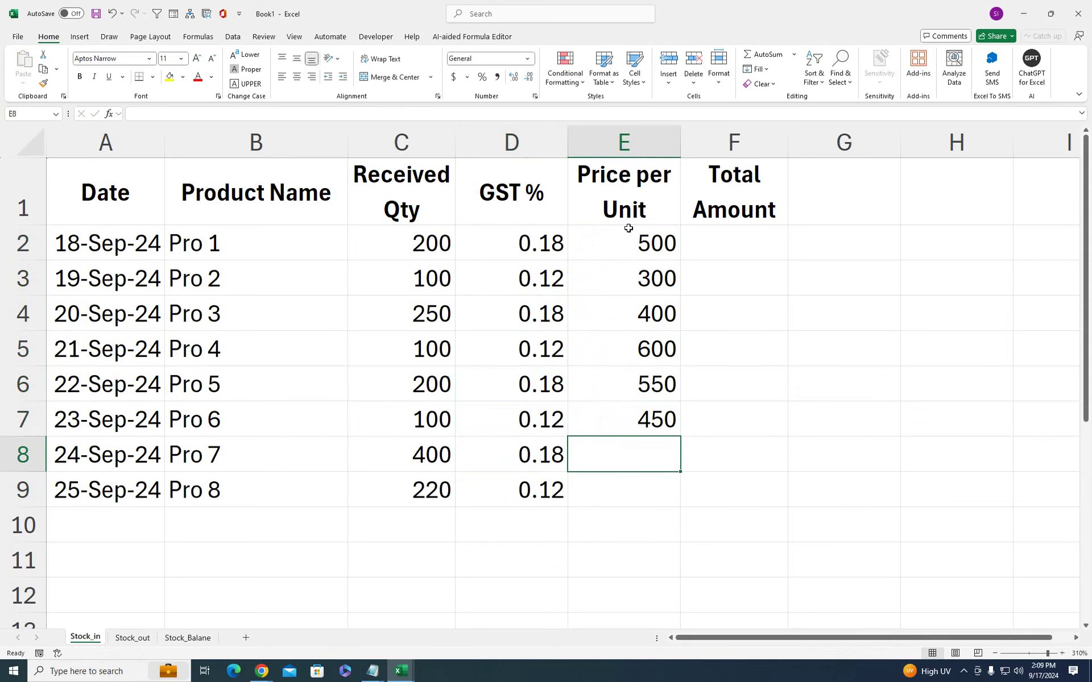
type("700")
key("Return")
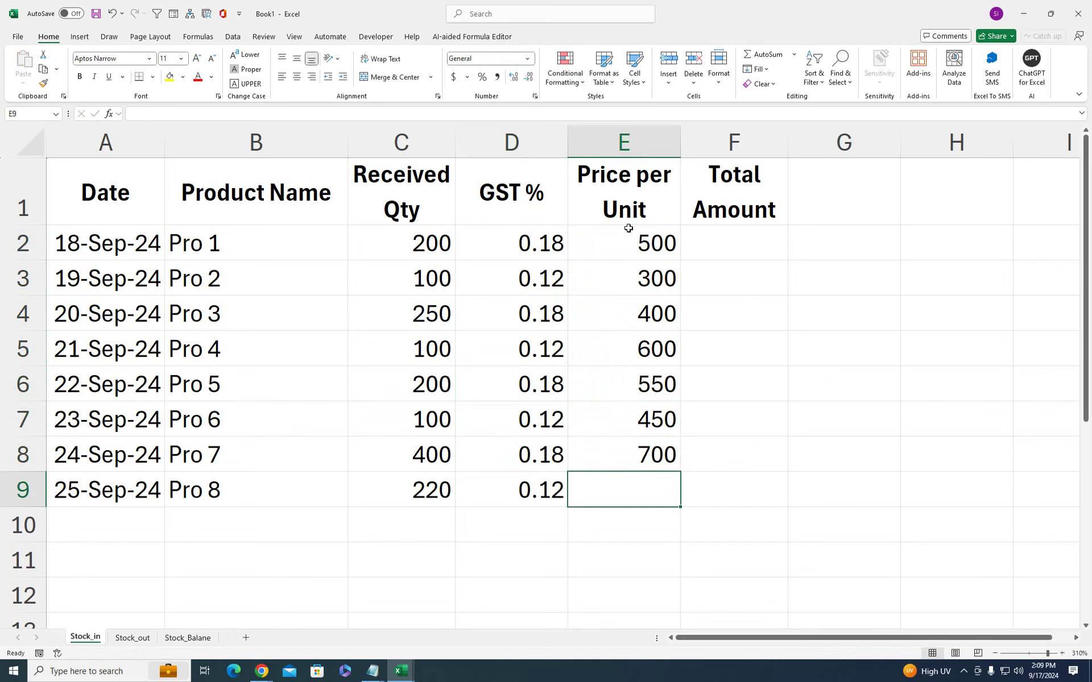
type("200")
key("Return")
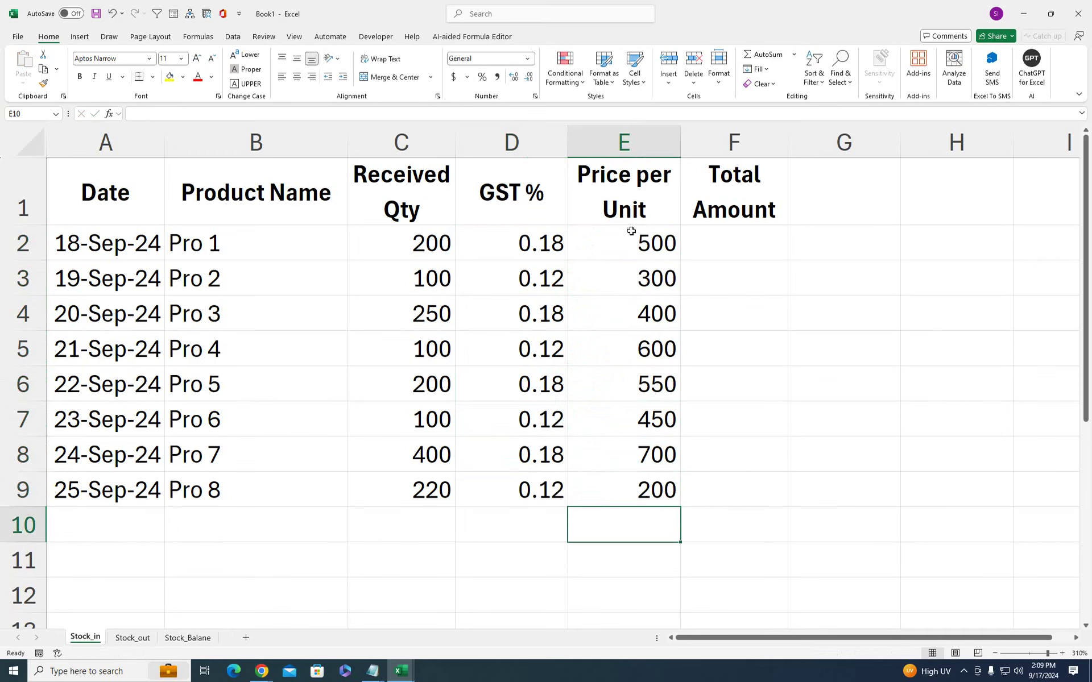
Calculate the GST-inclusive total for the first product in F2 with =E2*C2*(1+D2)
left_click(690, 240)
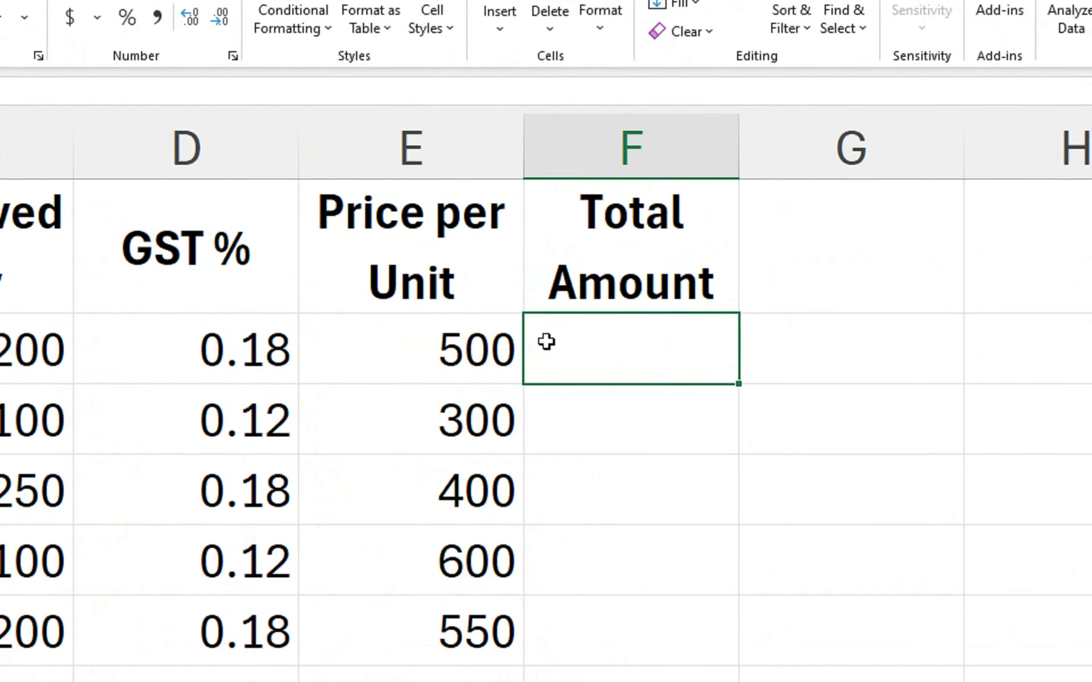
type("=")
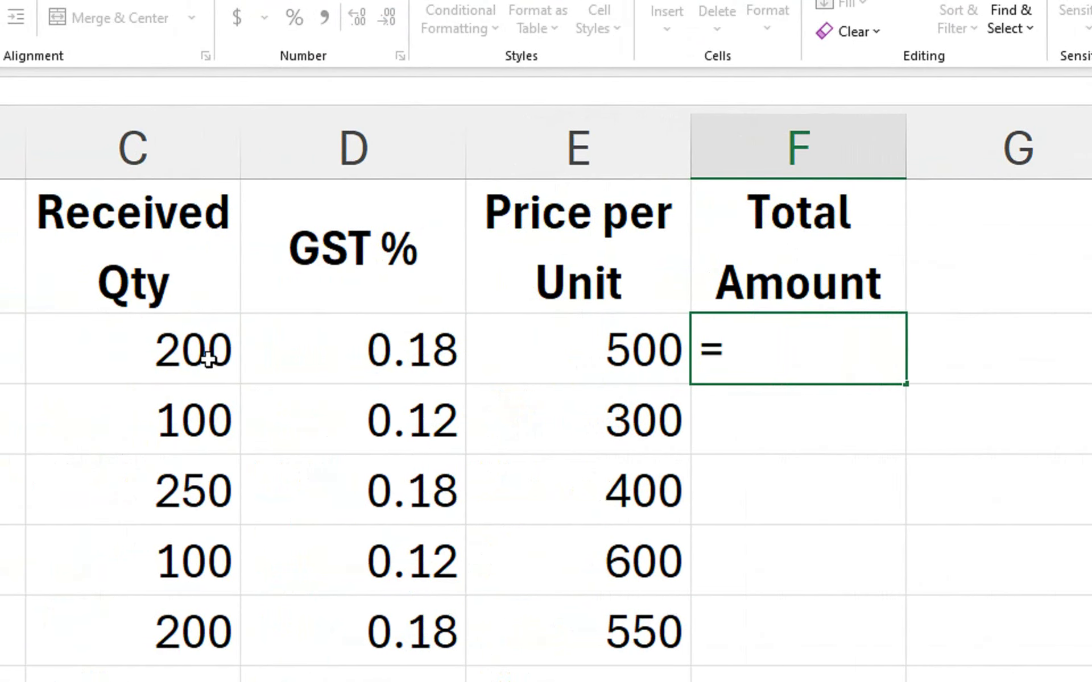
left_click(519, 356)
type("*")
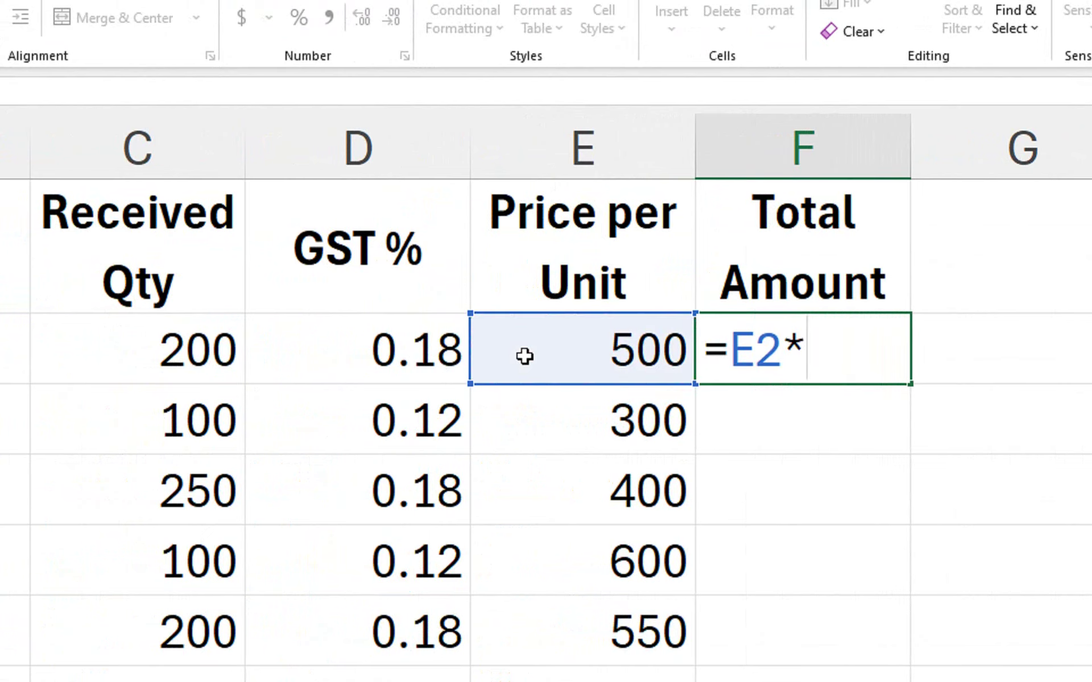
left_click(187, 354)
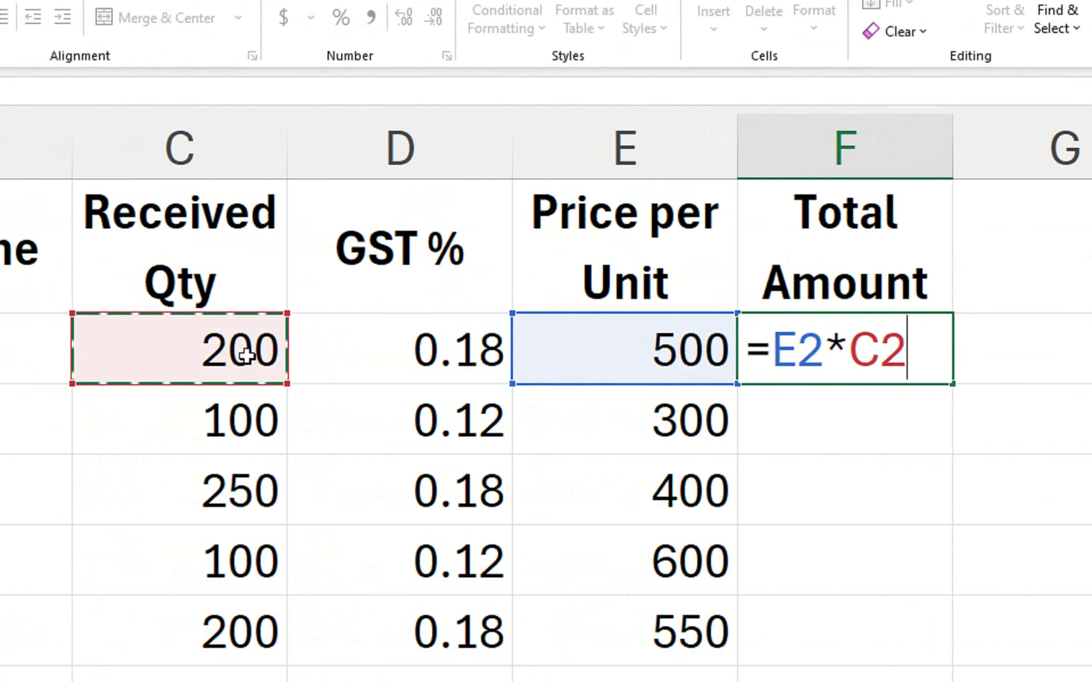
type("*")
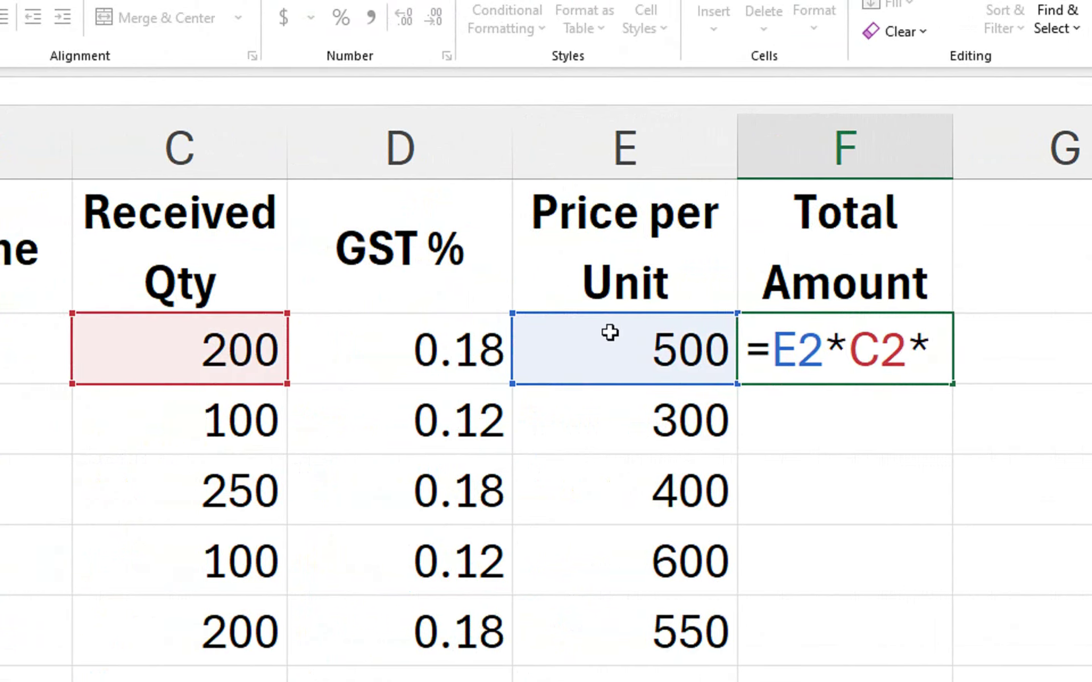
type("(1+")
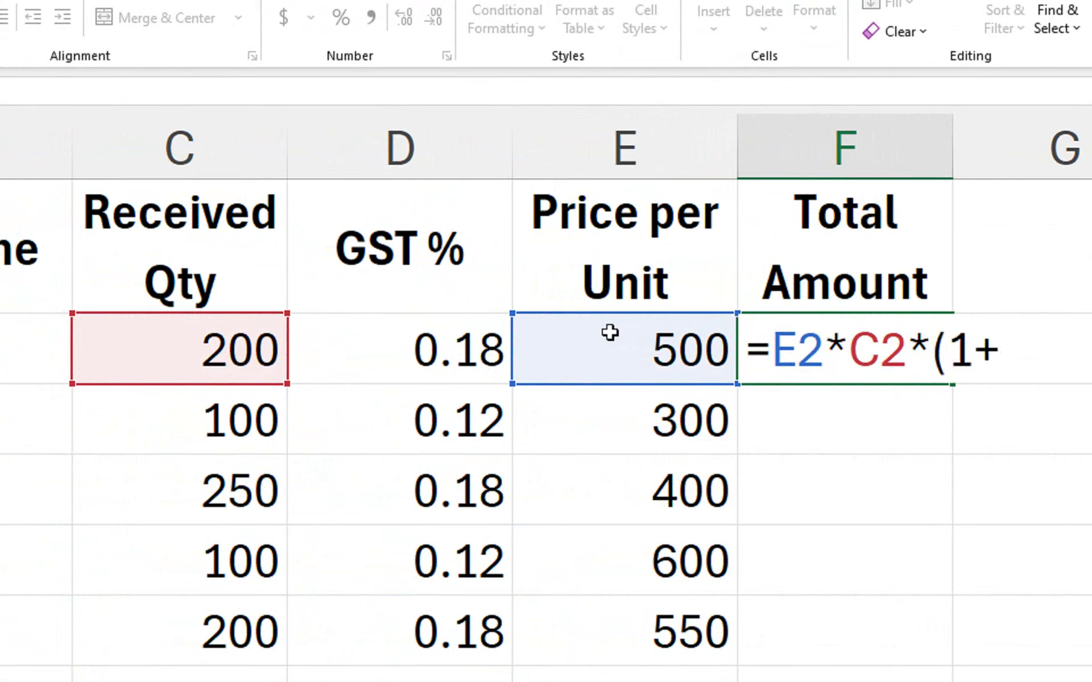
left_click(453, 318)
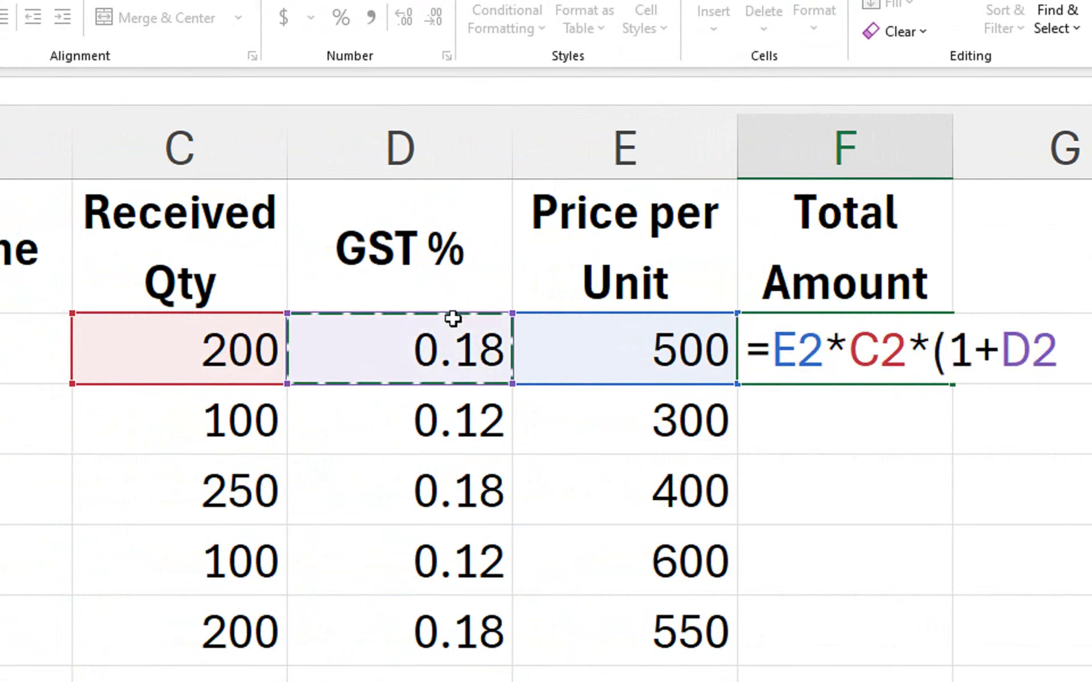
type(")")
key("Return")
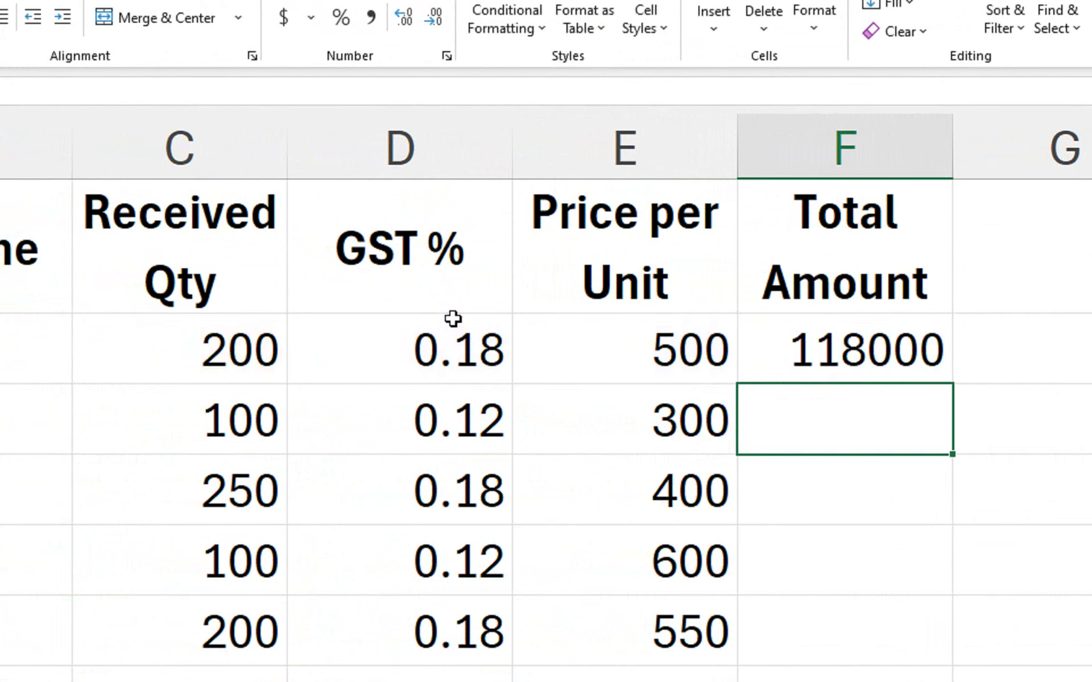
Calculate the first product's amount before GST in G2 with =E2*C2 as a cross-check
left_click(970, 358)
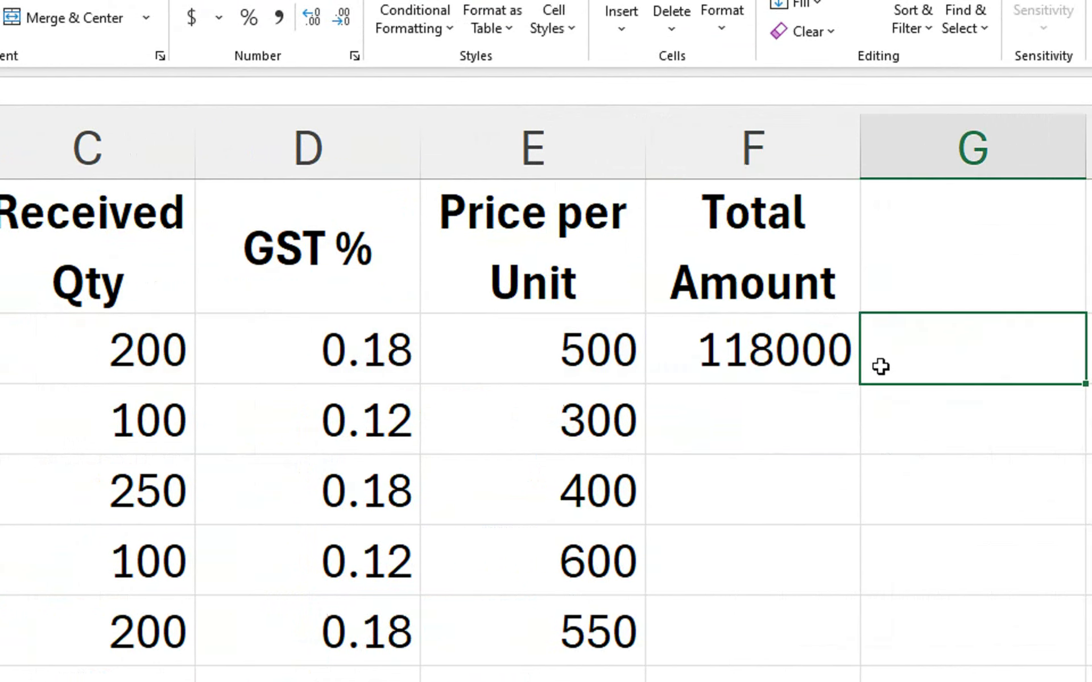
type("=")
left_click(534, 357)
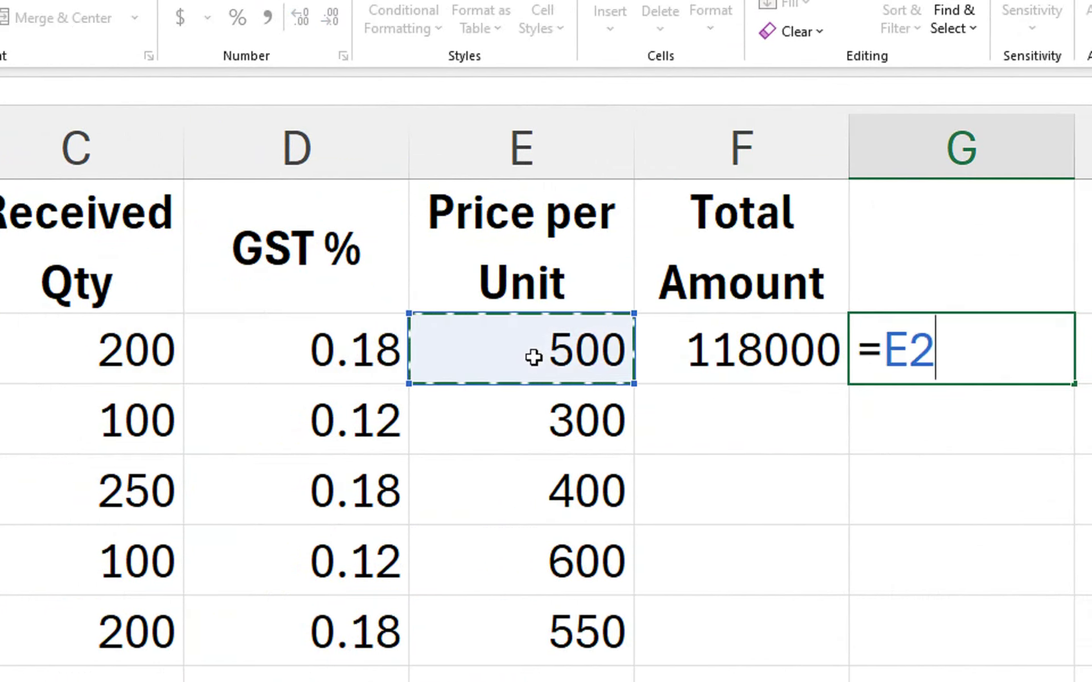
type("*")
left_click(148, 351)
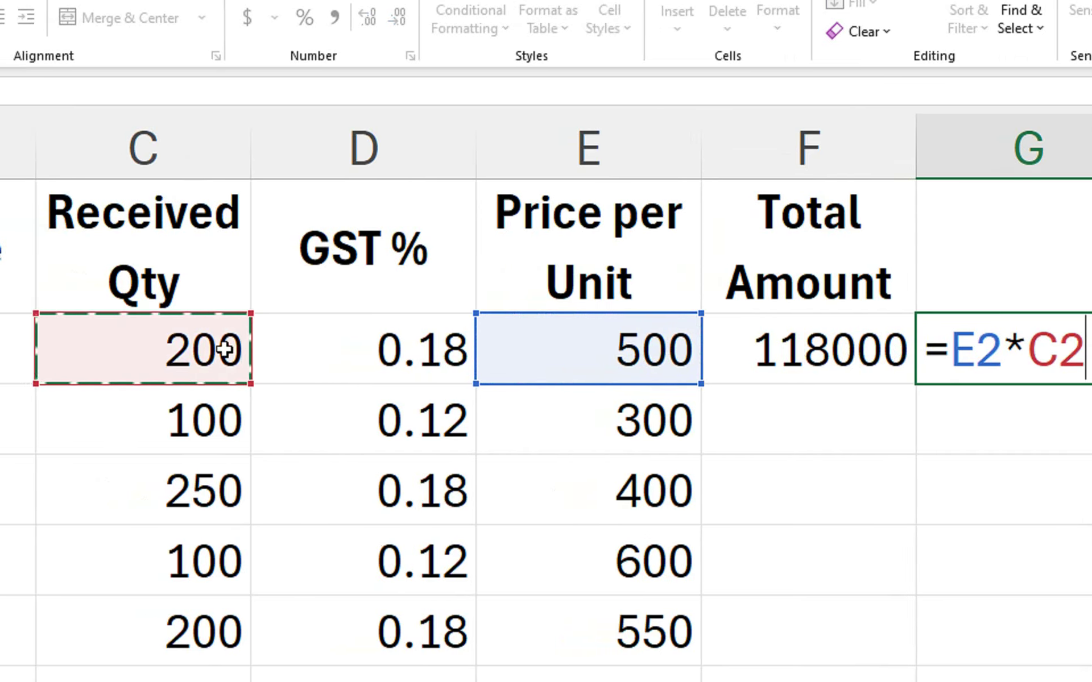
key("Return")
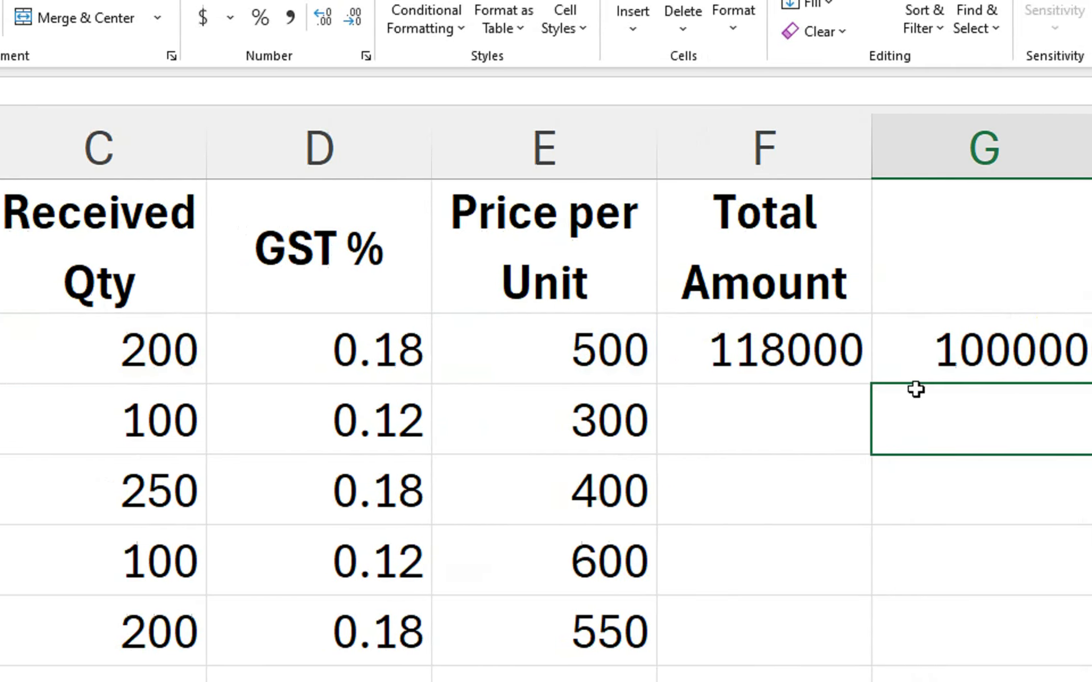
Calculate the GST on the base amount in G3 with the formula =G2*18%
type("=")
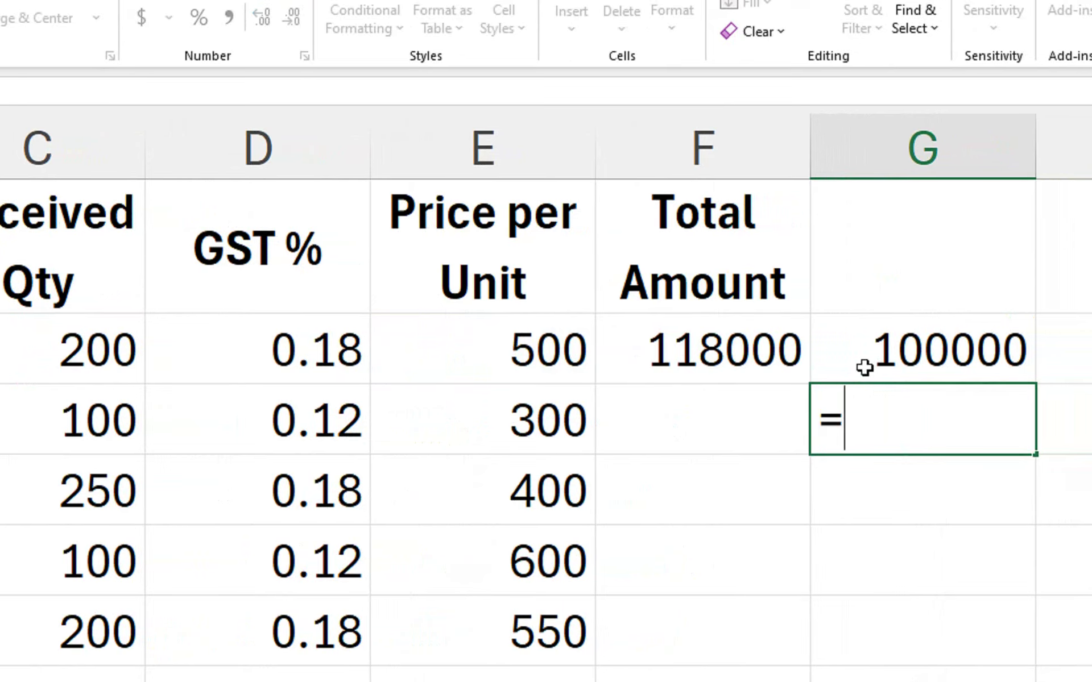
left_click(863, 337)
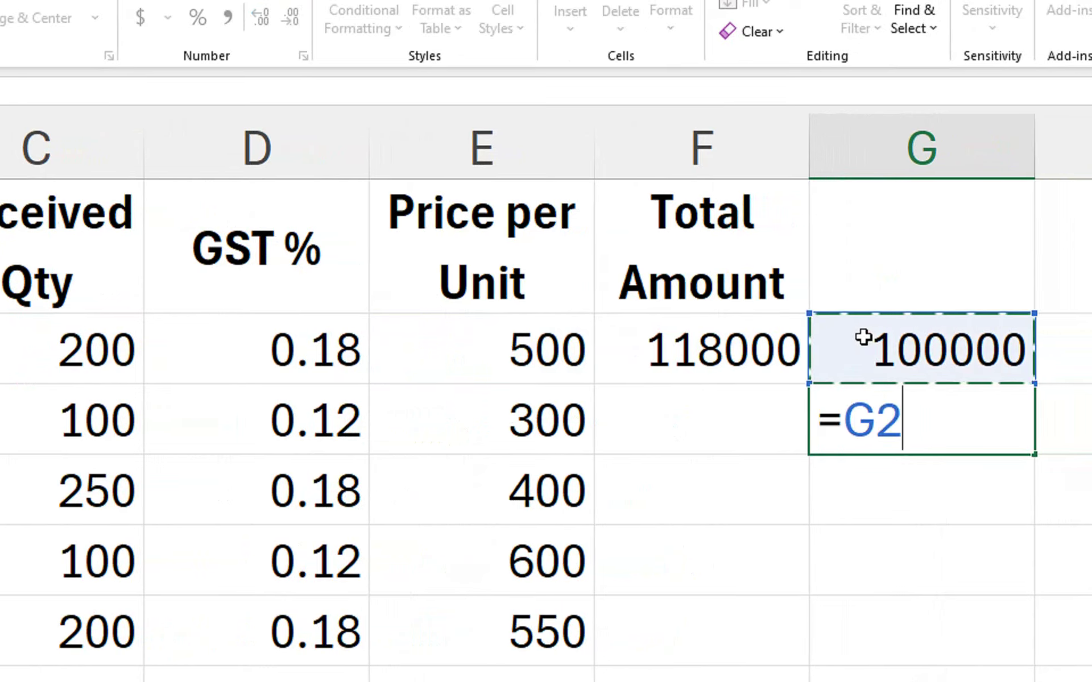
type("*")
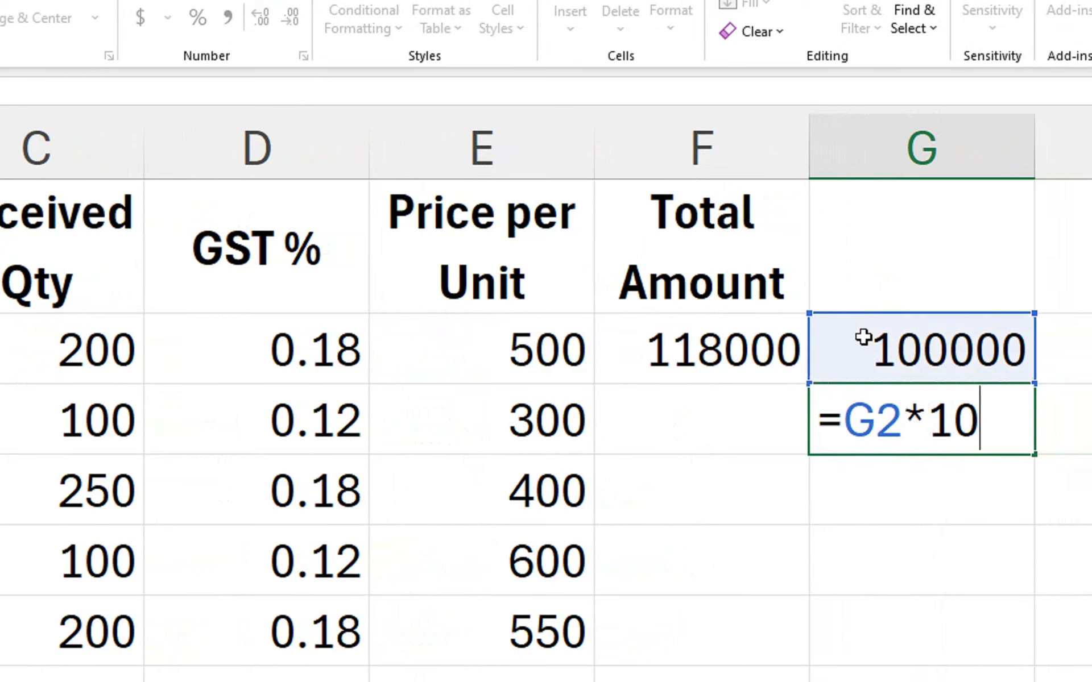
type("10")
key("BackSpace")
type("8^")
key("Return")
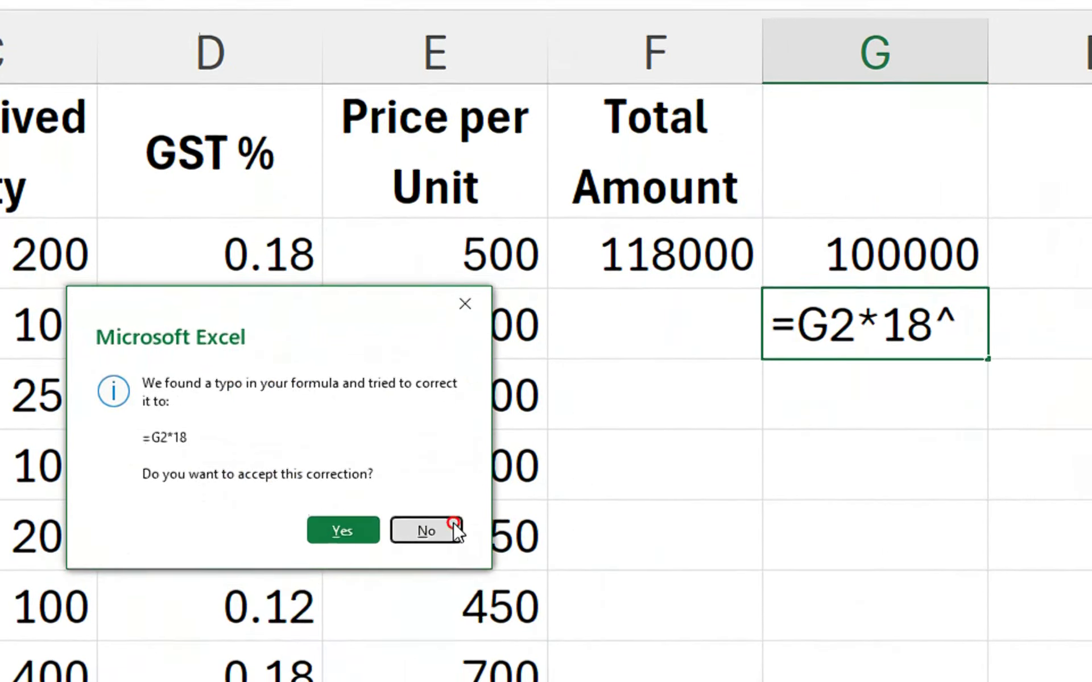
left_click(472, 626)
left_click(364, 556)
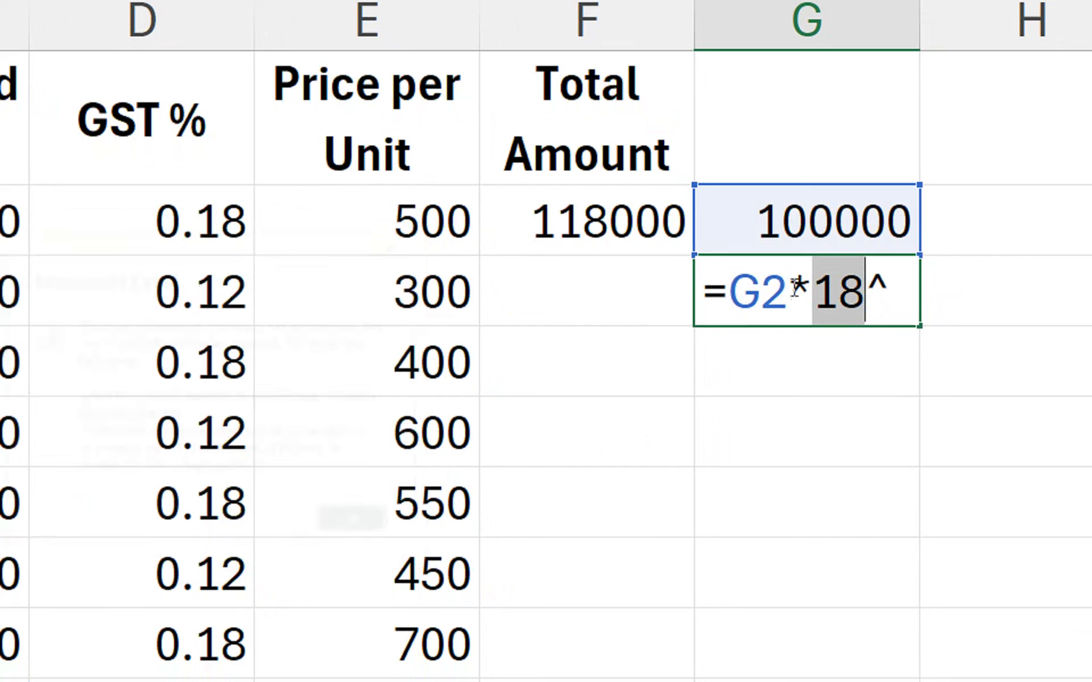
key("BackSpace")
type("%")
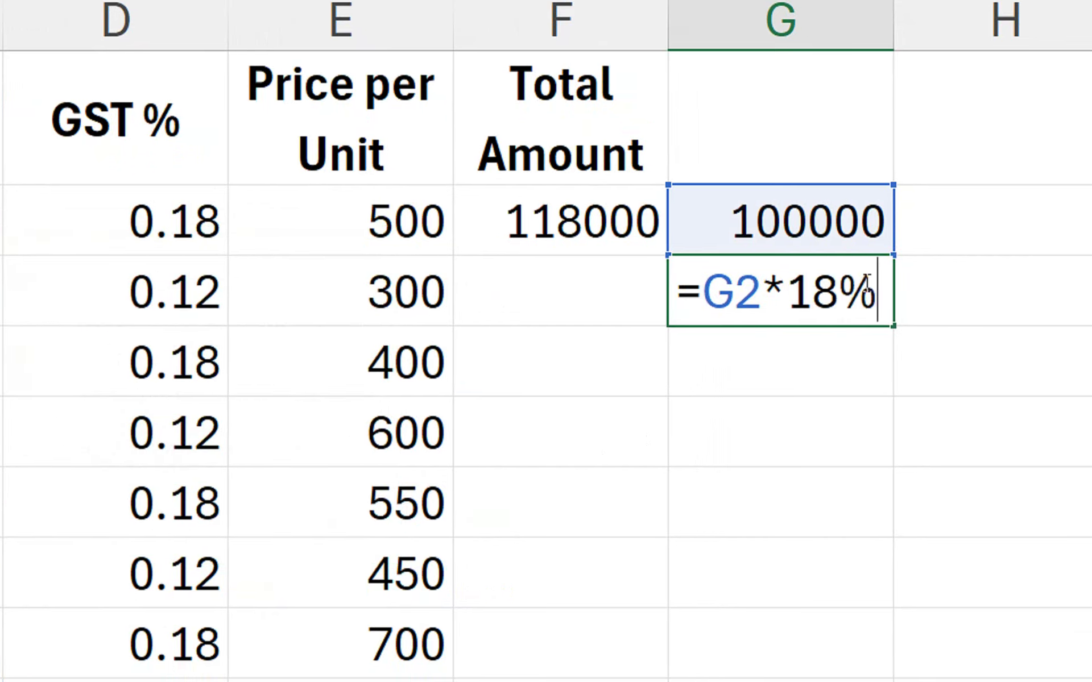
key("Return")
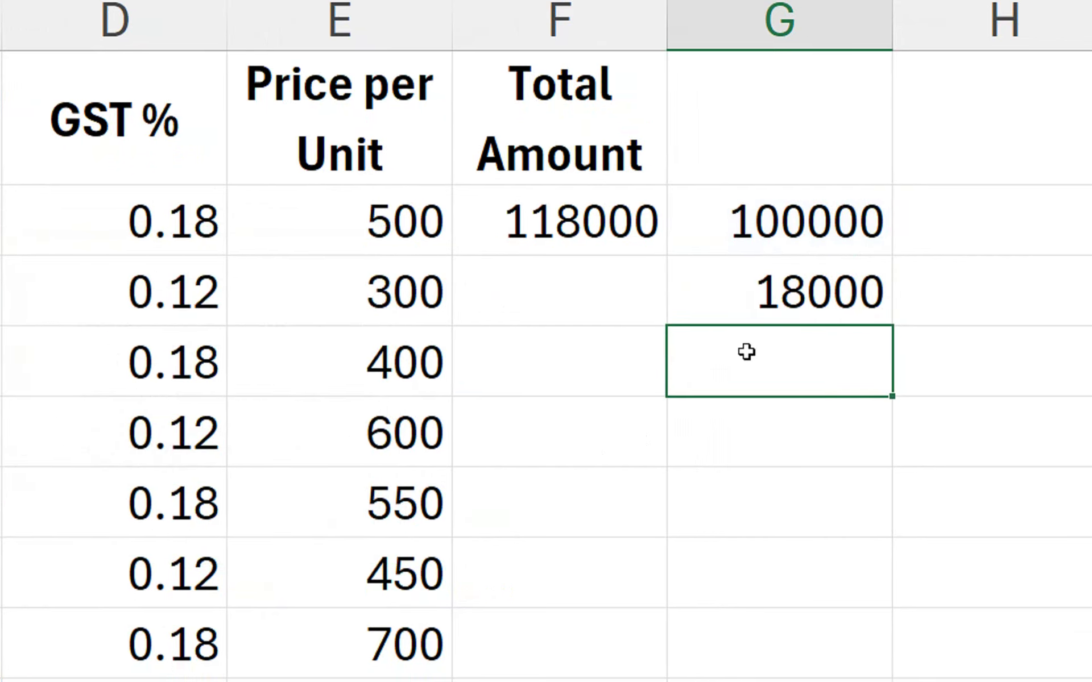
Add the base amount and its GST in G4 with =G2+G3, and clear the check calculations in G2:G4
type("=")
left_click(707, 209)
type("+")
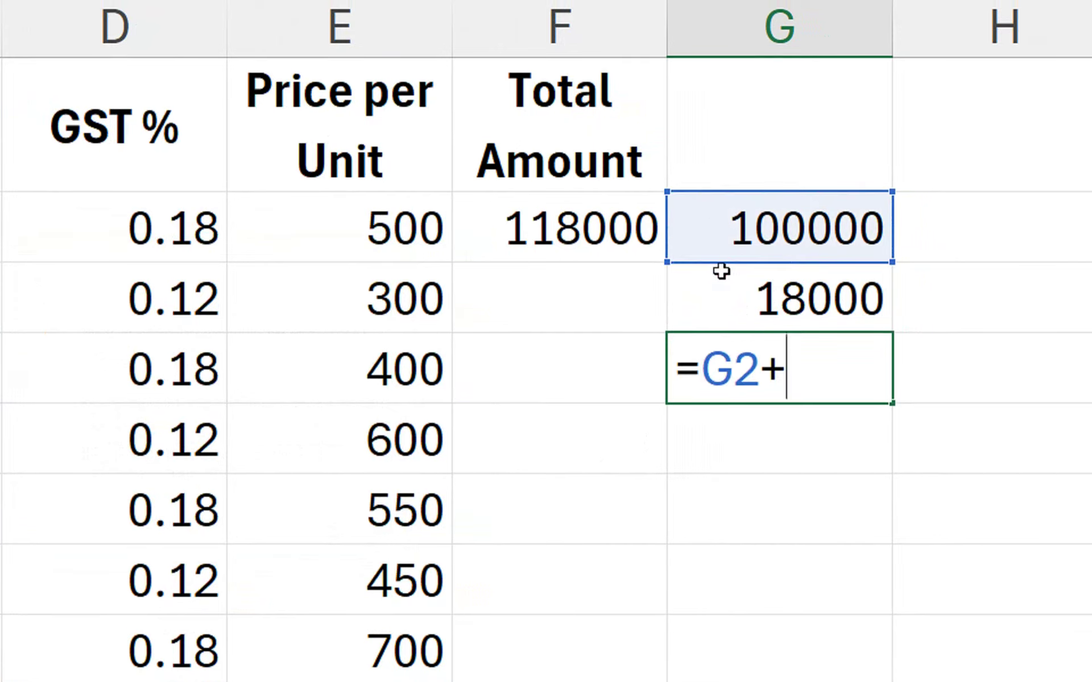
left_click(733, 304)
key("Return")
left_click_drag(752, 360, 728, 238)
key("Delete")
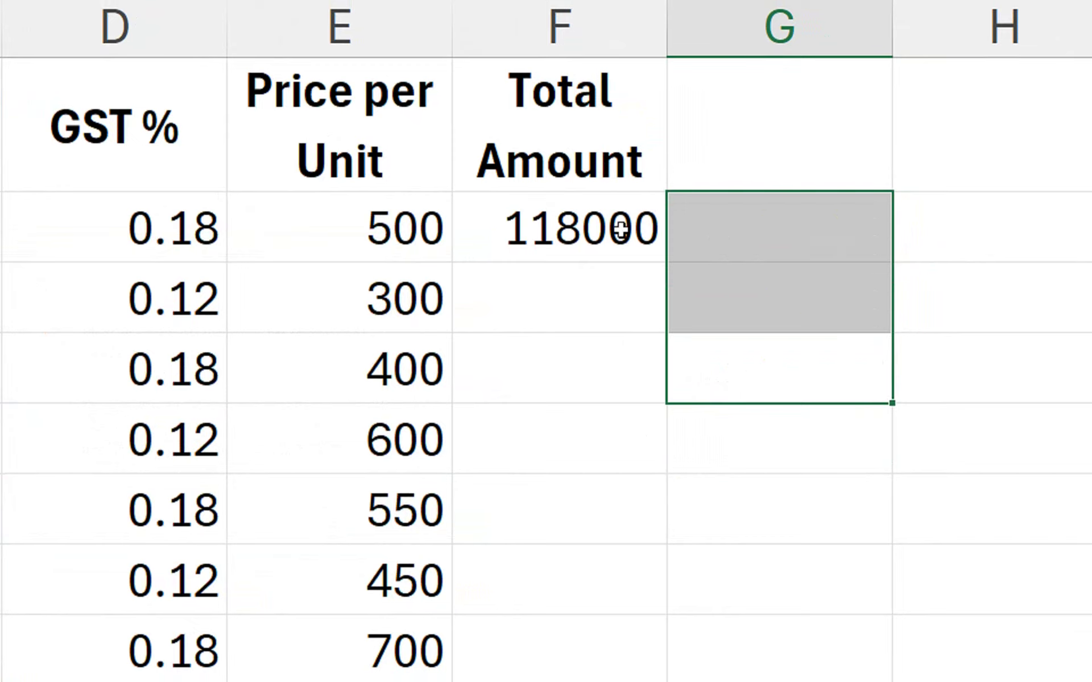
Fill the total amount formula from F2 down through F9
left_click(620, 229)
double_click(666, 265)
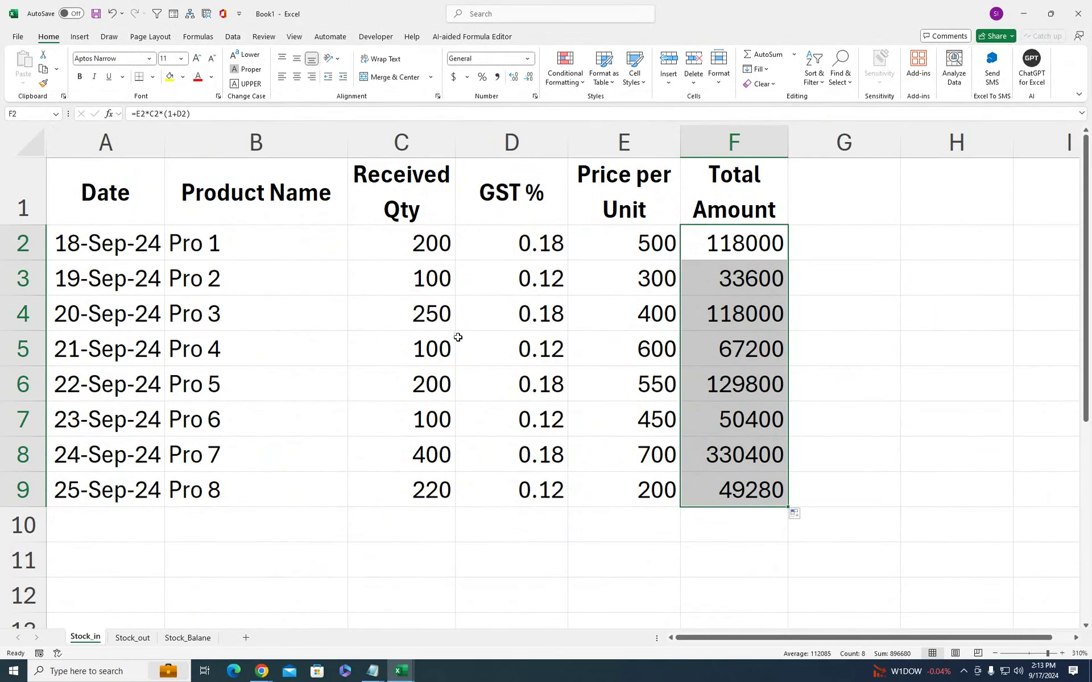
Copy the whole stock table A1:F9 from the Stock_in sheet and paste it at A1 of the Stock_out sheet
left_click_drag(94, 197, 731, 494)
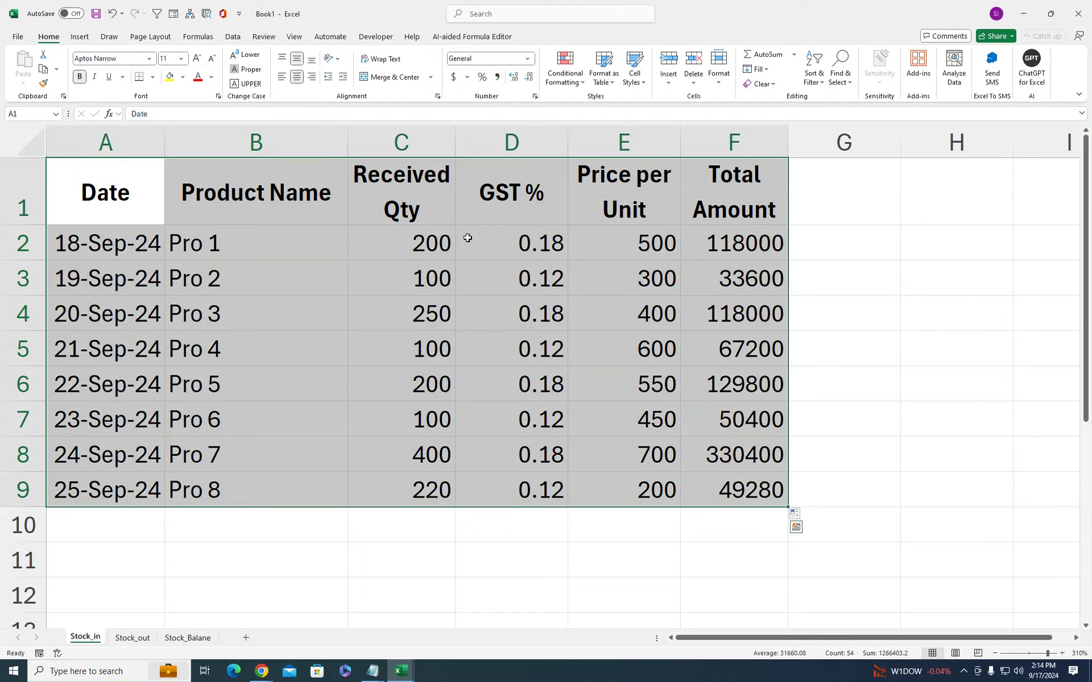
right_click(289, 191)
left_click(302, 232)
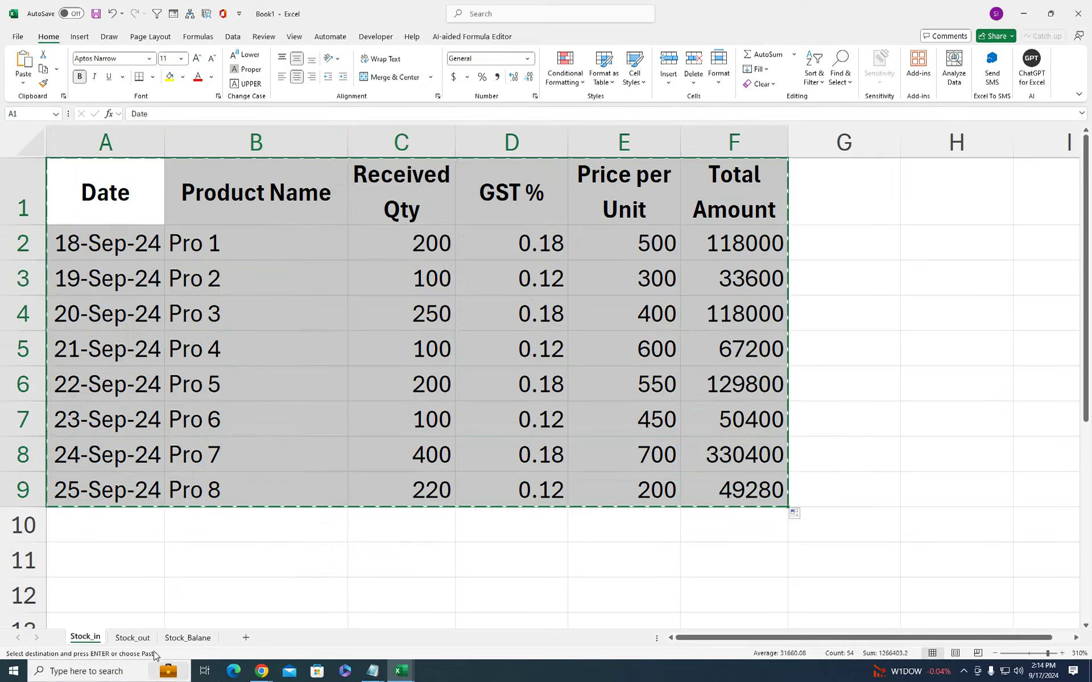
left_click(133, 638)
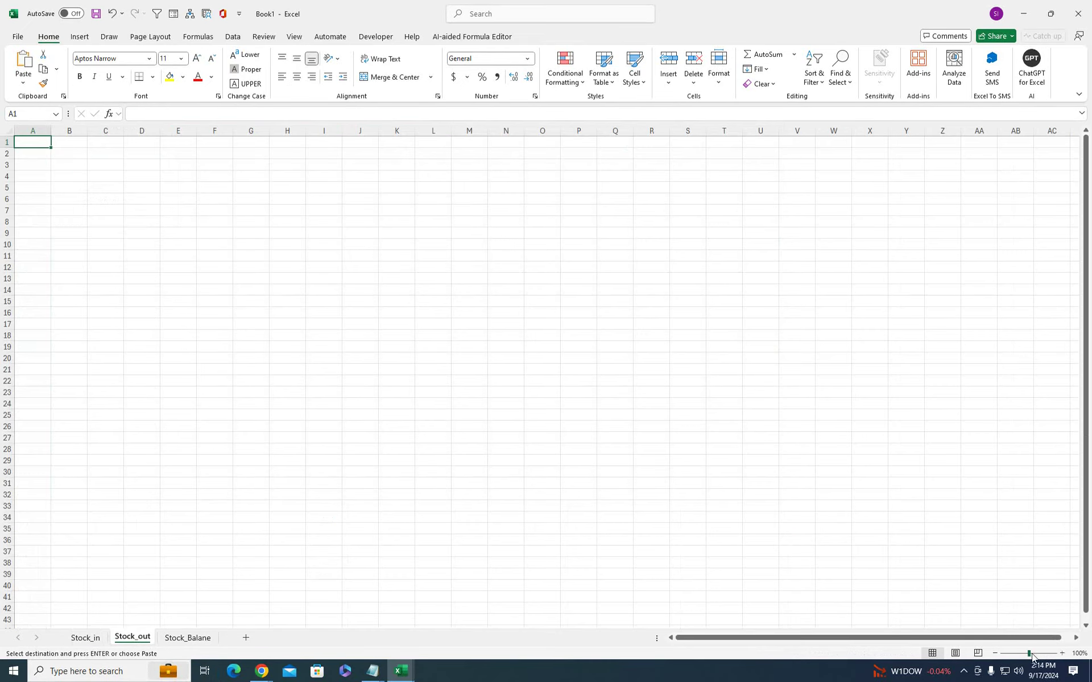
left_click_drag(1046, 654, 1050, 654)
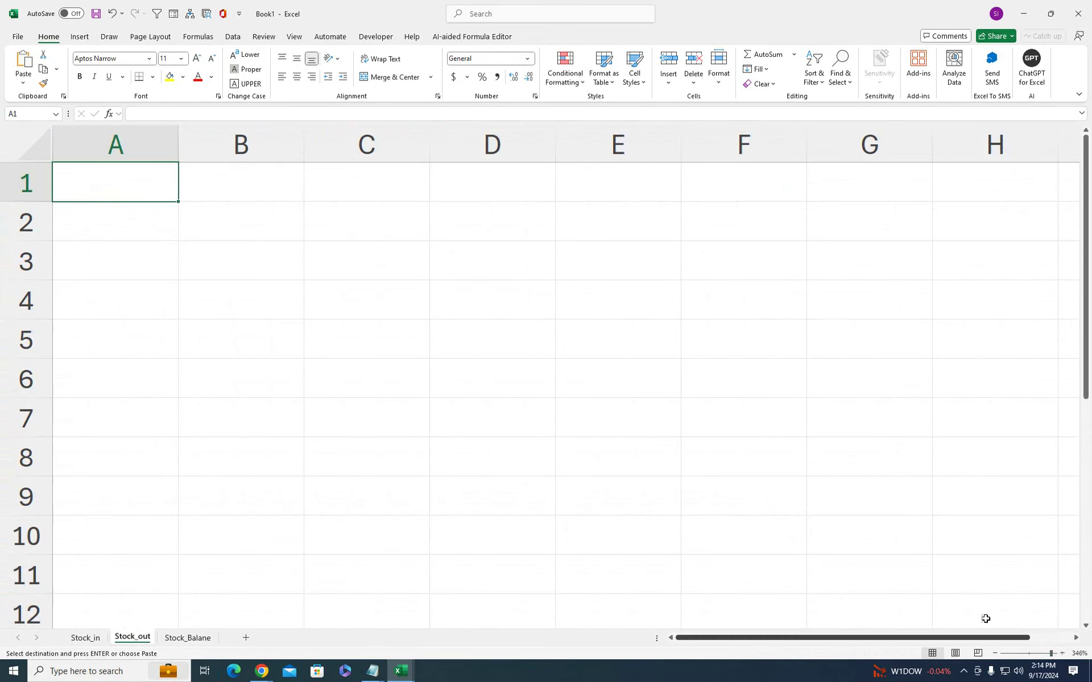
left_click(24, 73)
left_click(27, 57)
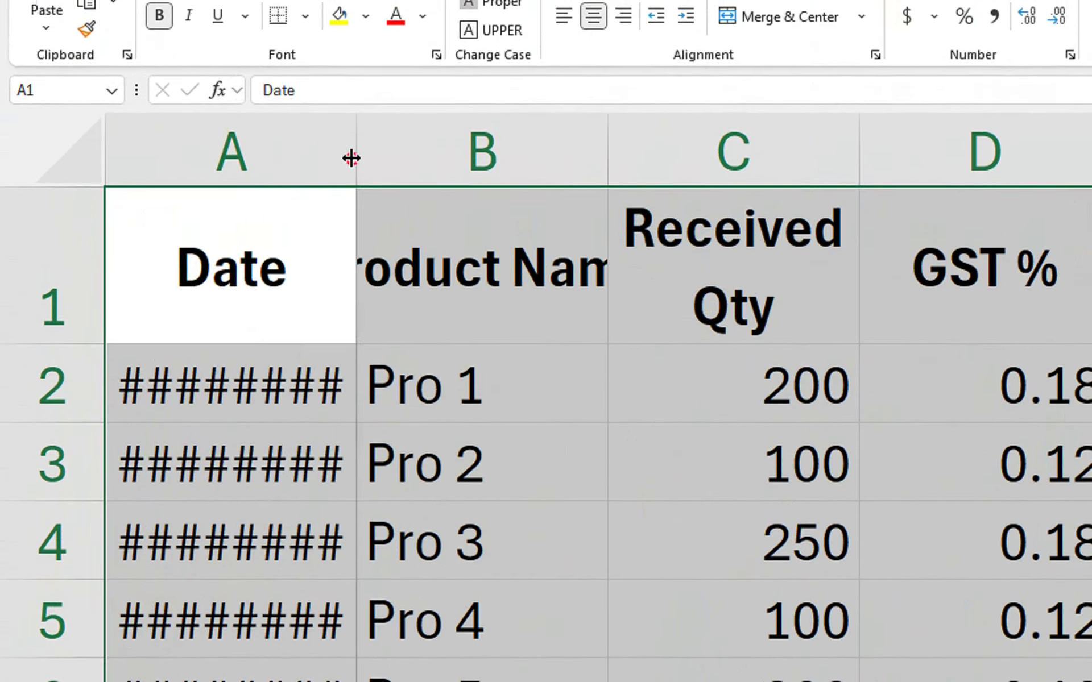
Autofit the Date column so the dates fit, and wrap the Product Name header in B1
double_click(356, 117)
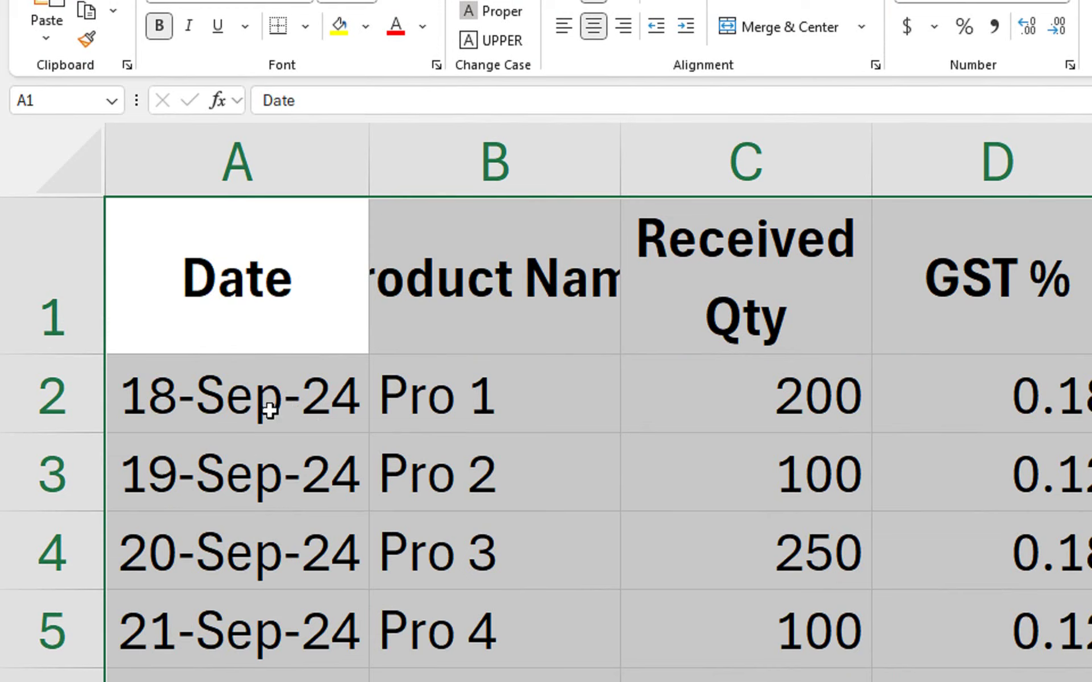
left_click(628, 183)
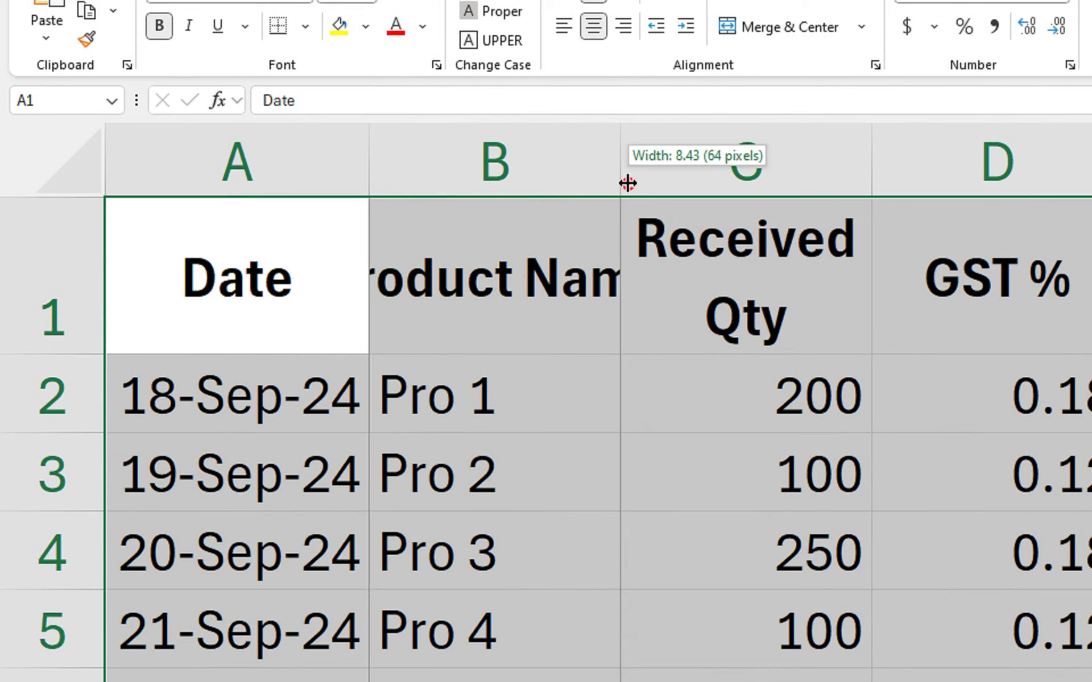
left_click(573, 248)
left_click(762, 46)
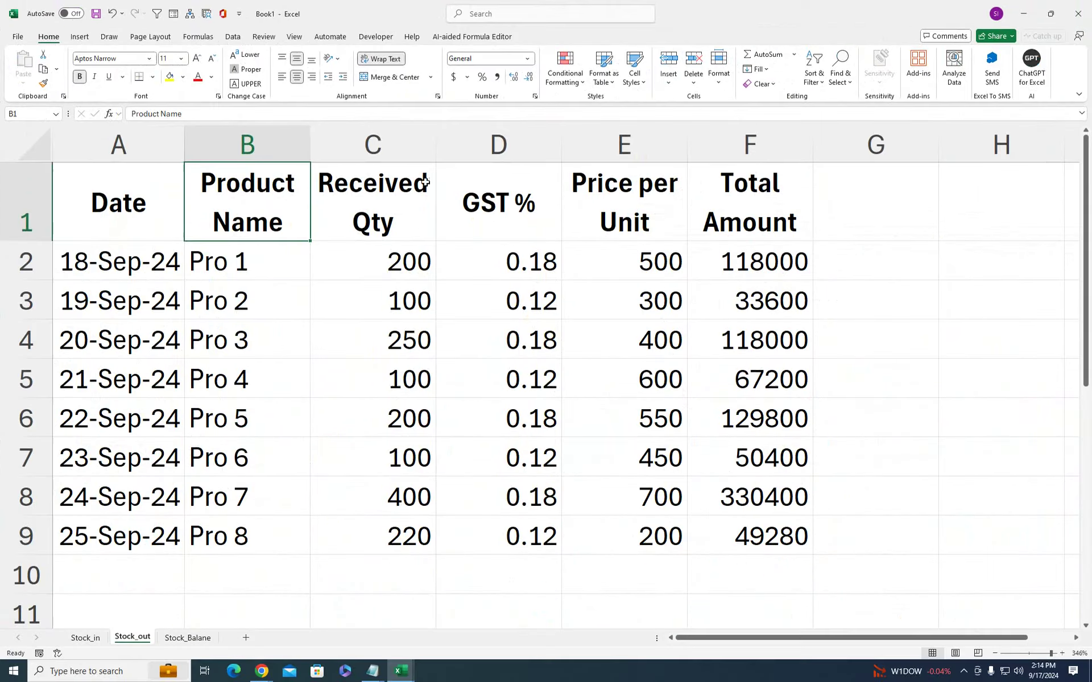
Centre the contents of the Received Qty column and insert an empty column before it
left_click(373, 145)
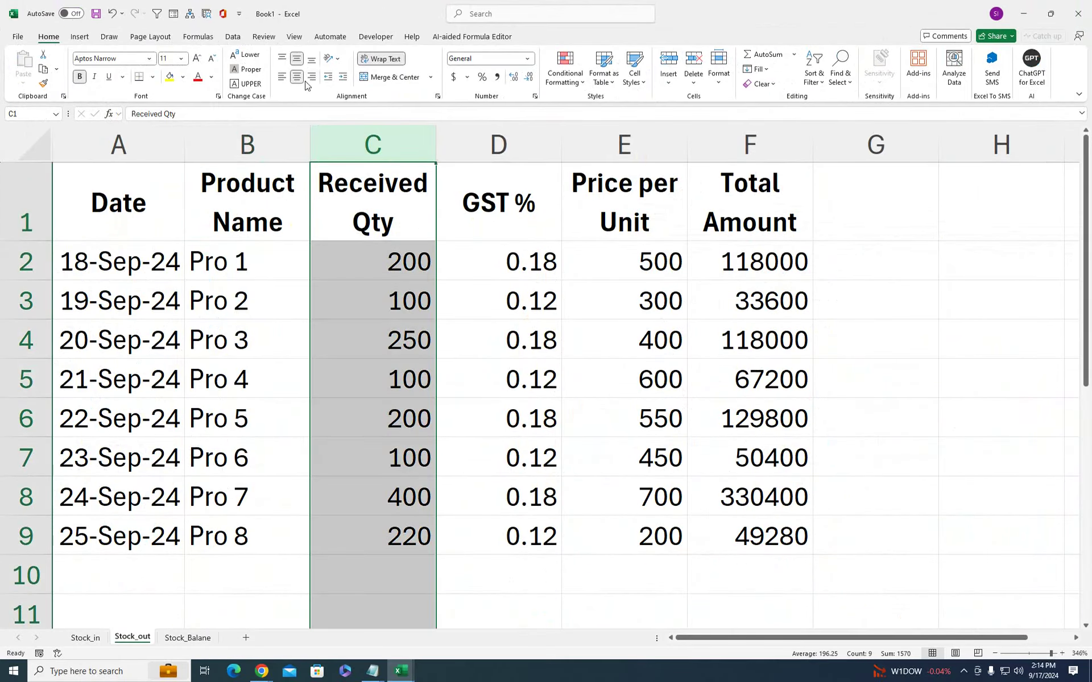
left_click(296, 76)
left_click(296, 77)
right_click(343, 145)
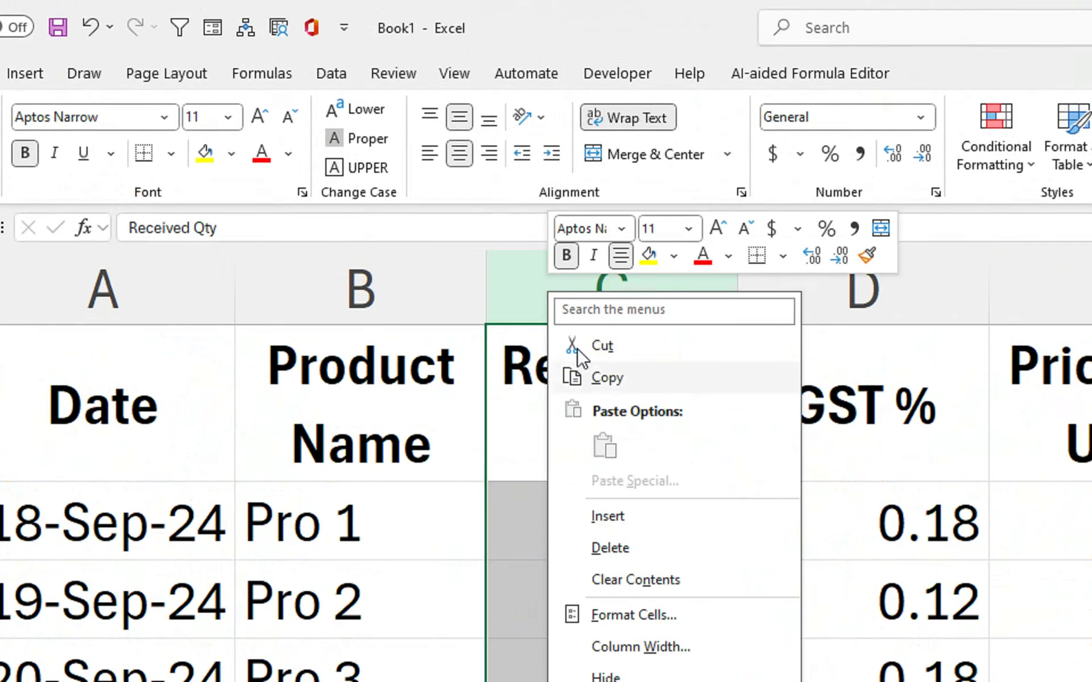
left_click(412, 261)
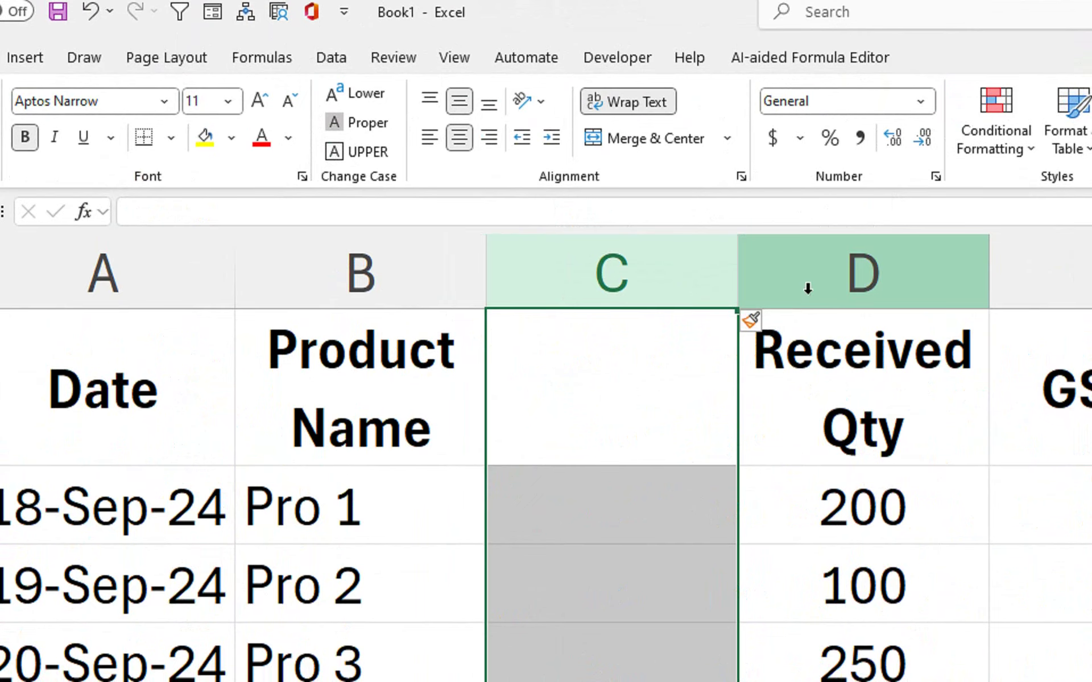
Rename the Received Qty header in D1 to "issue Qty", with a line break between the two words
left_click(874, 418)
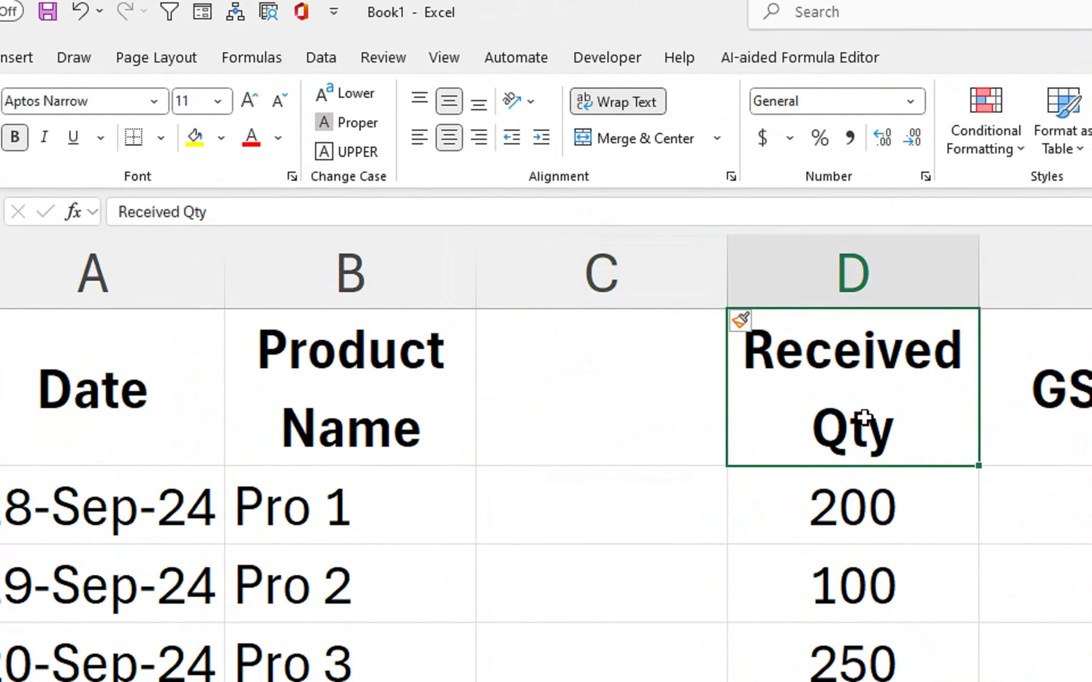
key("ctrl+b")
key("F2")
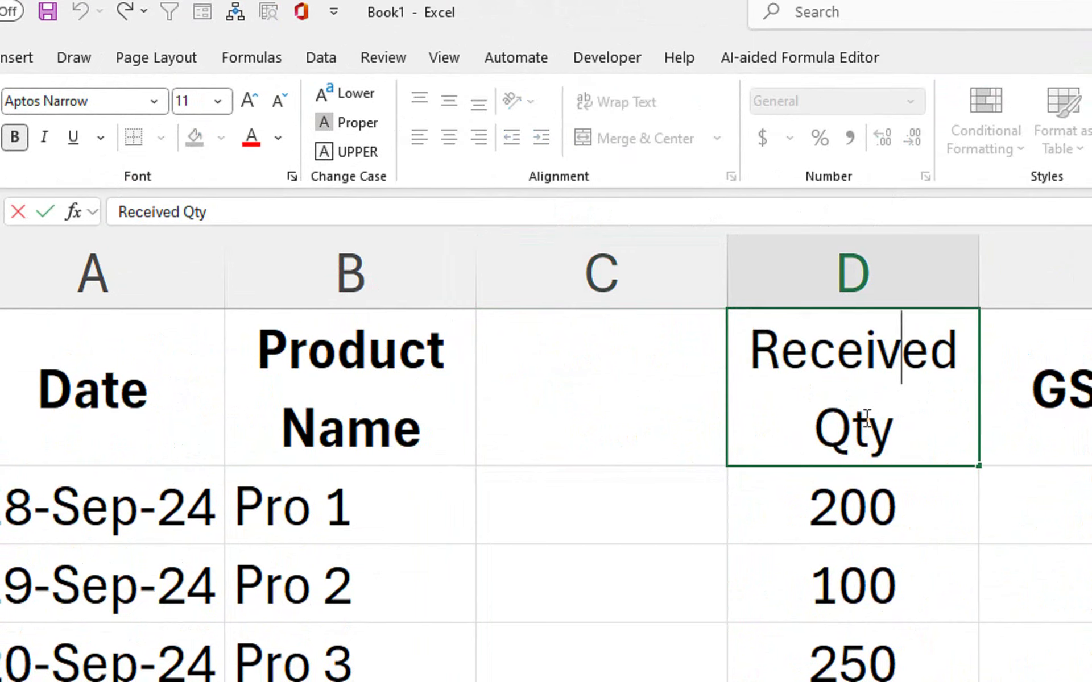
key("BackSpace")
key("BackSpace")
key("BackSpace")
key("BackSpace")
key("BackSpace")
key("BackSpace")
key("BackSpace")
key("BackSpace")
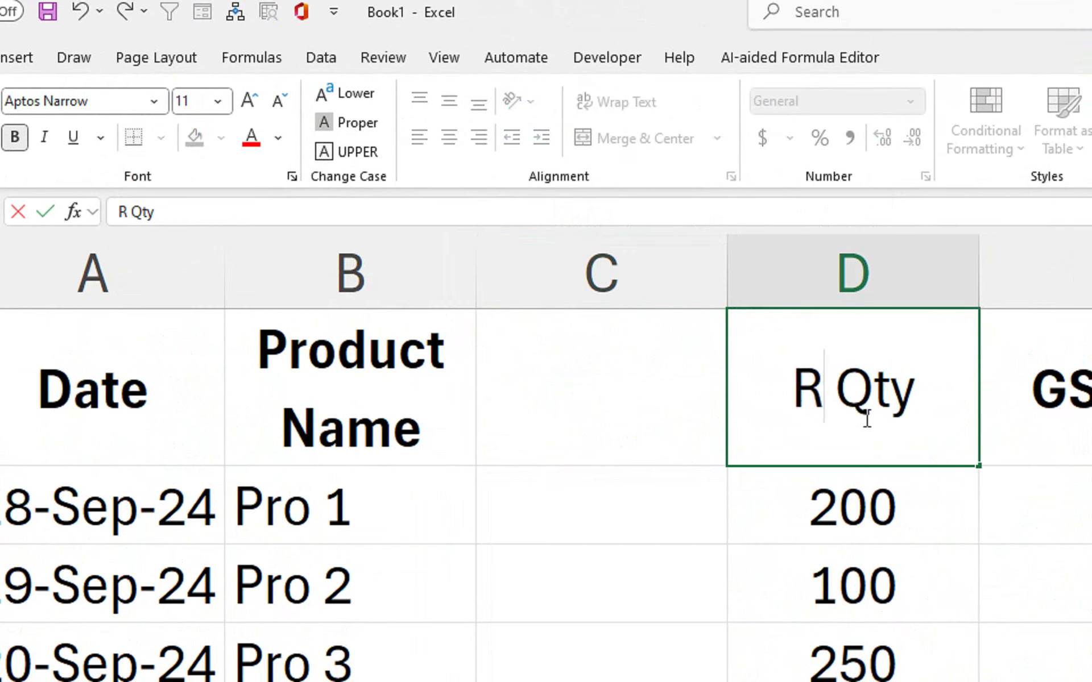
type("issue")
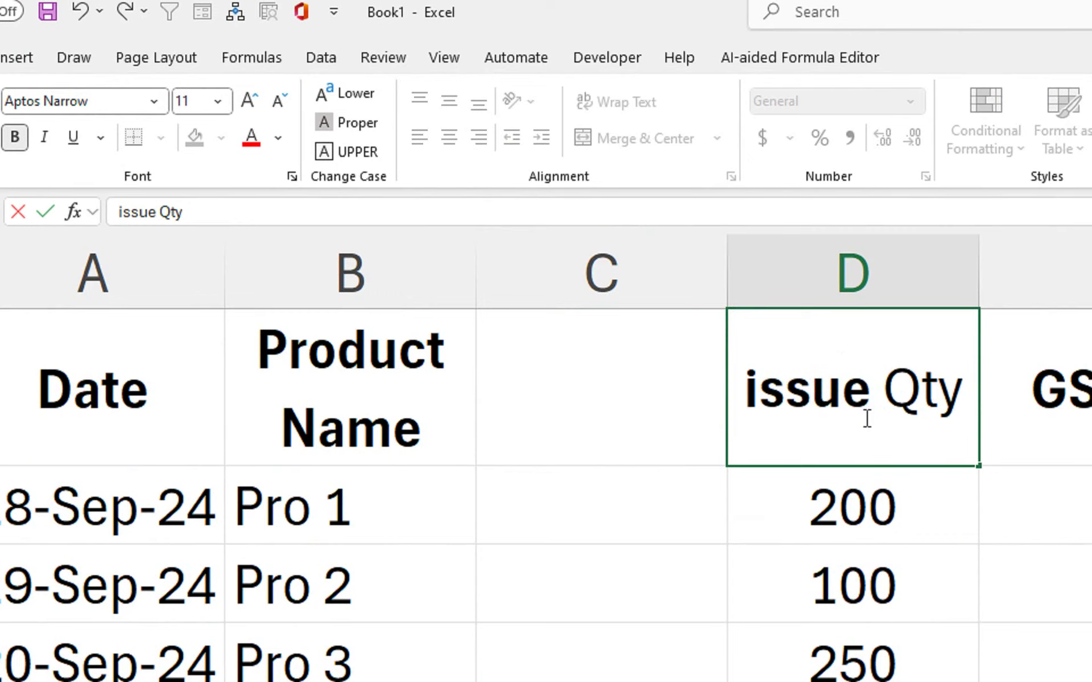
key("alt+Return")
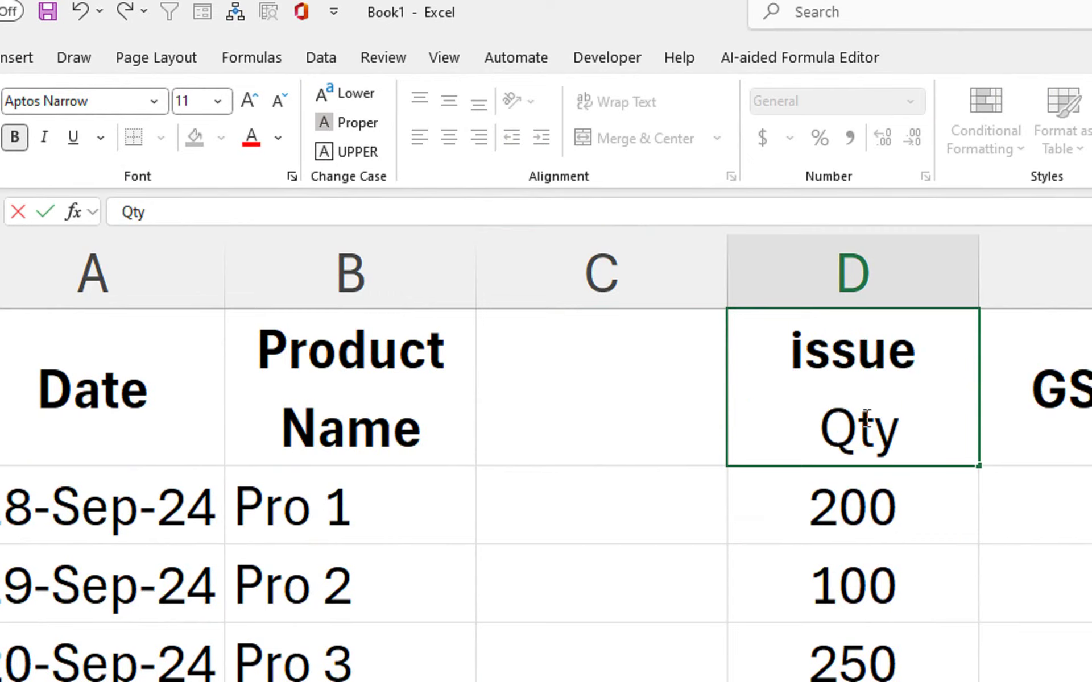
key("Return")
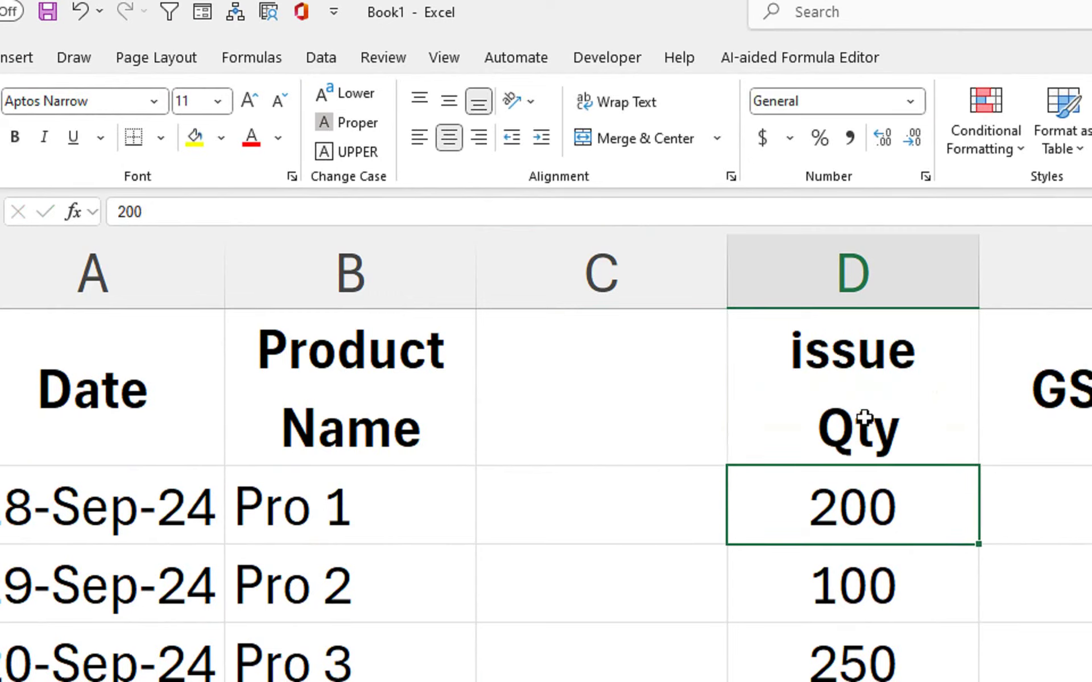
Enter the header "Departmet Name" in C1 and widen column C so its first word fits on one line
left_click(617, 388)
type("Departm,en")
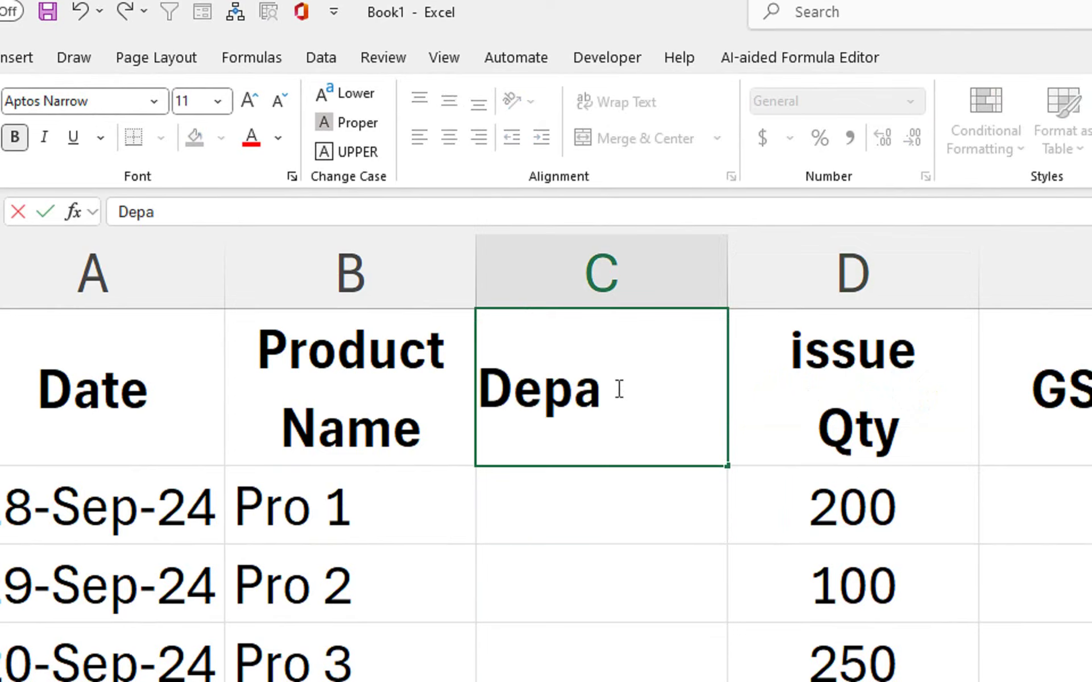
key("BackSpace")
key("BackSpace")
key("BackSpace")
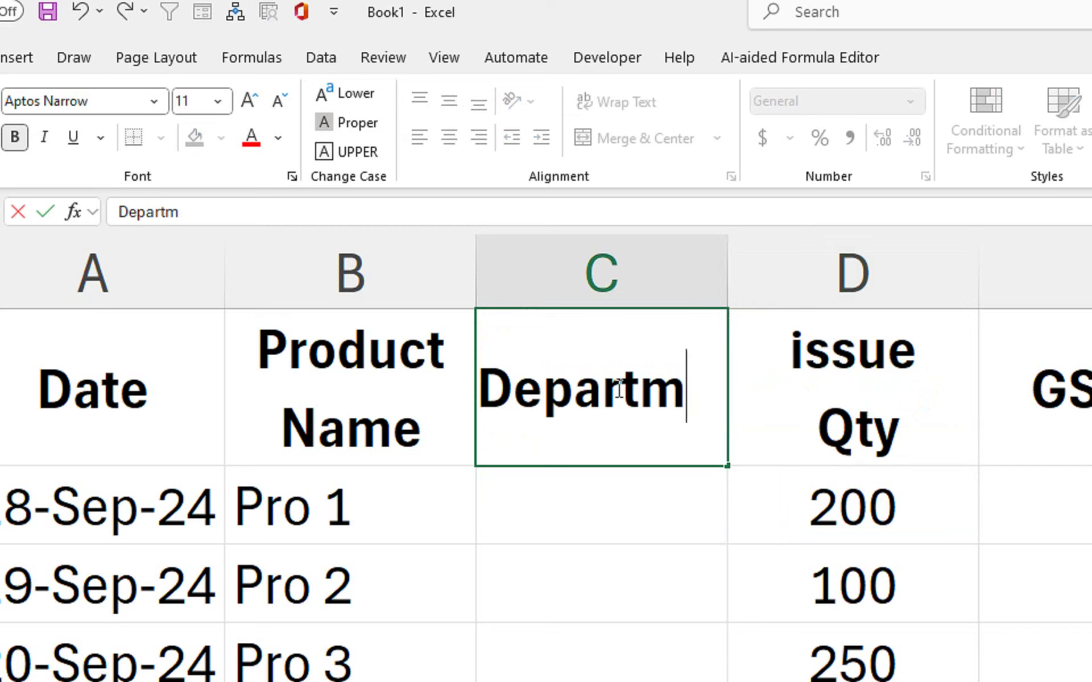
type("en")
key("BackSpace")
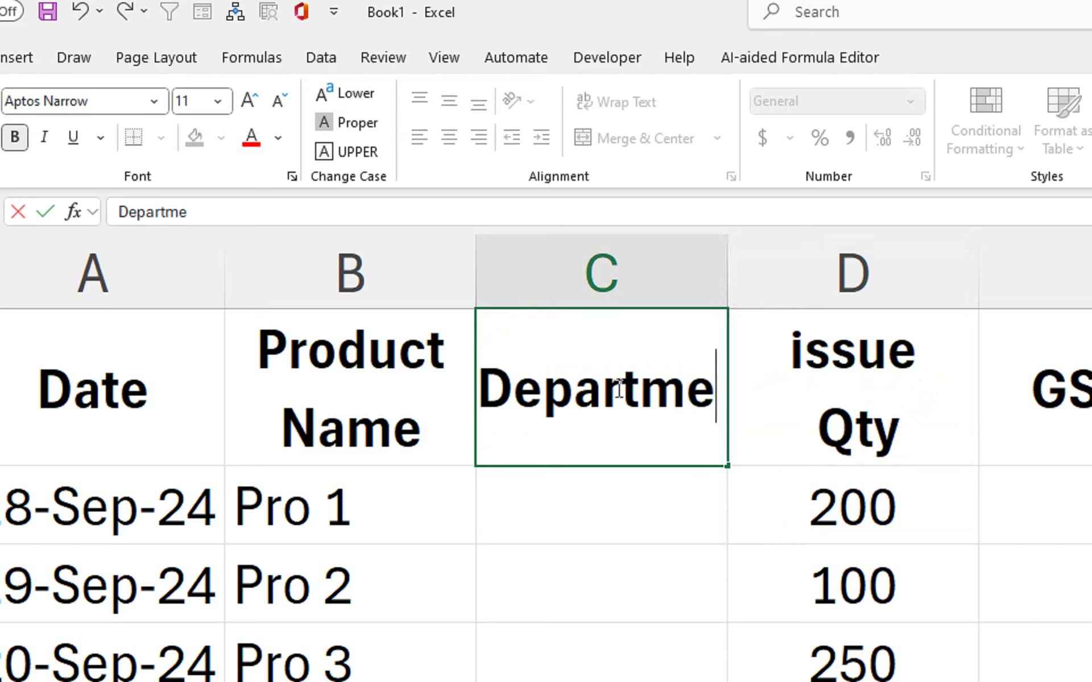
type("t")
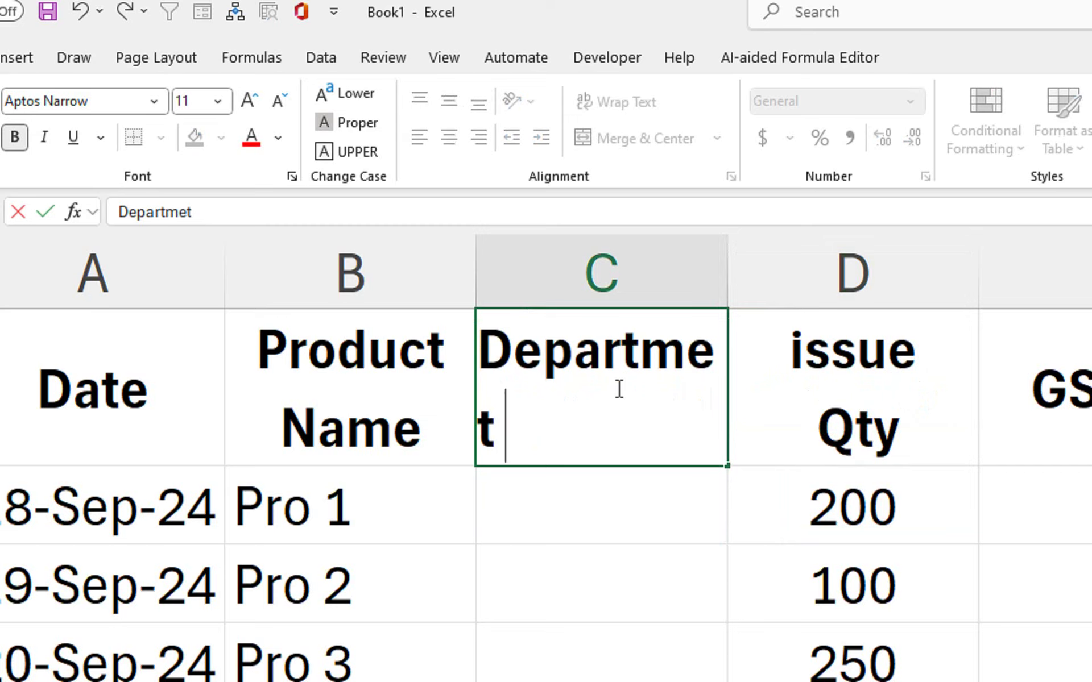
type(" QAT")
key("BackSpace")
key("BackSpace")
key("BackSpace")
key("BackSpace")
type("Name")
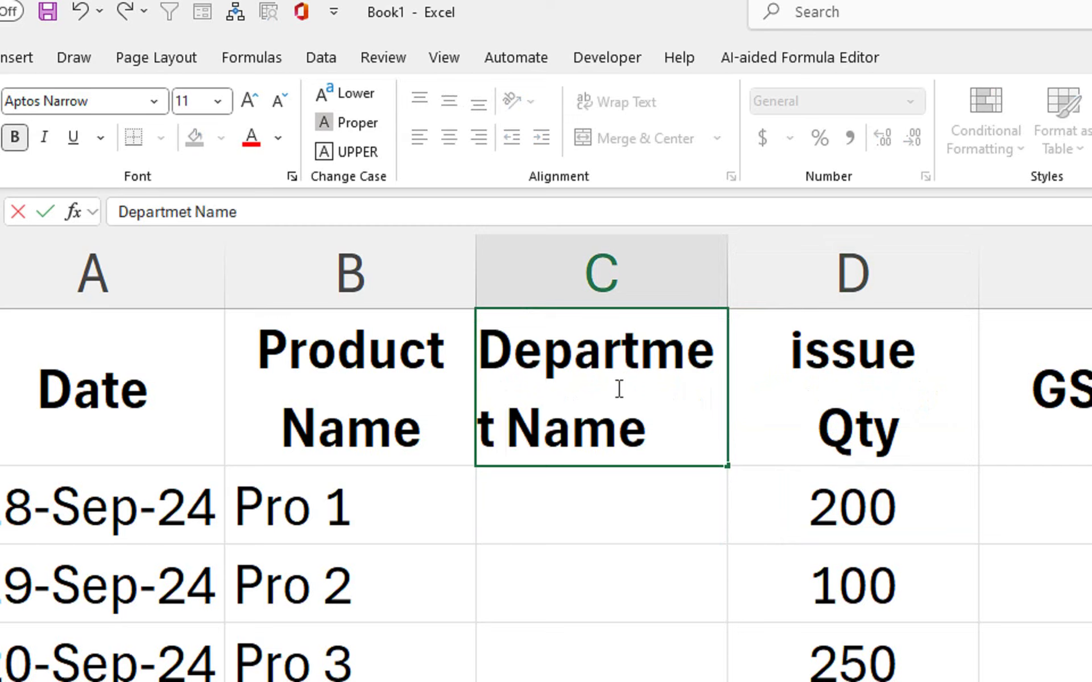
left_click(631, 485)
left_click_drag(726, 305, 766, 266)
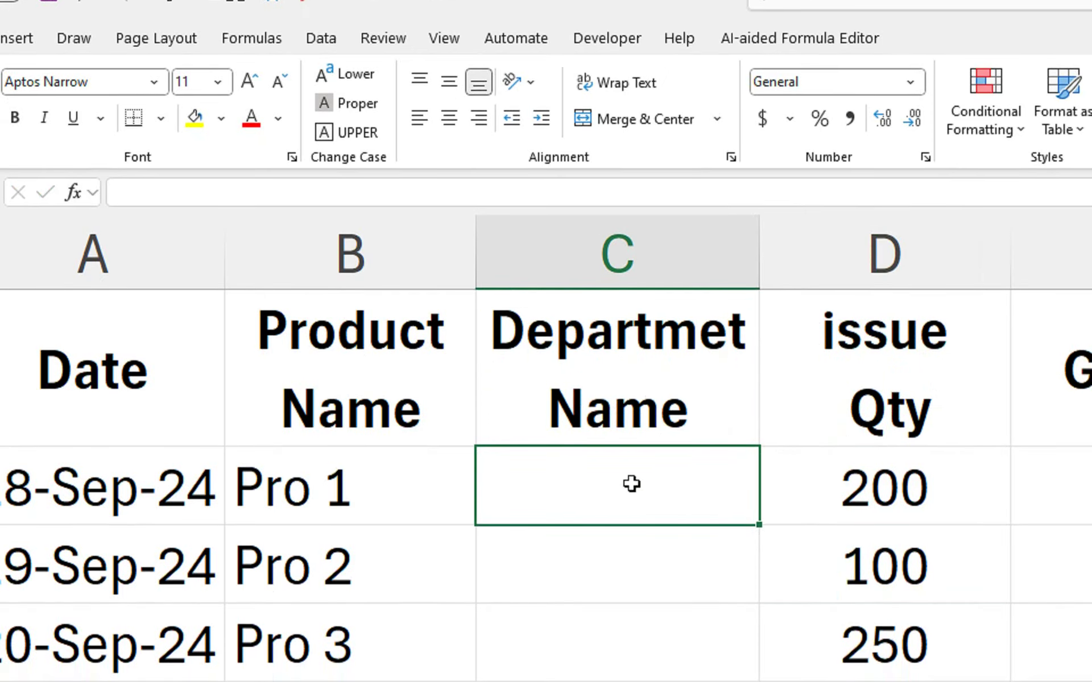
Copy the Product Name column B1:B9 from Stock_out to A1 of the Stock_Balane sheet and widen column A slightly
left_click_drag(631, 506, 541, 681)
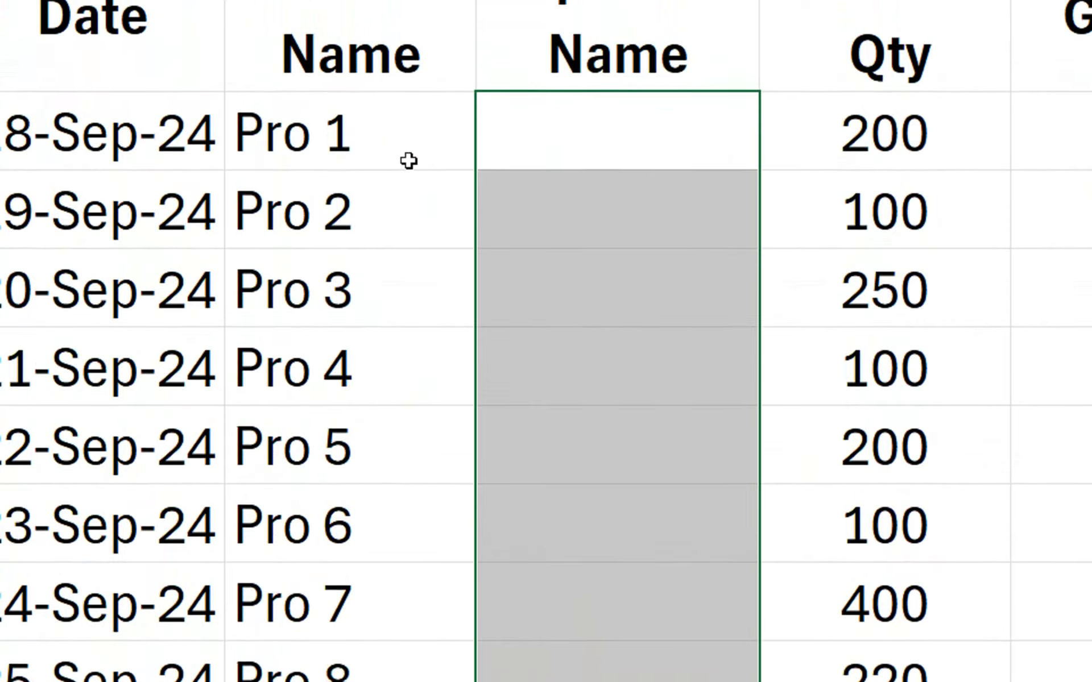
left_click(381, 178)
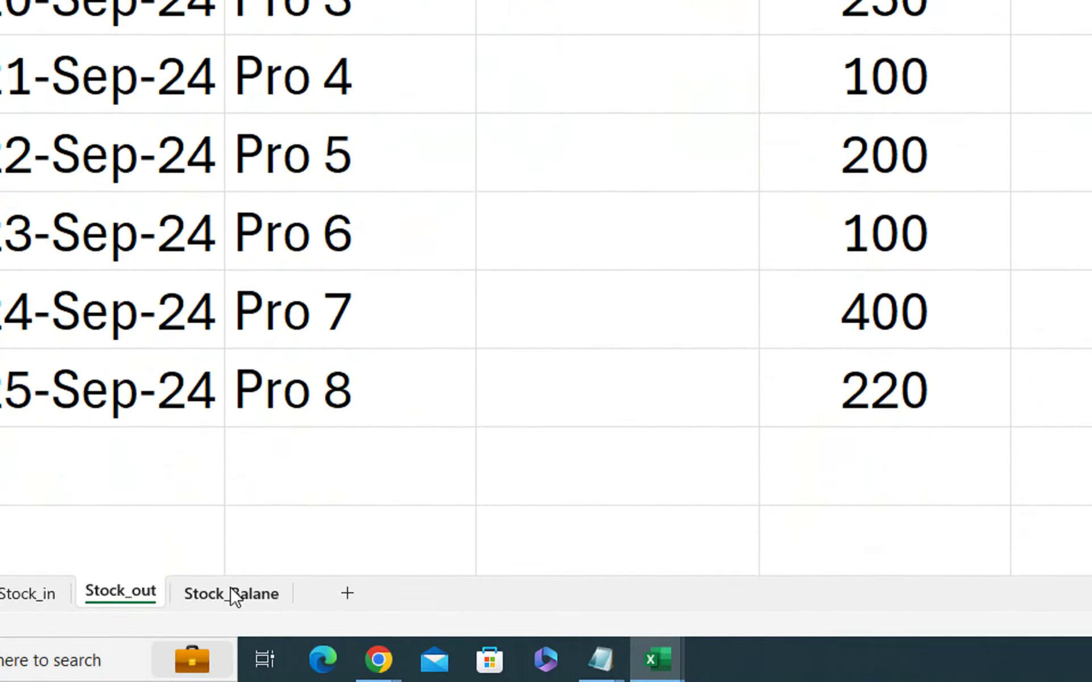
left_click_drag(354, 135, 324, 509)
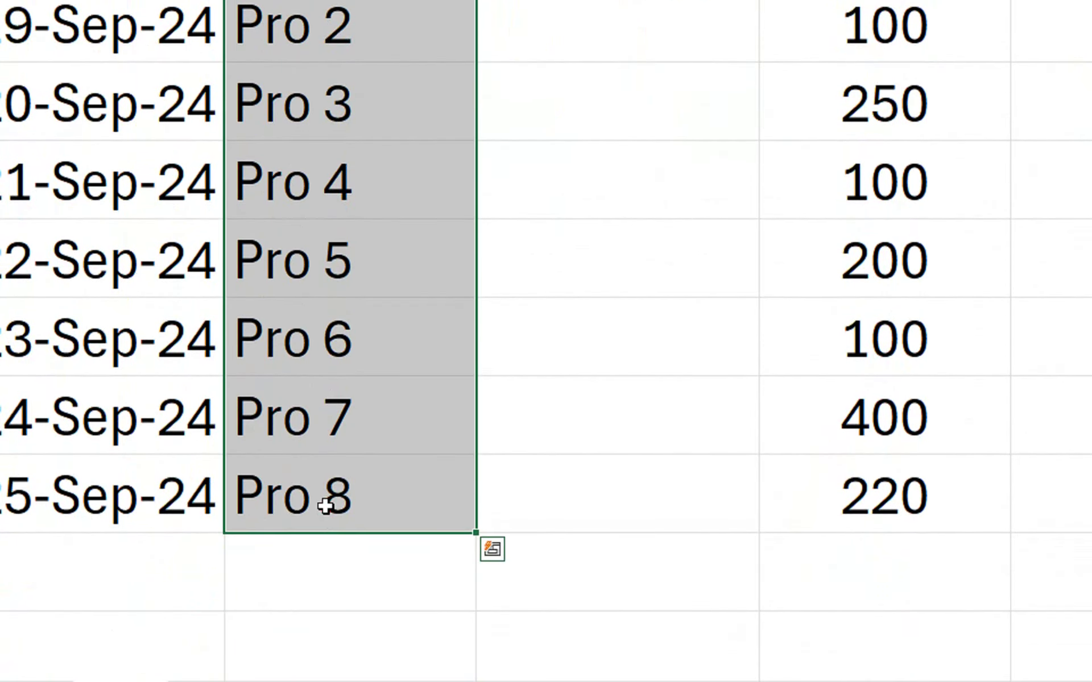
key("ctrl+c")
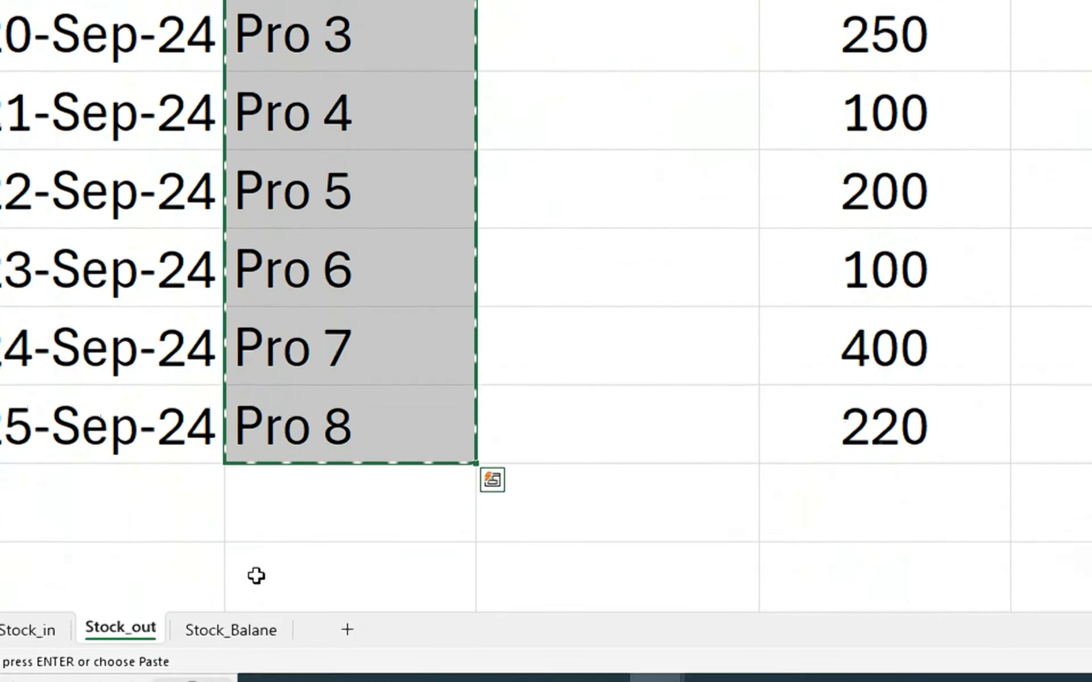
left_click(239, 591)
key("ctrl+v")
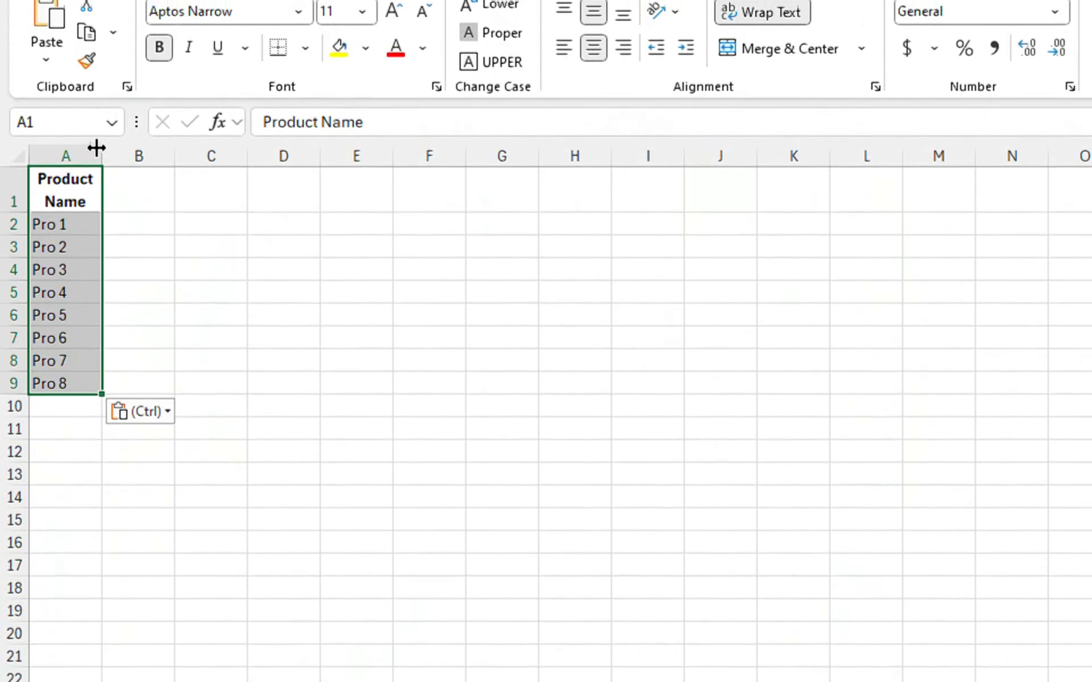
left_click_drag(96, 148, 108, 159)
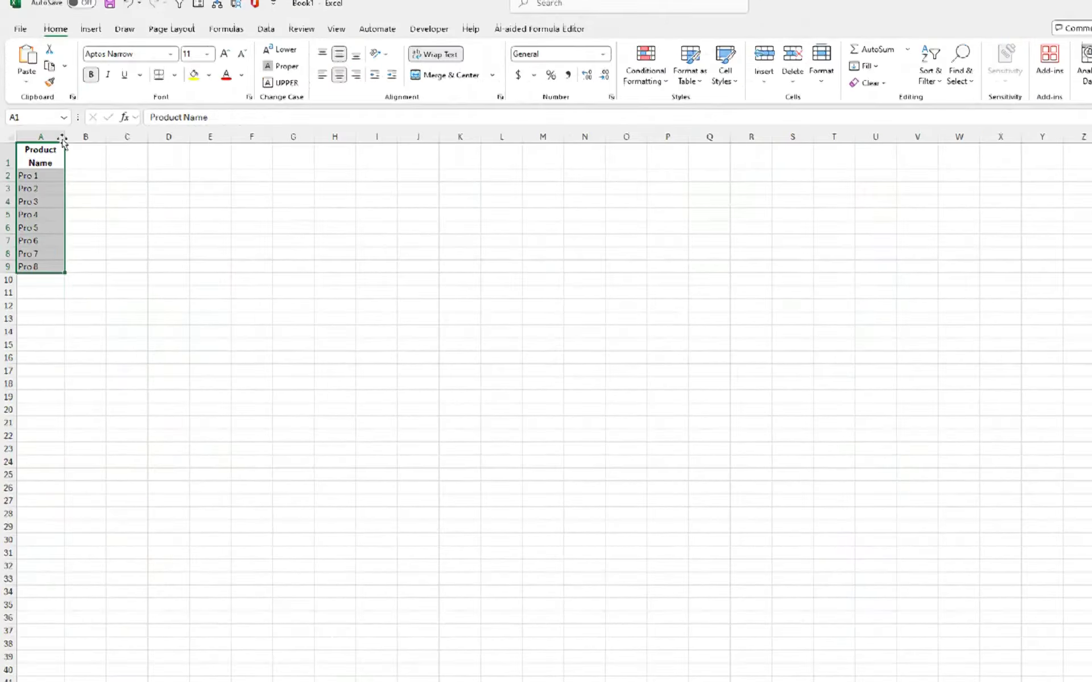
left_click(1055, 653)
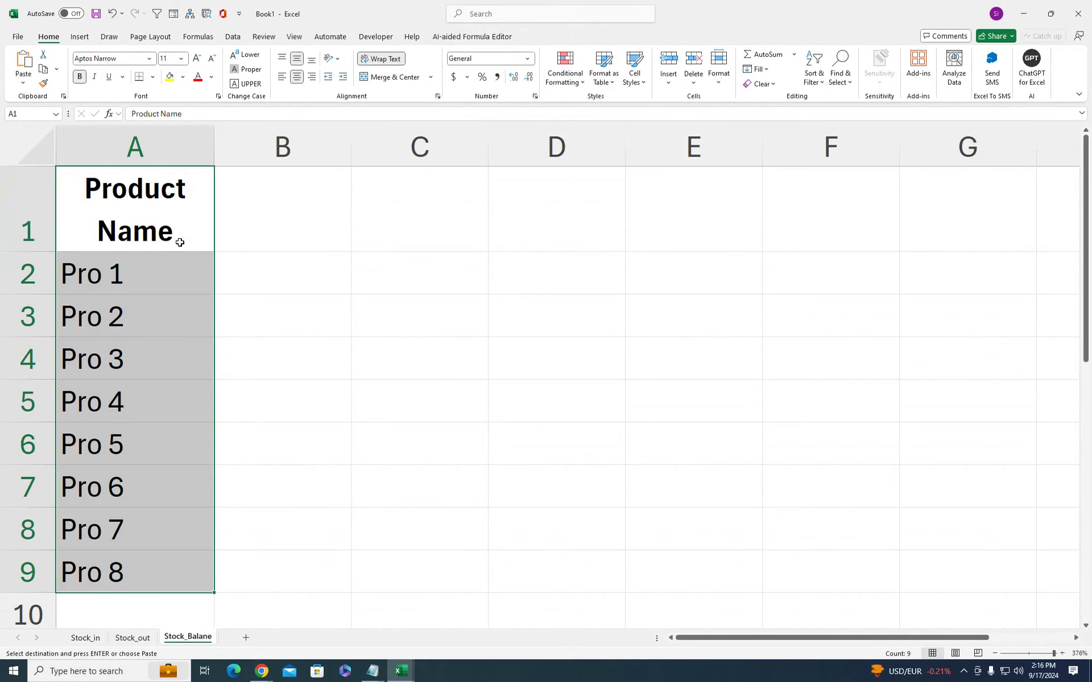
Enter the headers "Balance Qty" in B1 and "Total Amount" in C1, and autofit both columns
left_click(240, 231)
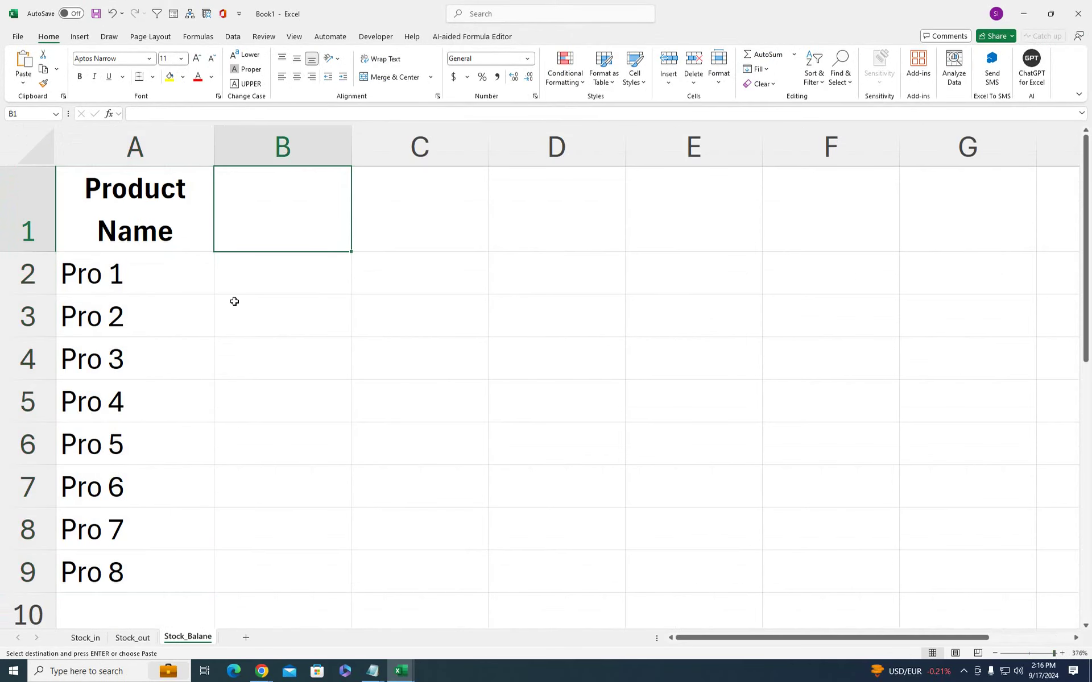
type("Balance")
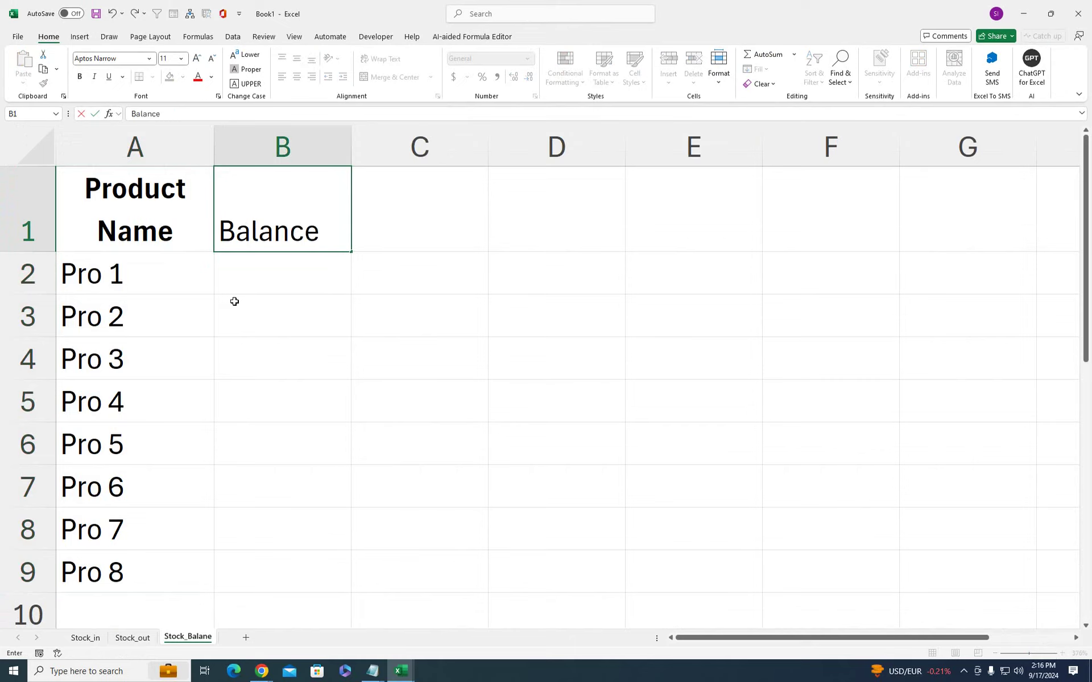
type(" Qty")
key("Tab")
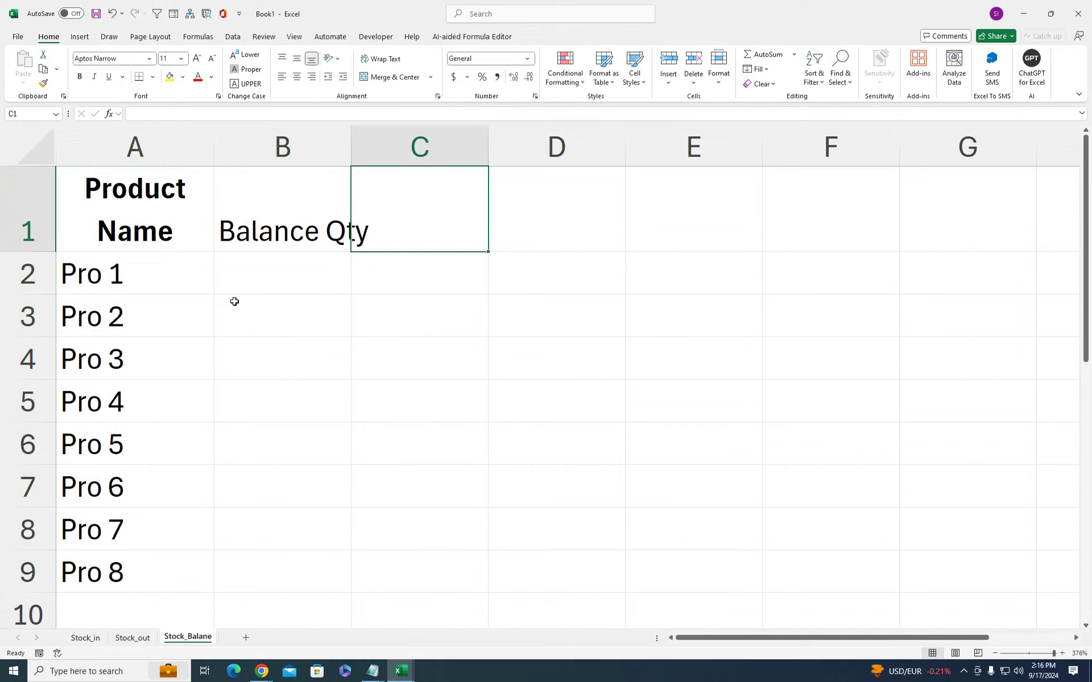
type("Total Amo")
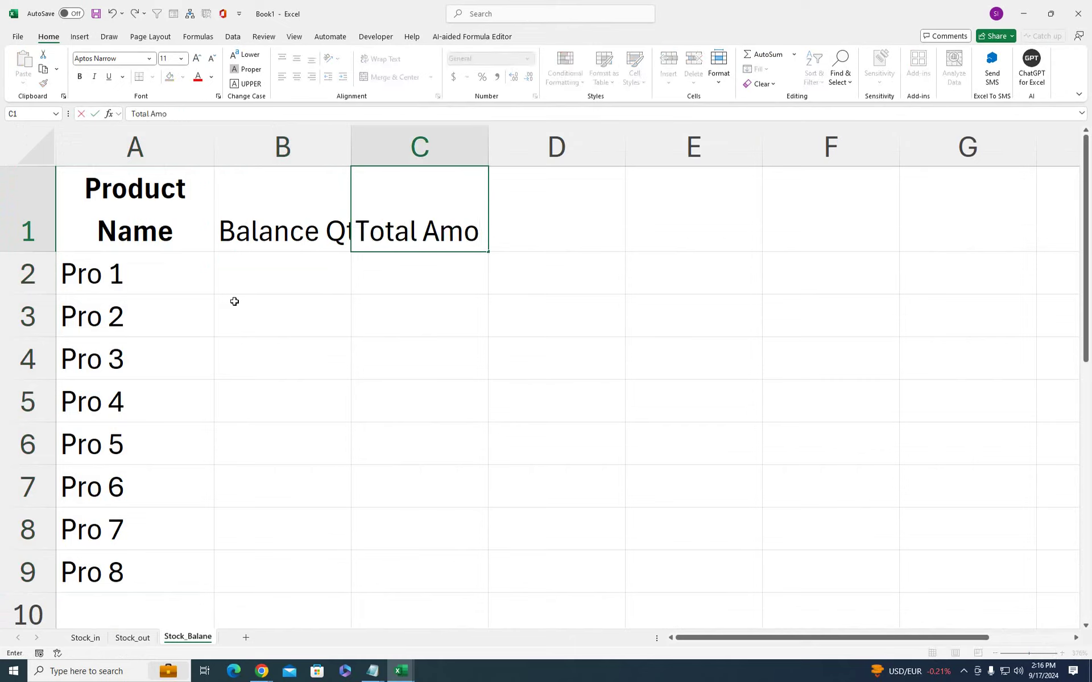
type("unt")
key("Return")
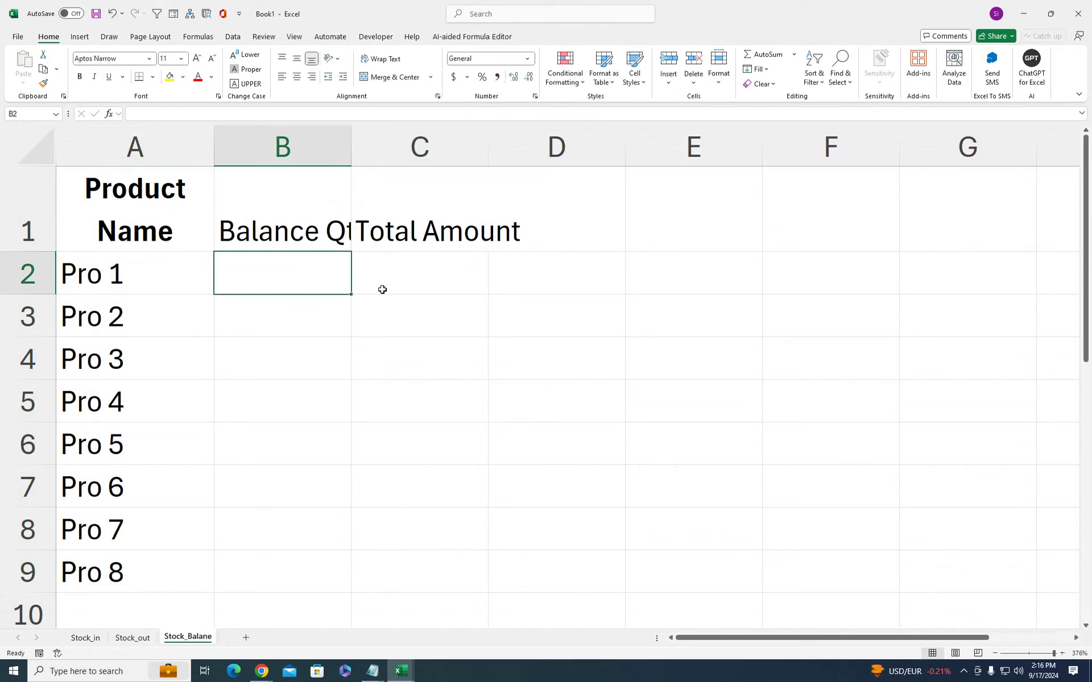
double_click(351, 137)
double_click(520, 141)
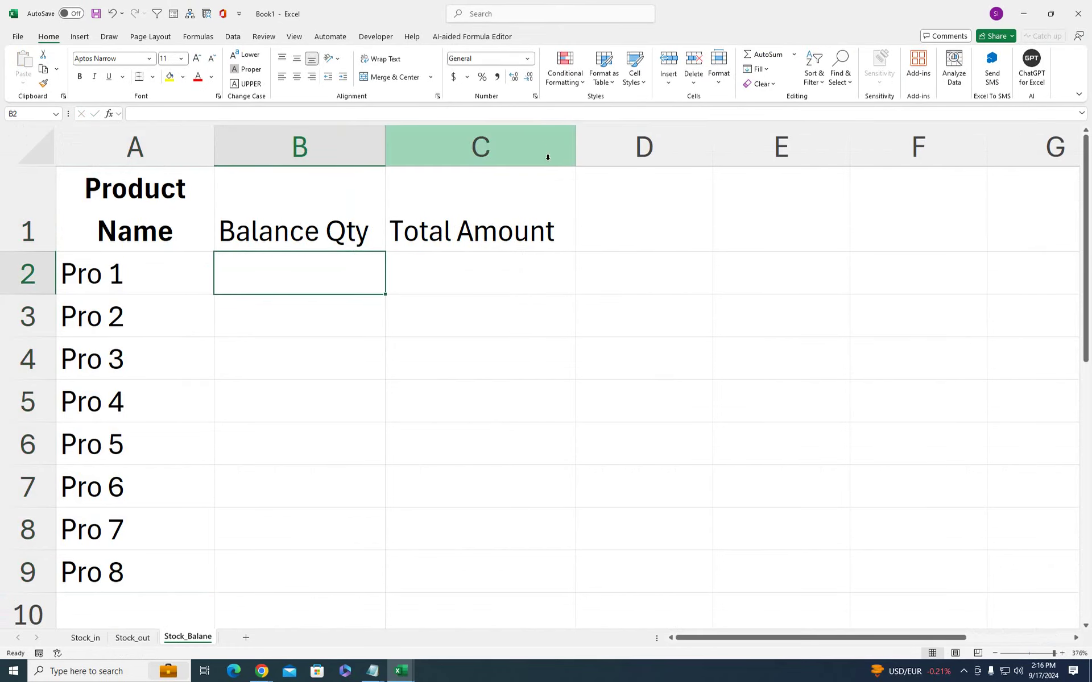
Copy the formatting of the Product Name header in A1 to B1:C1 with Format Painter
left_click(183, 193)
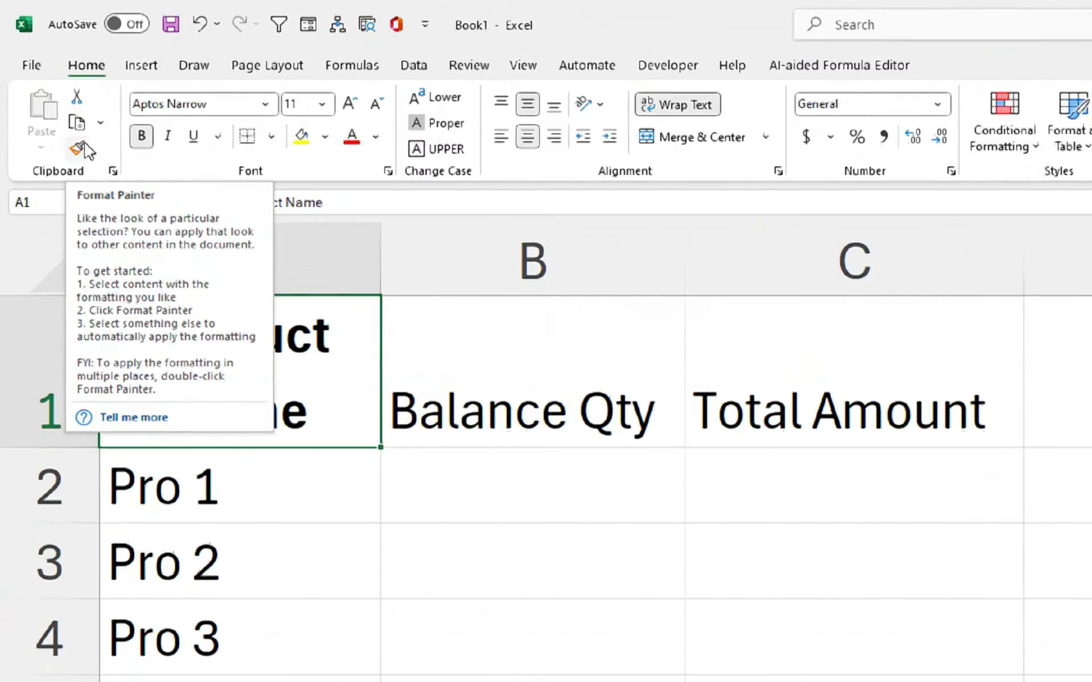
left_click(44, 83)
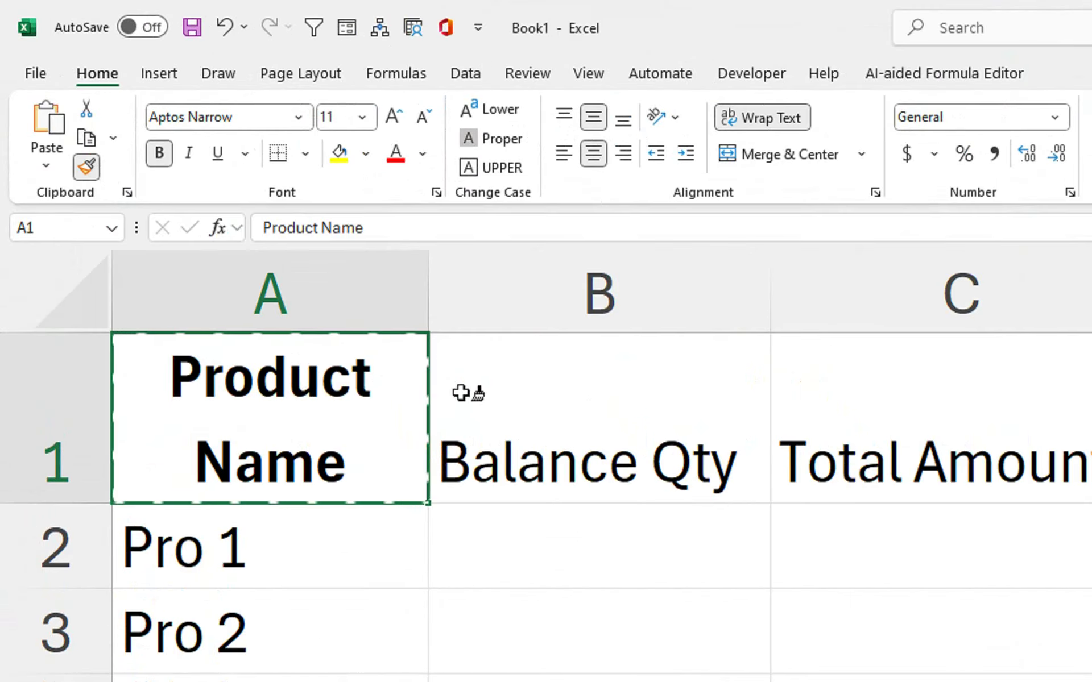
left_click_drag(232, 195, 431, 197)
left_click_drag(858, 395, 803, 445)
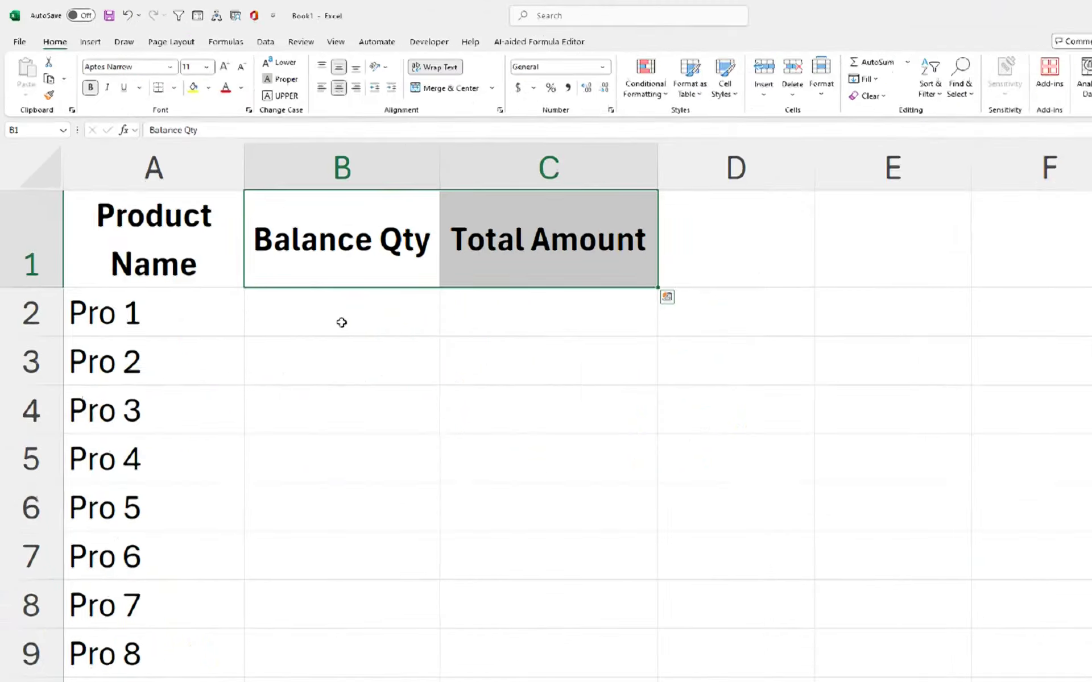
Clear the product names in B2:B9 of the Stock_out sheet
left_click(133, 637)
left_click(378, 238)
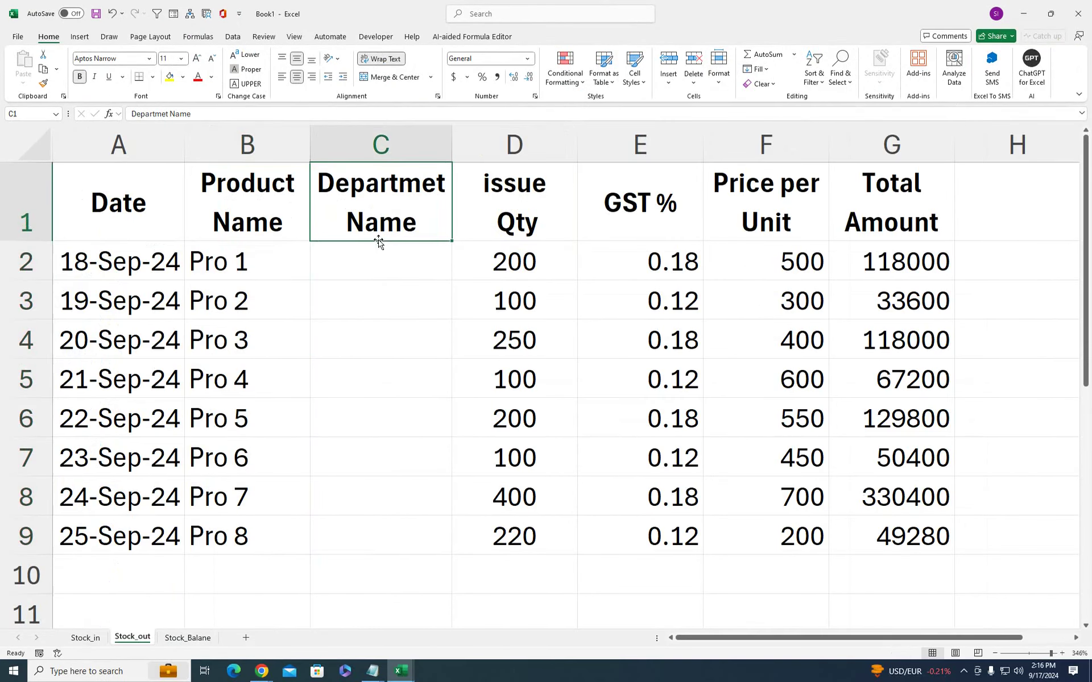
left_click(347, 251)
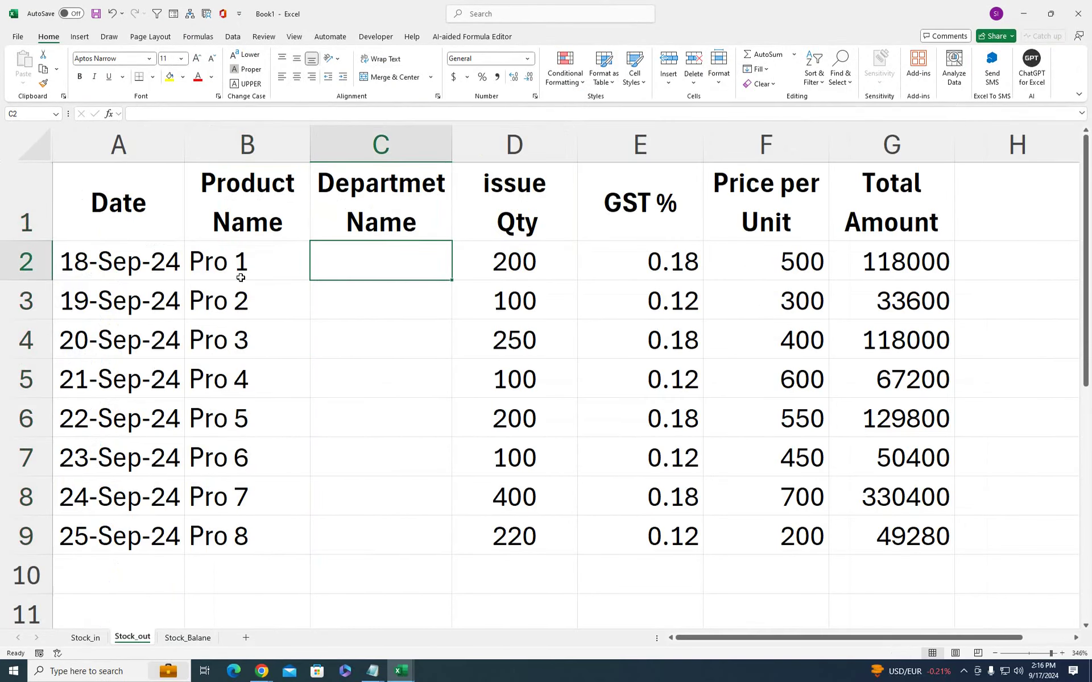
left_click_drag(241, 278, 247, 531)
key("Delete")
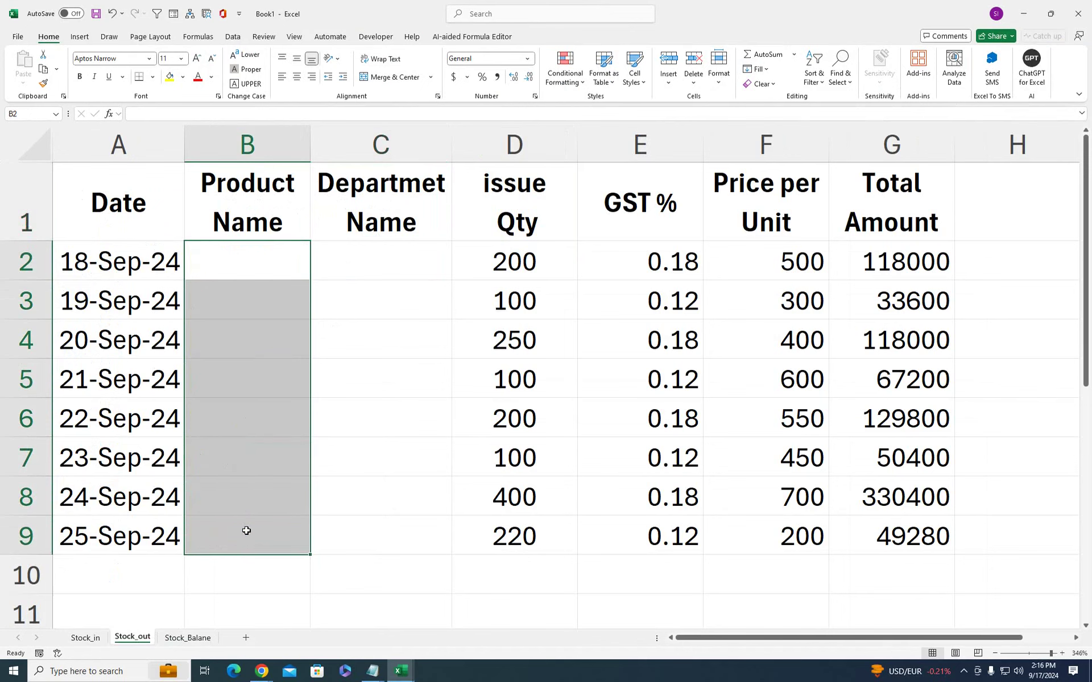
Add list data validation to B2:B12 of the Stock_in sheet with the source =Stock_Balane!$A$2:$A$9
left_click(102, 637)
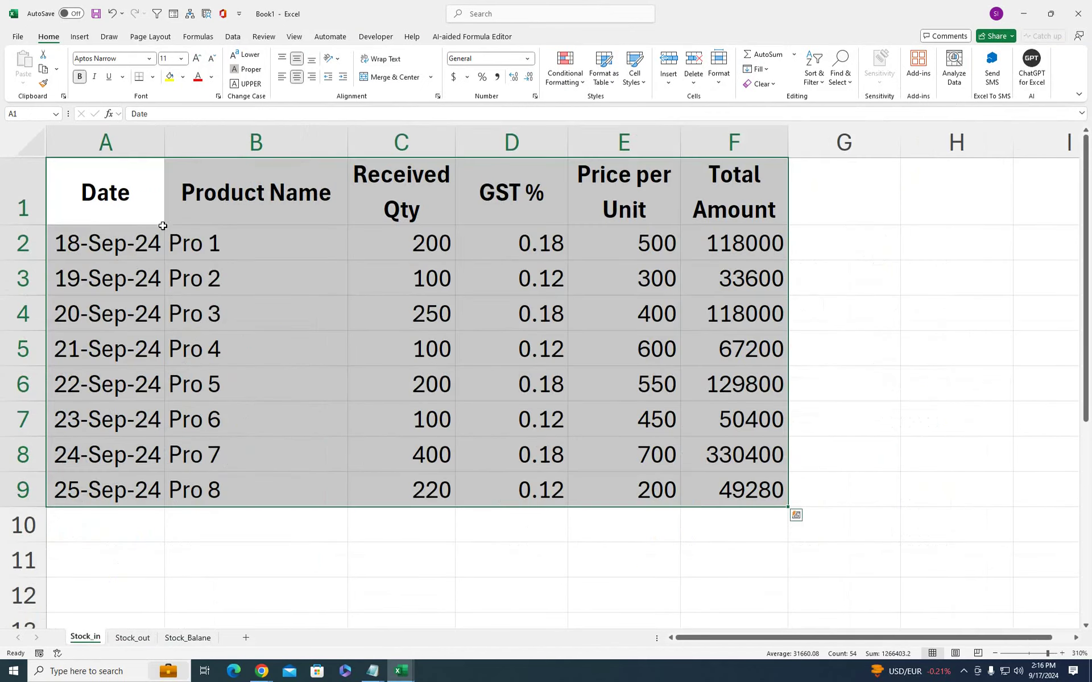
left_click_drag(190, 234, 204, 482)
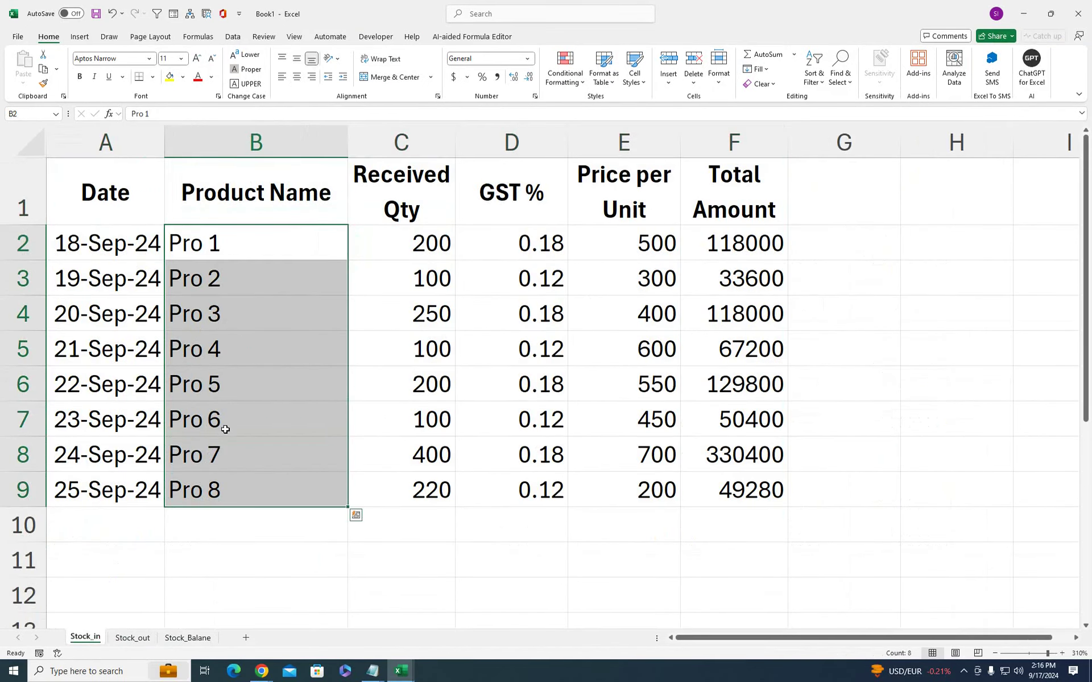
left_click_drag(241, 235, 203, 612)
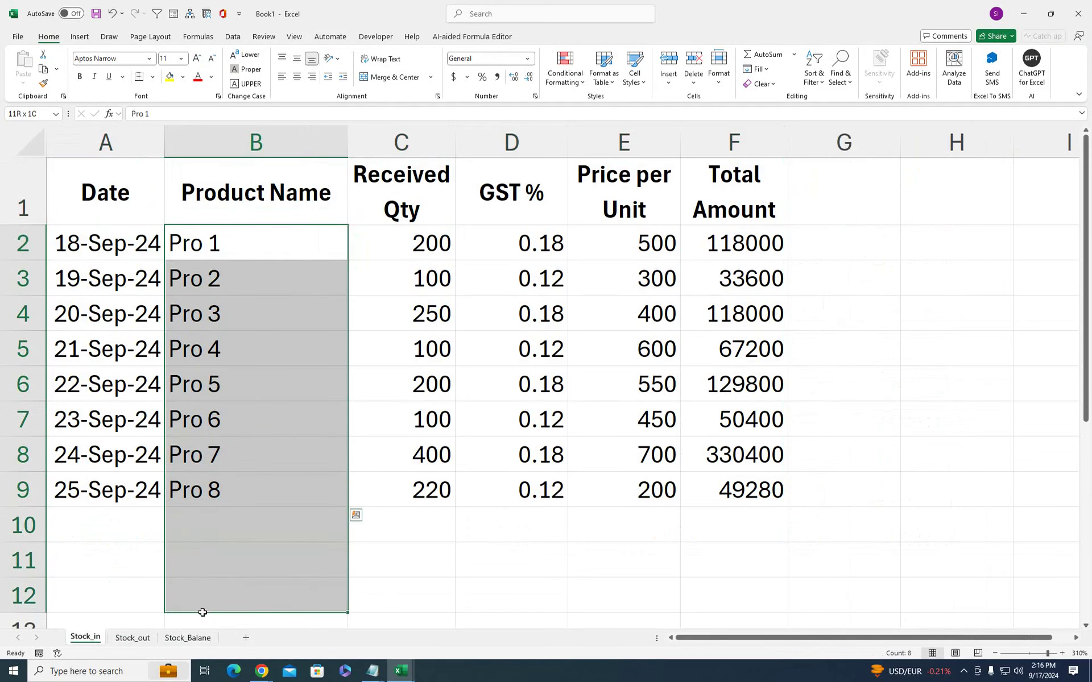
left_click(233, 37)
left_click(725, 82)
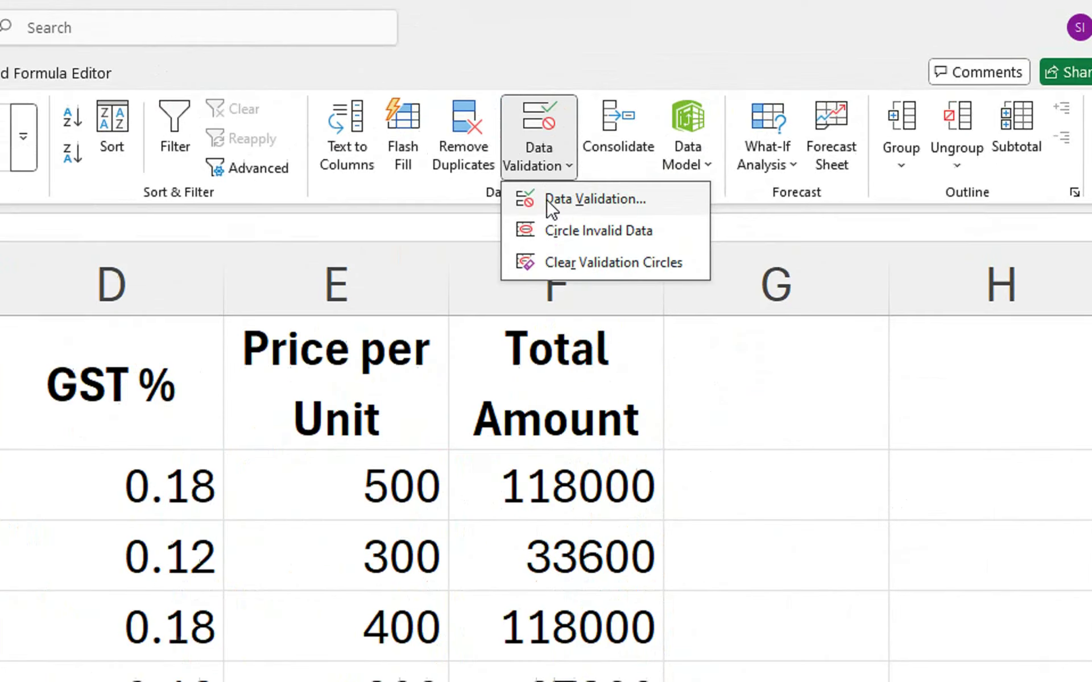
left_click(595, 200)
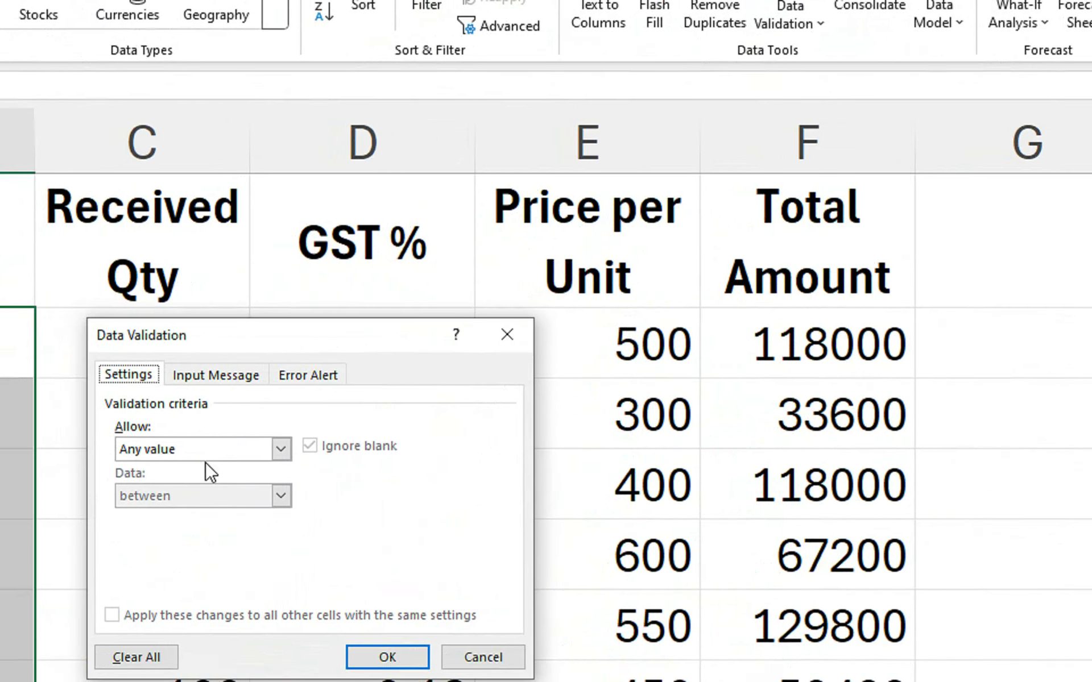
left_click(207, 451)
left_click(205, 513)
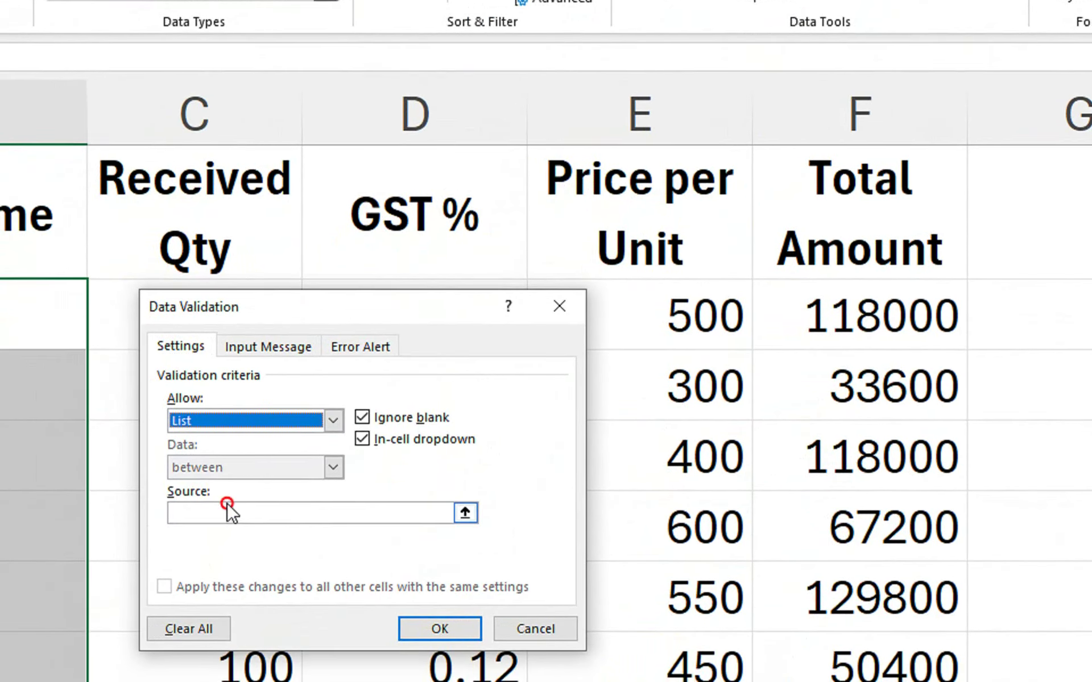
left_click(228, 505)
left_click(188, 637)
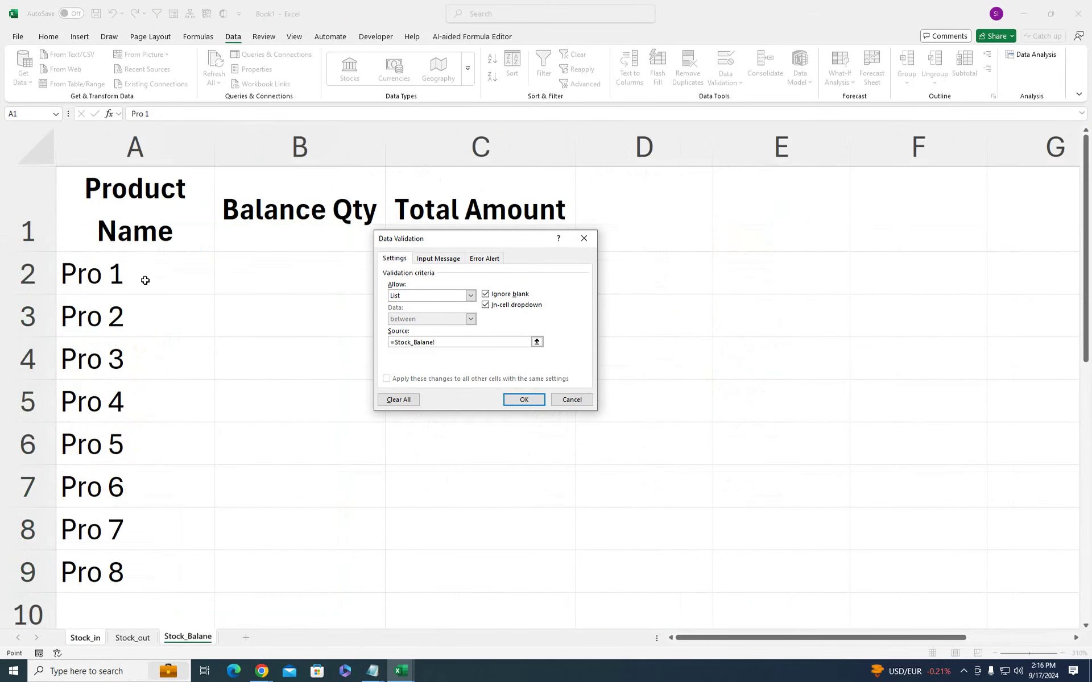
left_click_drag(145, 280, 122, 572)
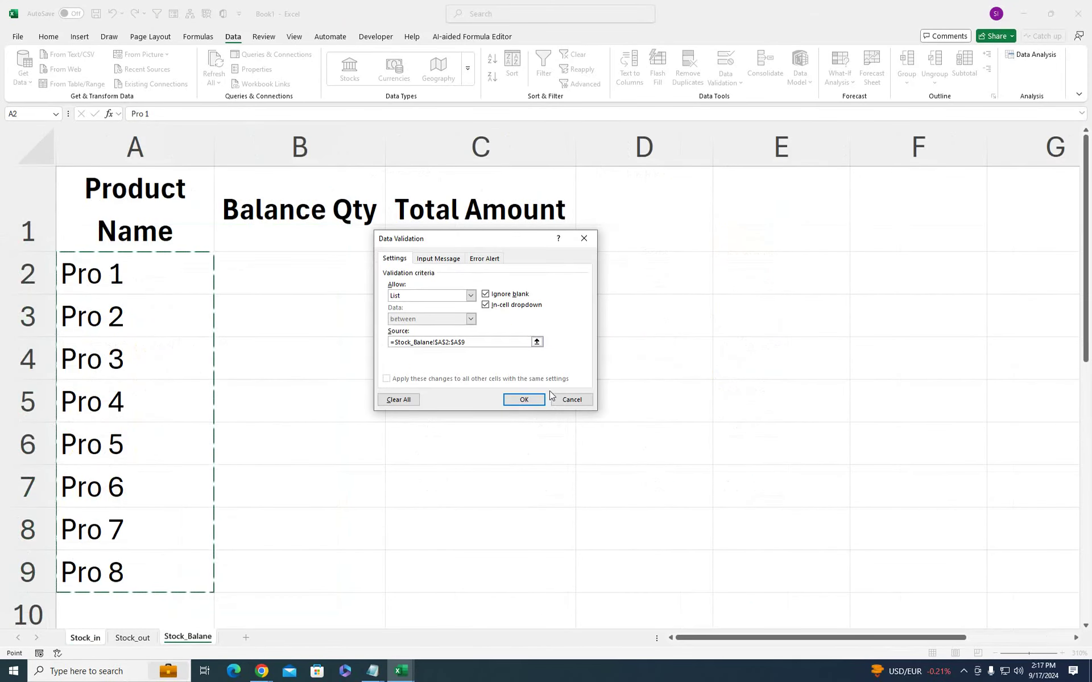
left_click(524, 399)
Choose Pro 3 from the validation list in B10 of the Stock_in sheet
left_click(321, 350)
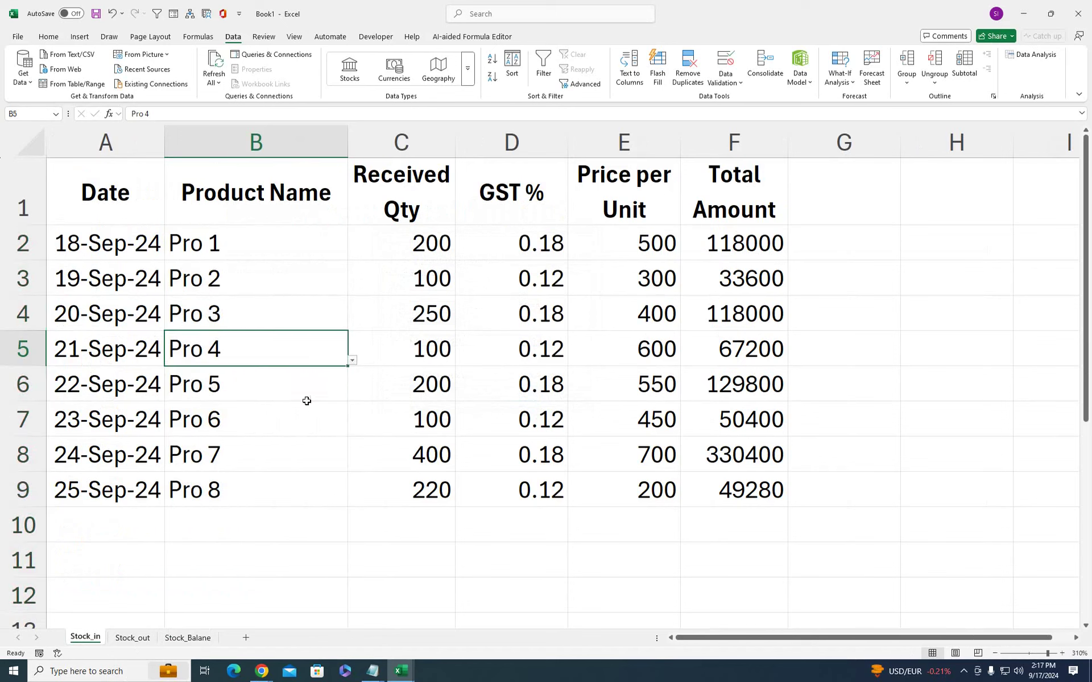
left_click(295, 491)
left_click(313, 518)
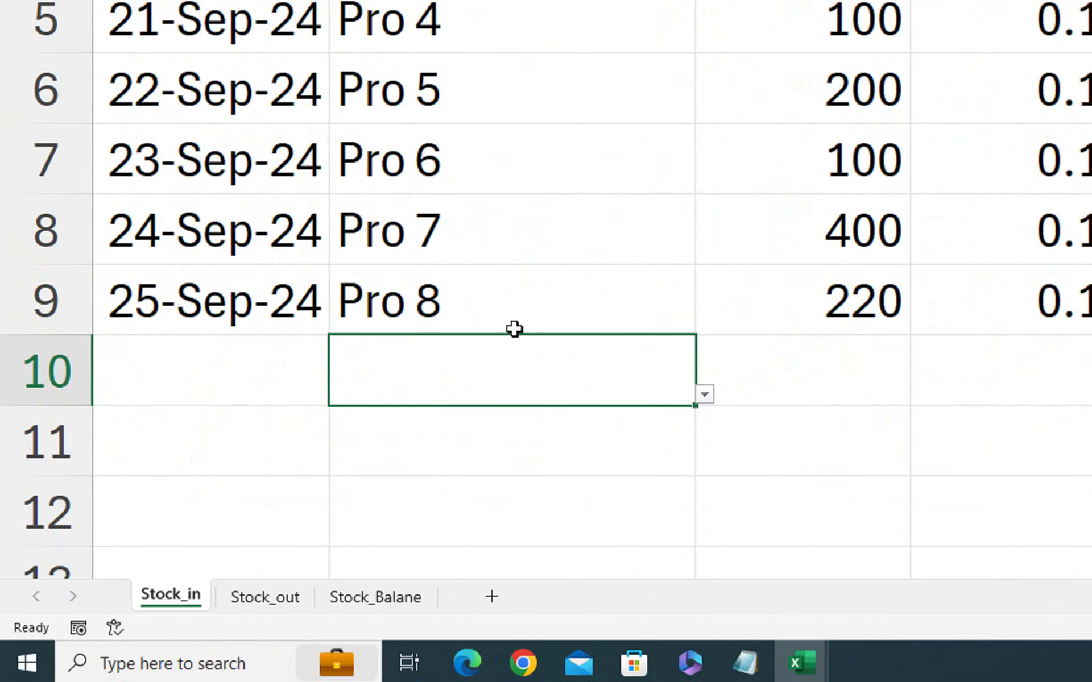
left_click(704, 396)
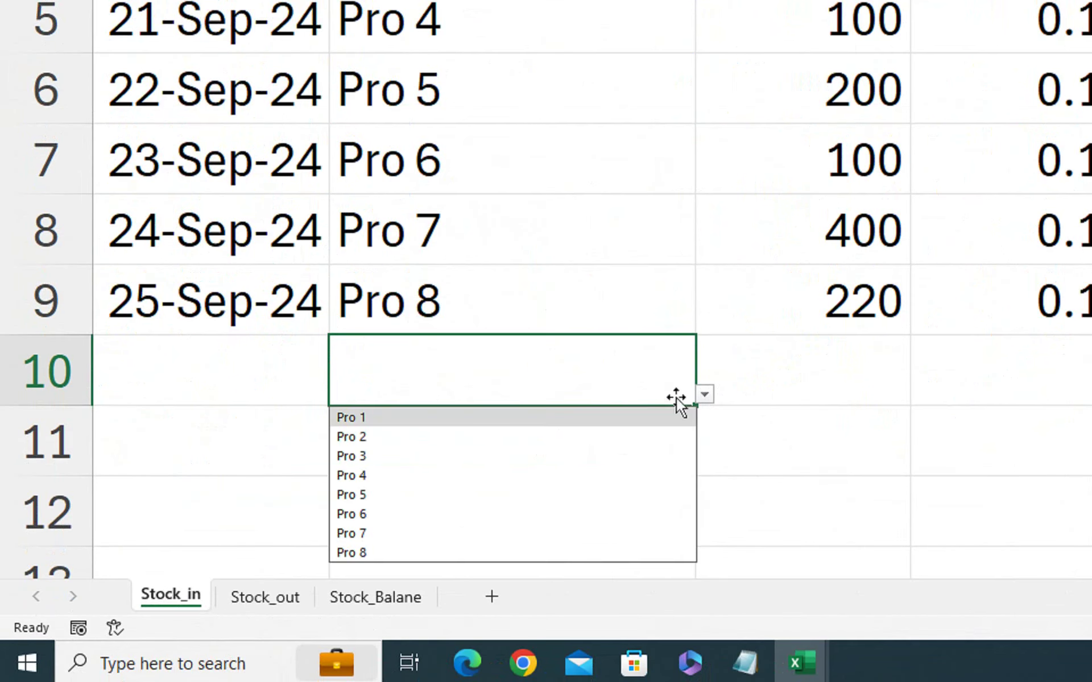
left_click(632, 461)
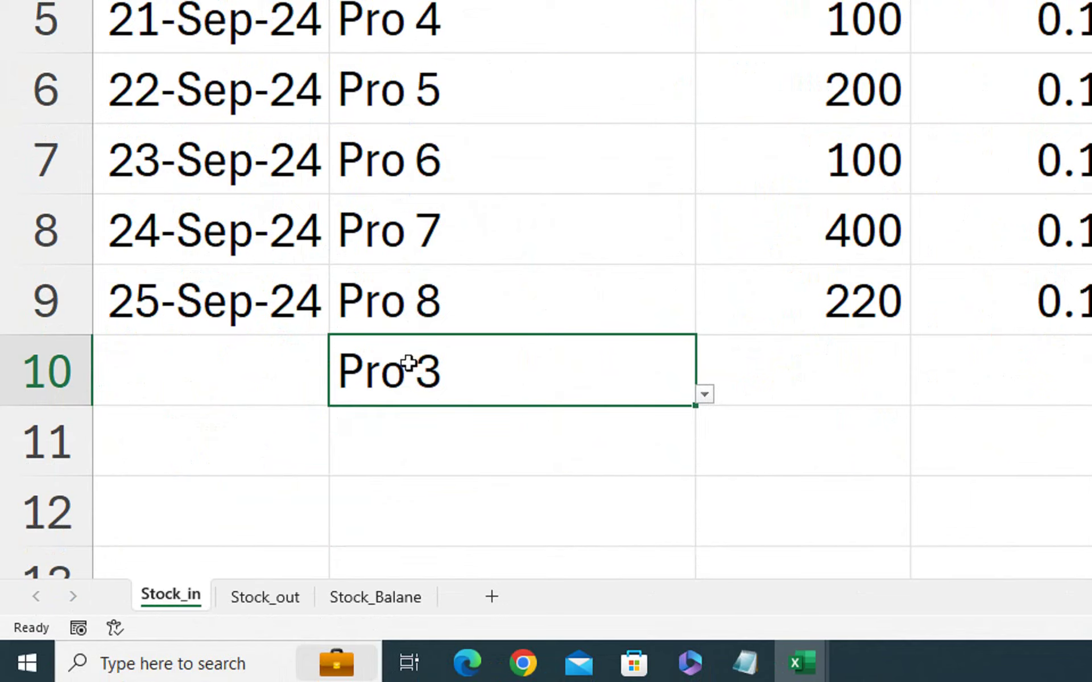
Extend the date series to 26-Sep-24 in A10 and enter a received quantity of 100 in C10
left_click(288, 304)
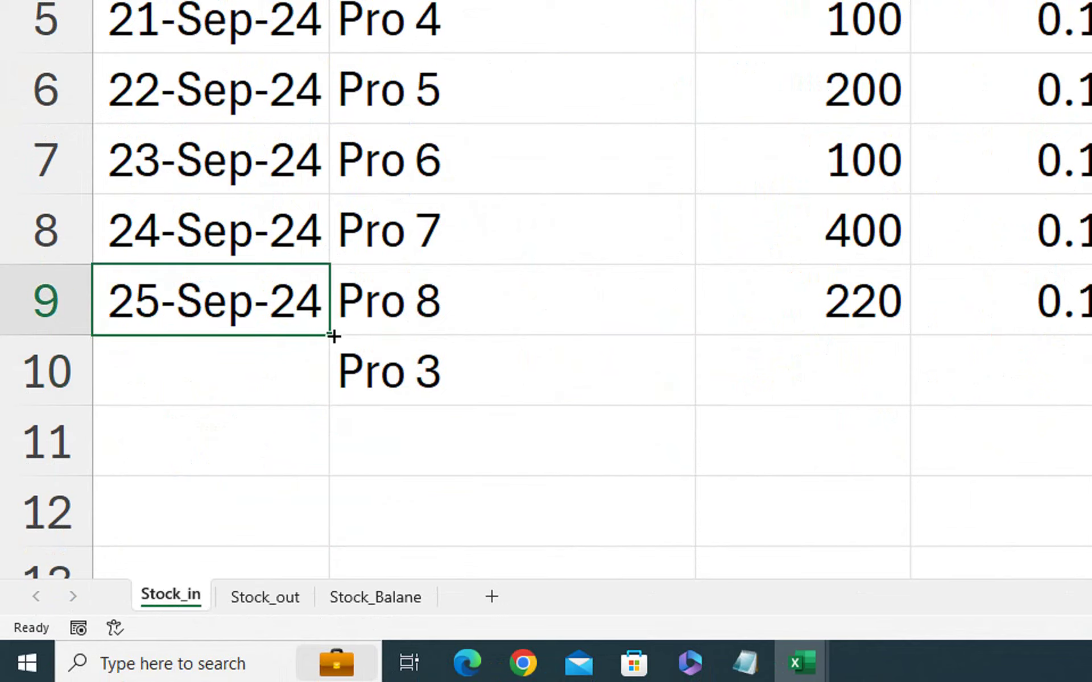
left_click_drag(329, 336, 324, 378)
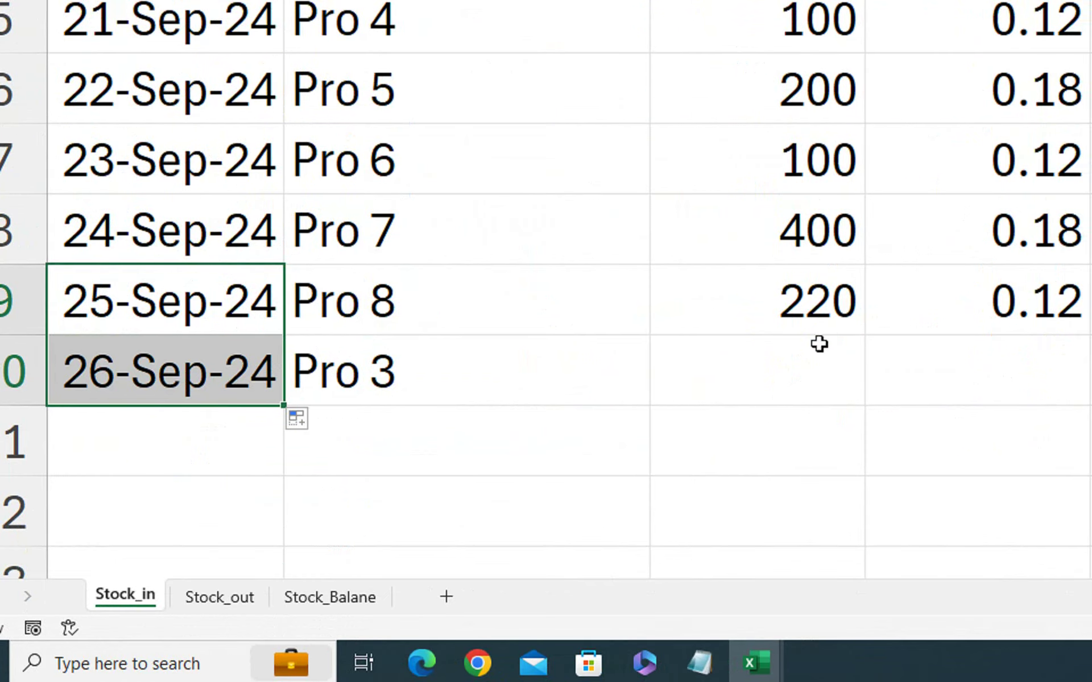
left_click(845, 351)
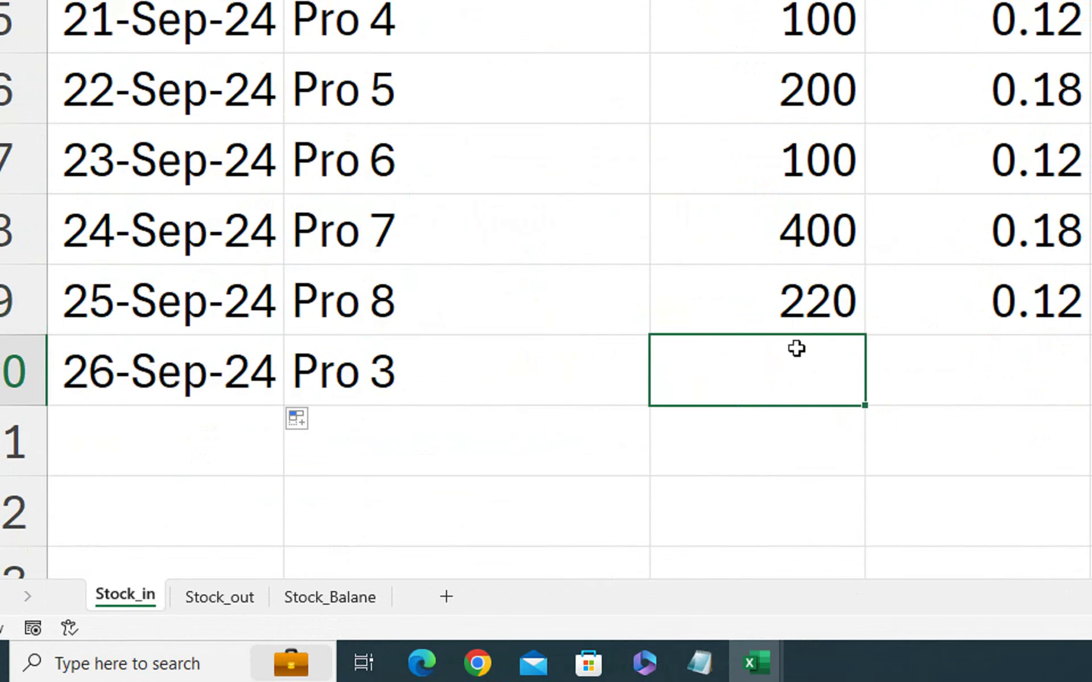
type("100")
key("Tab")
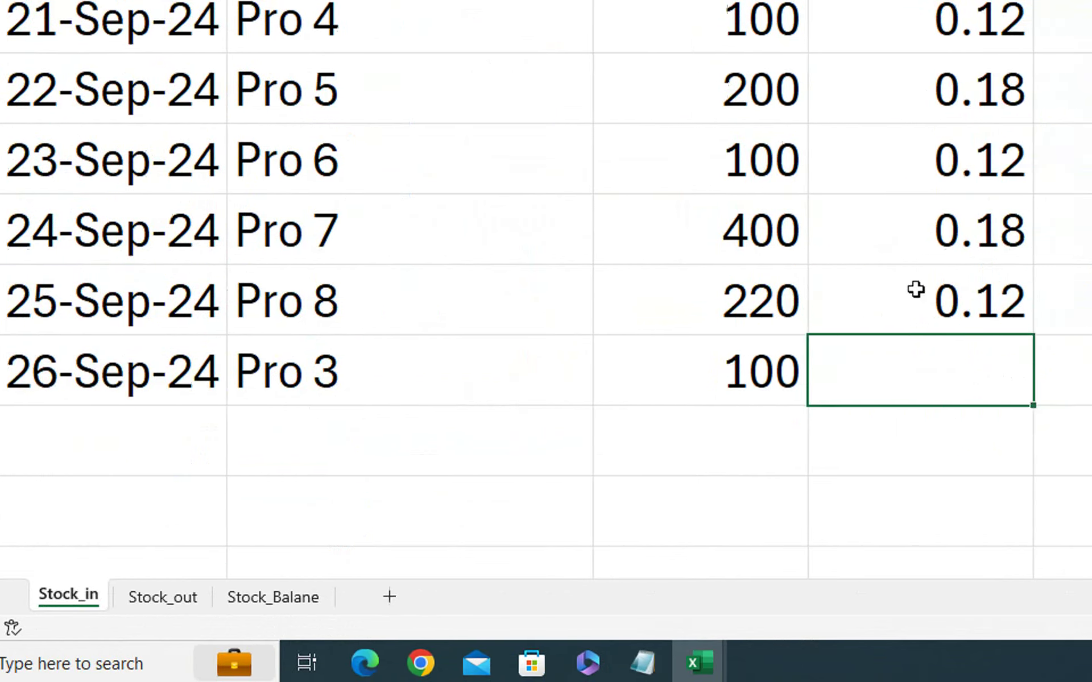
Complete row 10 with a price per unit of 400, filling GST % and Total Amount down from row 9
left_click_drag(915, 290, 928, 365)
key("ctrl+d")
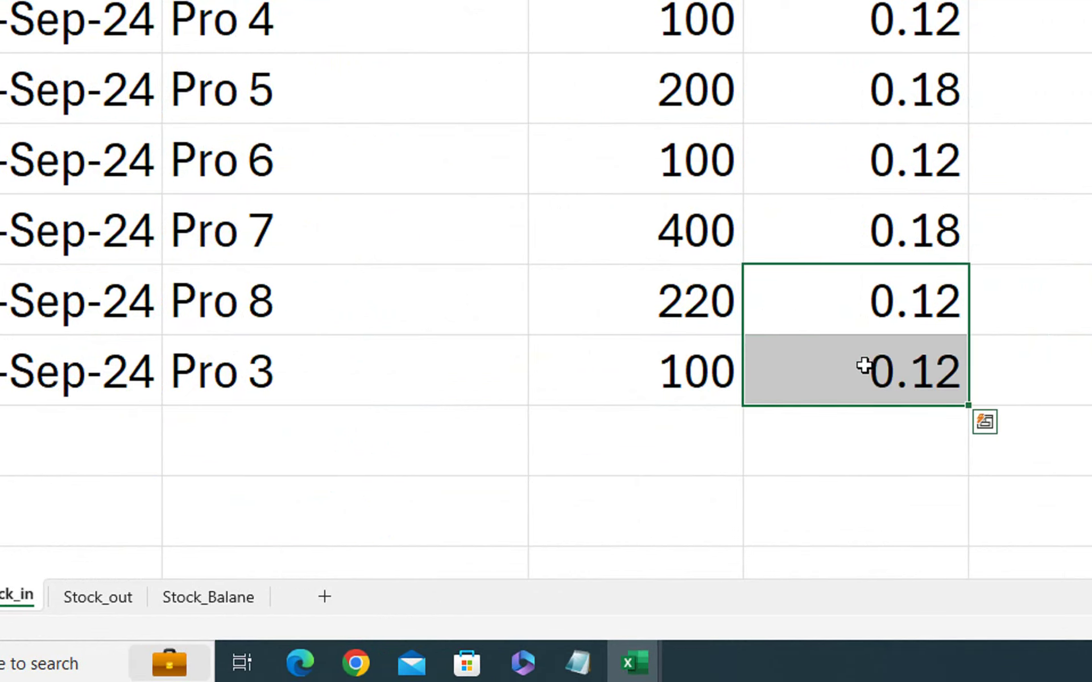
left_click(776, 299)
left_click(776, 358)
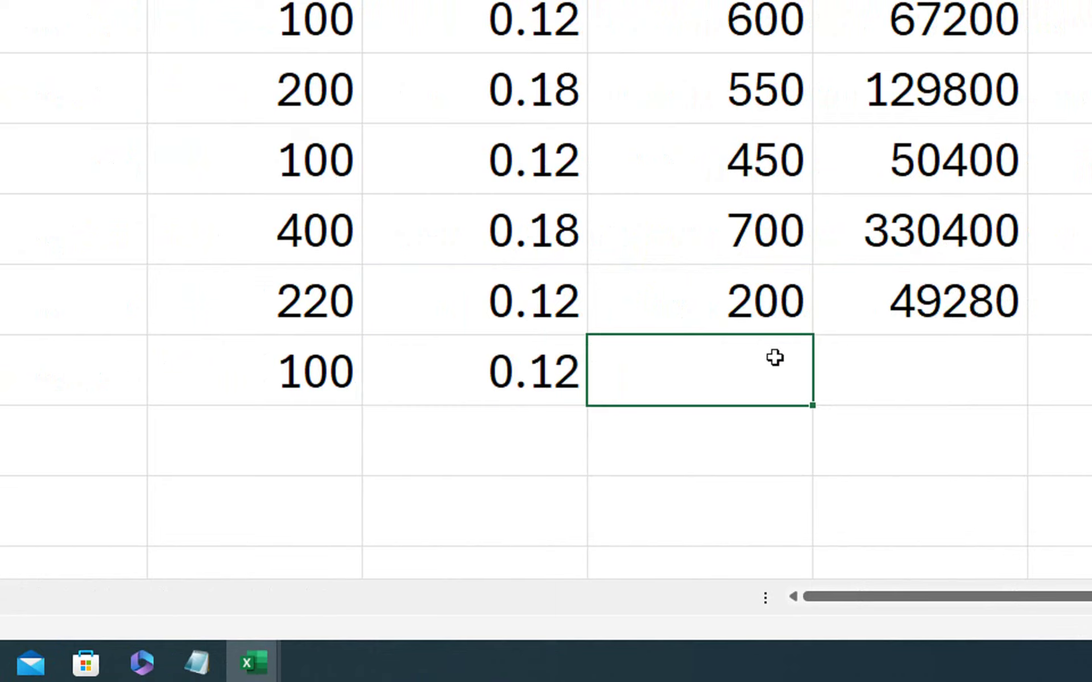
type("400")
left_click(819, 364)
key("ctrl+d")
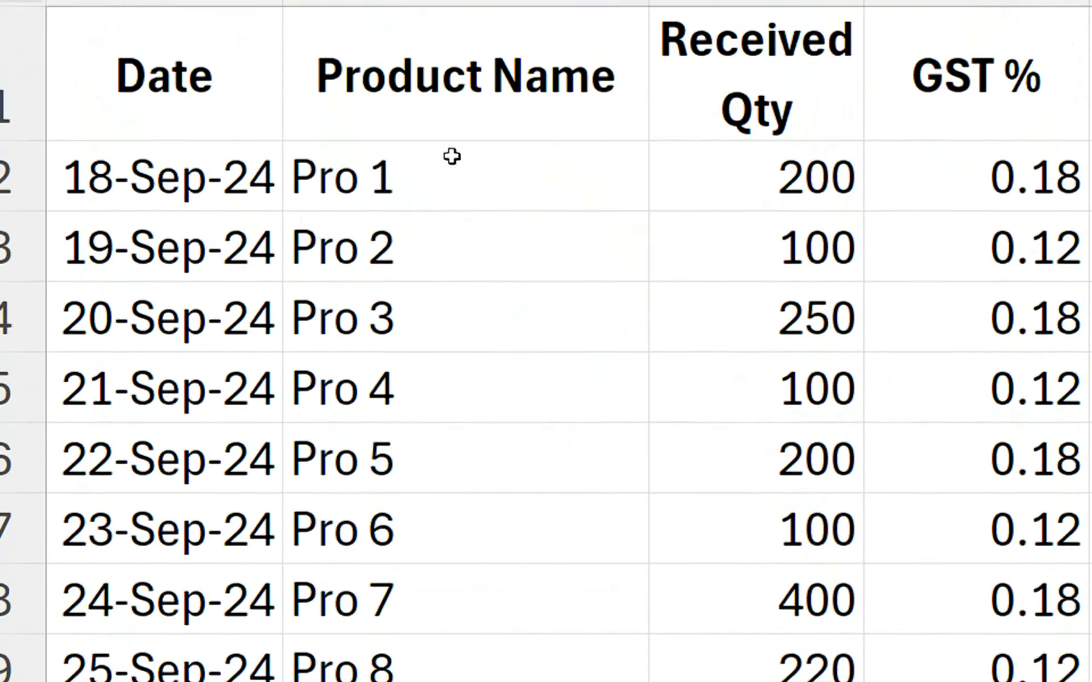
Copy the validated product names B2:B12 from Stock_in to B2 of Stock_out and clear the extra Pro 3 in B10
left_click_drag(454, 156, 432, 620)
key("ctrl+c")
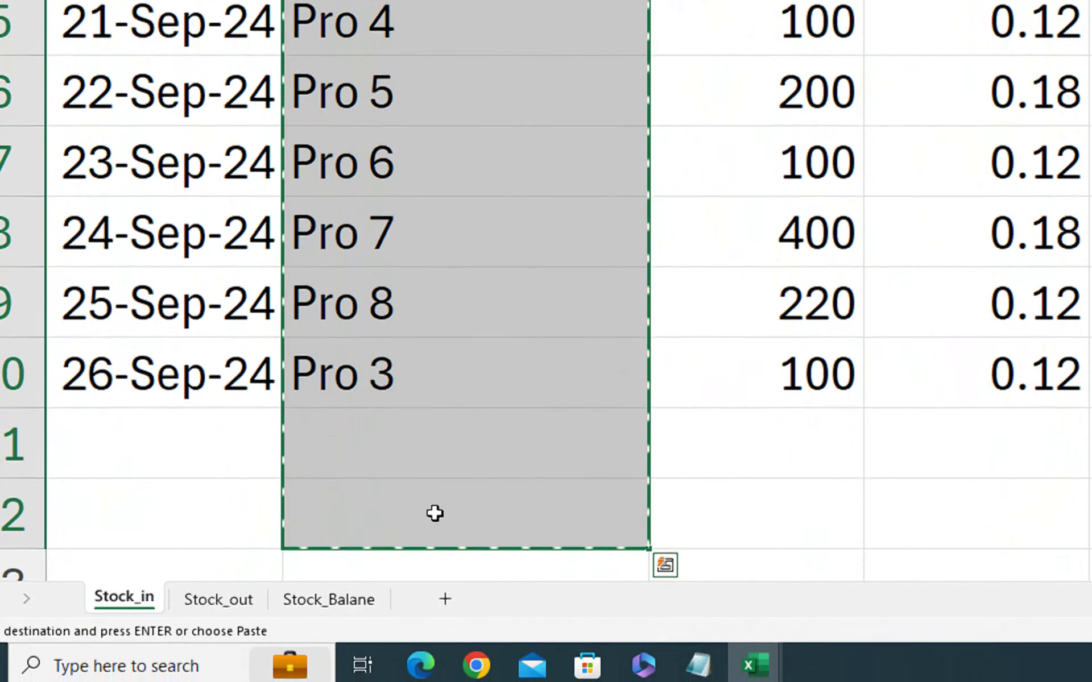
left_click(225, 592)
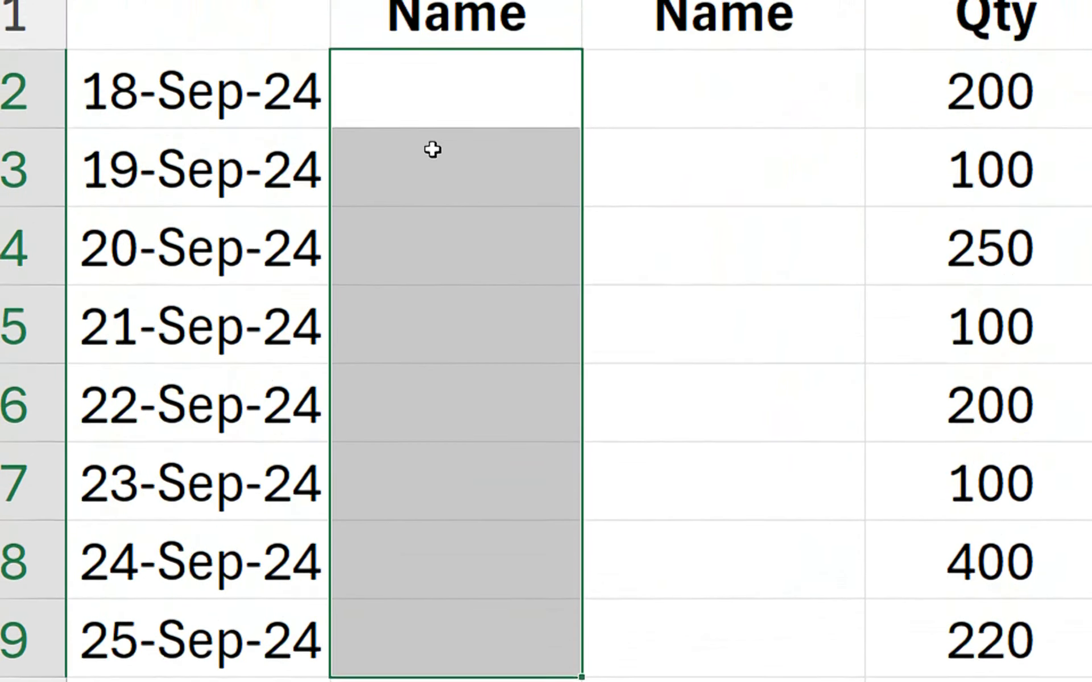
key("ctrl+v")
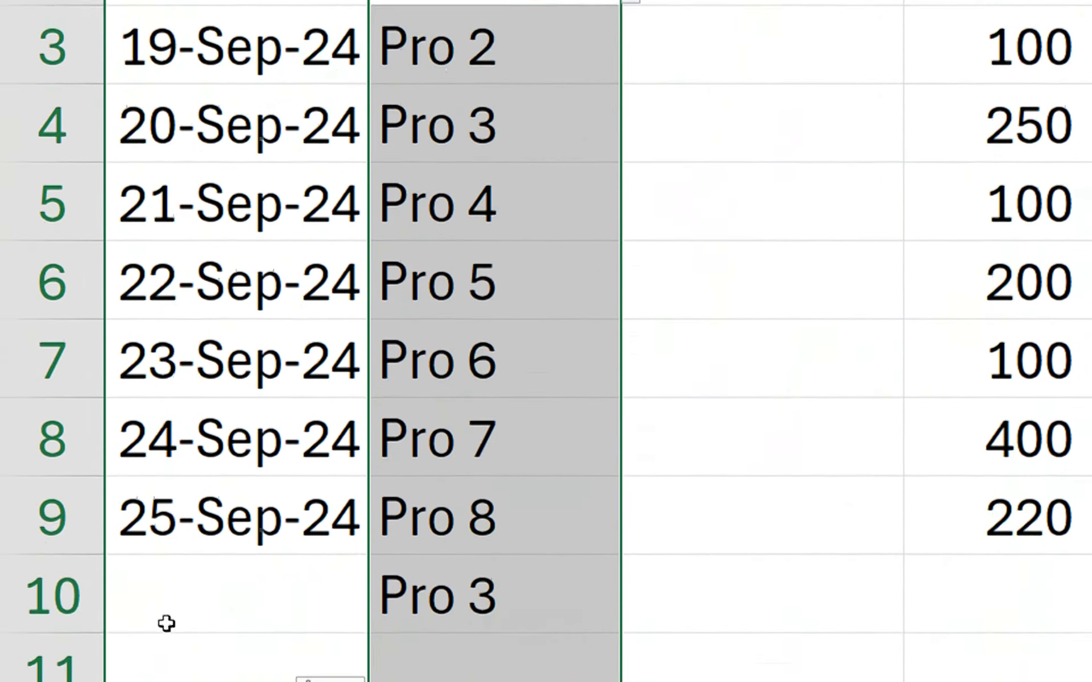
left_click(413, 562)
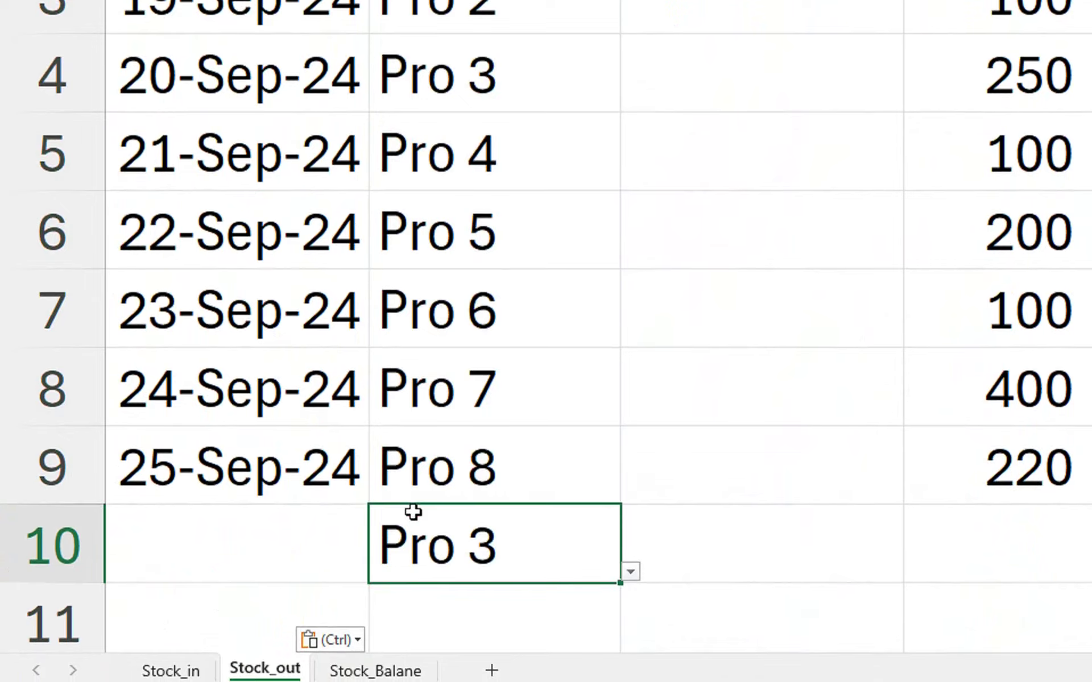
Check the product drop-down list in B2 of the Stock_out sheet
left_click(576, 300)
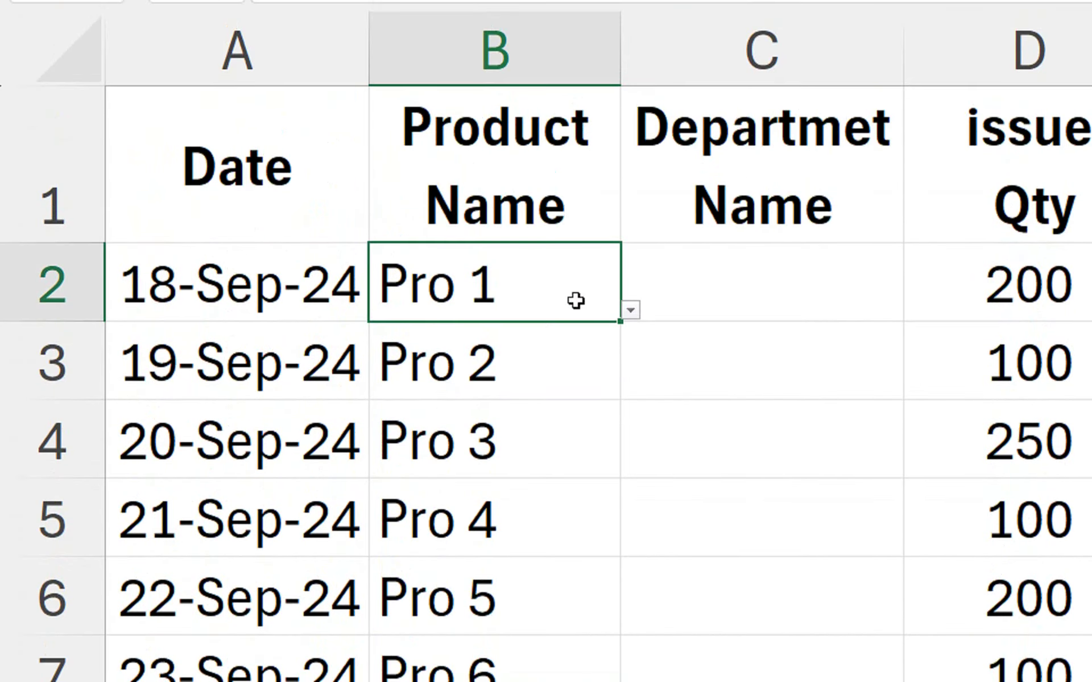
left_click(634, 304)
left_click(563, 307)
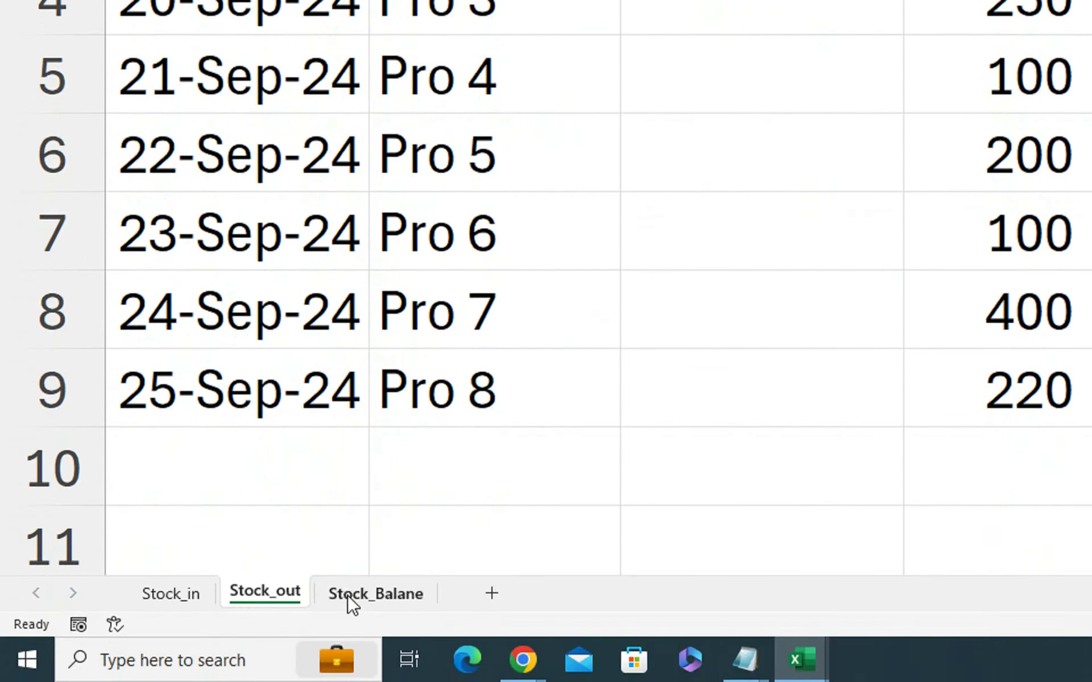
Enter the header "Department" in E1 of the Stock_Balane sheet and widen column E to fit it on one line
left_click(352, 594)
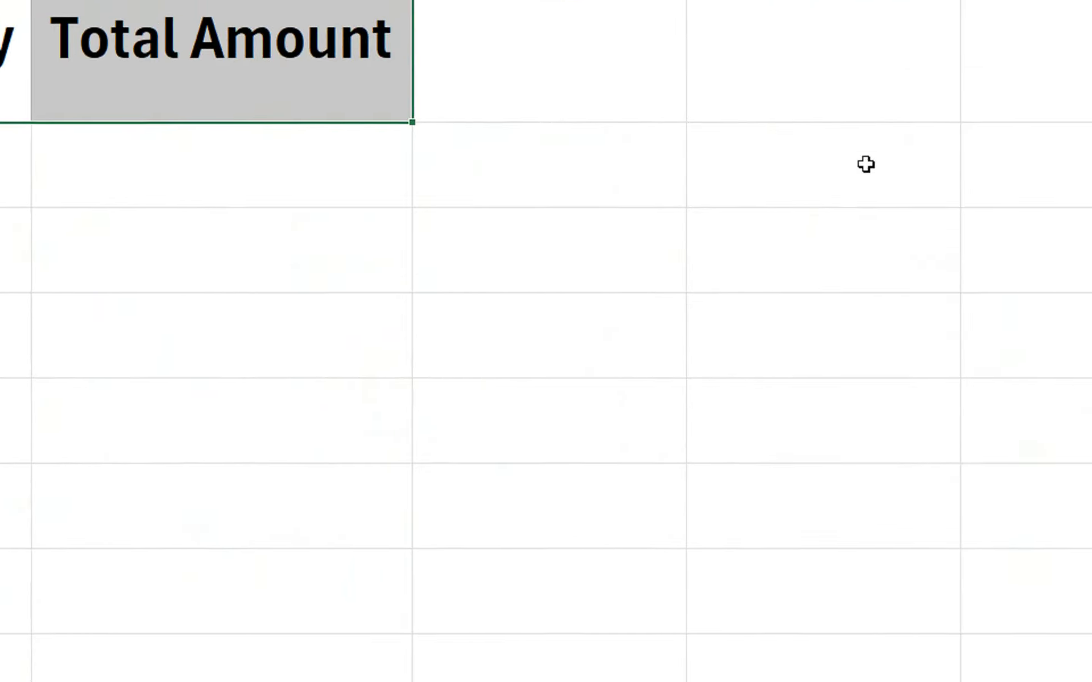
left_click(852, 131)
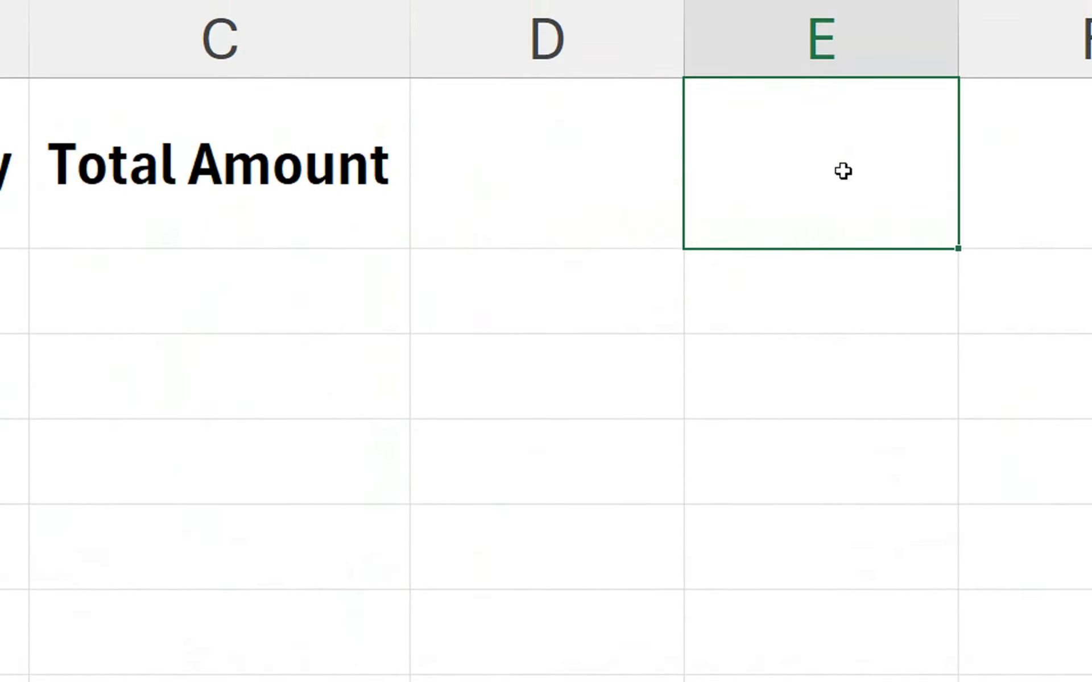
type("Depa")
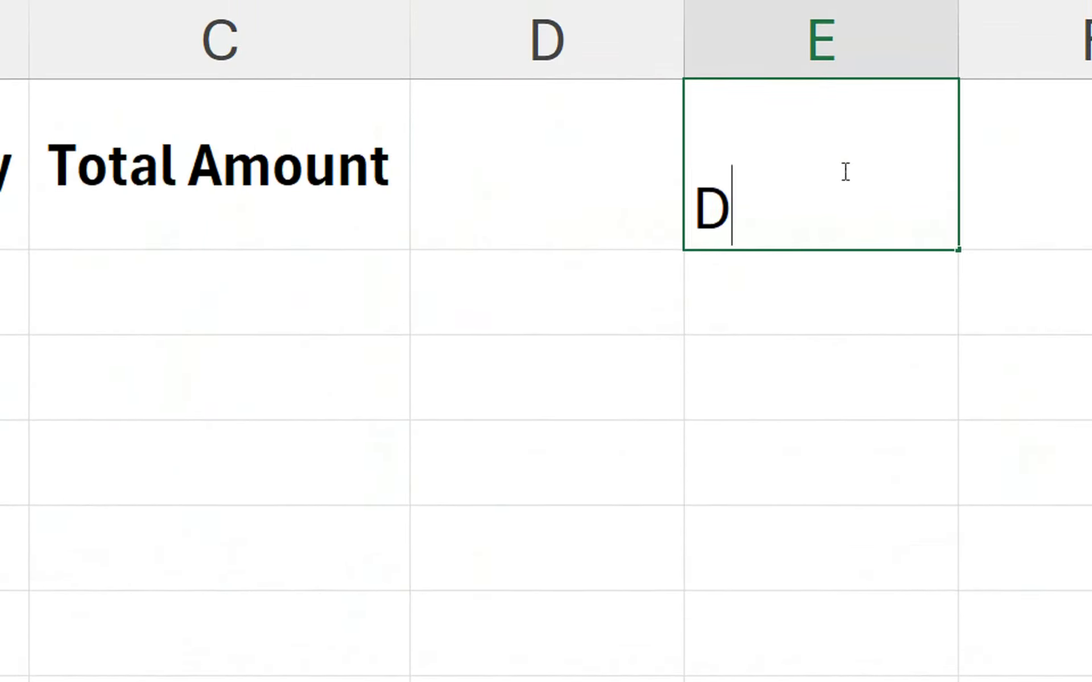
type("tmen")
key("Return")
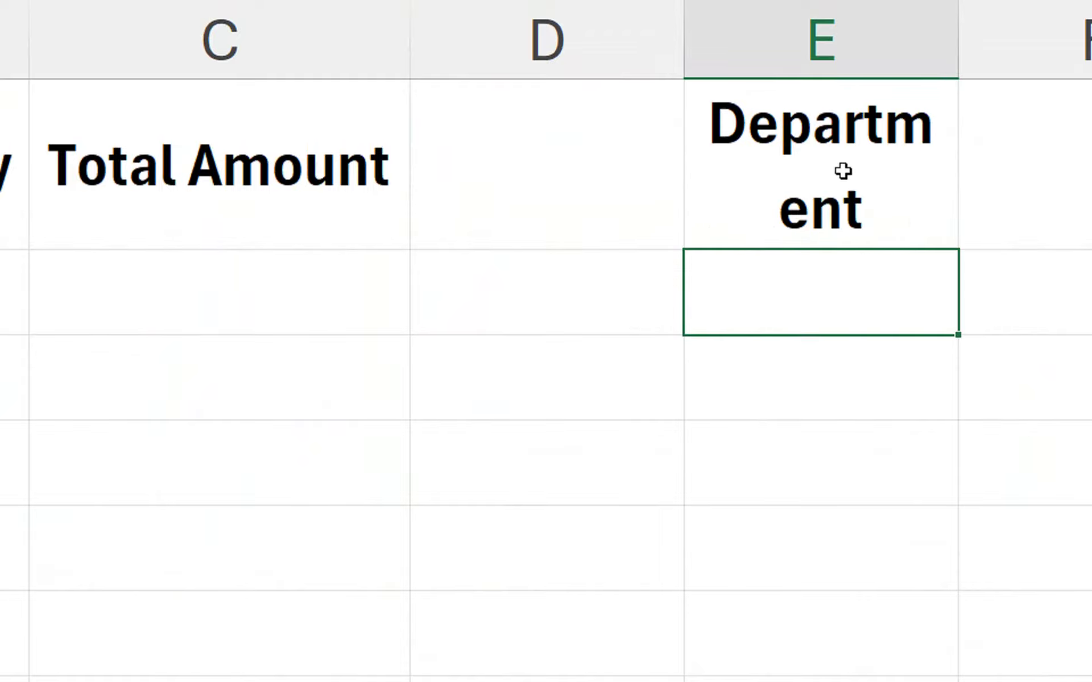
left_click_drag(954, 52, 1026, 43)
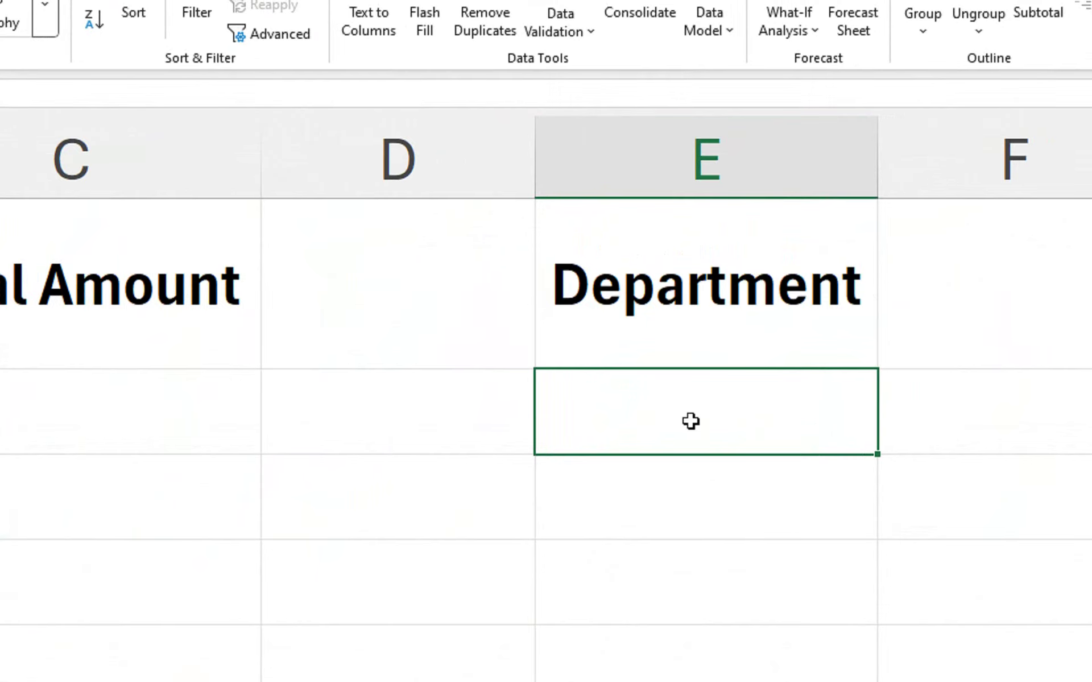
Enter "Department 1" in E2, fill the numbered department series down the column, and autofit column E
type("Department")
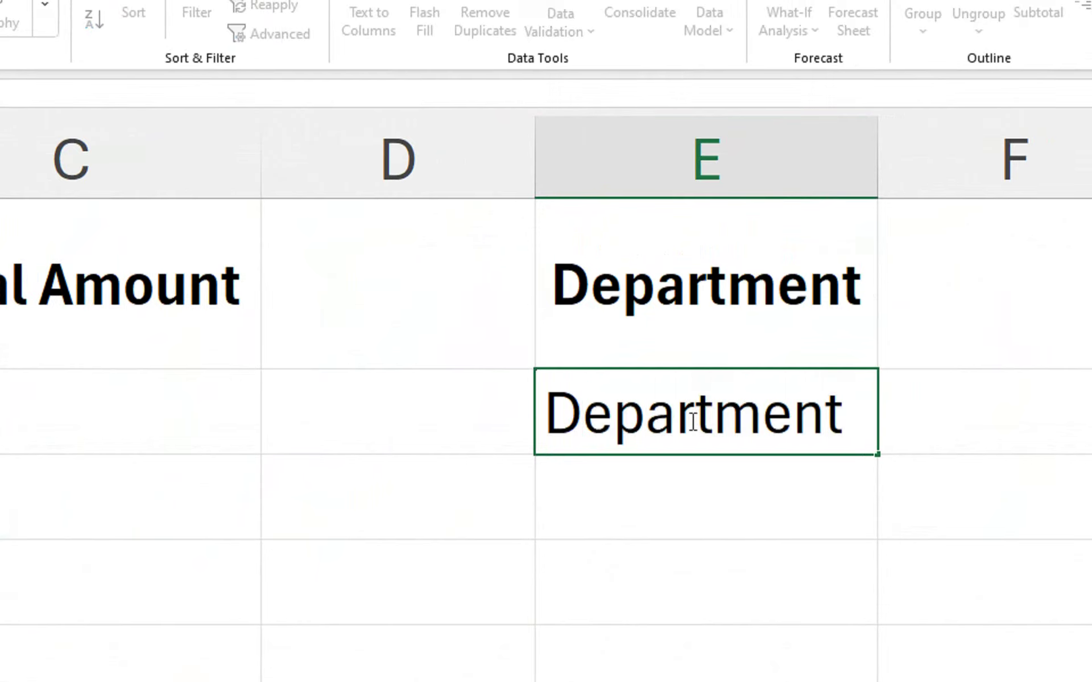
type(" 1")
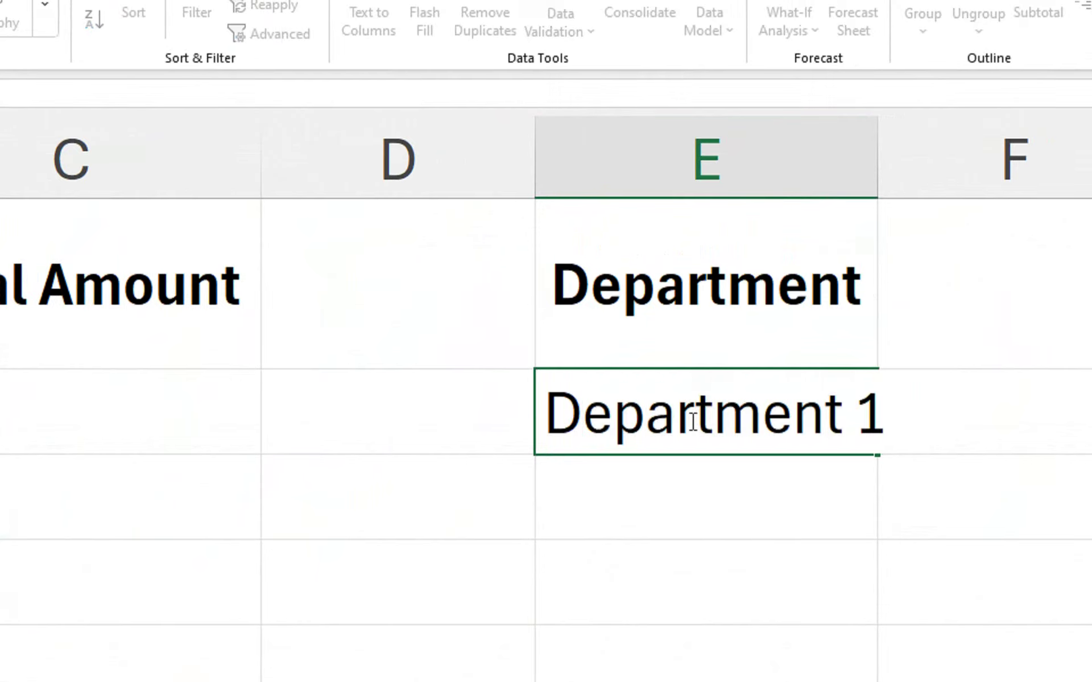
key("Return")
left_click(597, 422)
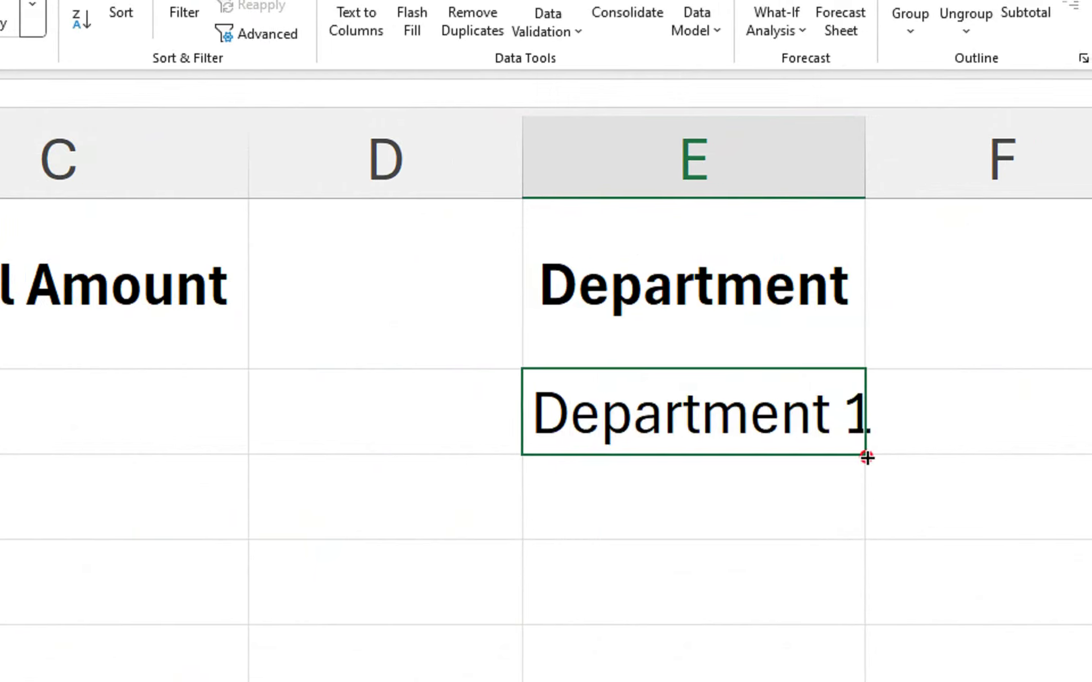
left_click_drag(866, 458, 964, 681)
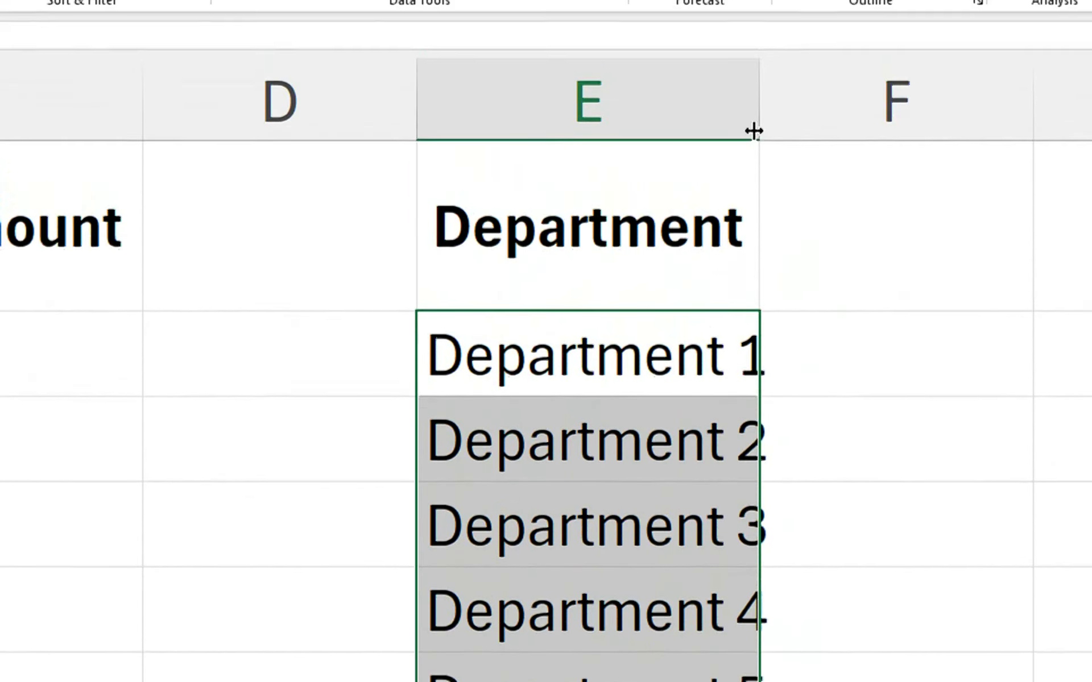
double_click(754, 131)
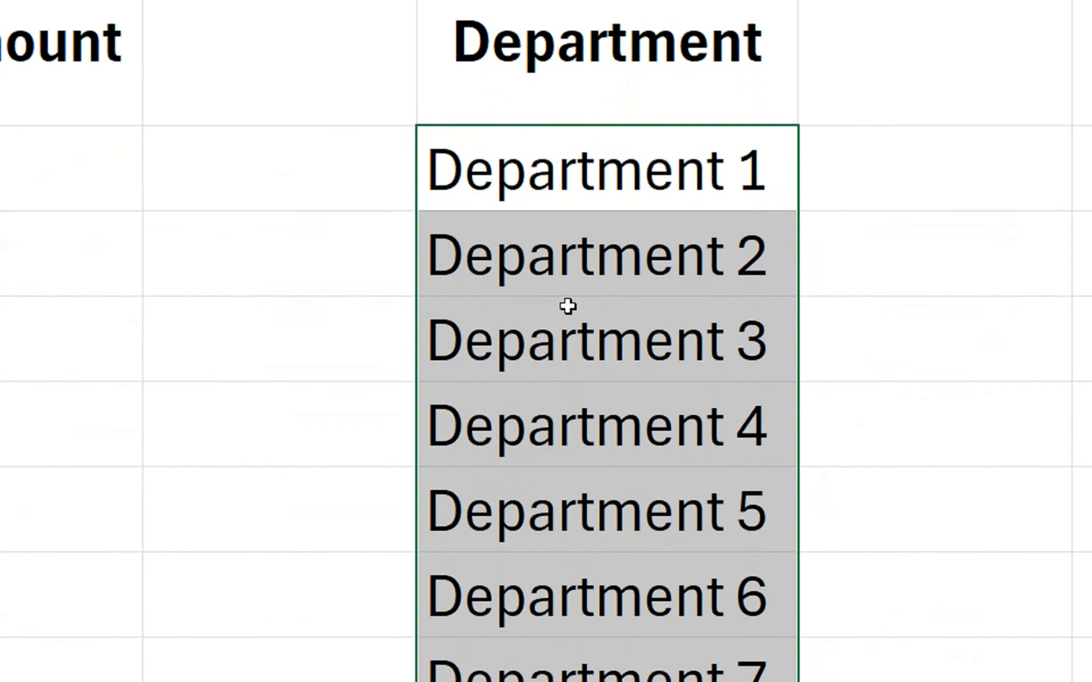
Clear the Department 7 entry below Department 6 and fill the Department header in E1 with yellow
left_click(611, 676)
key("Delete")
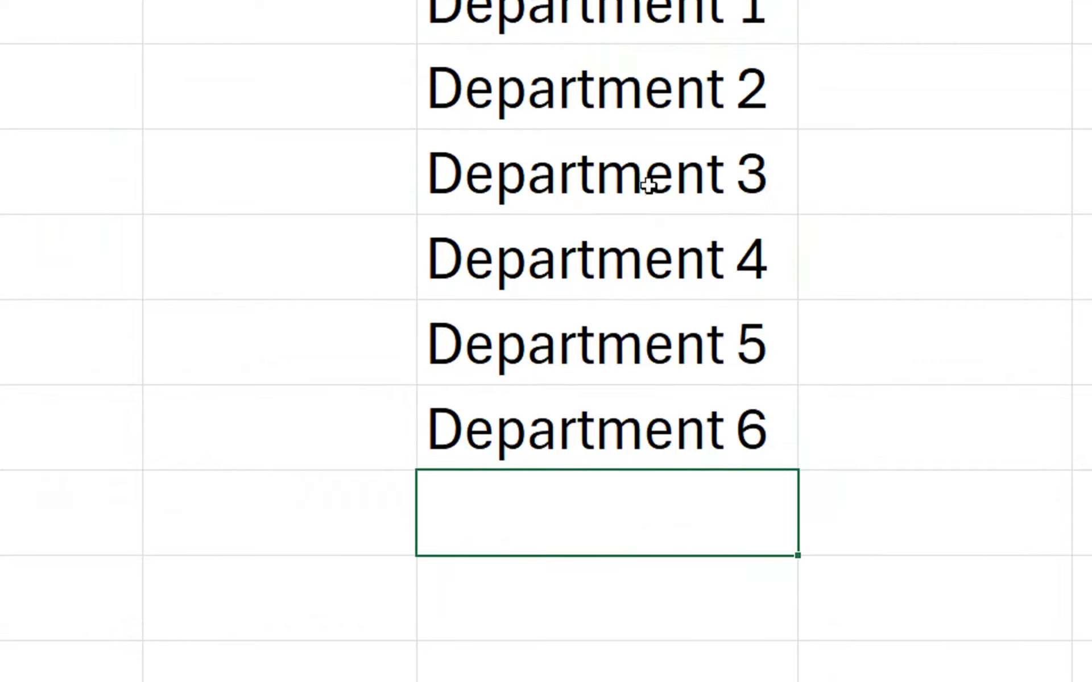
left_click(585, 114)
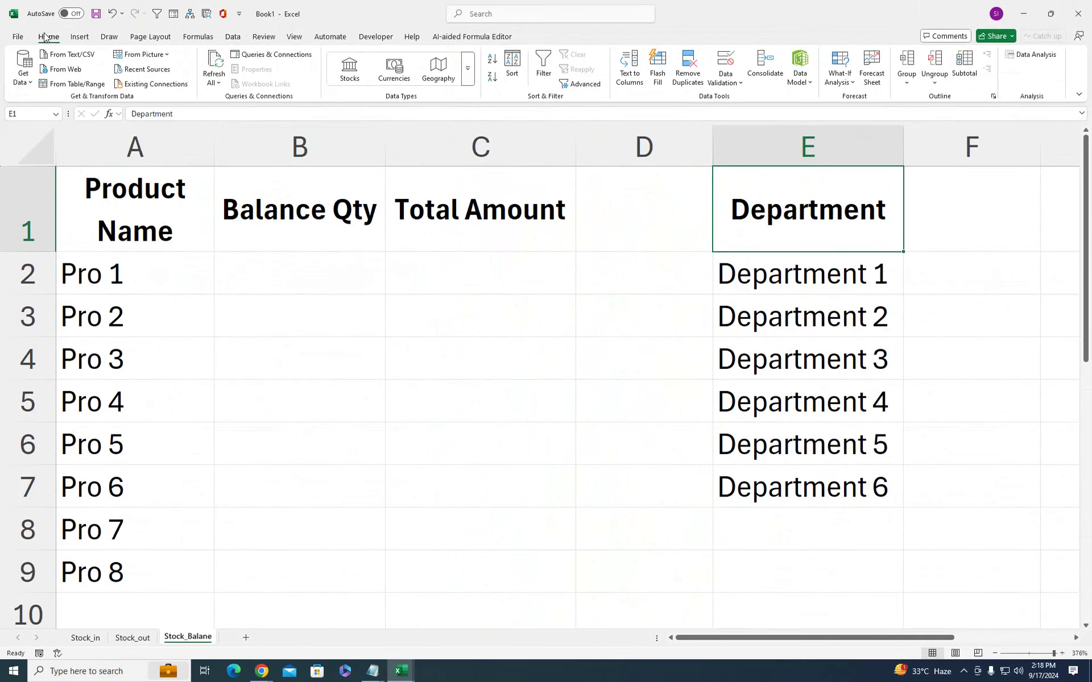
left_click(48, 36)
left_click(169, 76)
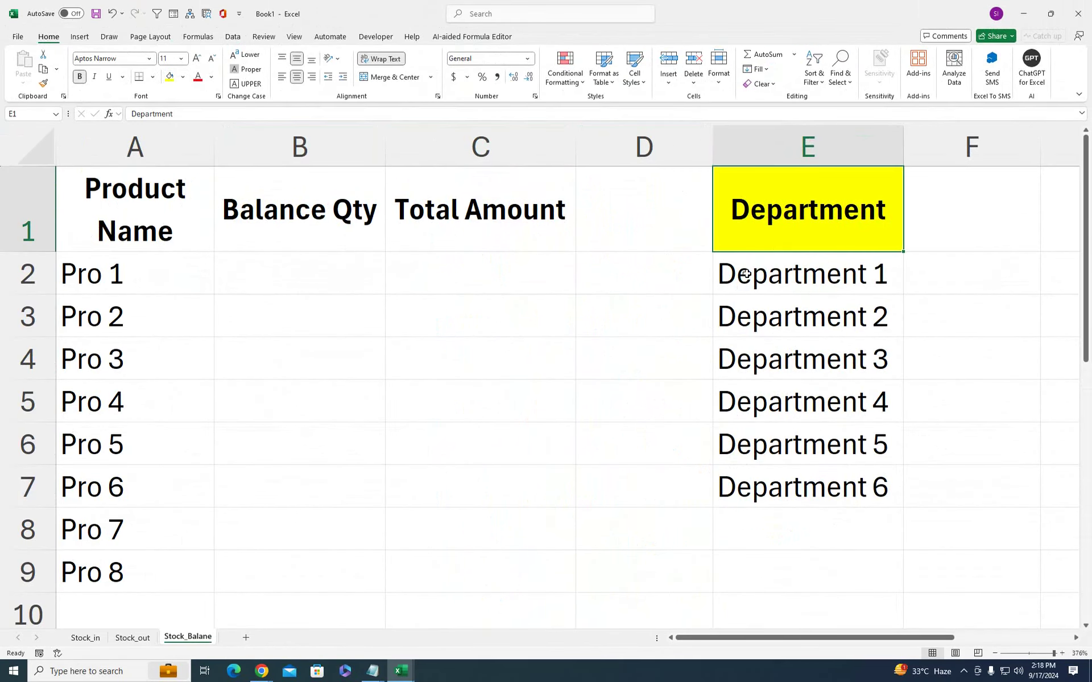
Apply the cell style with bold orange text, light grey fill and borders to the department names in E2:E7
left_click_drag(746, 274, 762, 478)
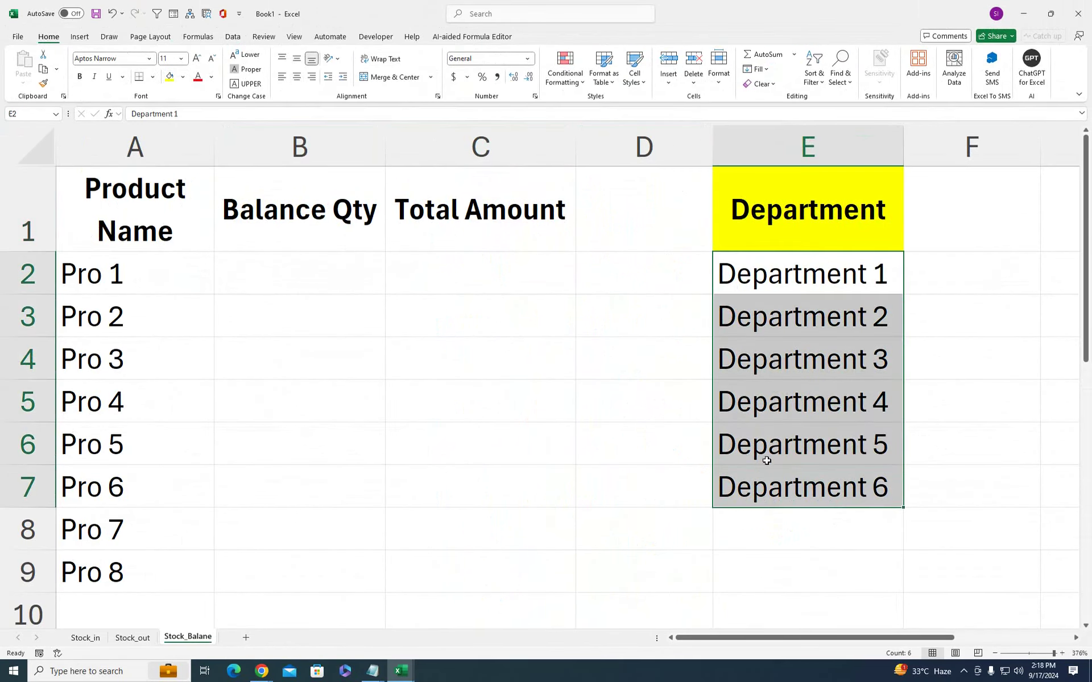
left_click(725, 86)
left_click(647, 93)
left_click(634, 78)
left_click(646, 150)
left_click(502, 224)
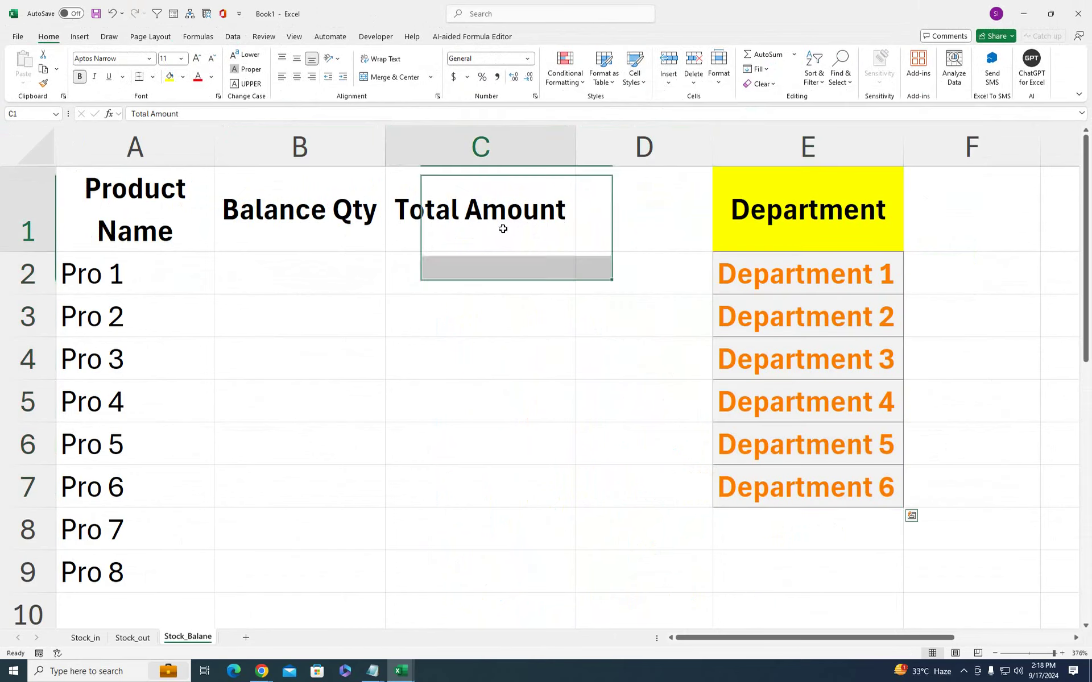
Start a data validation rule of type List for the department name cells from C2 down on the Stock_out sheet
left_click(133, 637)
left_click_drag(385, 266, 387, 617)
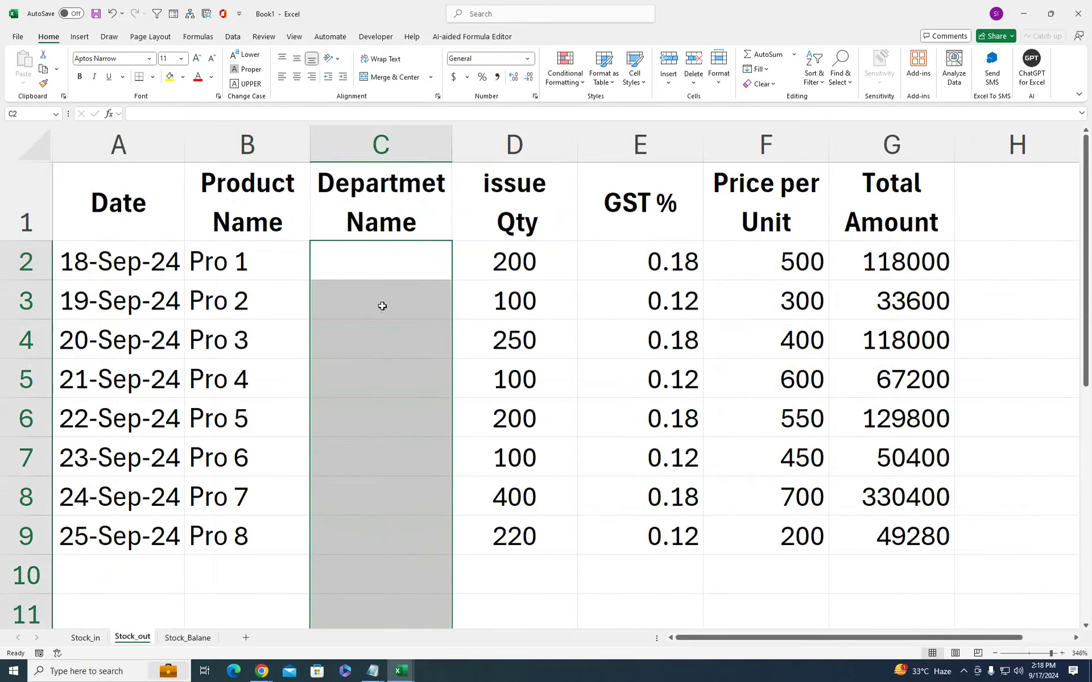
left_click(234, 37)
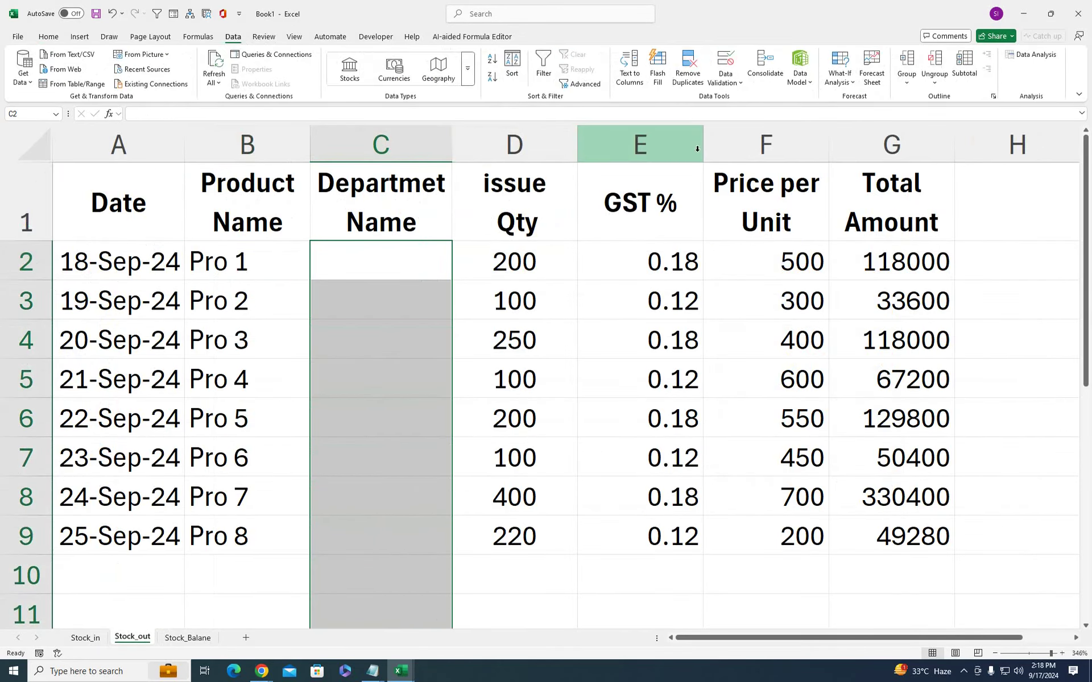
left_click(846, 83)
left_click(740, 83)
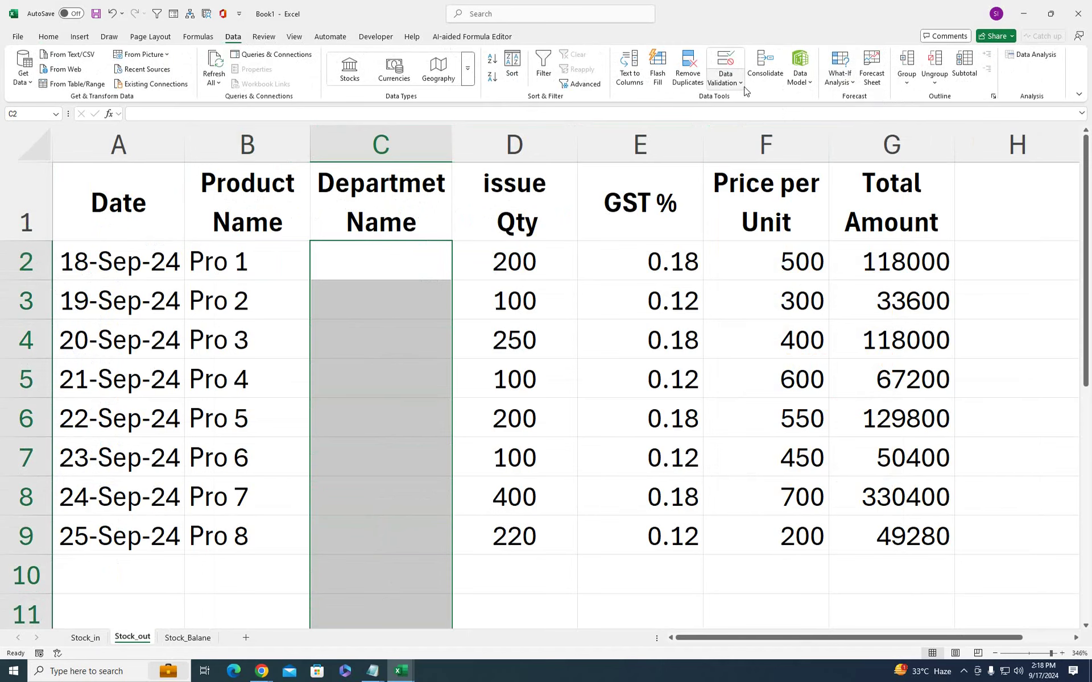
left_click(740, 82)
left_click(745, 103)
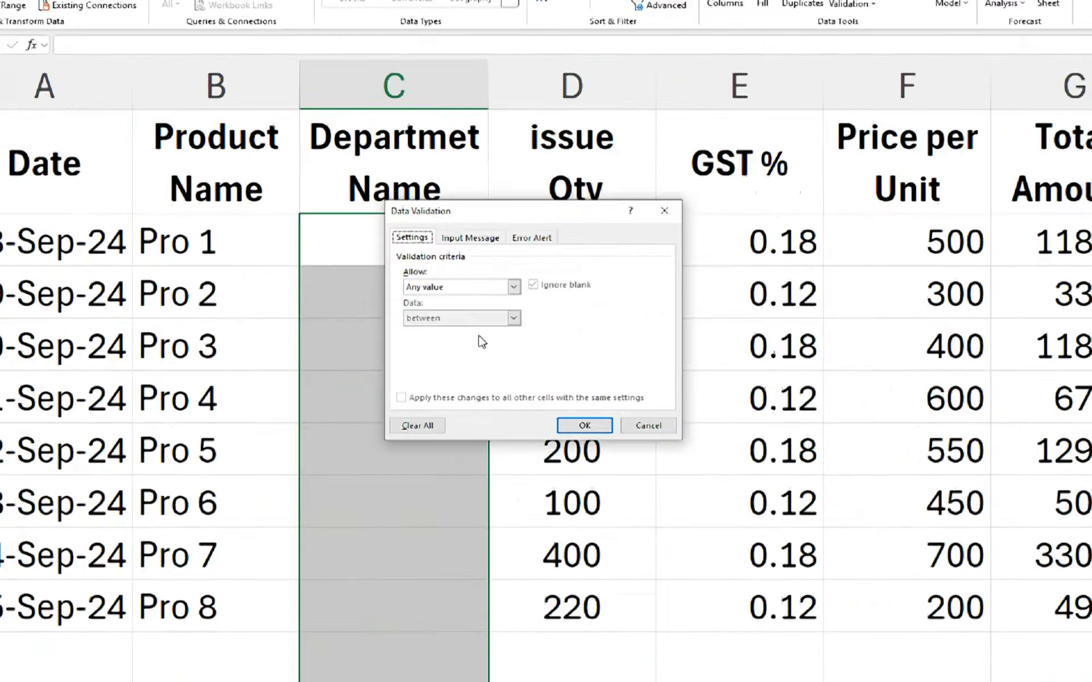
left_click(477, 287)
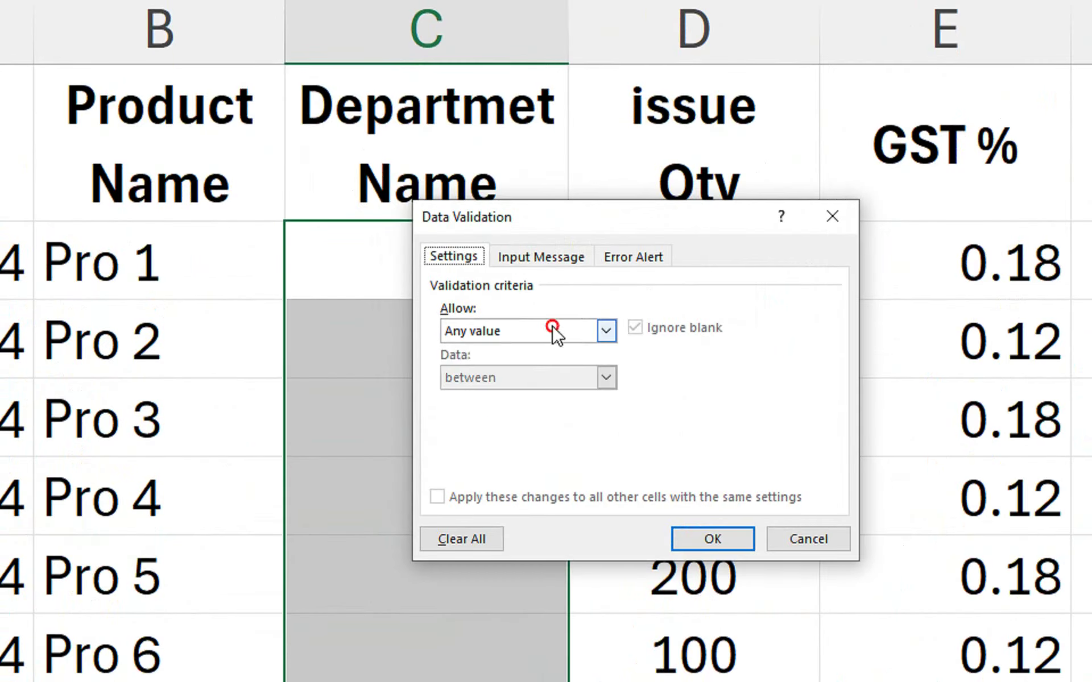
left_click(462, 334)
left_click(443, 349)
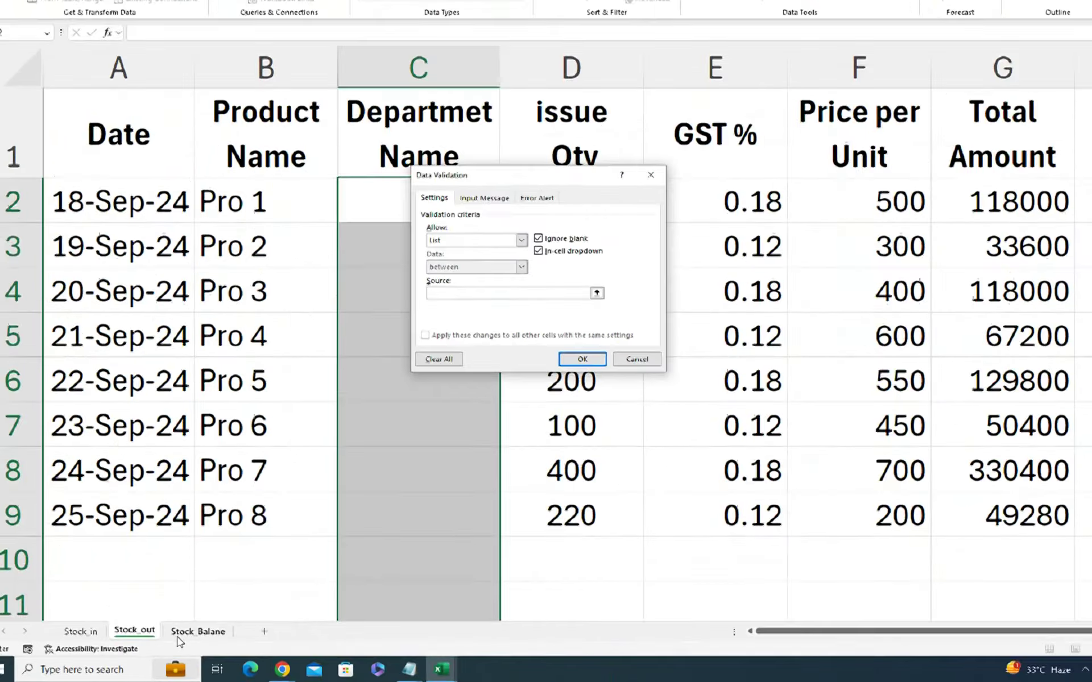
Set the validation list's source to =Stock_Balane!$E$2:$E$7 and apply the rule
left_click(188, 637)
left_click_drag(873, 262, 860, 486)
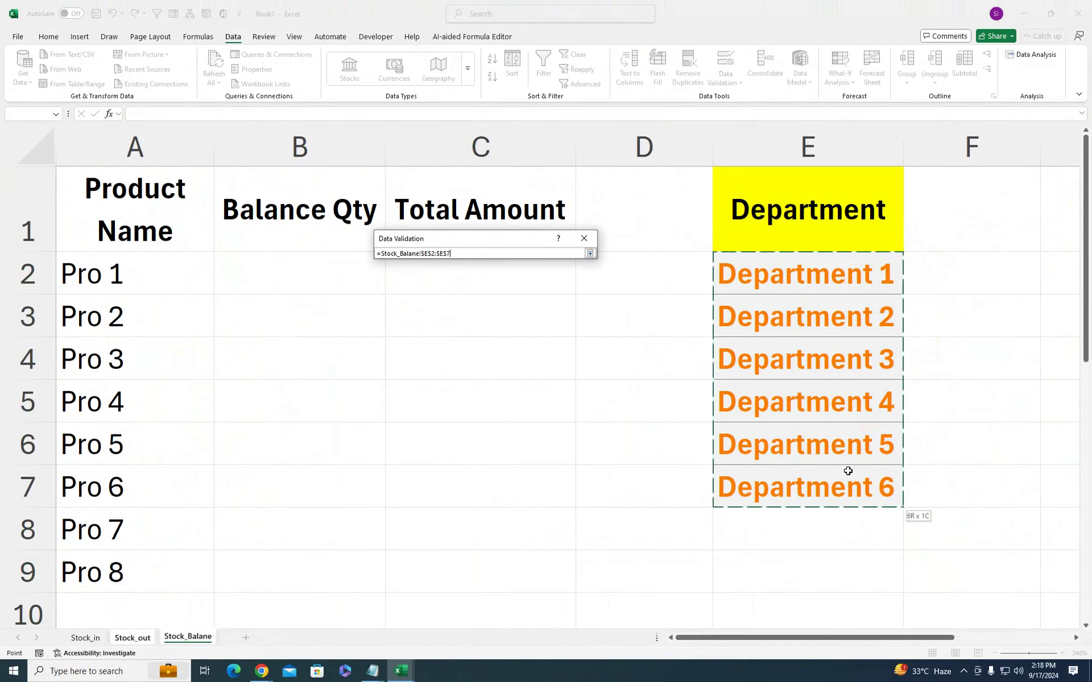
left_click(590, 253)
left_click(525, 399)
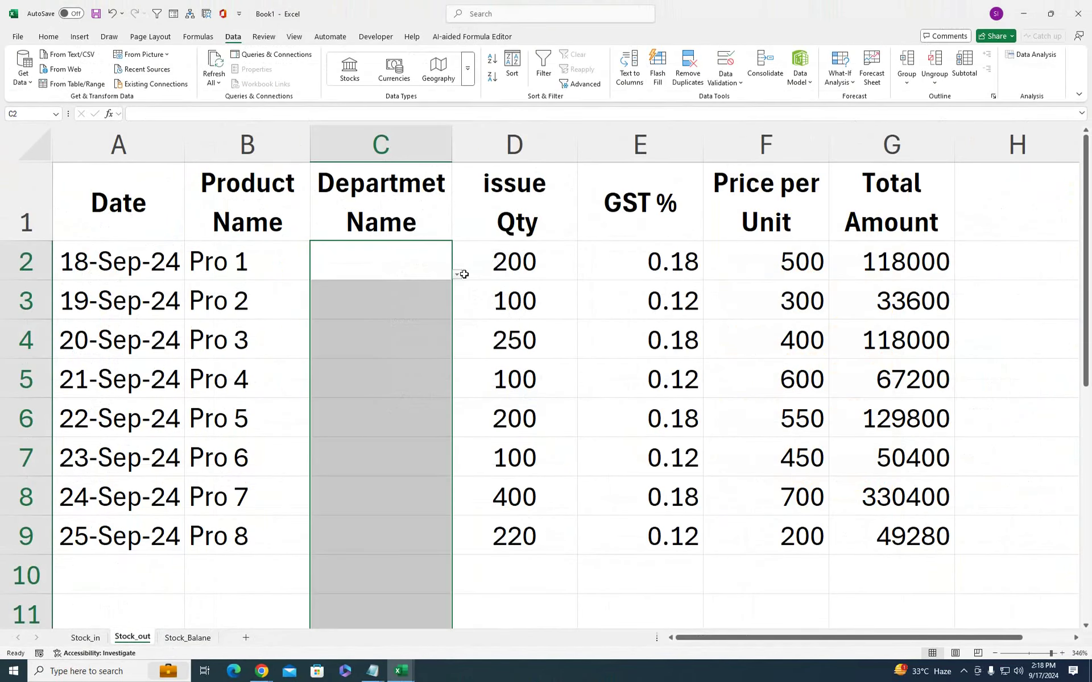
Choose Department 2 for Pro 1 in C2 and autofit column C
left_click(457, 274)
left_click(437, 296)
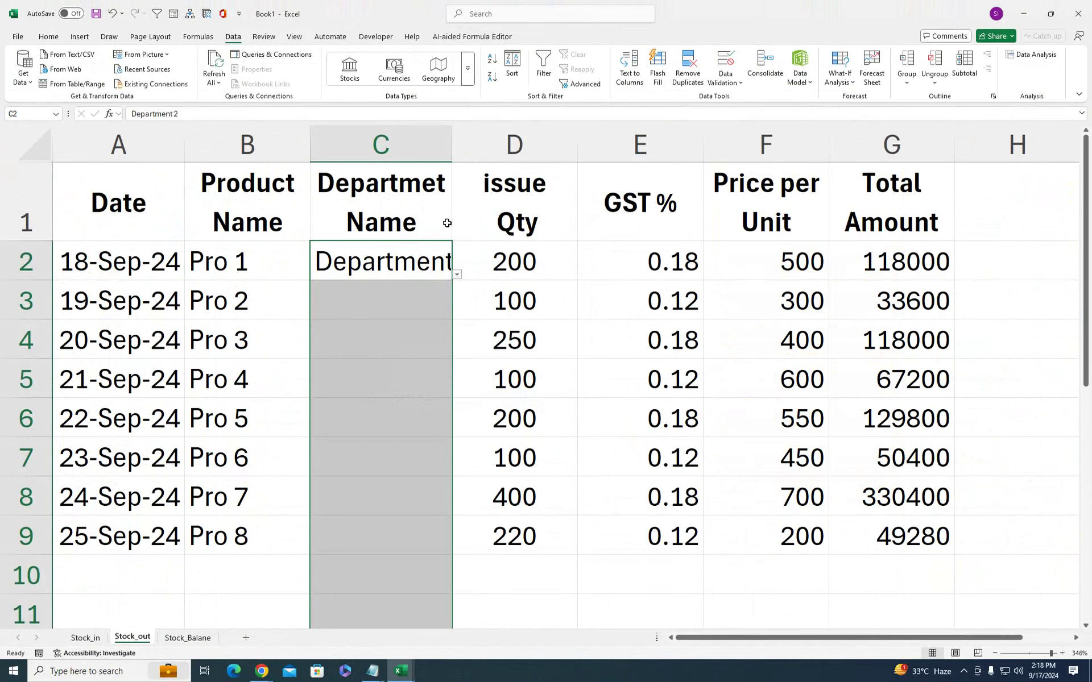
double_click(452, 150)
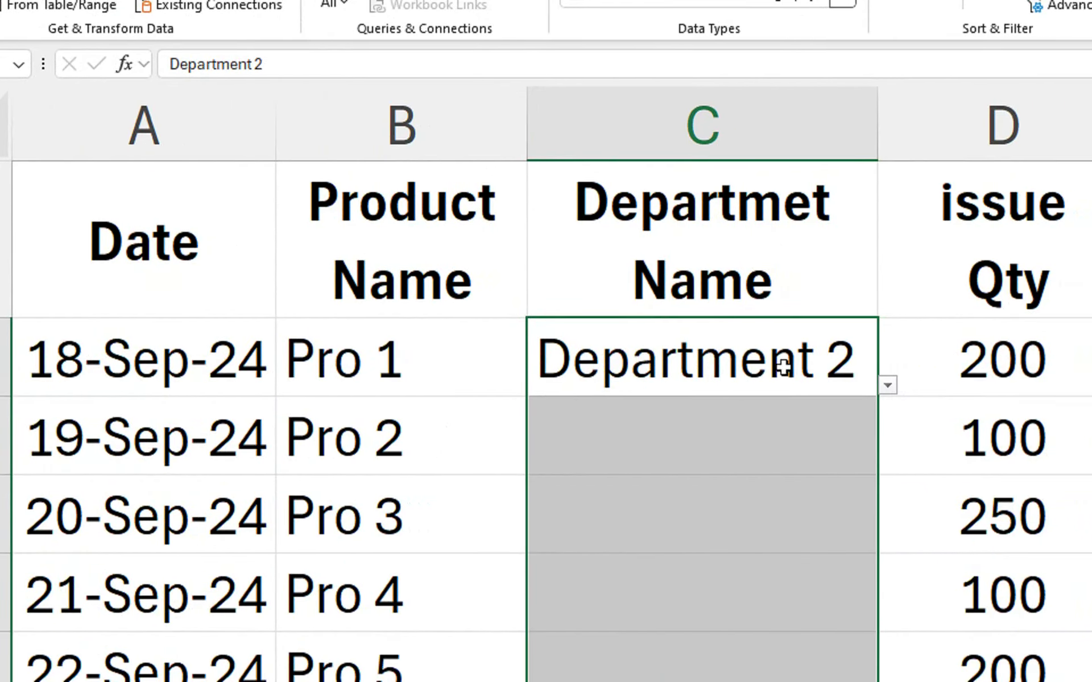
Set the issue quantity of Pro 1 in D2 to 10
left_click(533, 266)
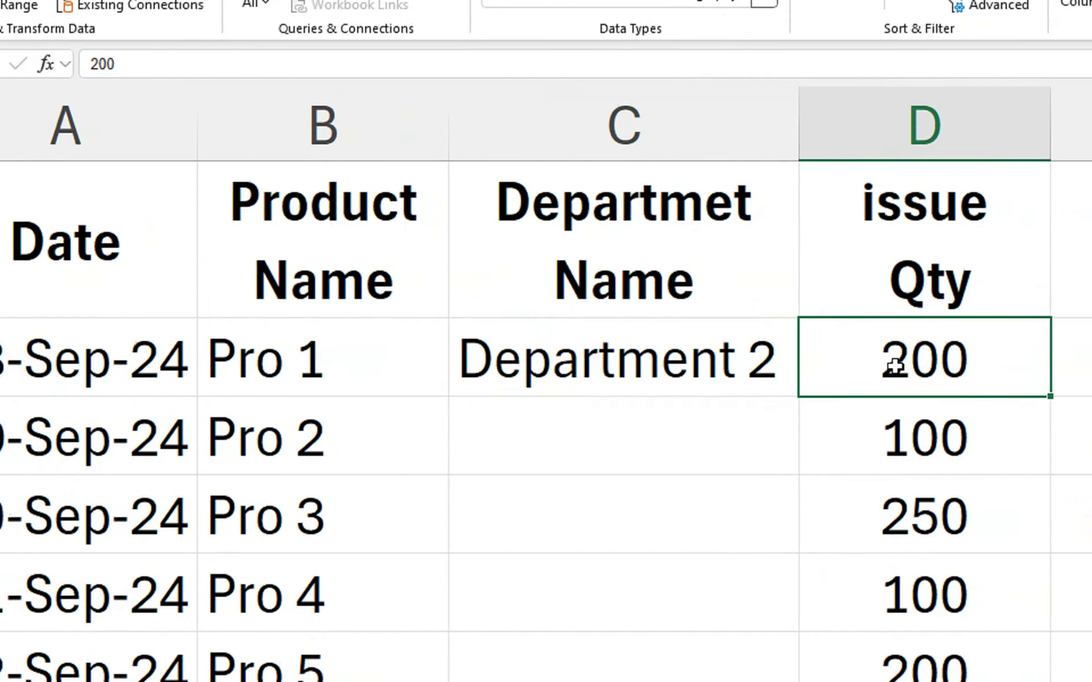
double_click(894, 367)
key("BackSpace")
key("BackSpace")
type("1")
key("Return")
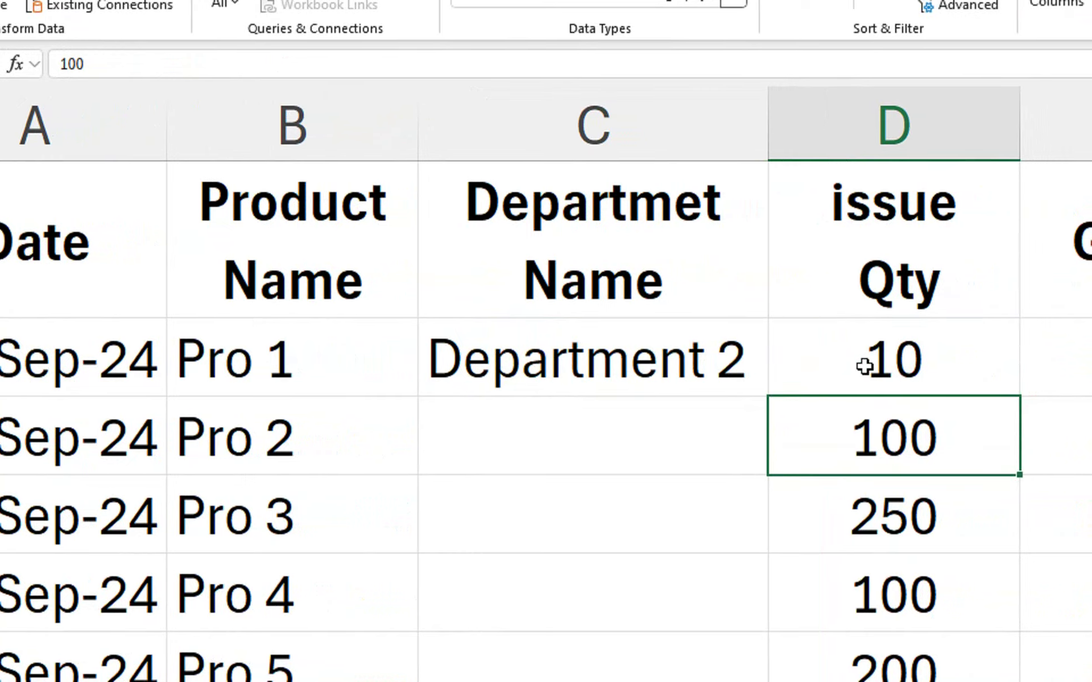
Choose Department 1 for Pro 2 in C3 and set its issue quantity in D3 to 15
left_click(549, 457)
left_click(772, 472)
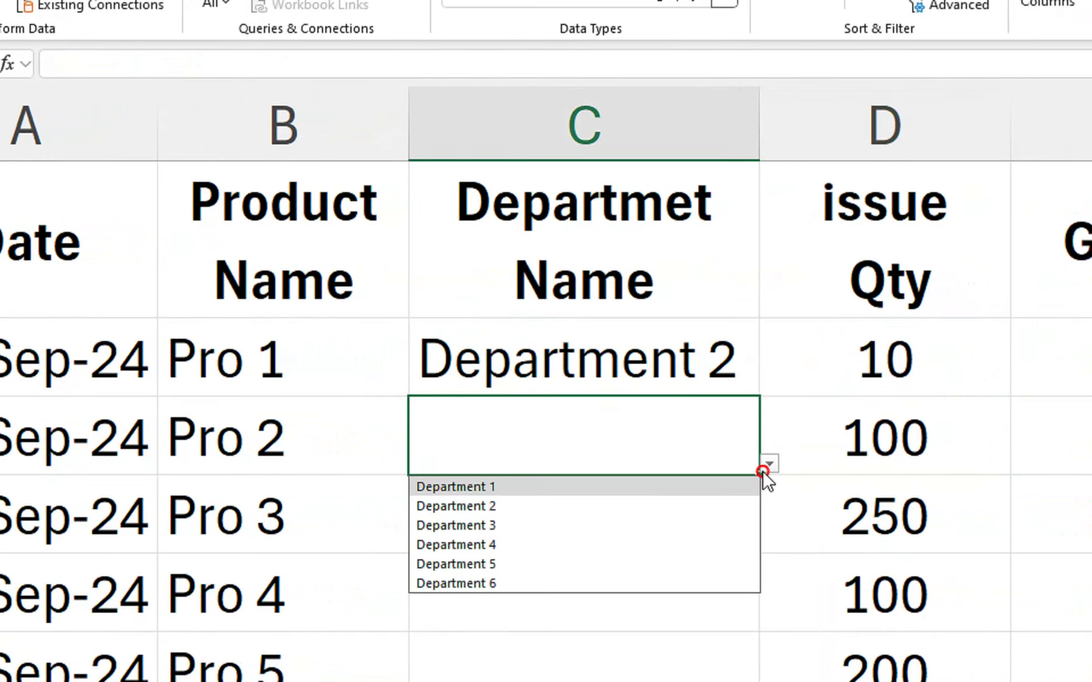
left_click(715, 488)
left_click(824, 458)
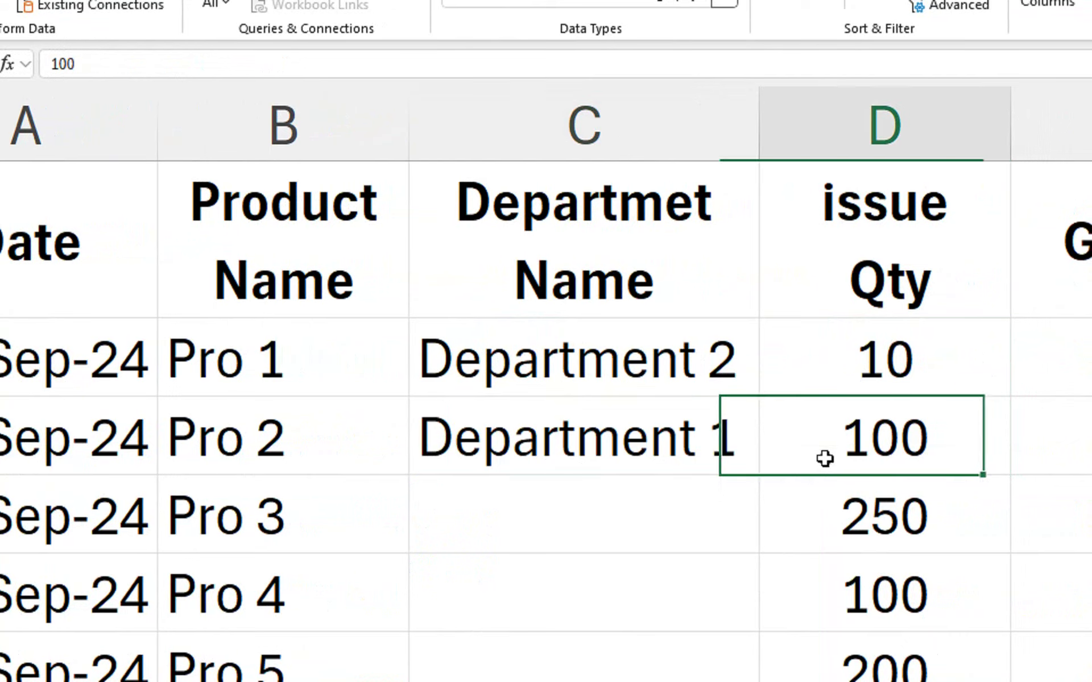
double_click(825, 456)
key("BackSpace")
key("BackSpace")
type("5")
key("Return")
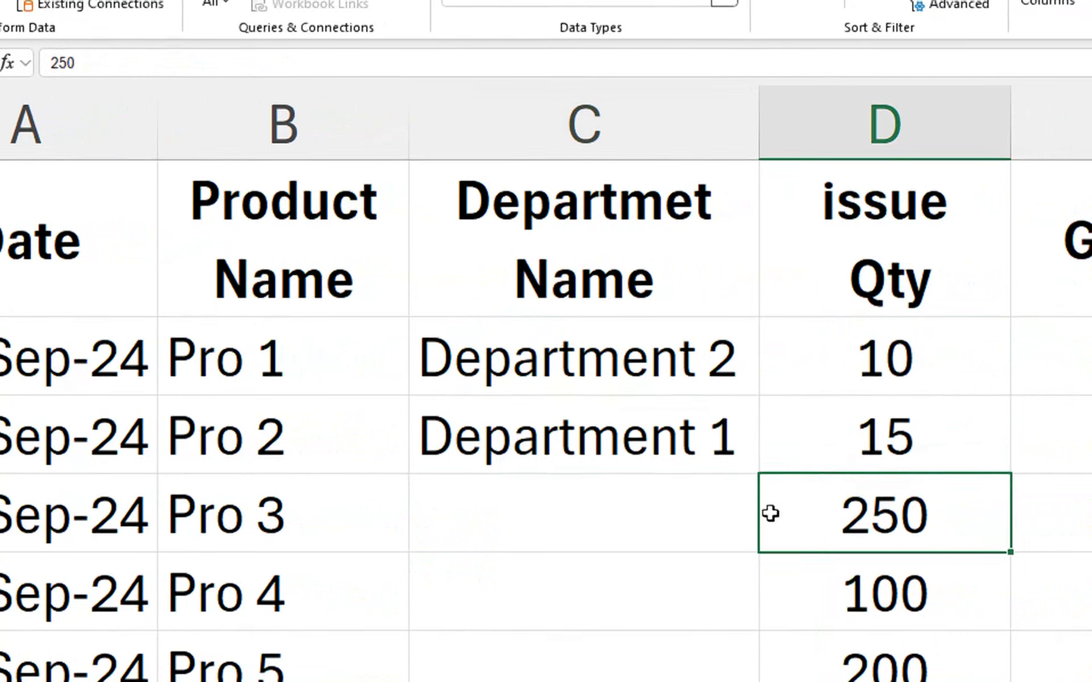
Choose Department 1 for Pro 3 in C4 and set its issue quantity in D4 to 5
left_click(654, 527)
left_click(770, 540)
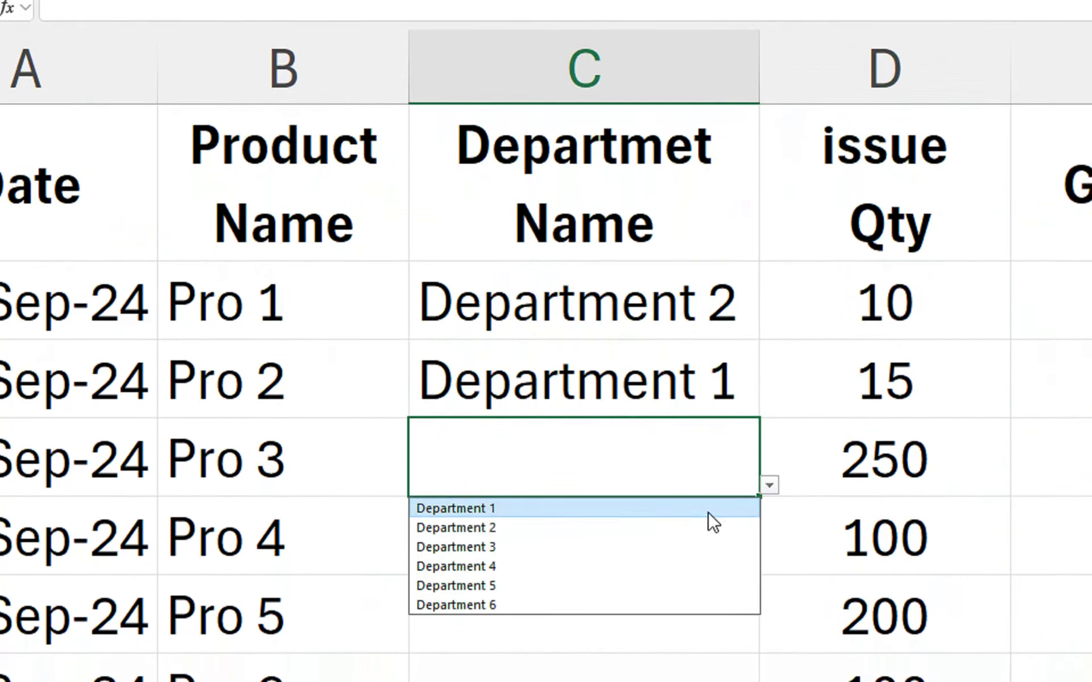
left_click(708, 513)
left_click(862, 458)
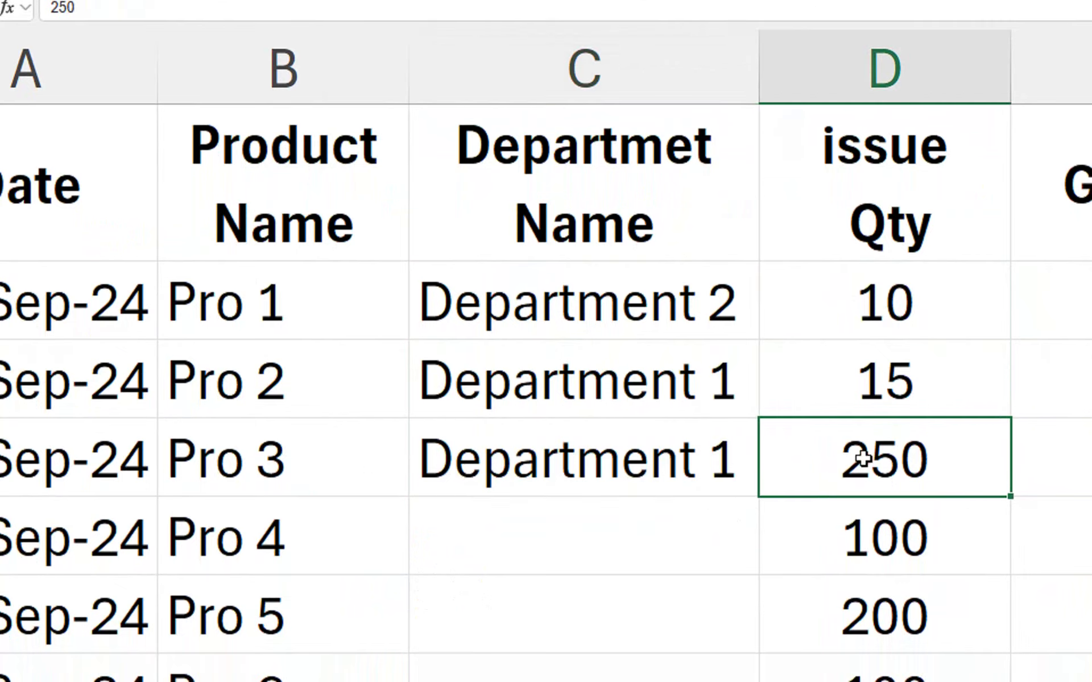
type("5")
key("Return")
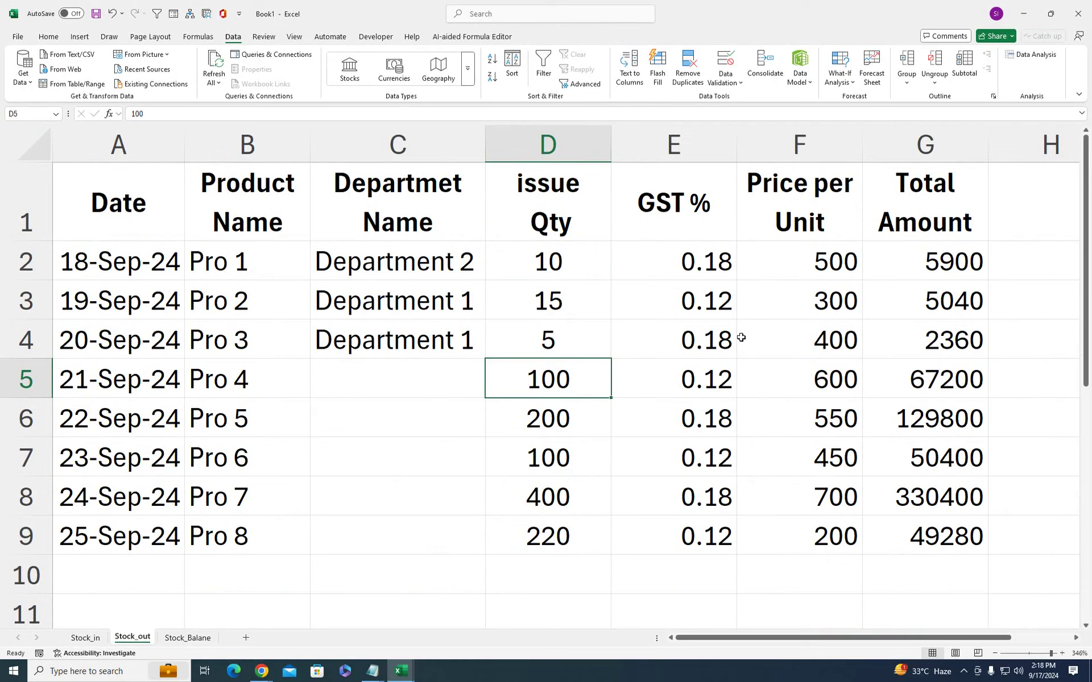
Choose Department 4 for Pro 4 in C5 and set its issue quantity in D5 to 5
left_click(428, 370)
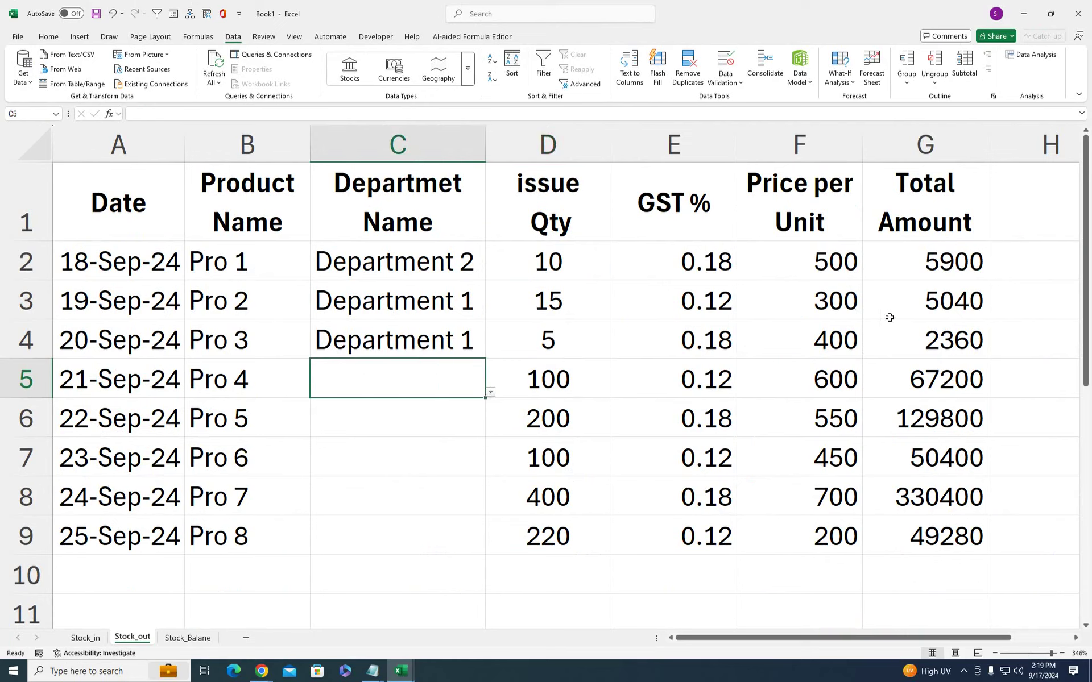
left_click(490, 392)
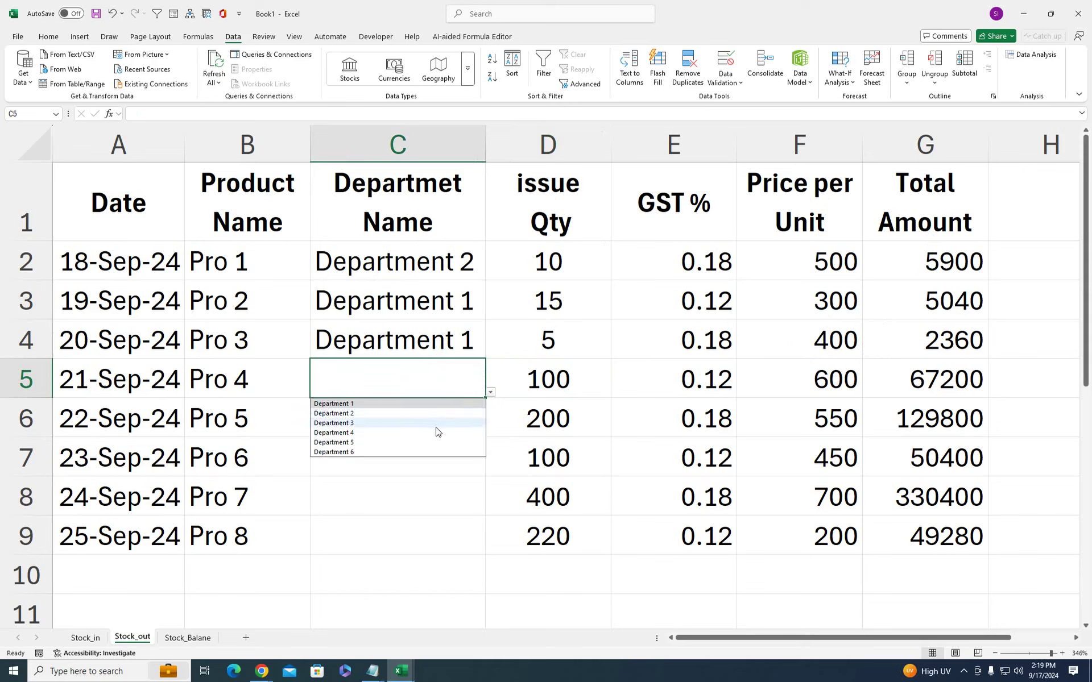
left_click(433, 432)
left_click(564, 393)
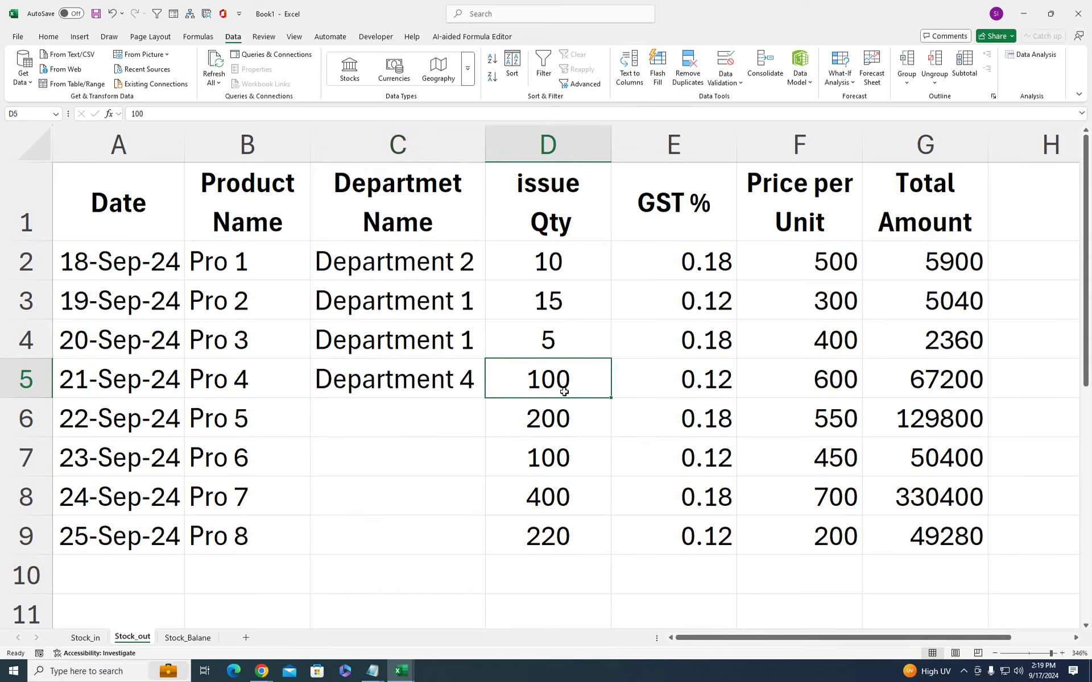
type("5")
key("Return")
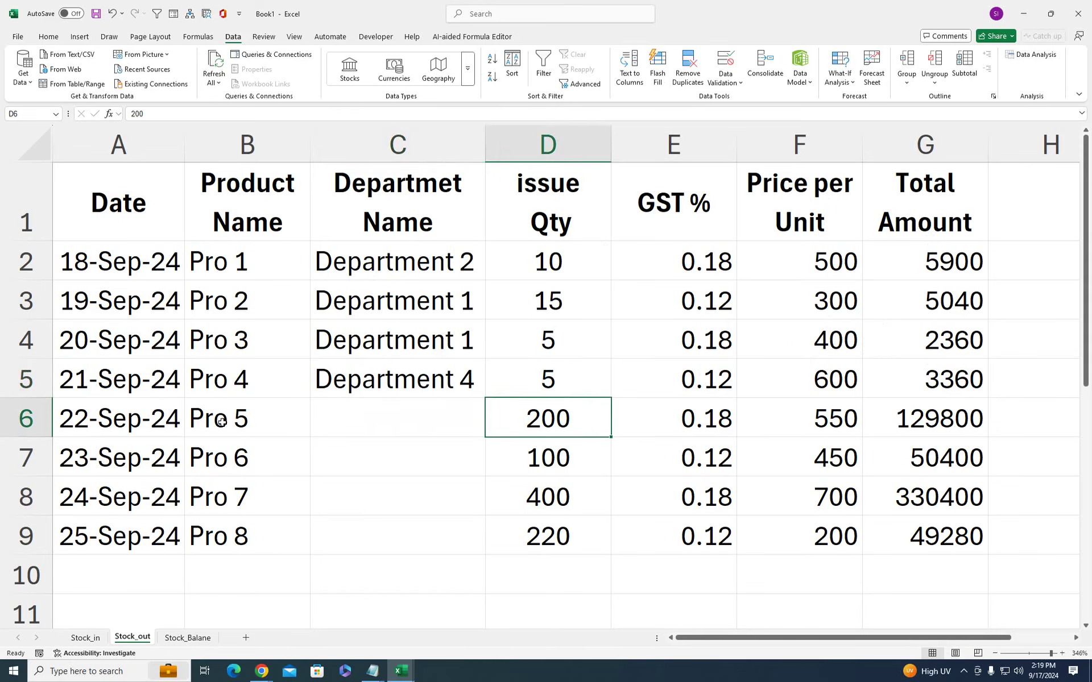
Complete the 22-Sep-24 row with Department 6, product Pro 4 and issue quantity 10
left_click(465, 424)
left_click(490, 432)
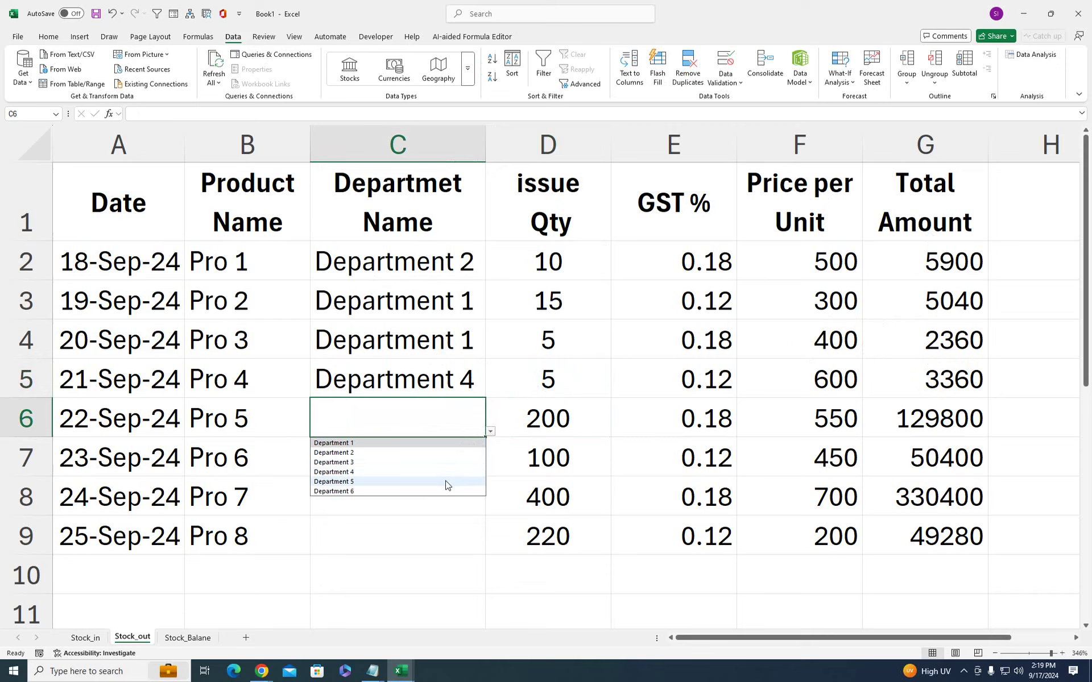
left_click(426, 492)
left_click(306, 426)
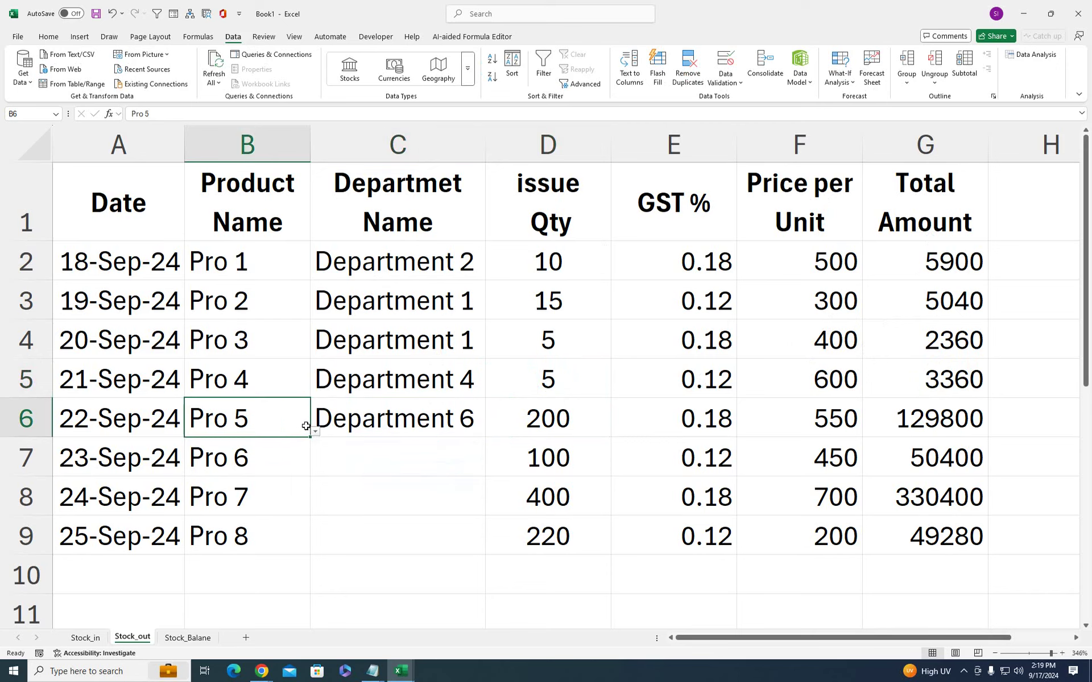
left_click(315, 432)
left_click(275, 472)
left_click(487, 426)
type("10")
key("Return")
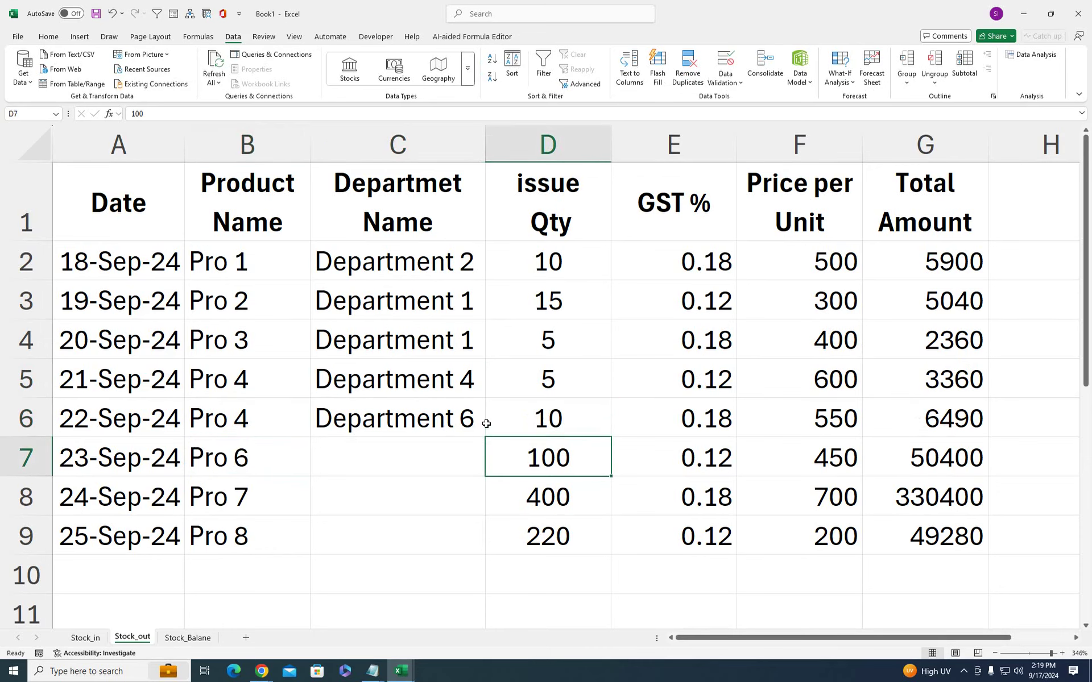
Choose Department 3 for Pro 6 in C7 and set its issue quantity in D7 to 10
left_click(455, 442)
left_click(490, 470)
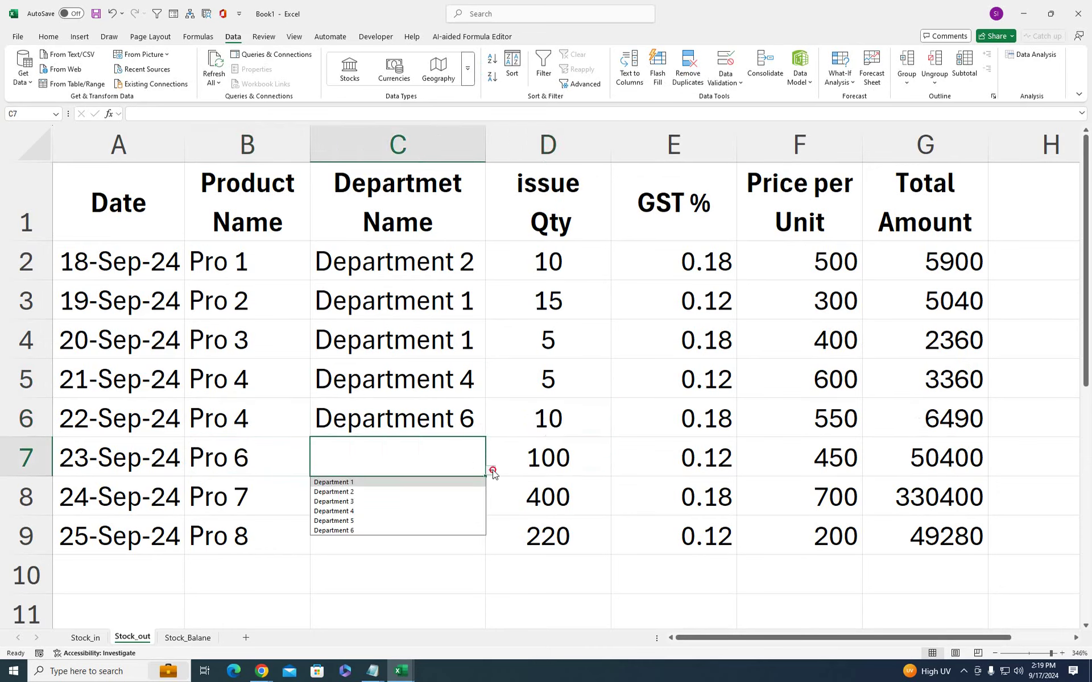
left_click(438, 502)
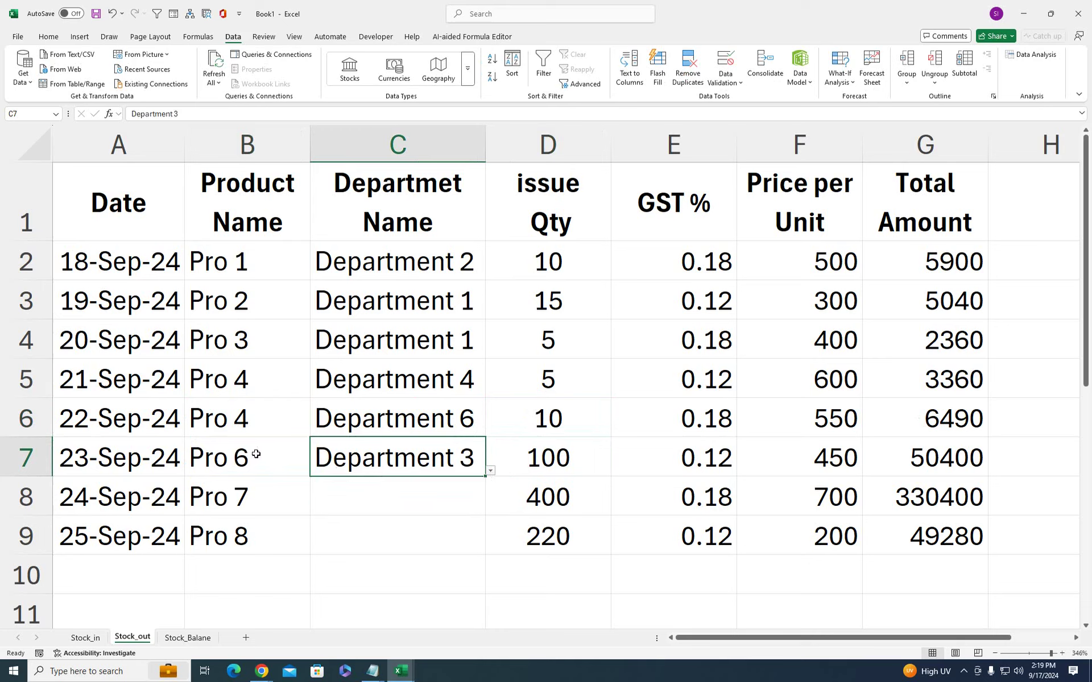
left_click(552, 466)
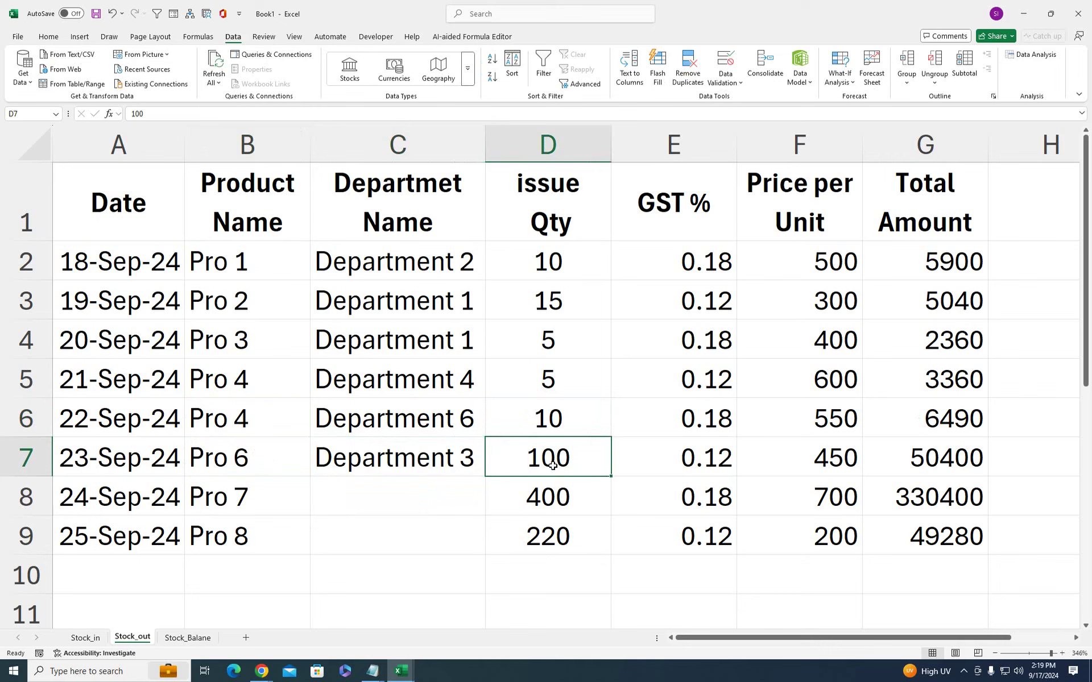
key("F2")
key("BackSpace")
key("Return")
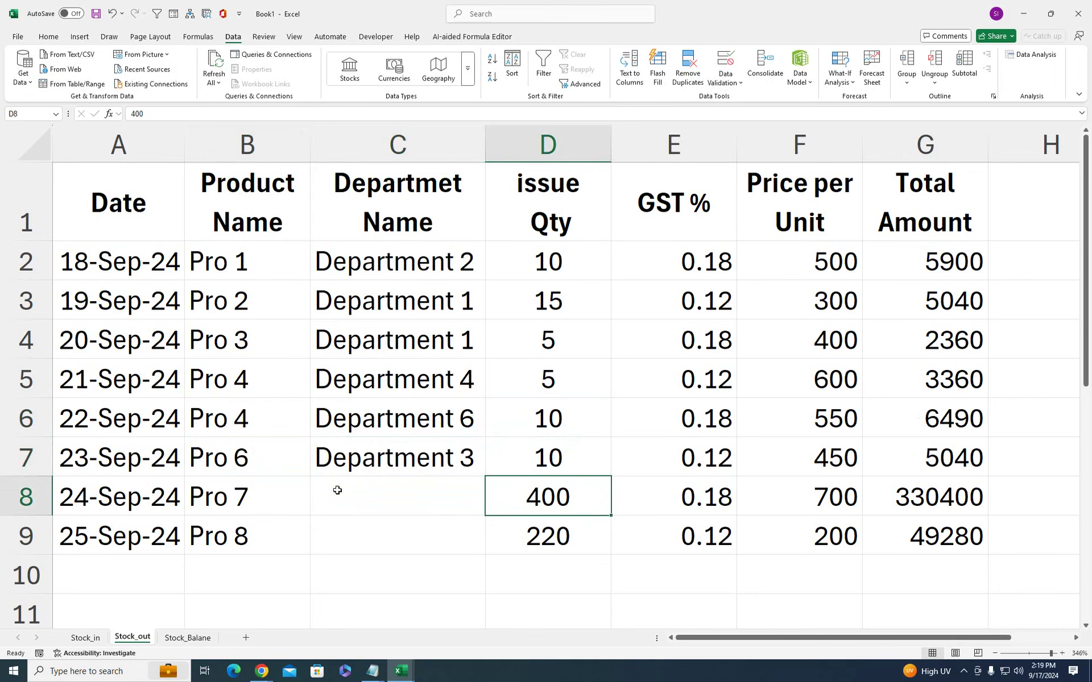
Change the 24-Sep-24 row's product in B8 to Pro 5 and choose Department 5 in C8
left_click(302, 514)
left_click(315, 510)
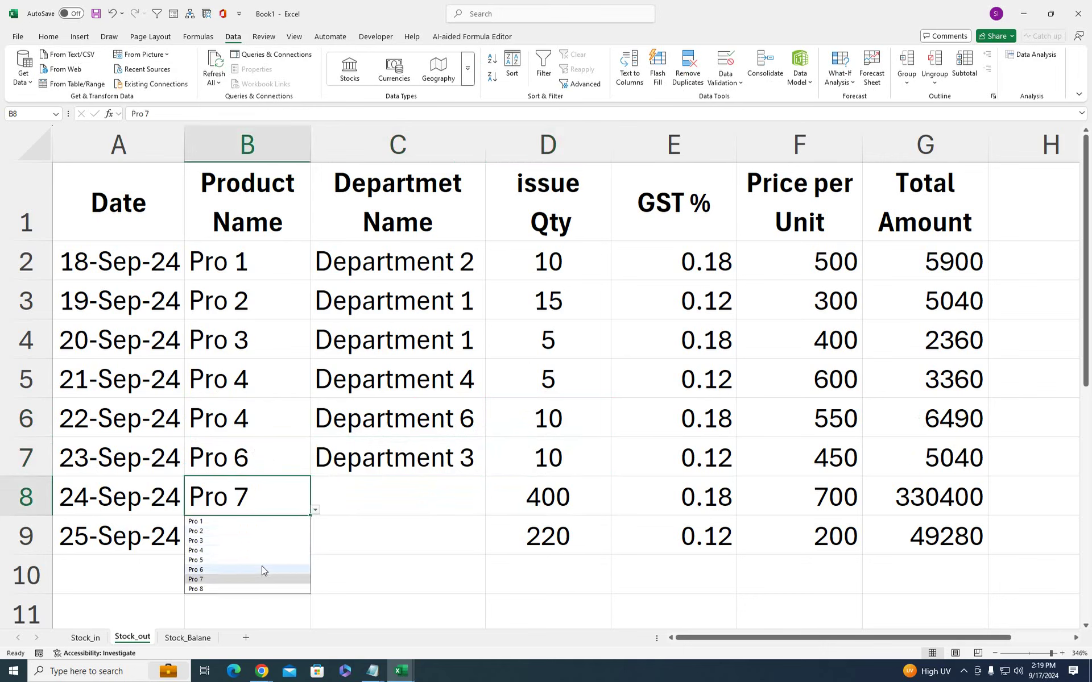
left_click(261, 563)
left_click(336, 502)
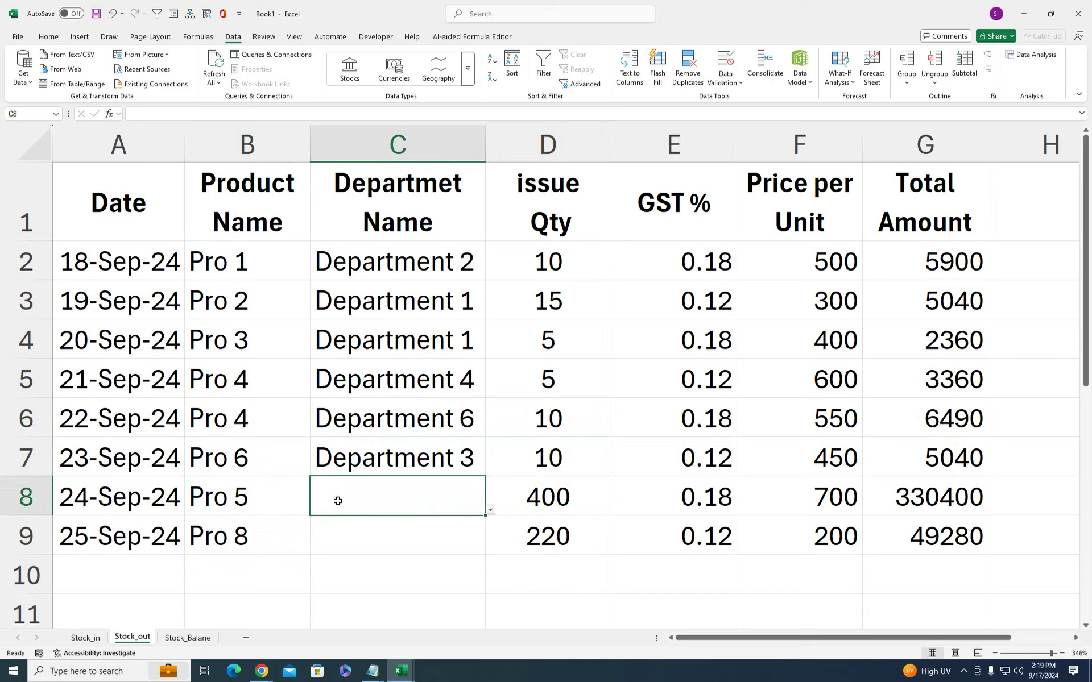
left_click(495, 513)
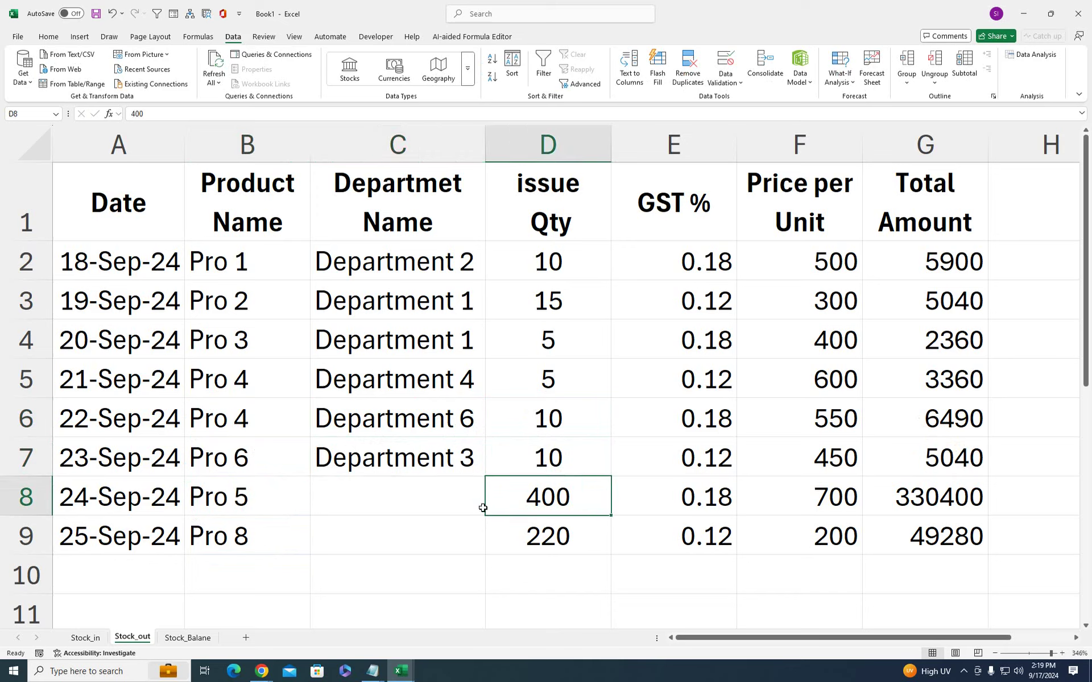
left_click(485, 506)
left_click(490, 510)
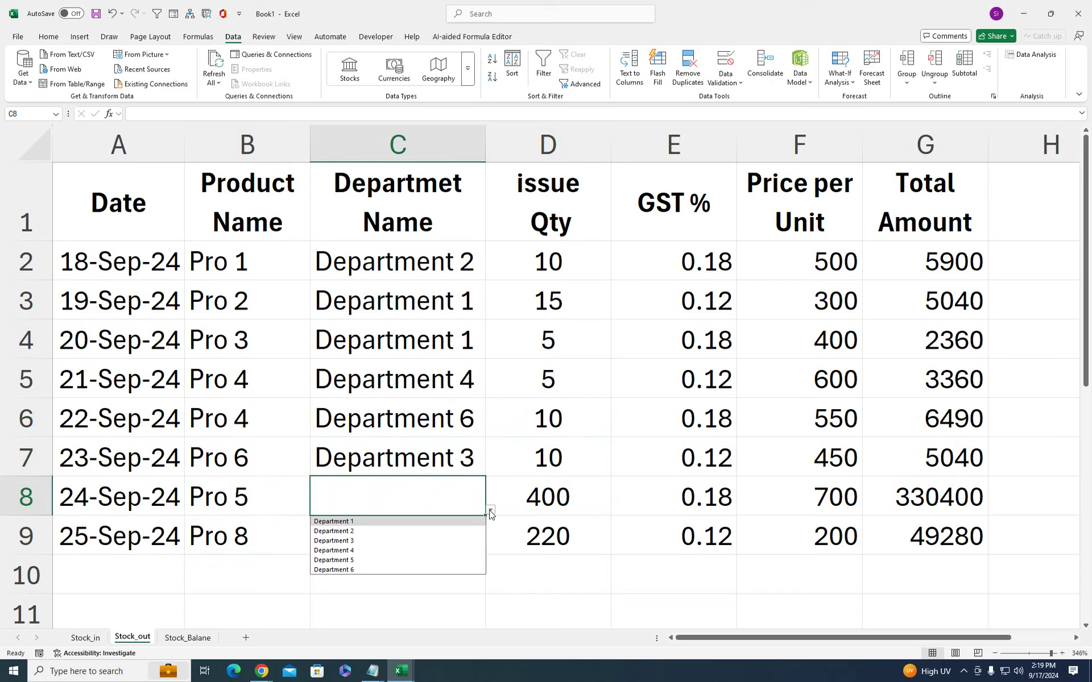
left_click(407, 559)
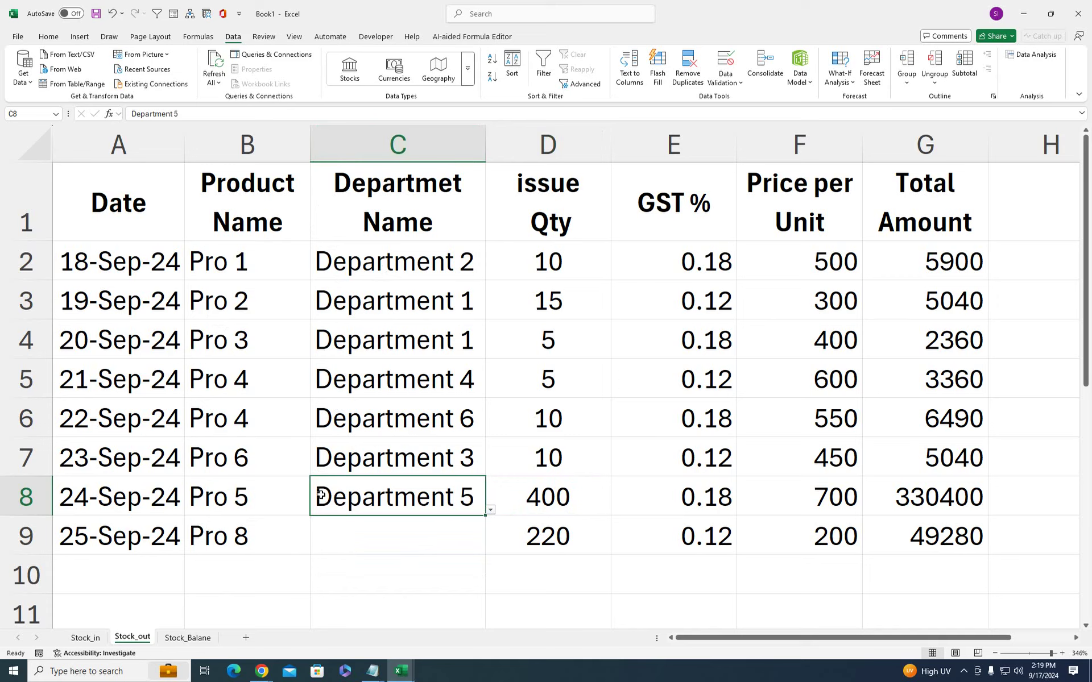
Change the 25-Sep-24 row's product in B9 to Pro 7 and choose Department 2 in C9
left_click(287, 538)
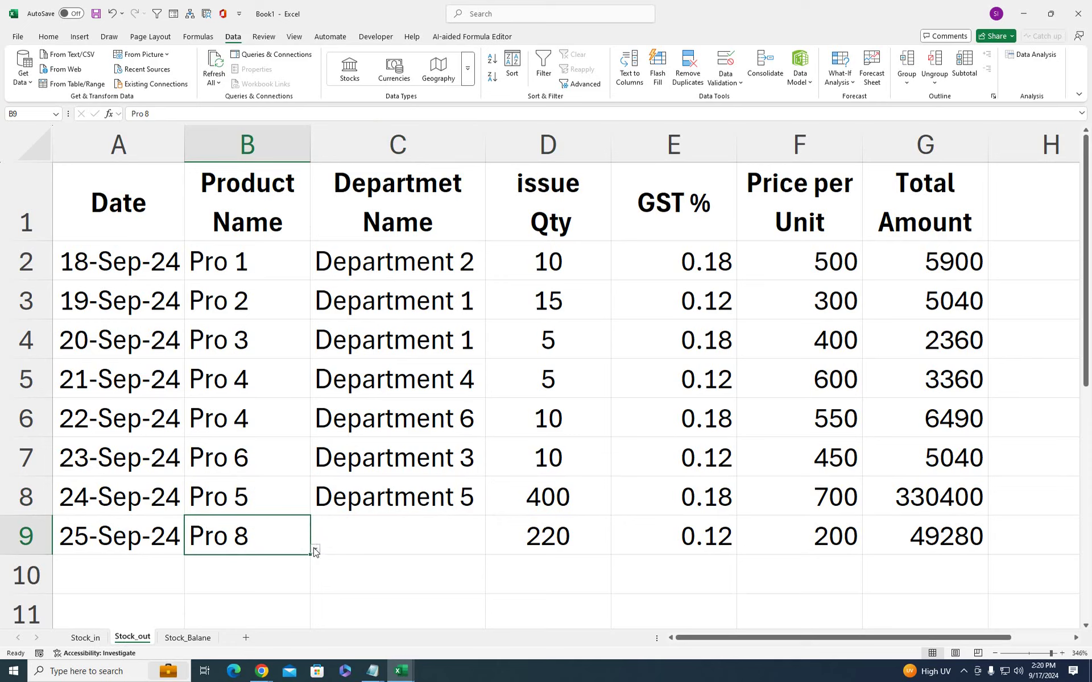
left_click(315, 549)
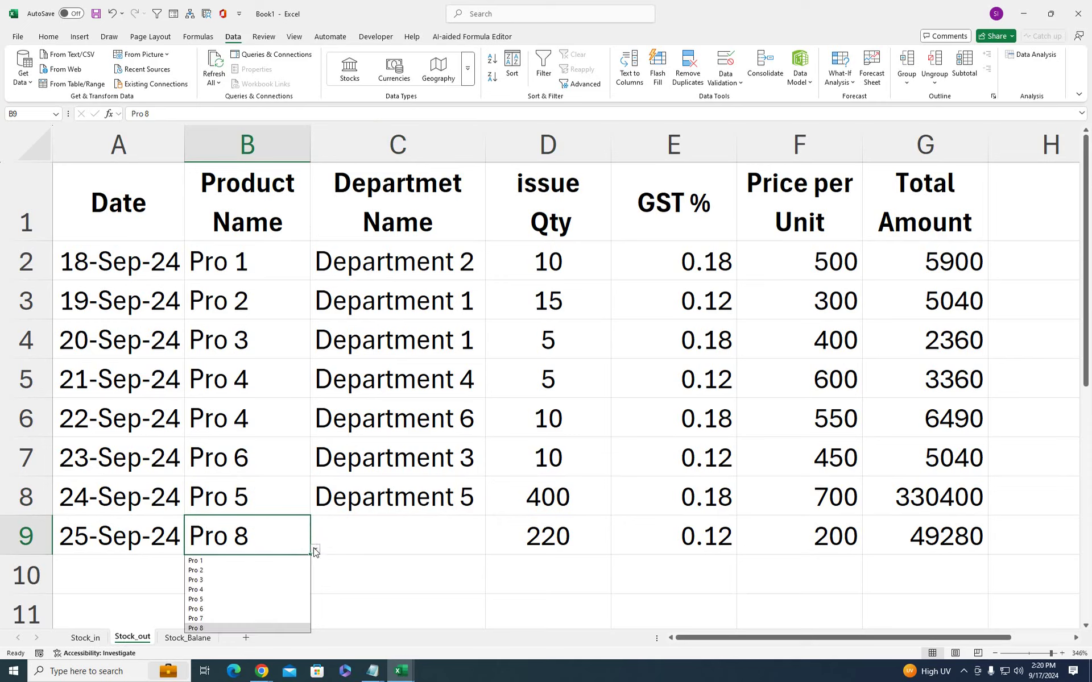
left_click(239, 618)
left_click(405, 522)
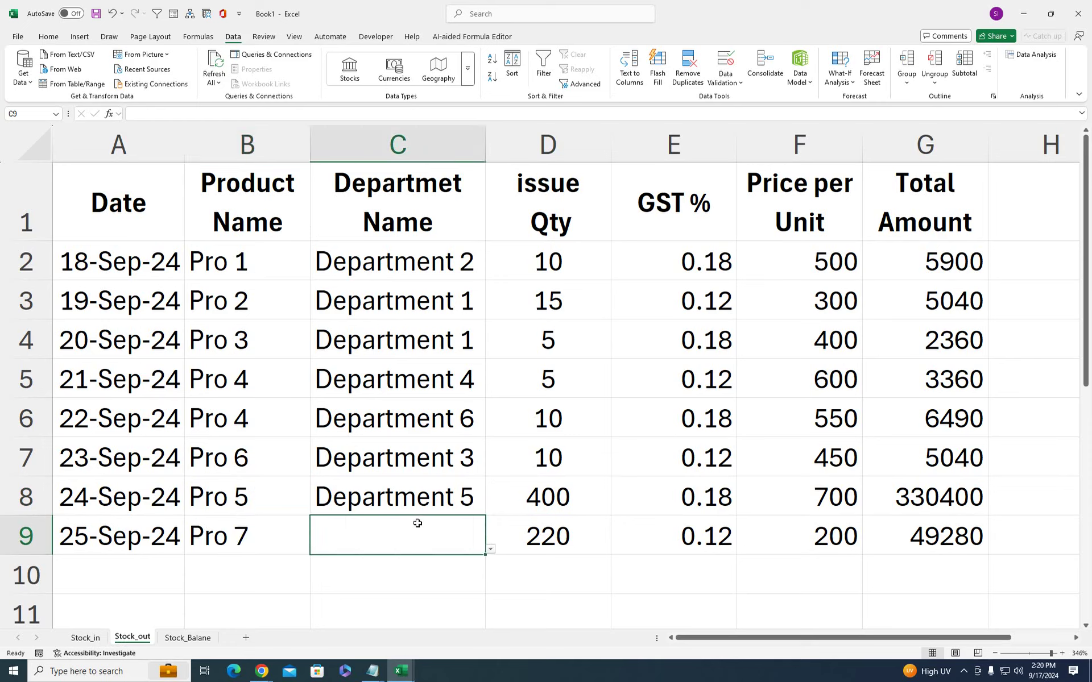
left_click(491, 550)
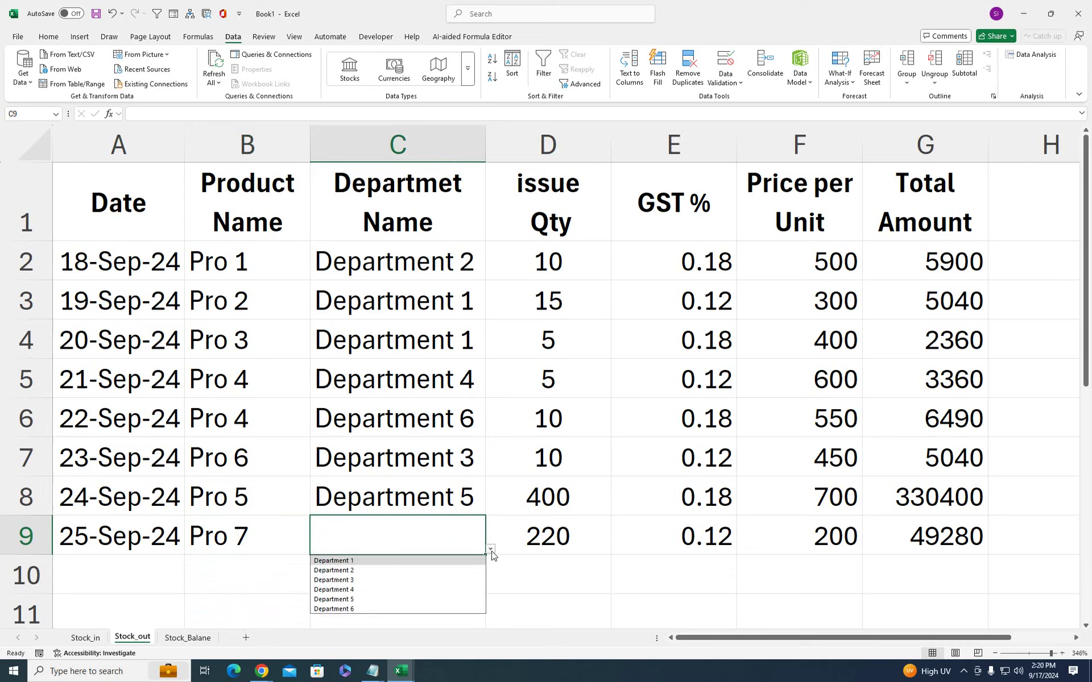
left_click(408, 571)
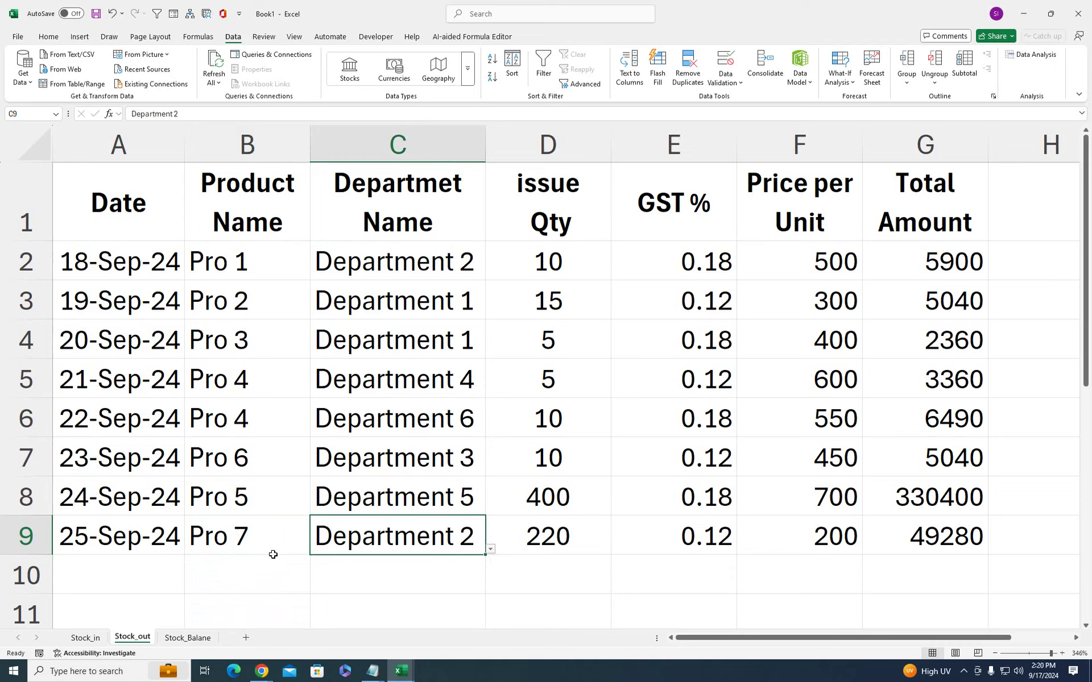
Fill the date 25-Sep-24 from A9 down into A10 to start a new issue row
left_click(128, 573)
left_click_drag(147, 539, 162, 569)
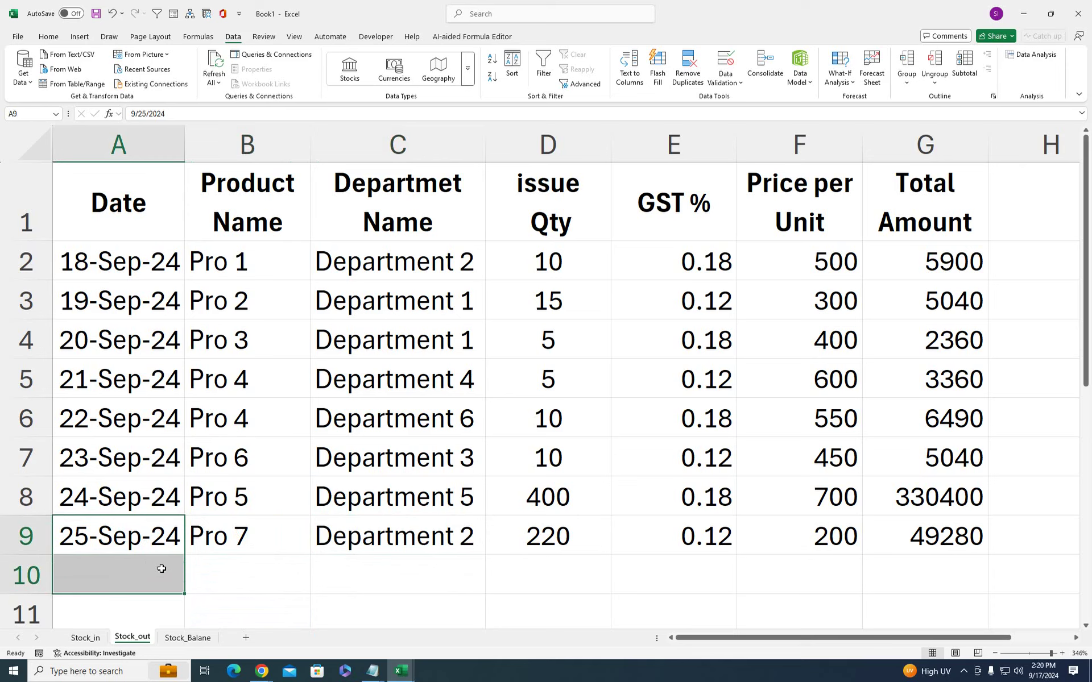
key("ctrl+d")
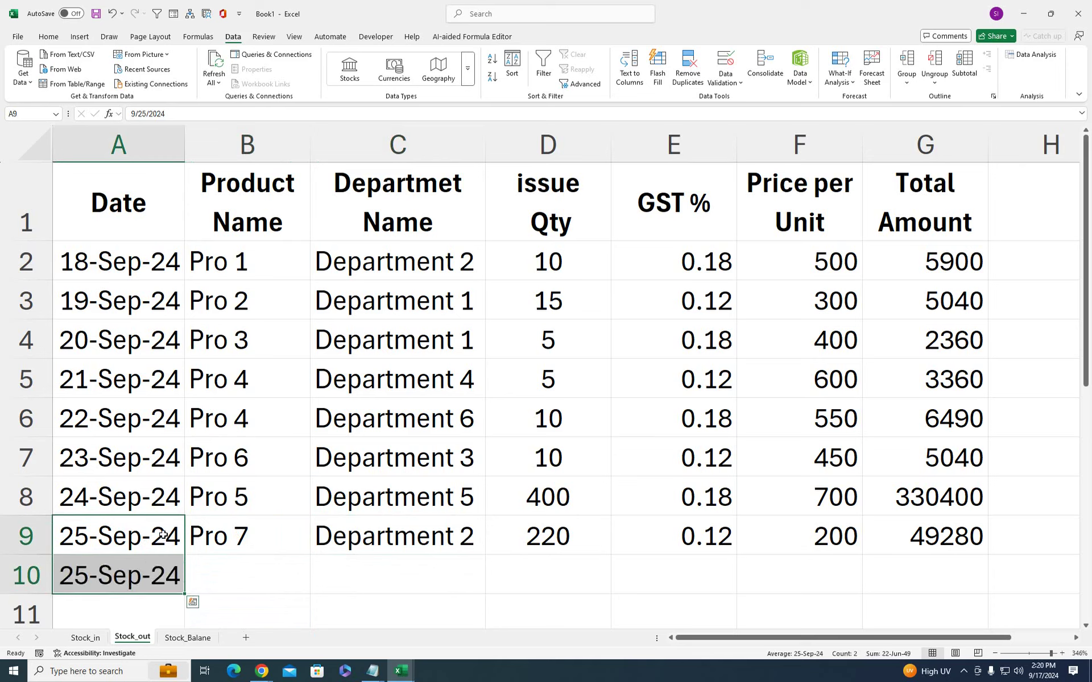
Complete row 10 with product Pro 8, Department 3 and issue quantity 20
left_click(247, 547)
key("Down")
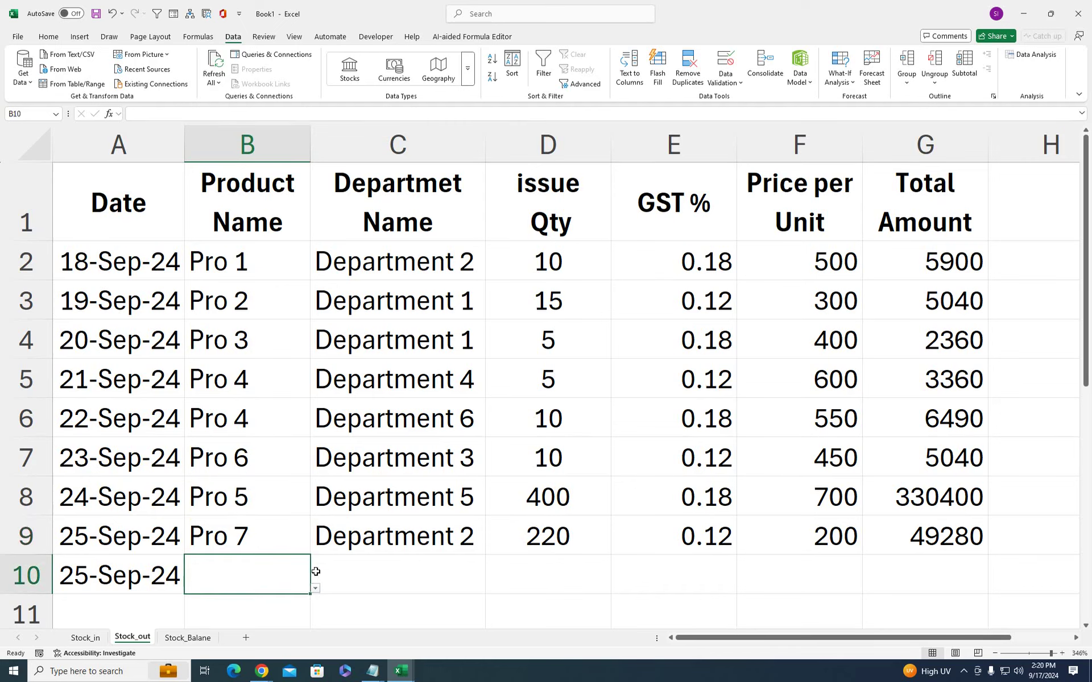
left_click(314, 587)
left_click(258, 545)
left_click(419, 573)
left_click(490, 586)
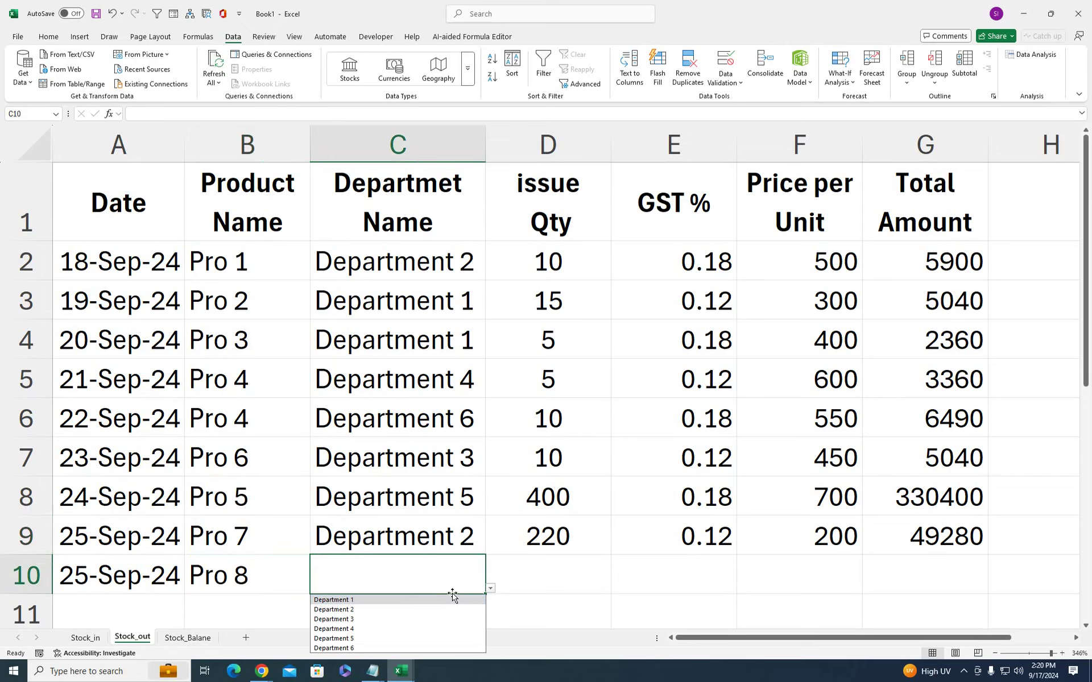
left_click(402, 618)
left_click(539, 574)
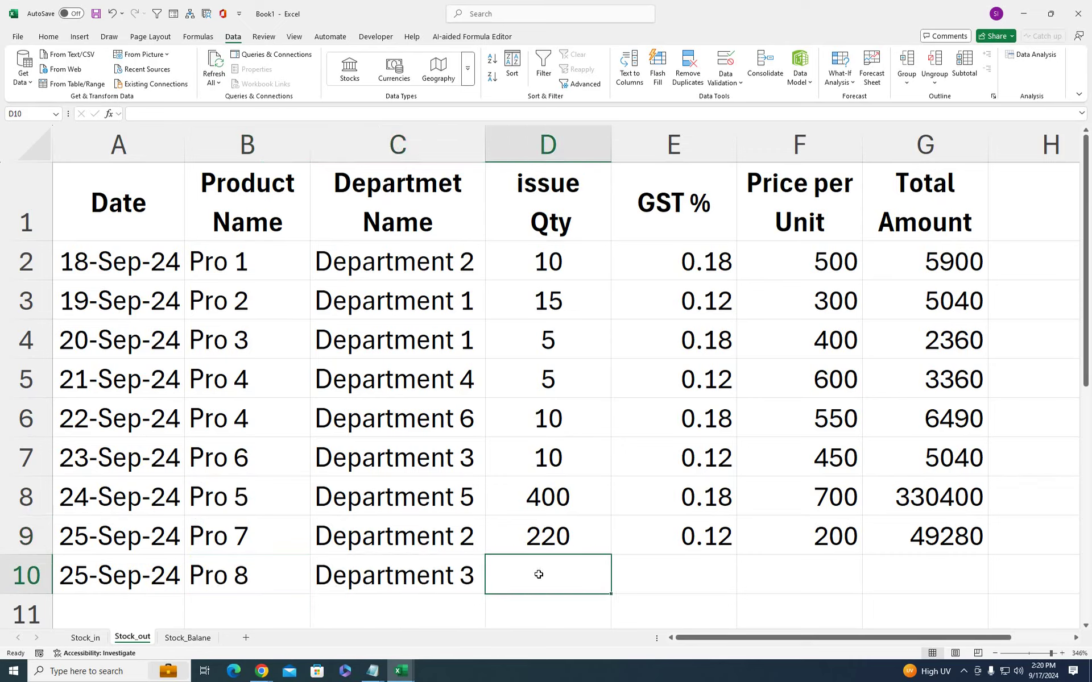
type("20")
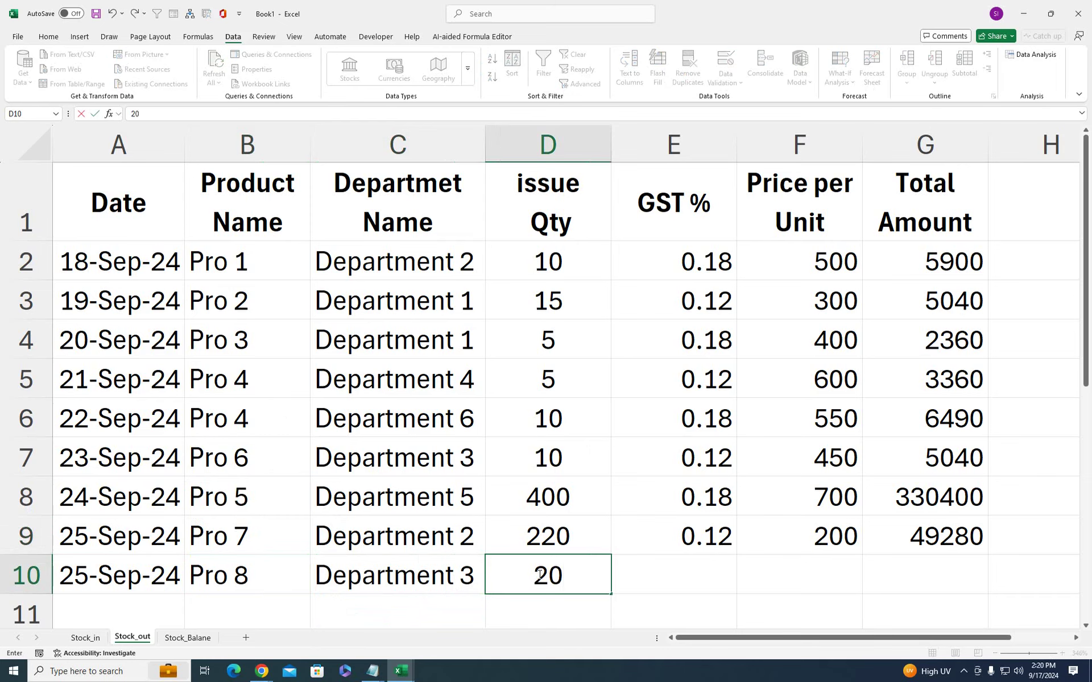
key("Return")
Set the issue quantity to 25 in D8 and to 12 in D9
left_click_drag(614, 414, 637, 132)
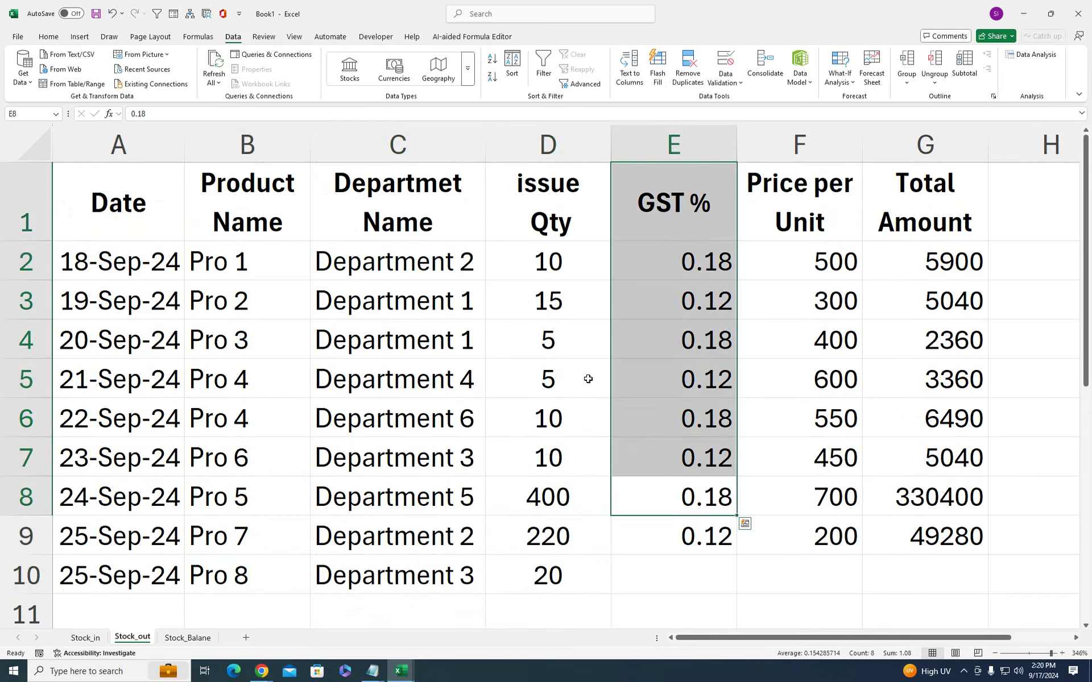
left_click(549, 497)
type("25")
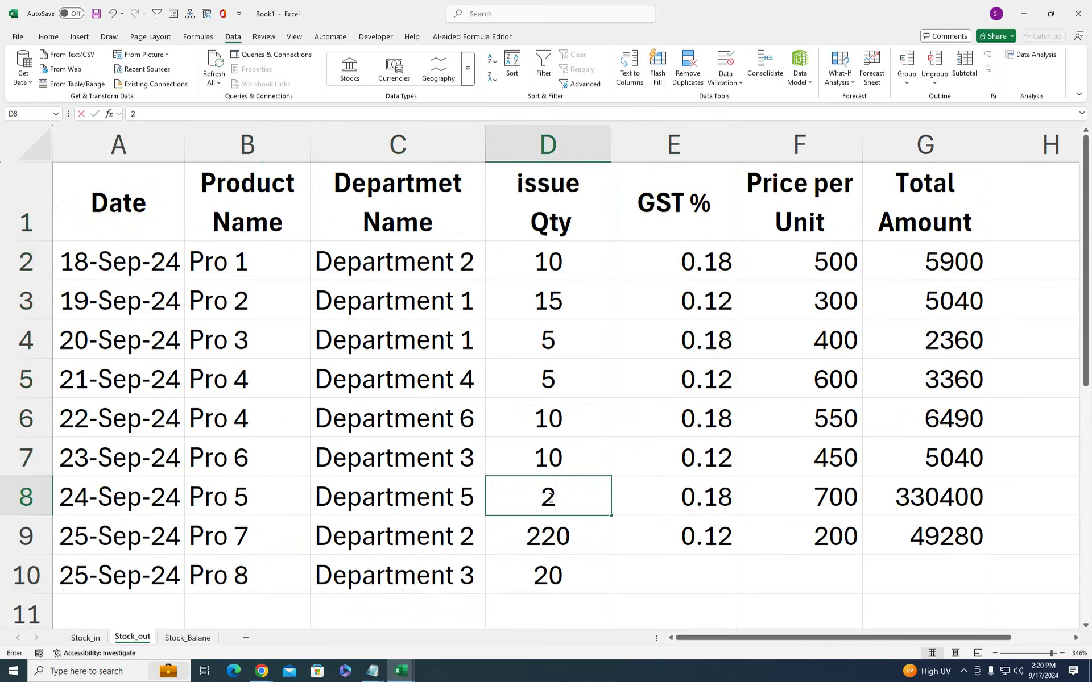
key("Return")
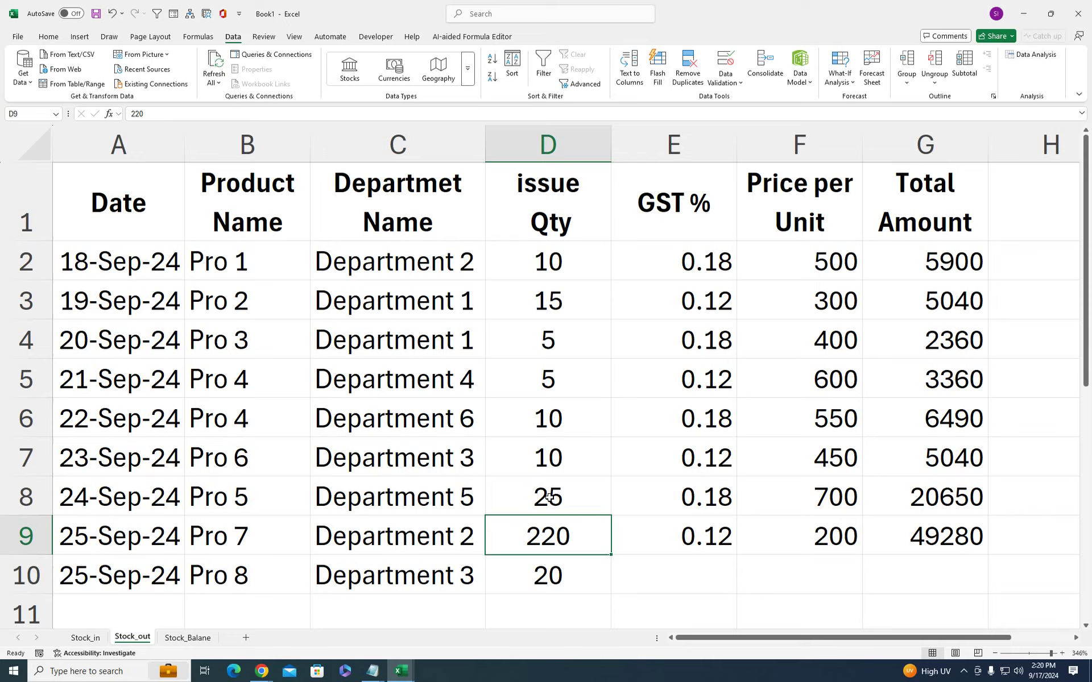
type("12")
key("Return")
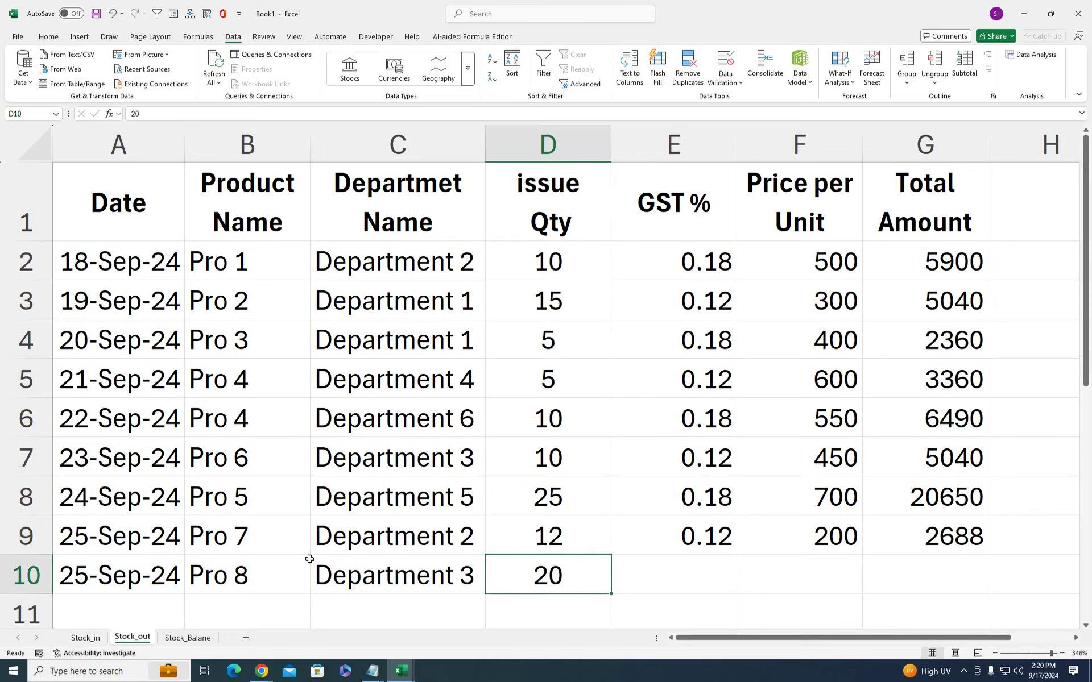
Copy the 0.18 GST rate from E8 into E10 for the Pro 8 row
left_click(671, 531)
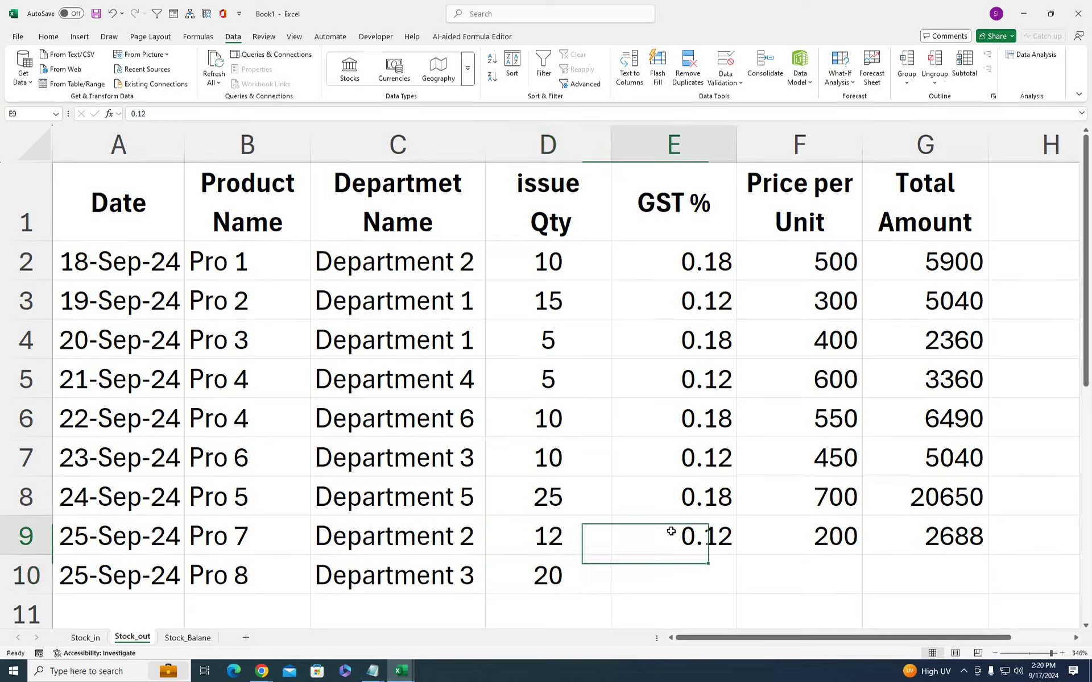
left_click(715, 507)
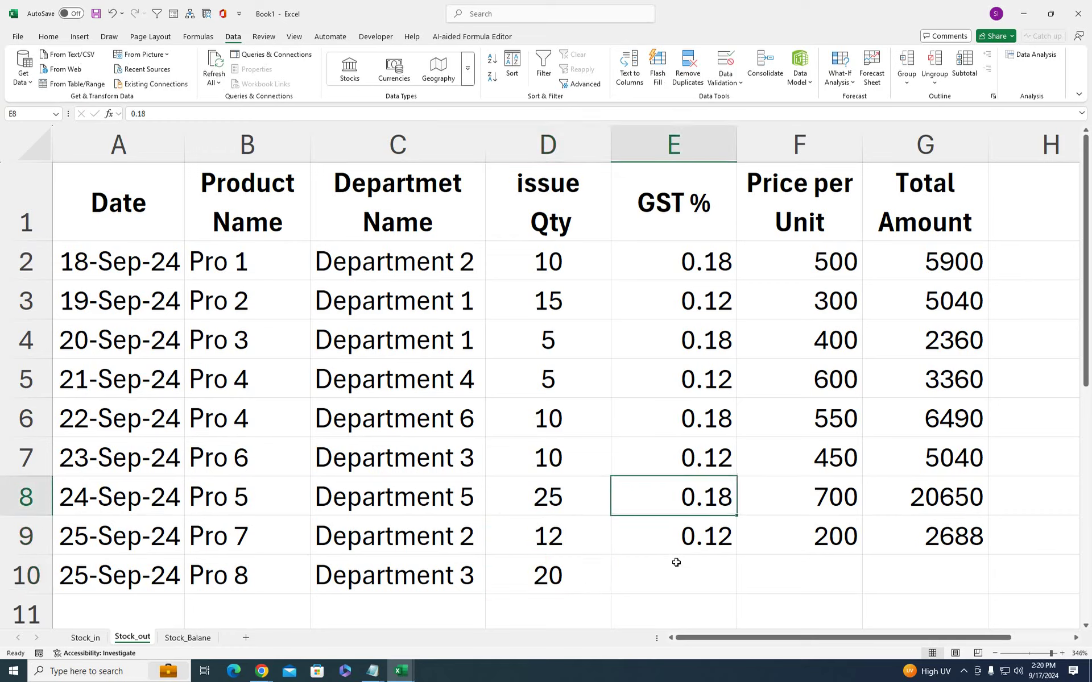
key("ctrl+c")
key("Down")
key("Down")
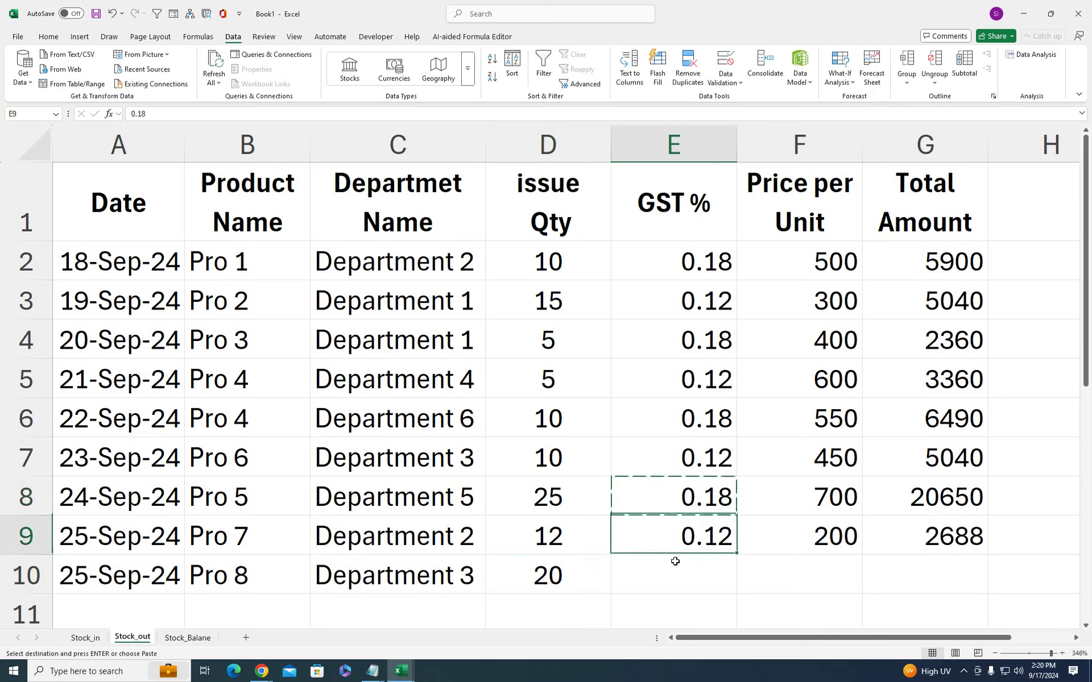
key("ctrl+v")
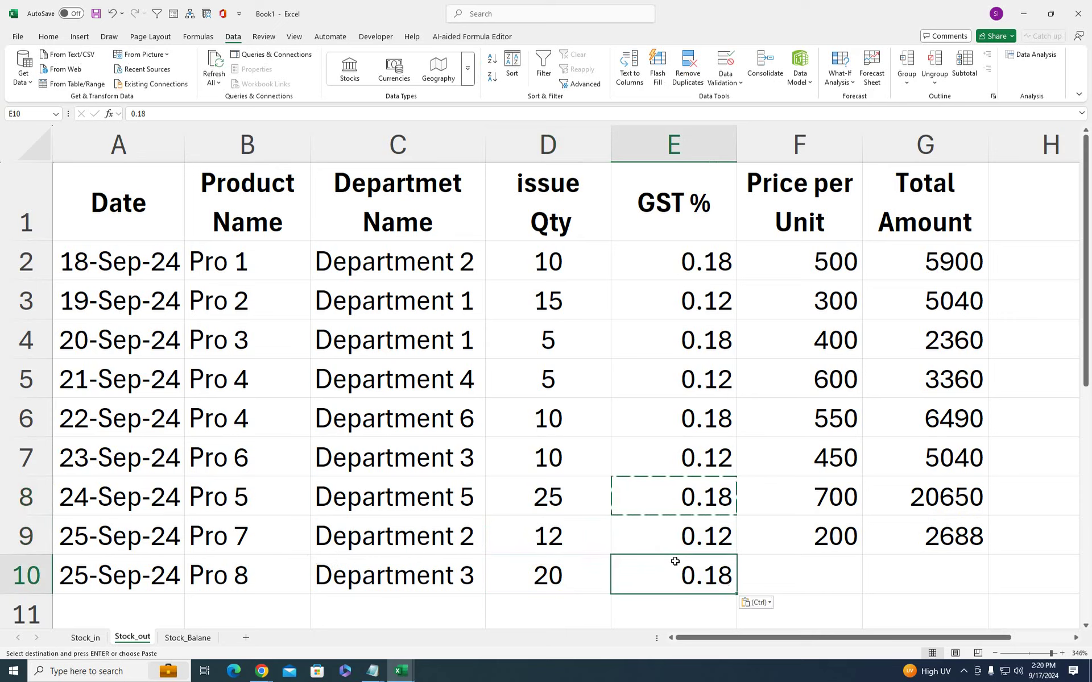
Examine the product names and unit prices in Stock_in against the product entries in Stock_out
key("Right")
key("Right")
key("Up")
key("Left")
key("Down")
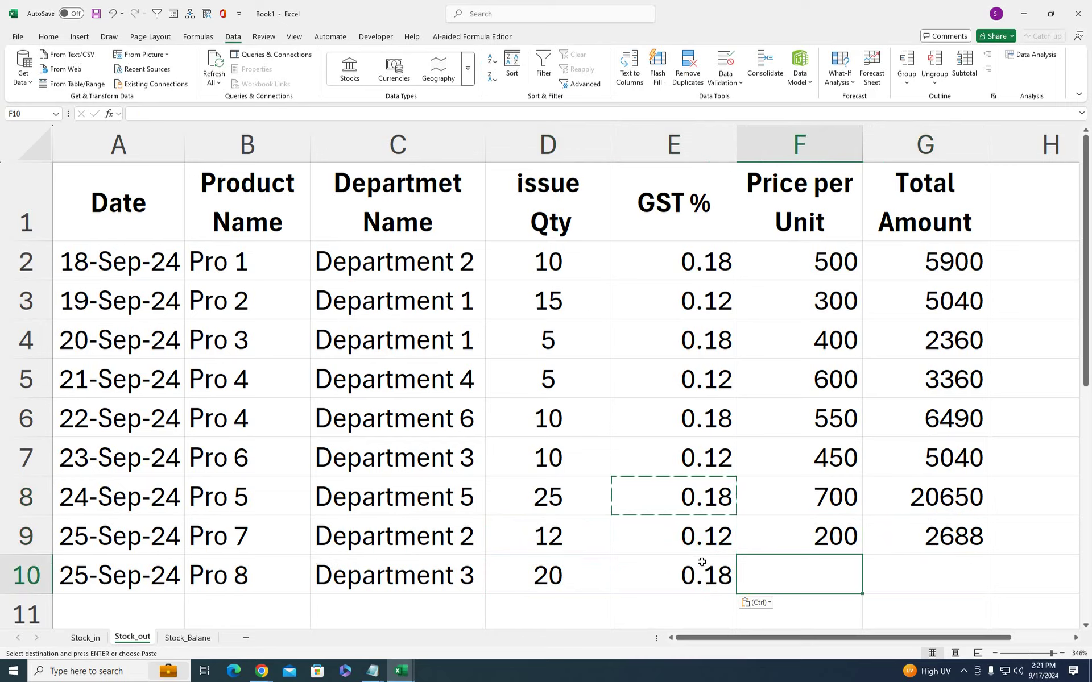
key("ctrl")
left_click(462, 425)
left_click(85, 638)
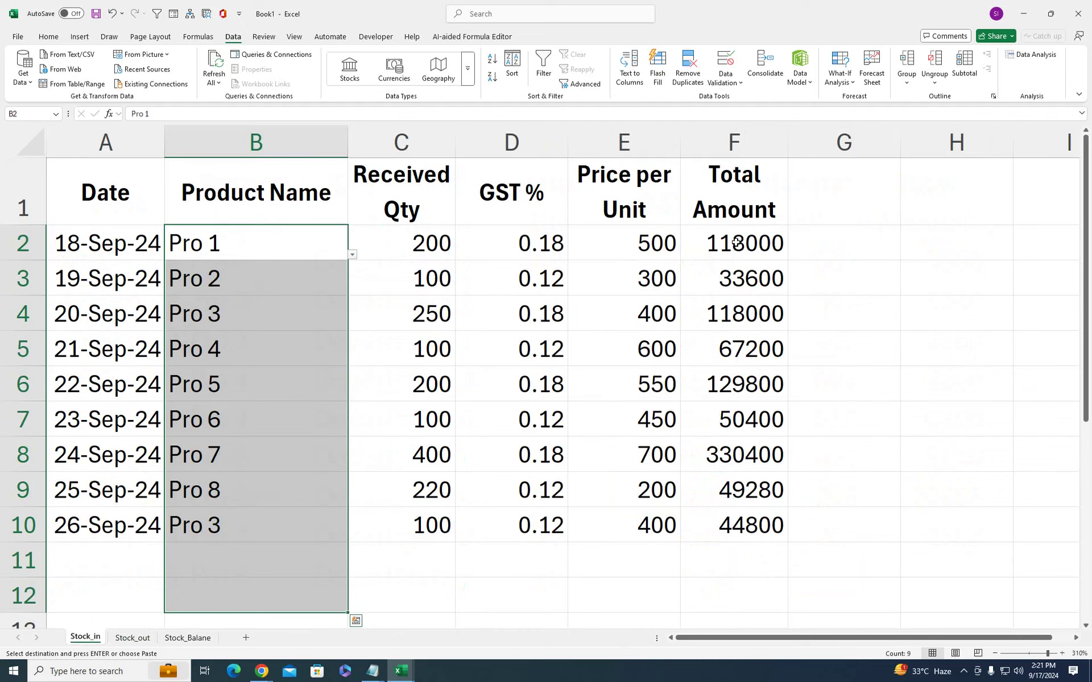
left_click_drag(654, 243, 618, 525)
left_click(210, 445)
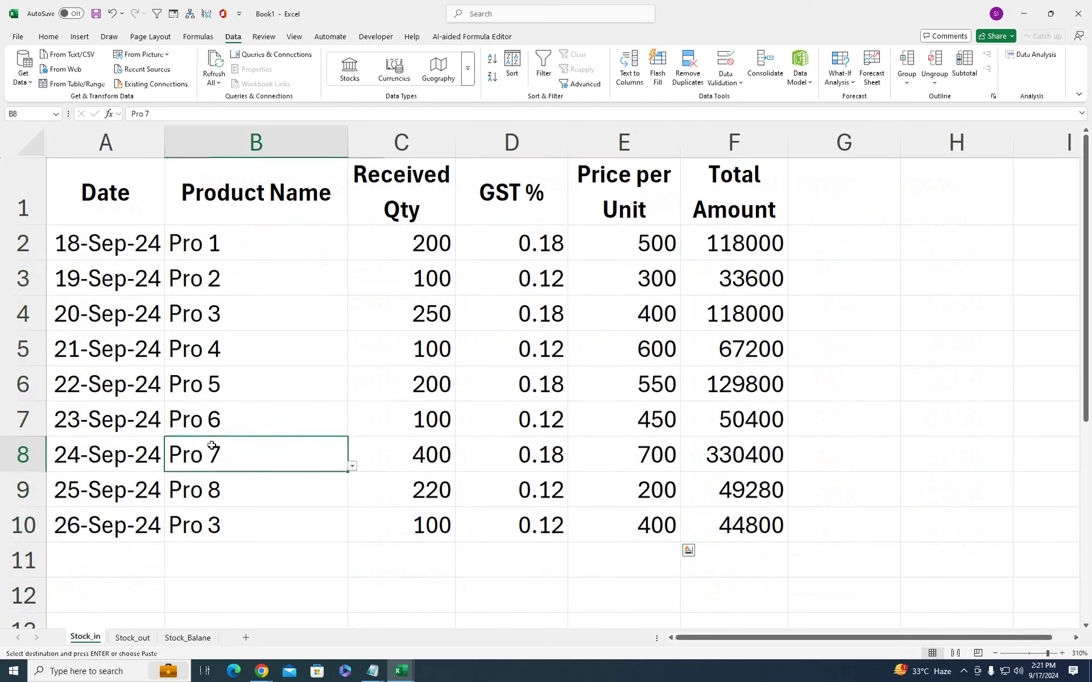
key("ctrl+Page_Down")
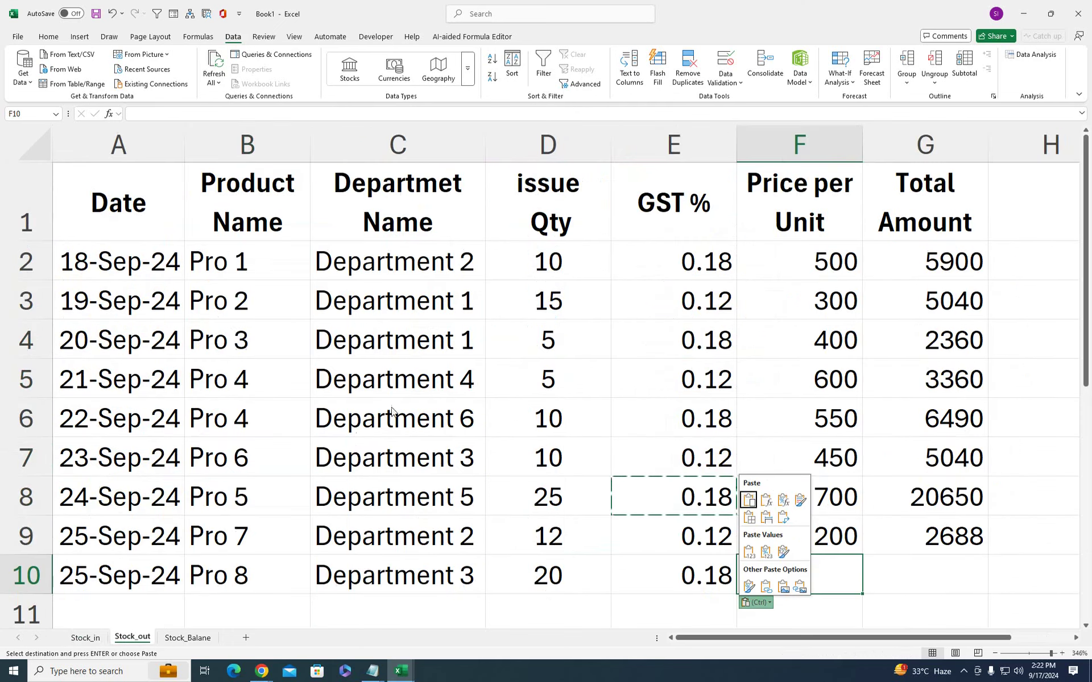
left_click(205, 311)
left_click(214, 302)
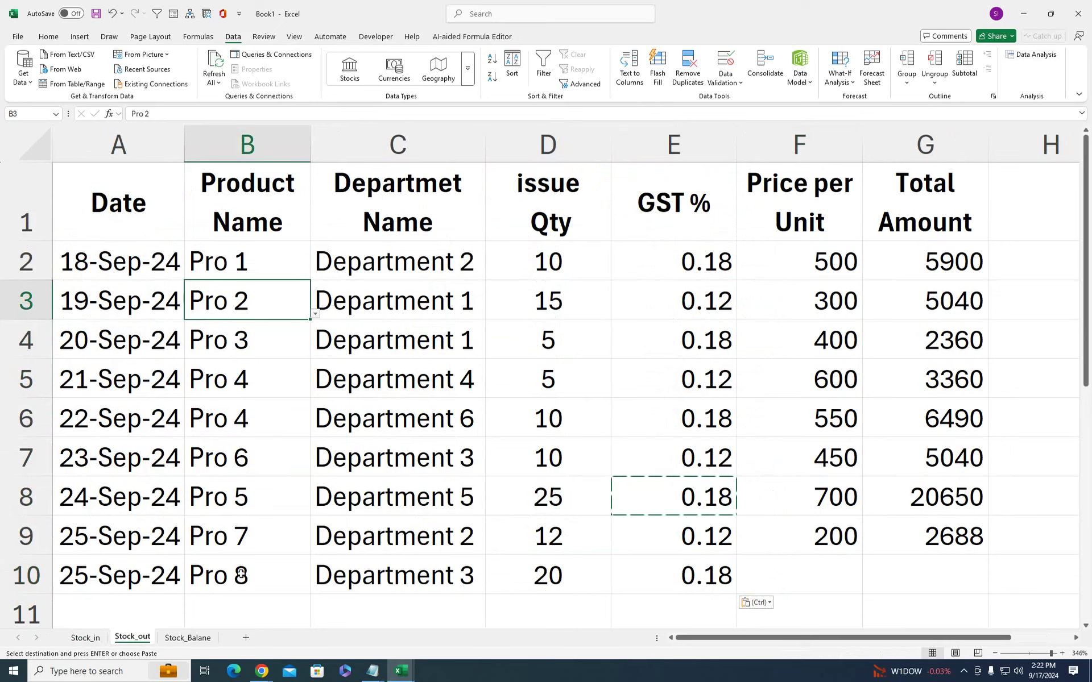
Clear the Price per Unit values in F2:F10 of the Stock_out sheet
left_click_drag(772, 520, 780, 564)
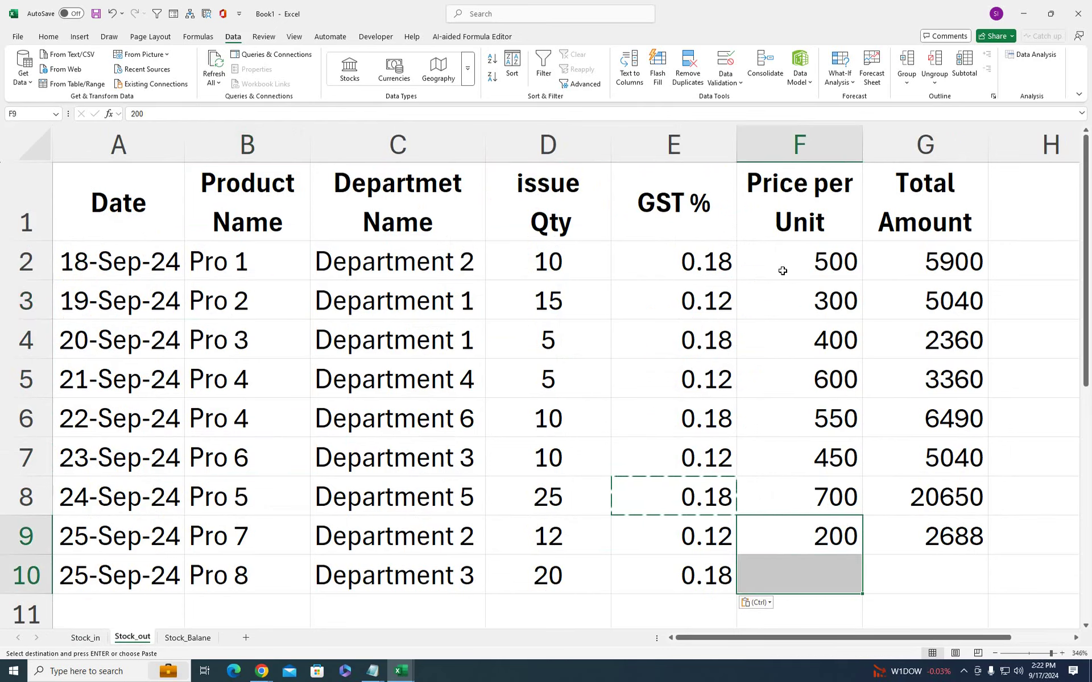
left_click_drag(783, 270, 779, 563)
key("Delete")
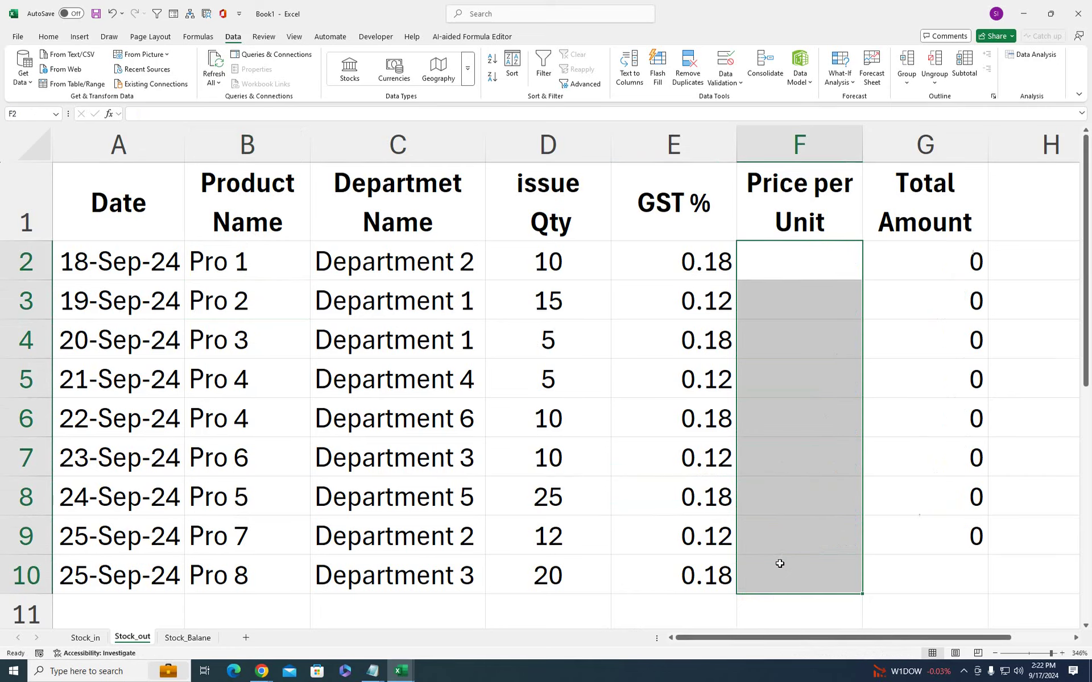
Begin a formula in F2 with IFERROR wrapping a VLOOKUP that uses B2 as its lookup value
type("=i")
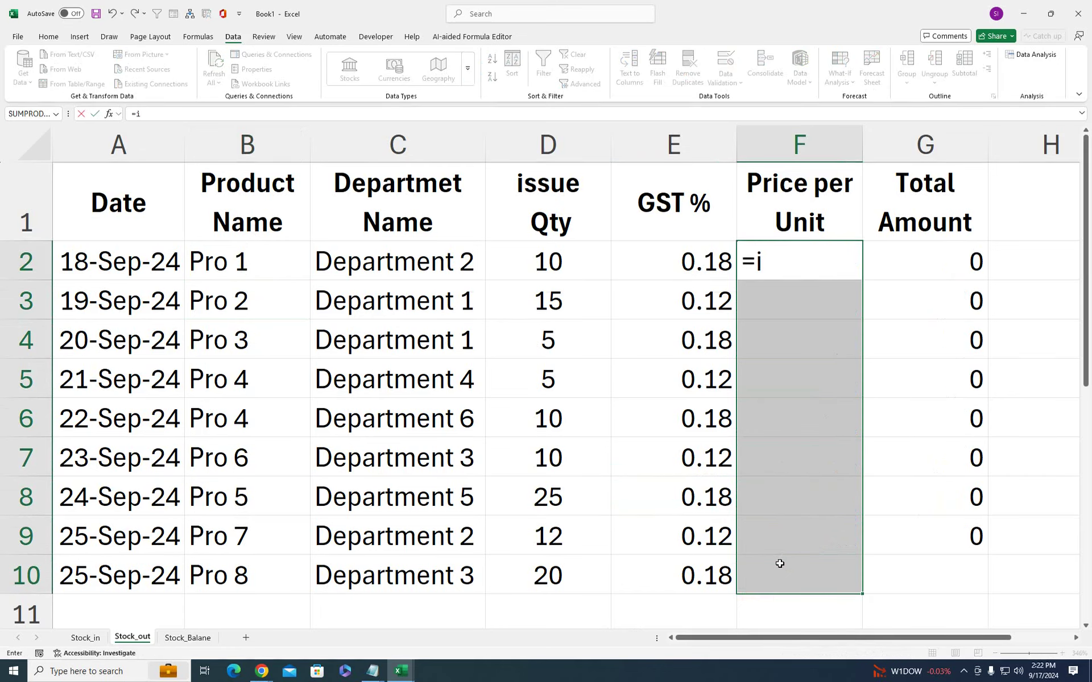
type("f")
key("Tab")
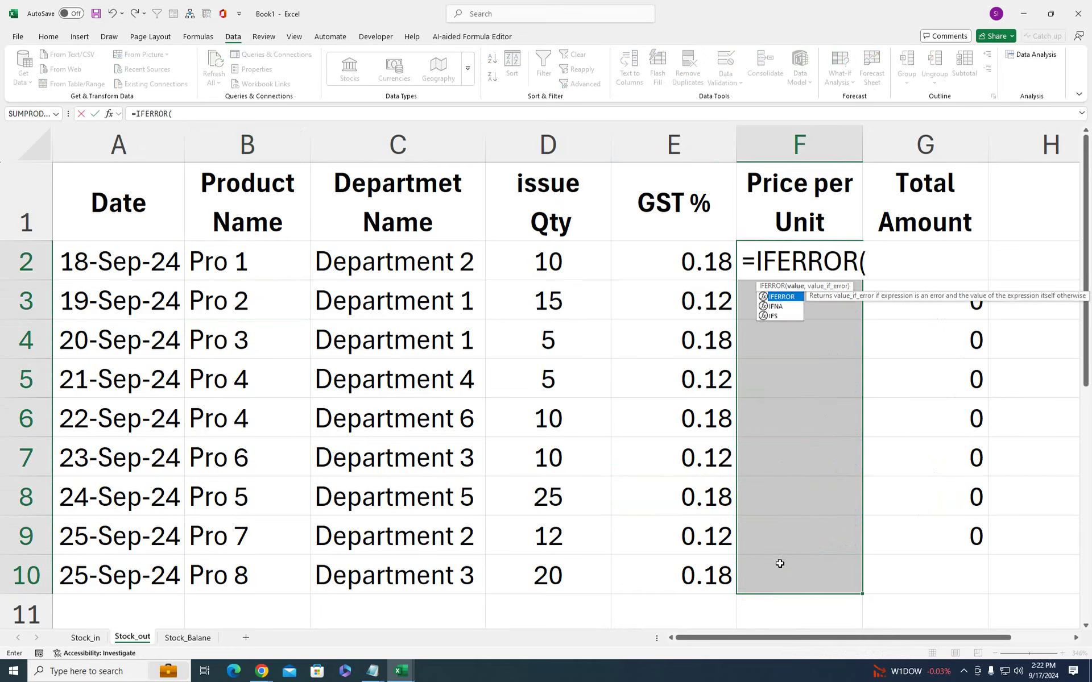
type("vl")
key("Tab")
type("q")
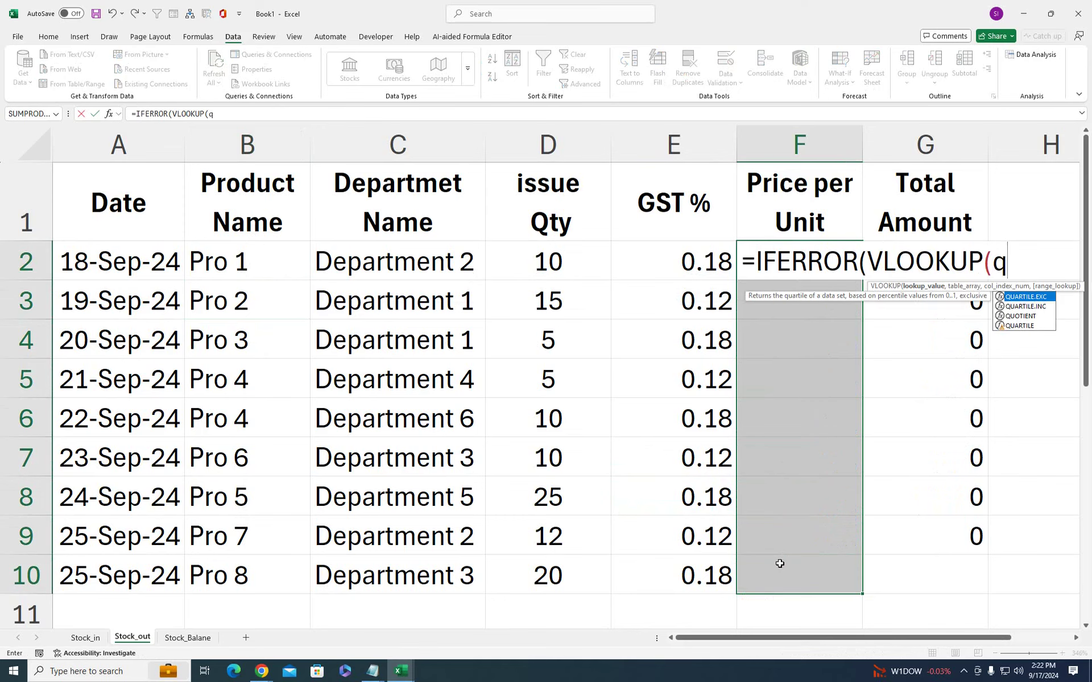
key("BackSpace")
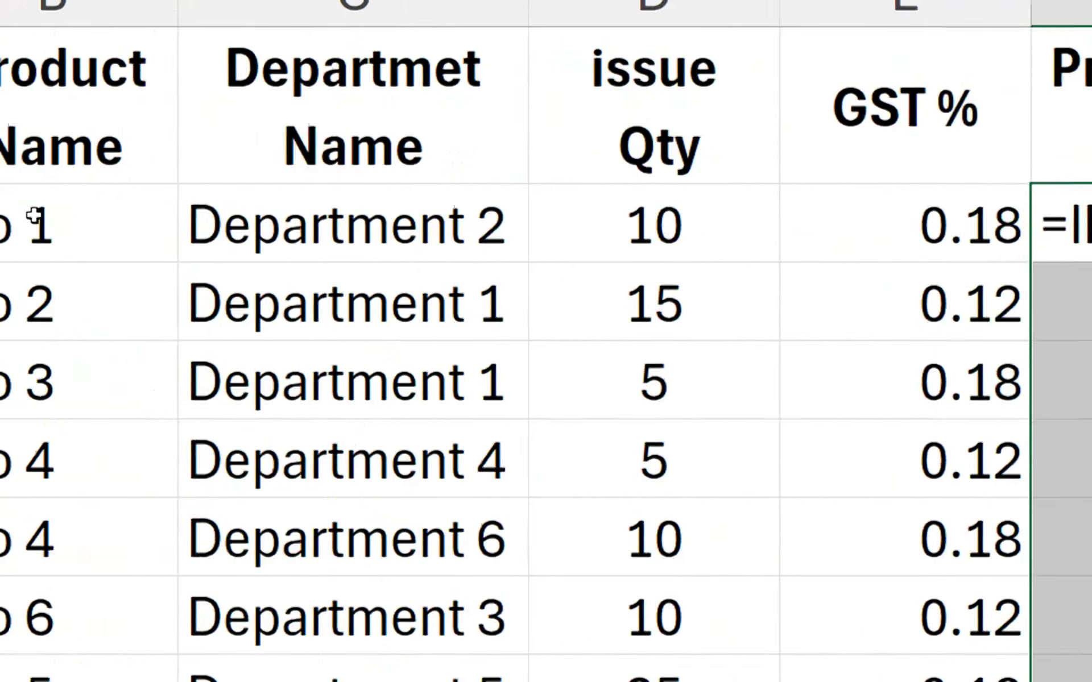
left_click(207, 222)
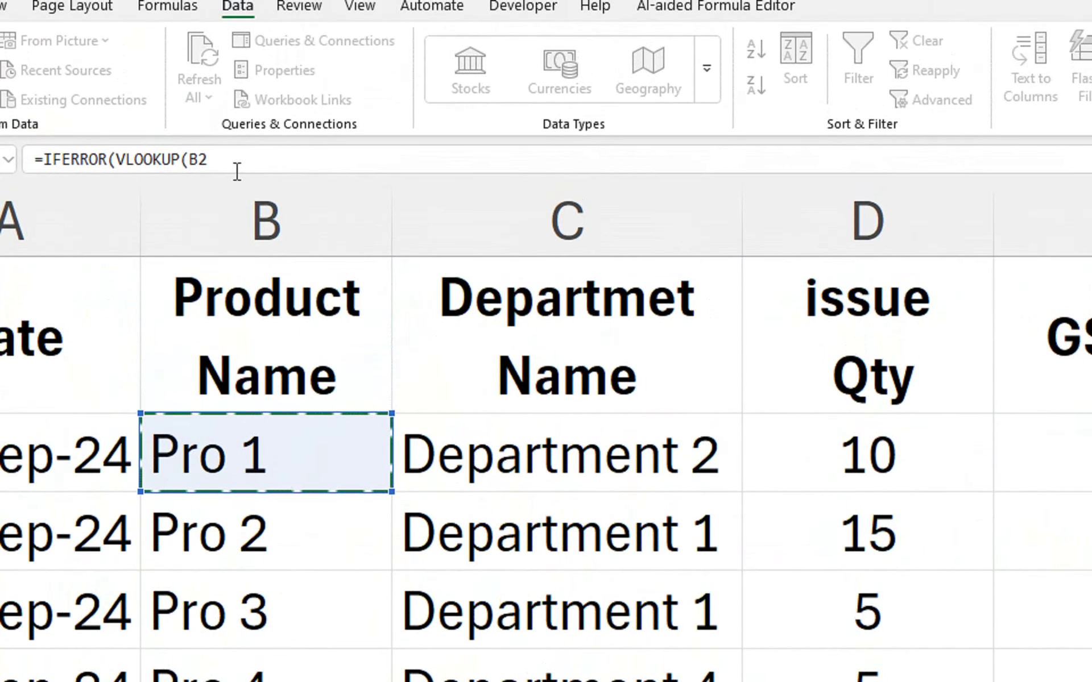
type(",")
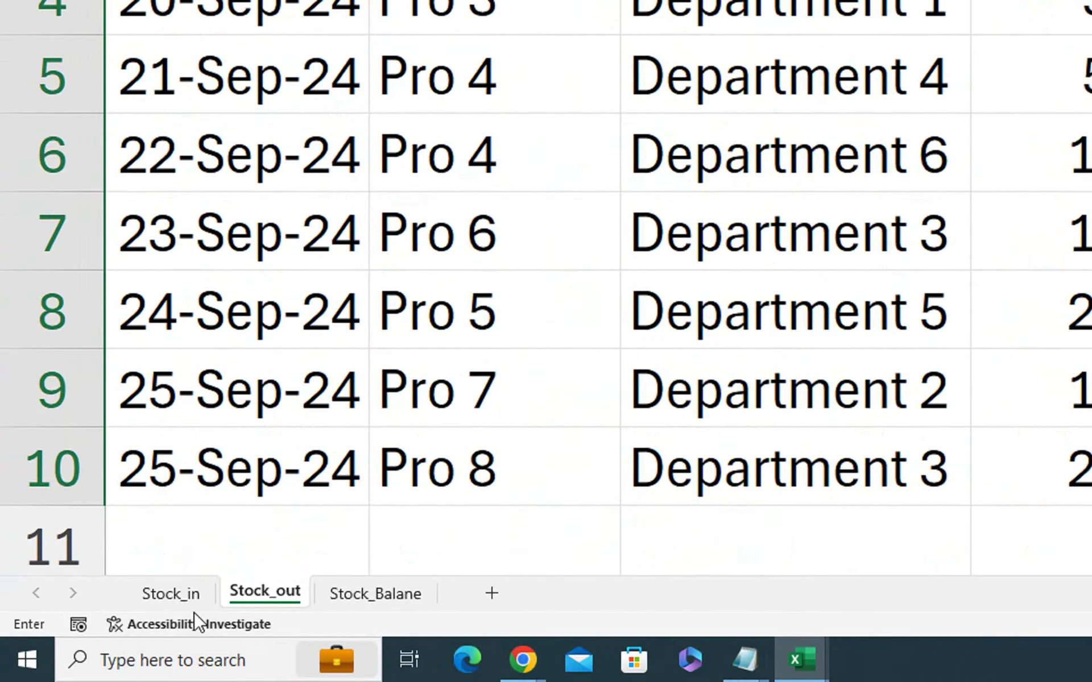
Set the VLOOKUP's table array to Stock_in!B:E and its column index number to 4
left_click(189, 597)
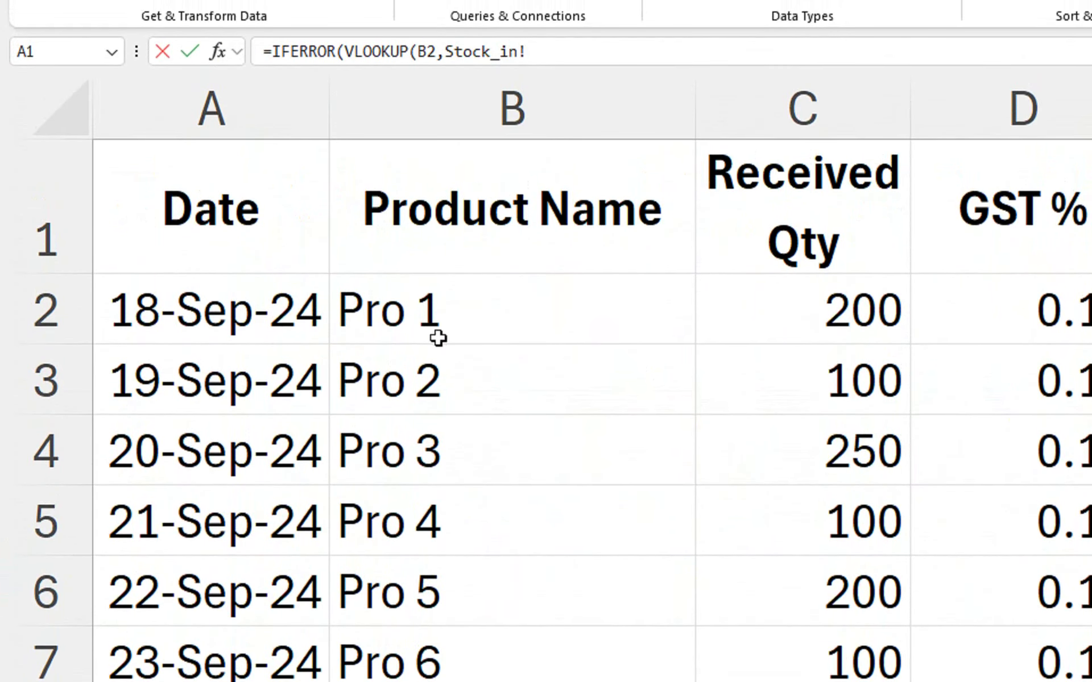
left_click_drag(477, 113, 985, 120)
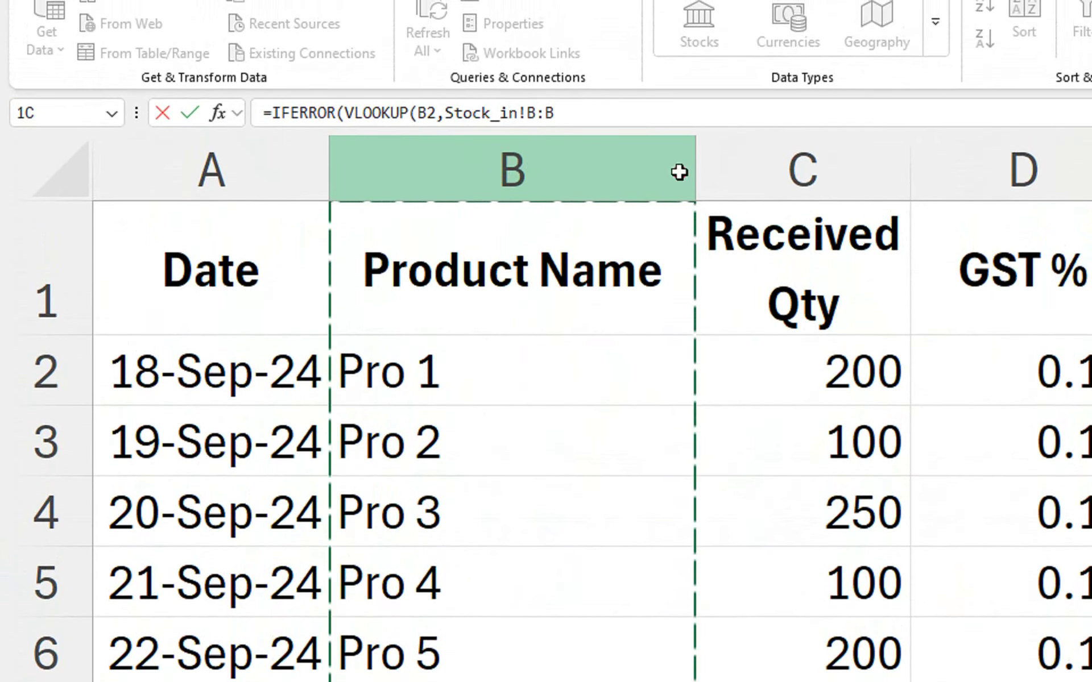
left_click_drag(923, 182, 1089, 199)
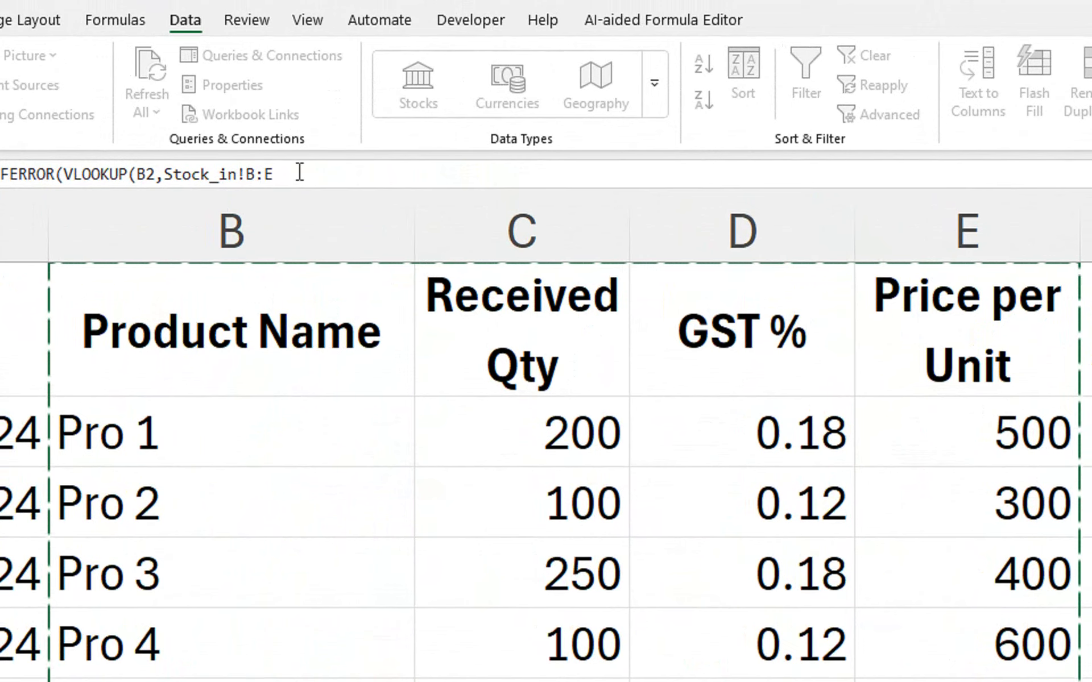
type(",4")
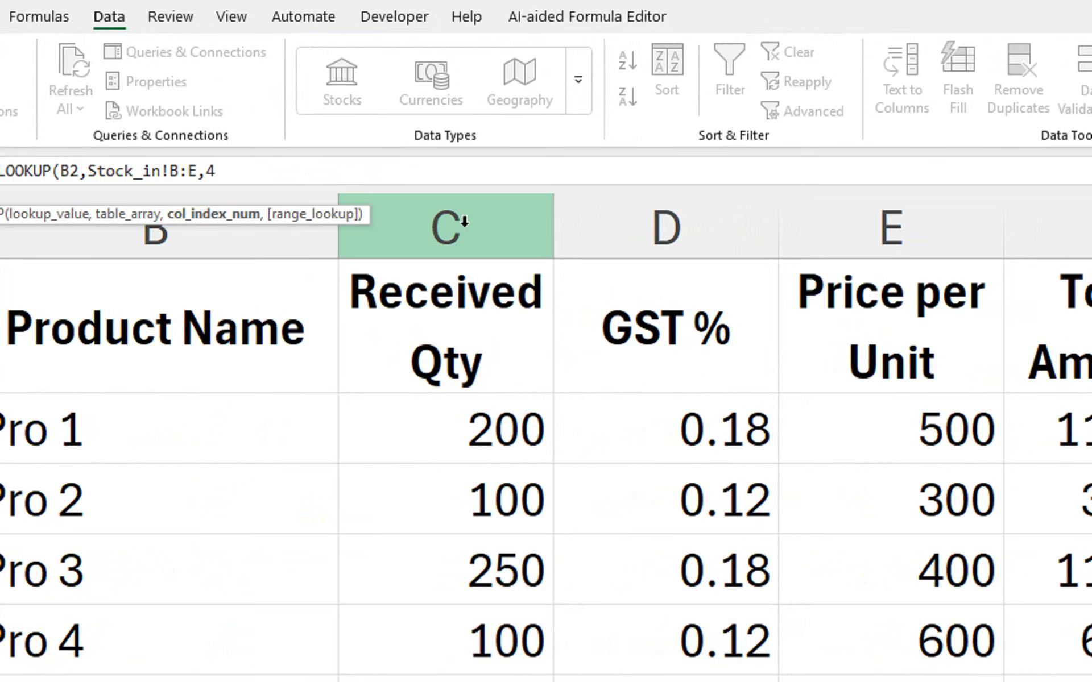
Complete the F2 formula with a FALSE exact match and an empty string "" as the IFERROR value, closing both functions
type(",")
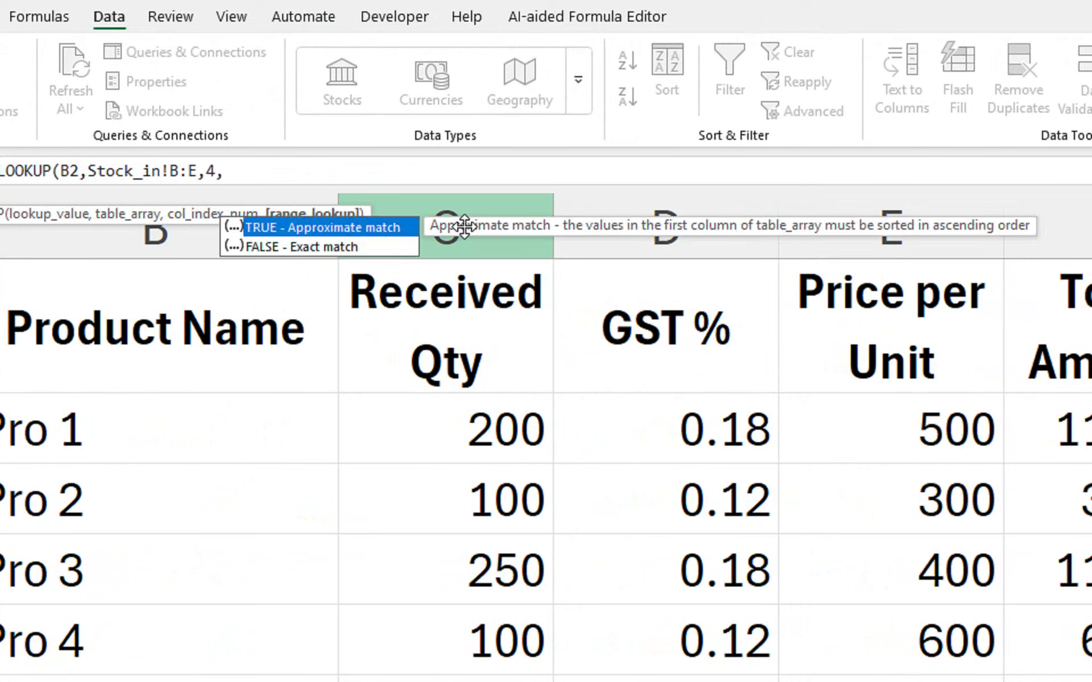
key("Down")
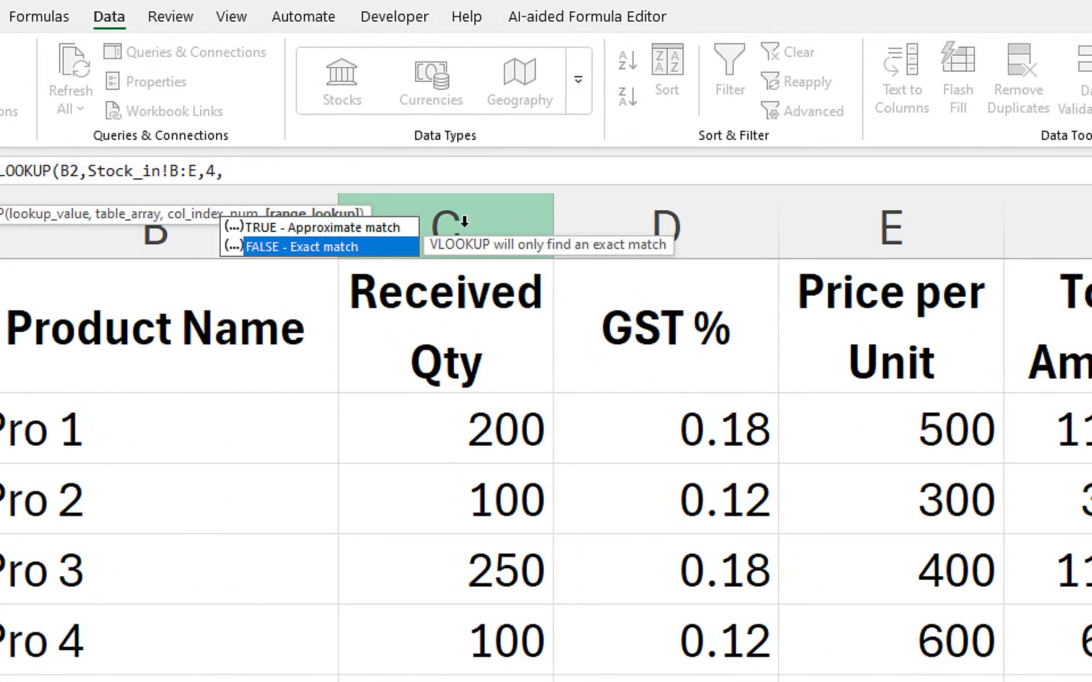
key("Tab")
key("Return")
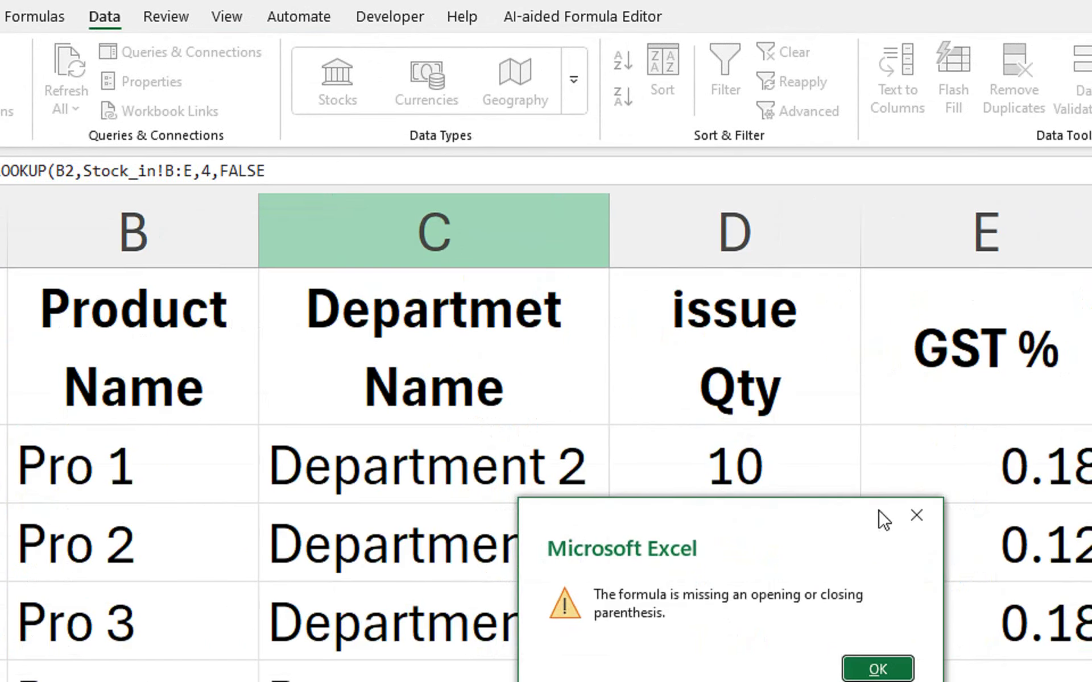
left_click(922, 515)
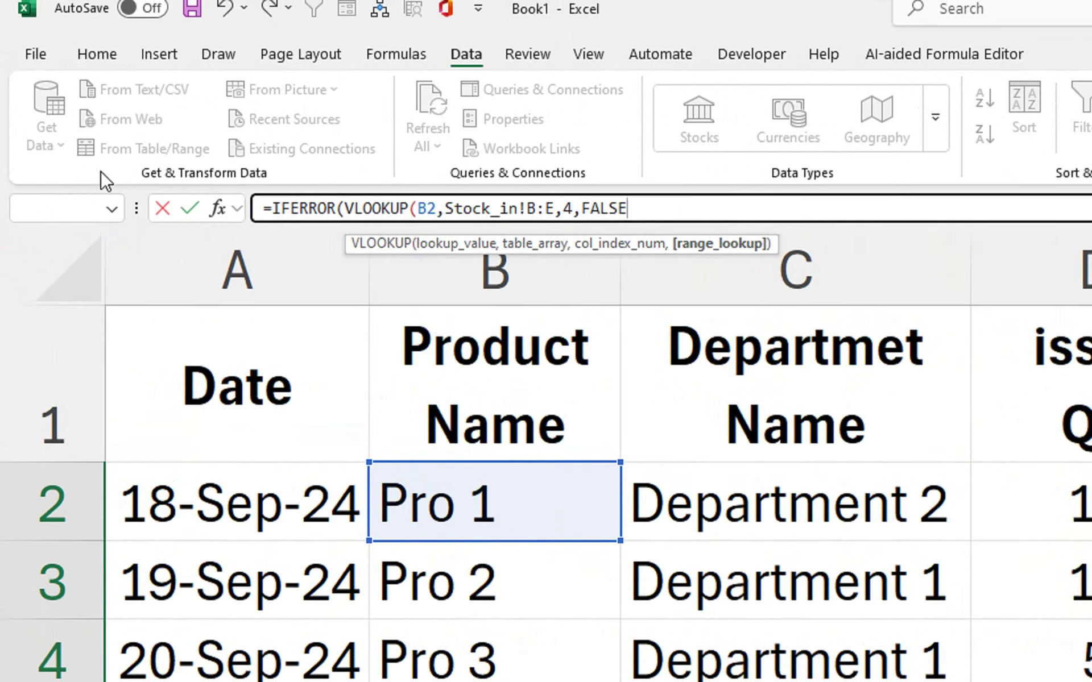
type(")")
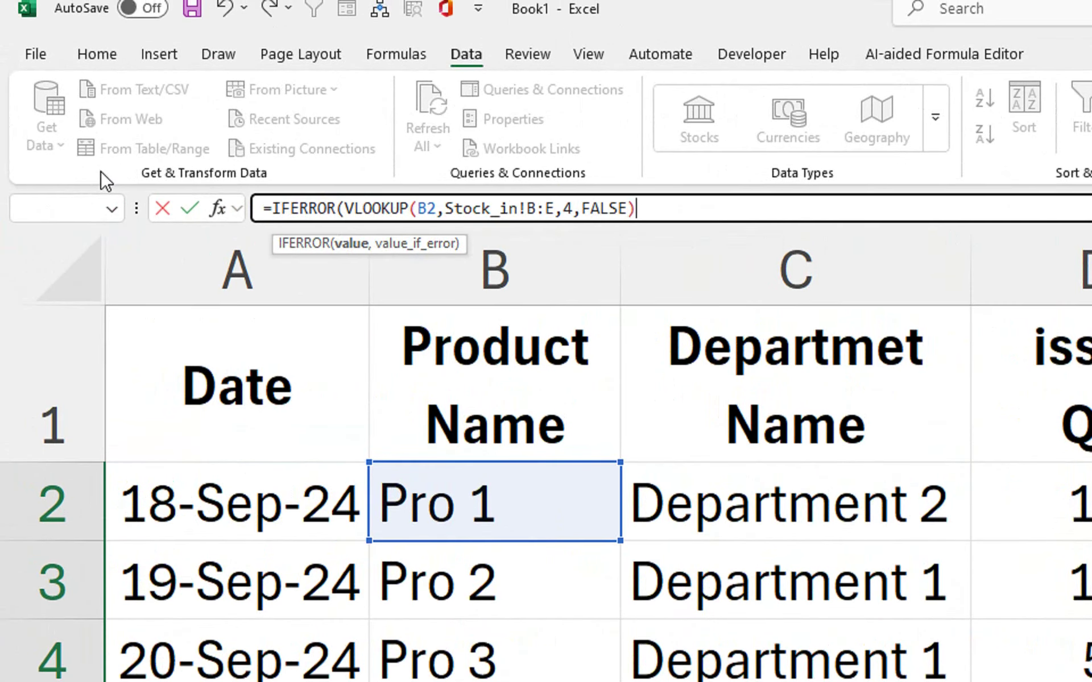
type(",")
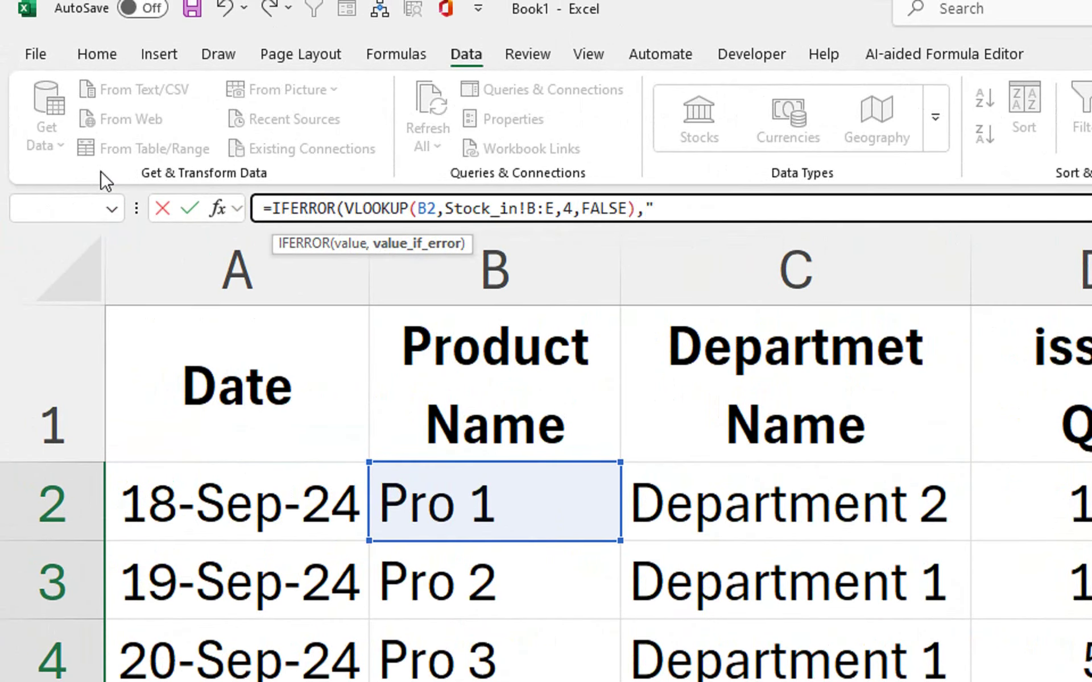
type("\"\")")
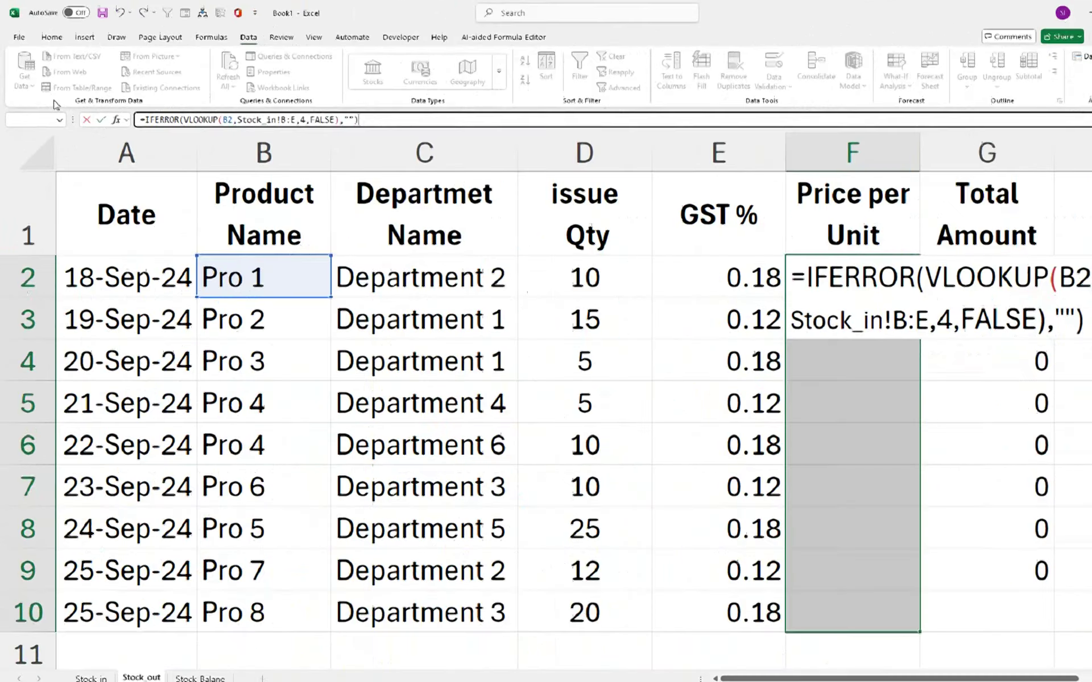
key("Return")
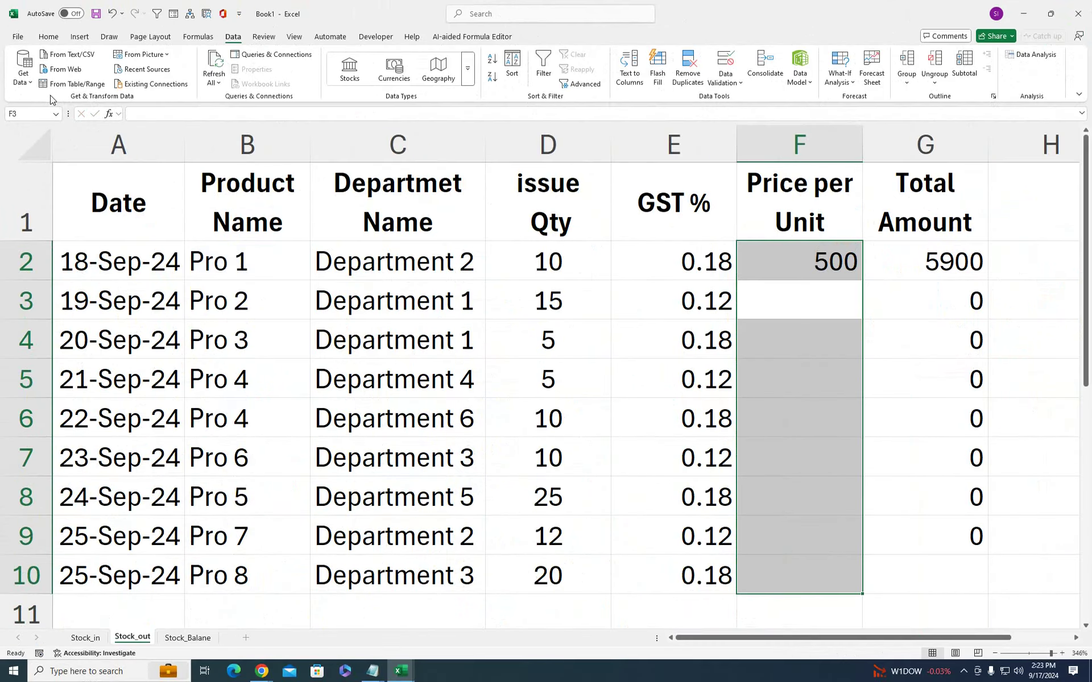
Fill the Price per Unit lookup formula from F2 down to F10 on the Stock_out sheet
left_click(836, 272)
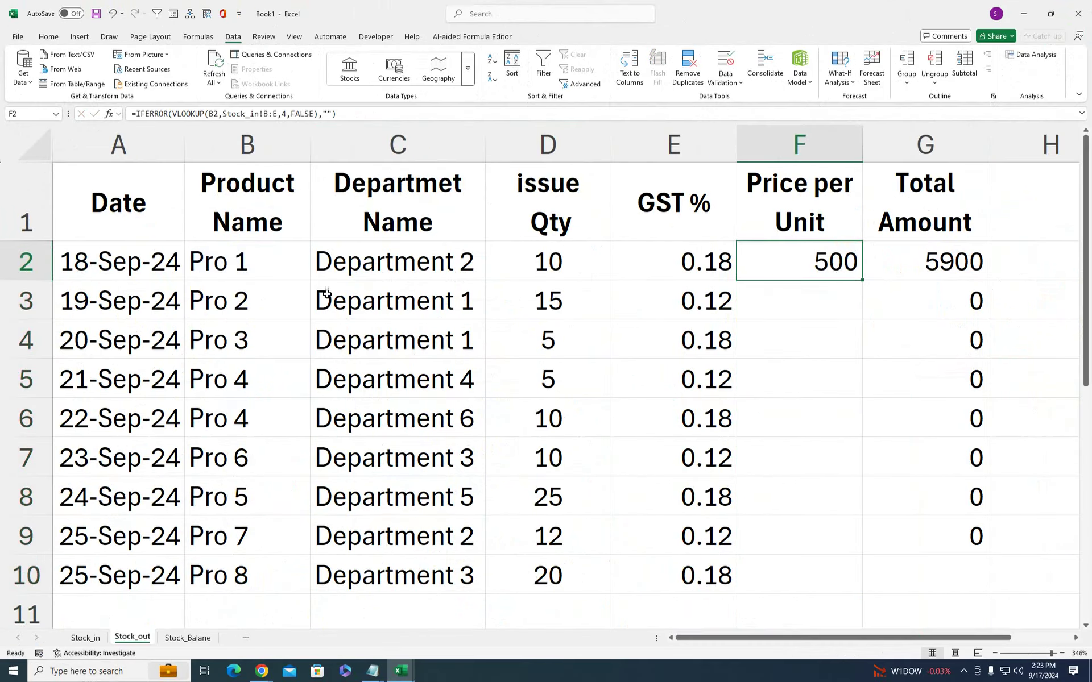
left_click(85, 638)
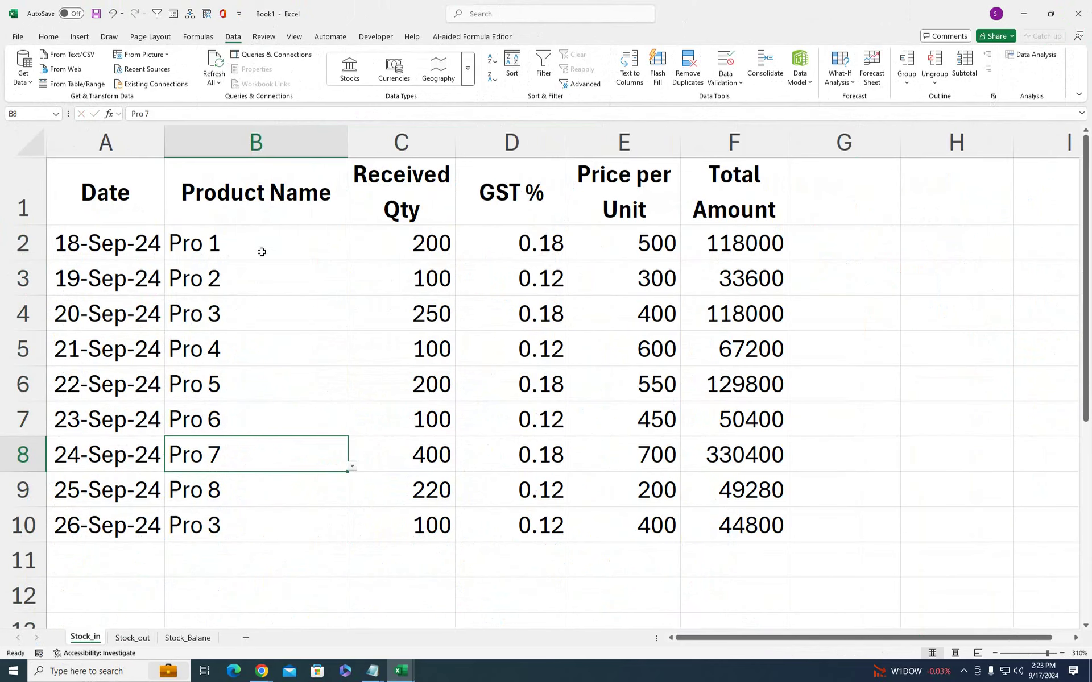
left_click_drag(261, 252, 575, 229)
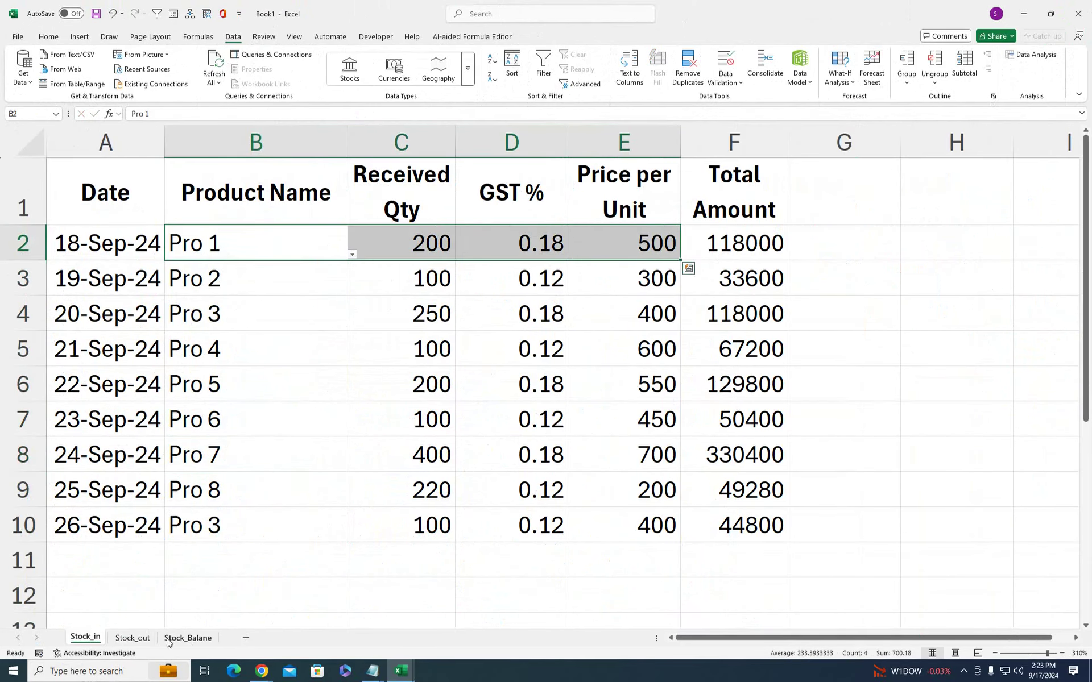
left_click(133, 637)
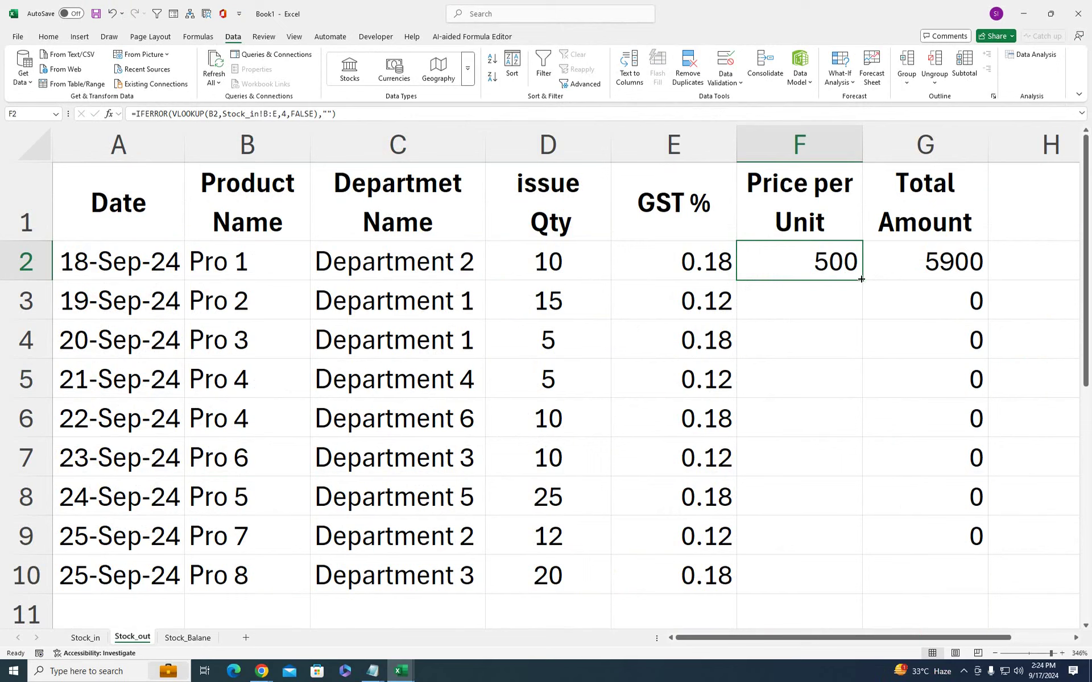
left_click_drag(860, 279, 857, 589)
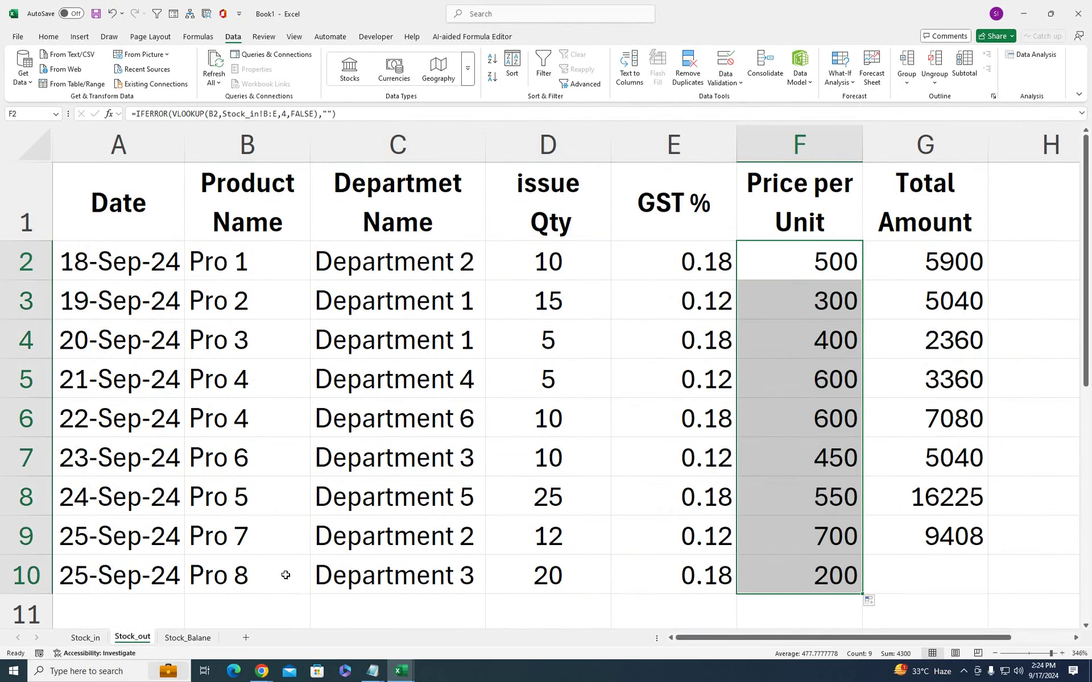
Compare the looked-up prices in Stock_out with the Stock_in prices for the same products, such as Pro 4 and Pro 8
left_click(256, 588)
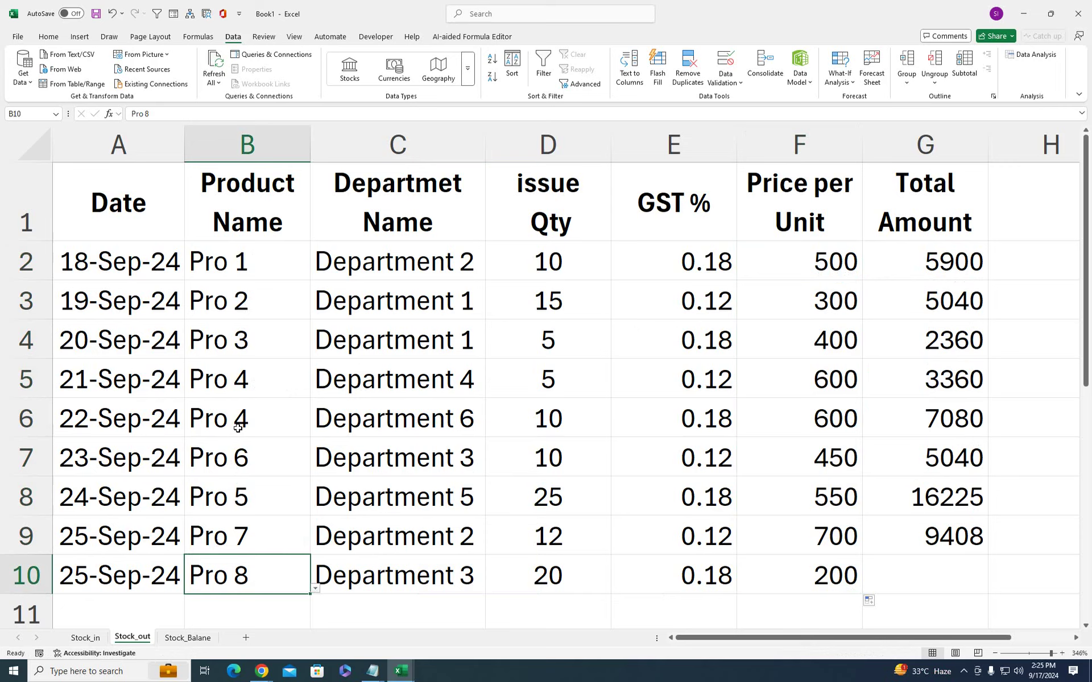
mouse_move(235, 390)
left_mouse_down()
mouse_move(245, 375)
mouse_move(240, 412)
left_mouse_up()
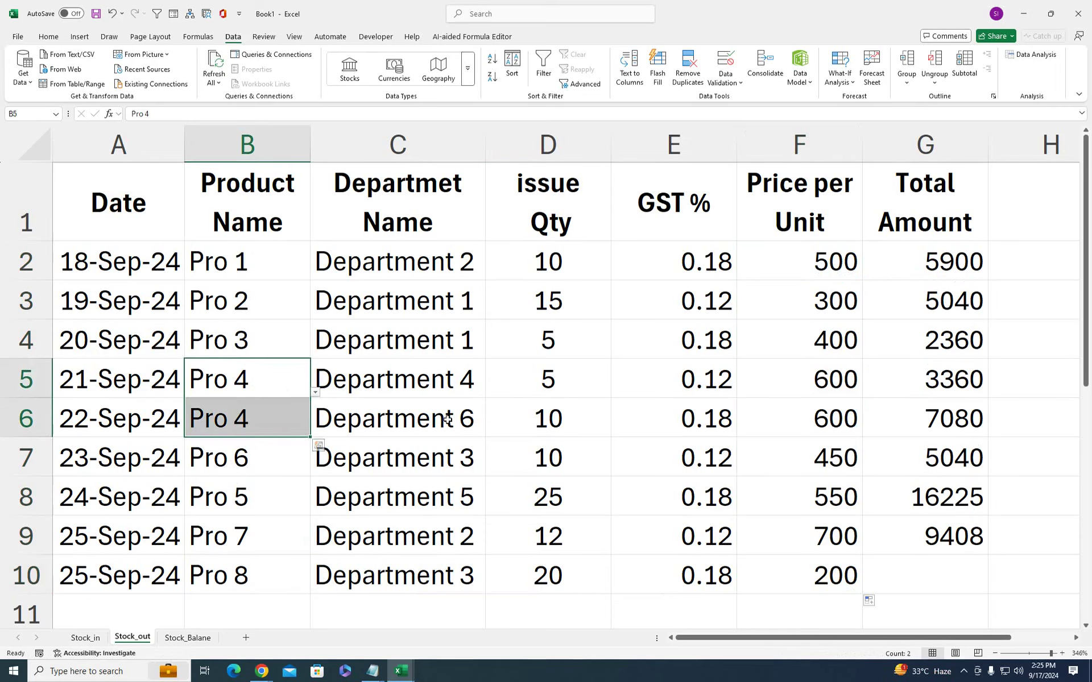
left_click(100, 642)
left_click_drag(251, 341, 639, 356)
left_click_drag(248, 492, 554, 500)
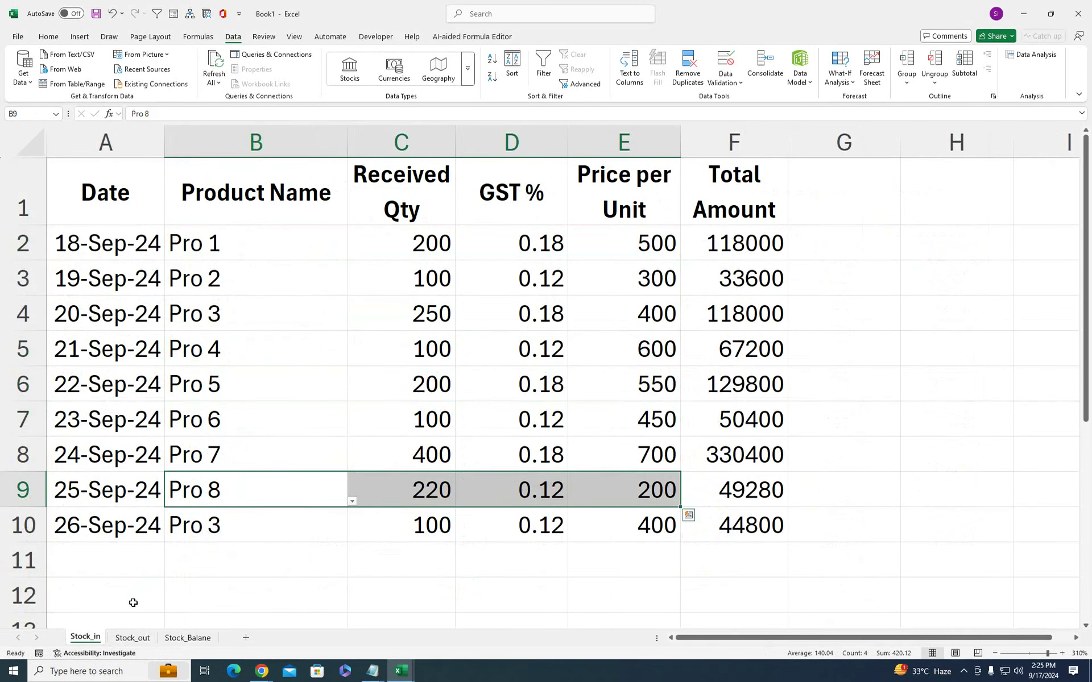
left_click(133, 638)
left_click_drag(242, 342, 824, 341)
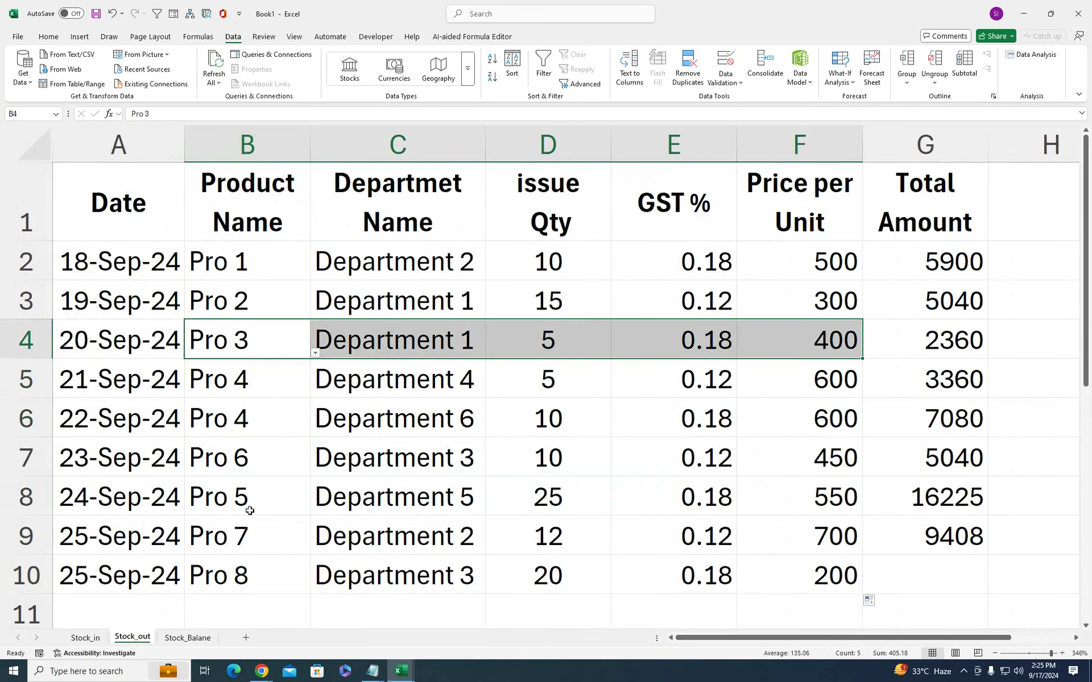
left_click_drag(263, 475, 750, 465)
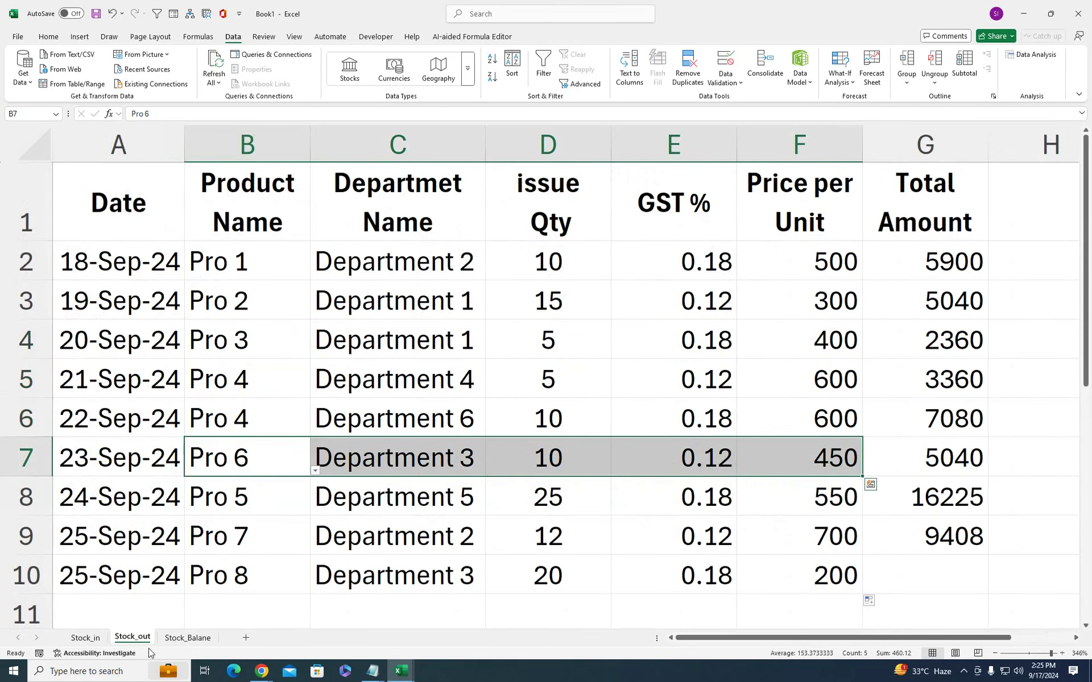
Compare the Pro 6 price per unit in Stock_in with the looked-up price in Stock_out
left_click(75, 637)
left_click_drag(227, 436, 639, 428)
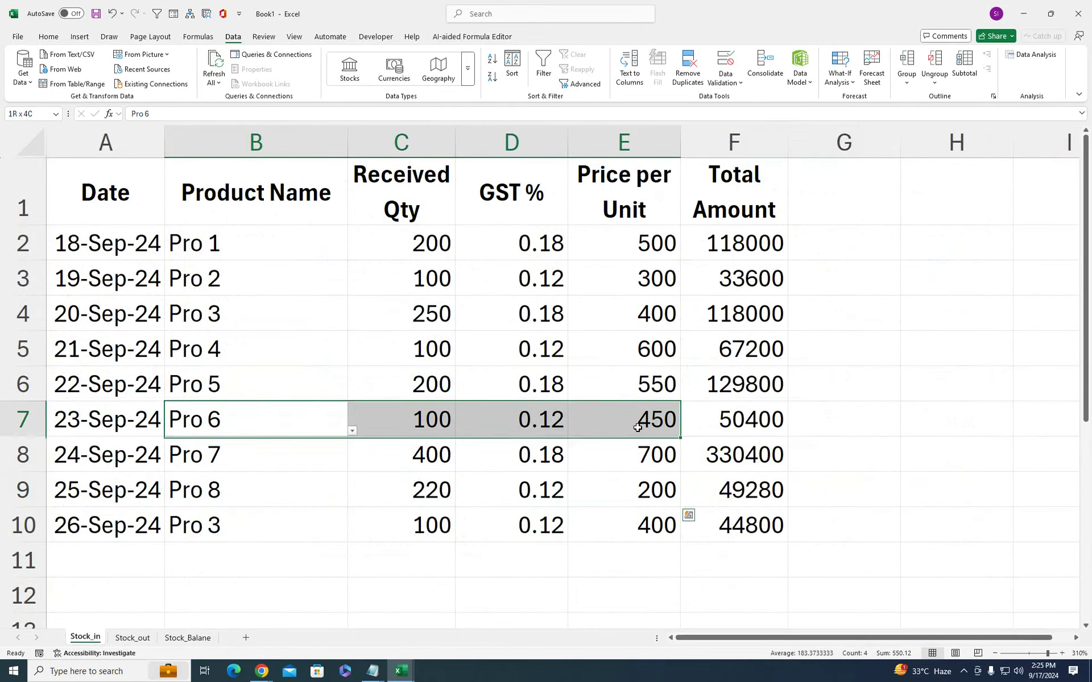
left_click(131, 638)
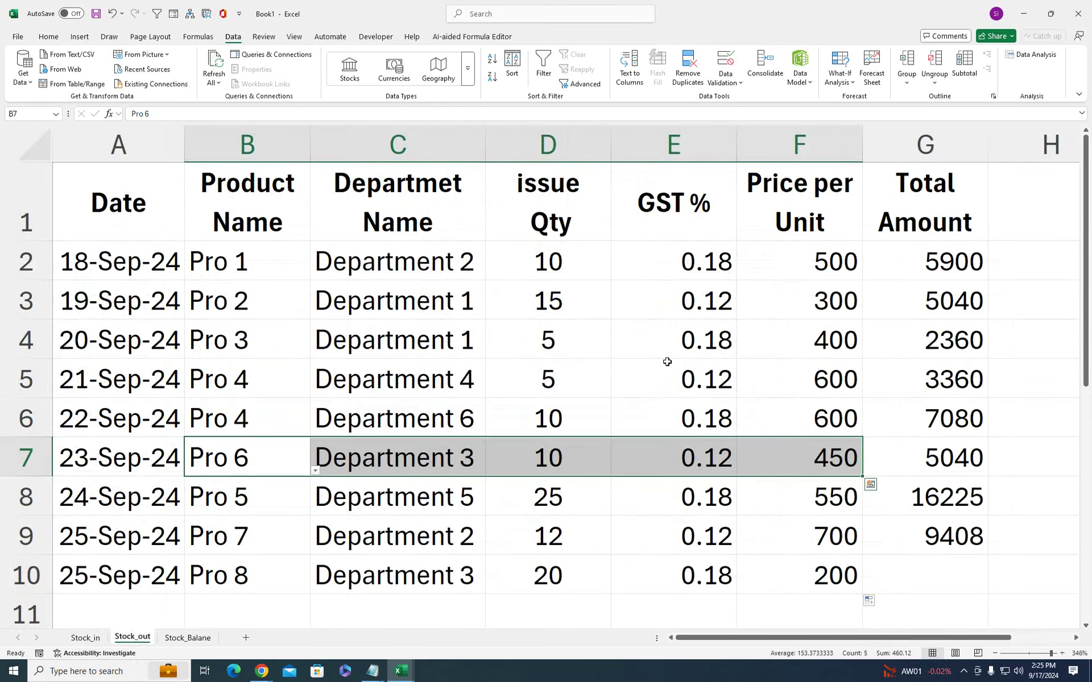
Extend the Total Amount formula from G9 down to G10 on the Stock_out sheet
left_click(396, 489)
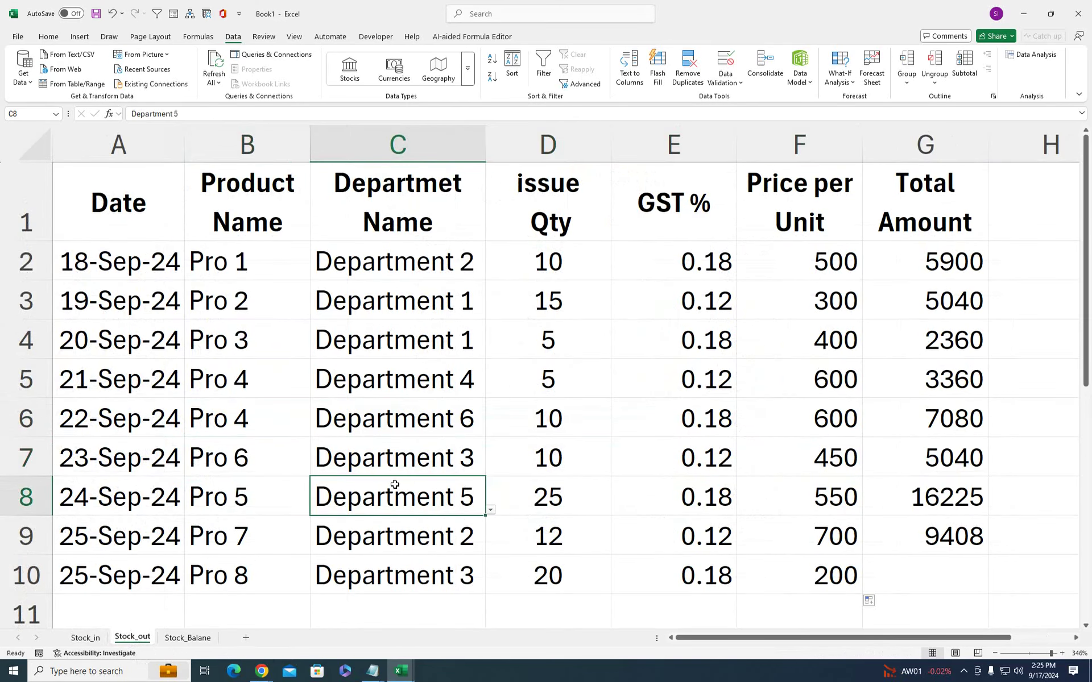
left_click(978, 535)
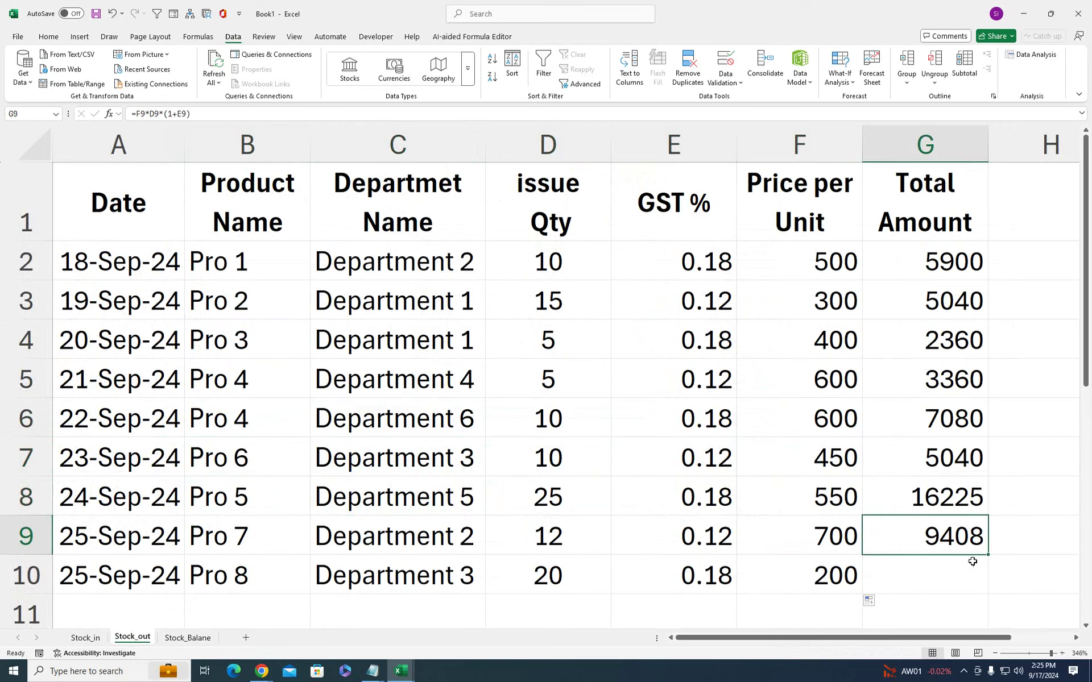
left_click_drag(989, 554, 984, 591)
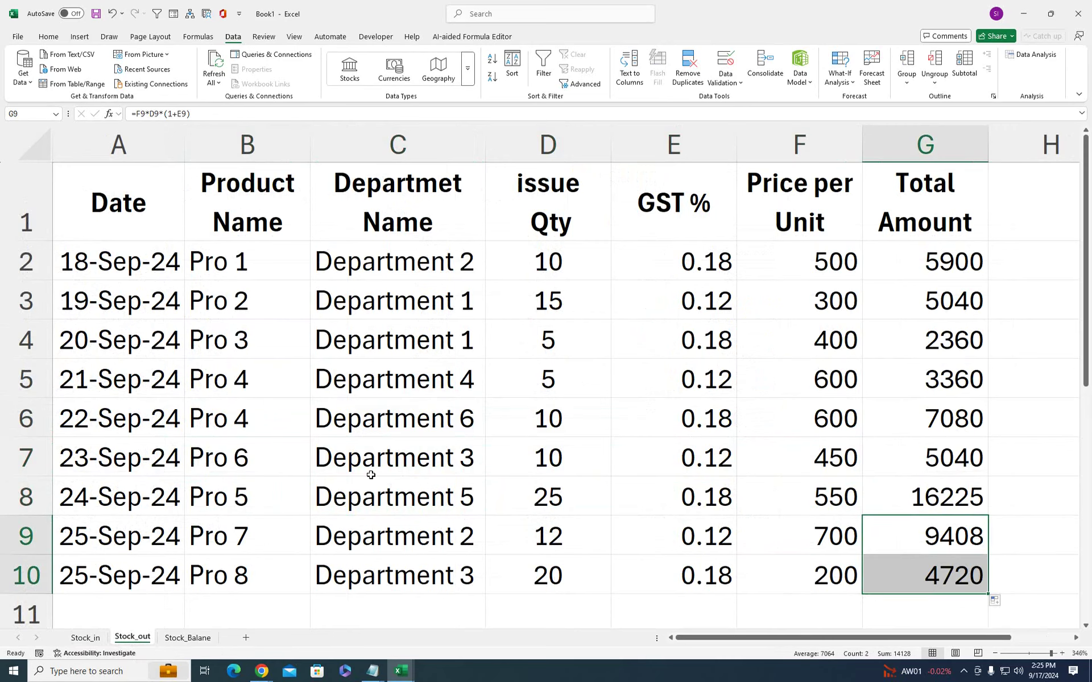
Start a SUMIF formula in the Balance Qty cell B2 of Stock_Balane with Stock_in!B:B as its range
left_click(182, 637)
left_click(335, 271)
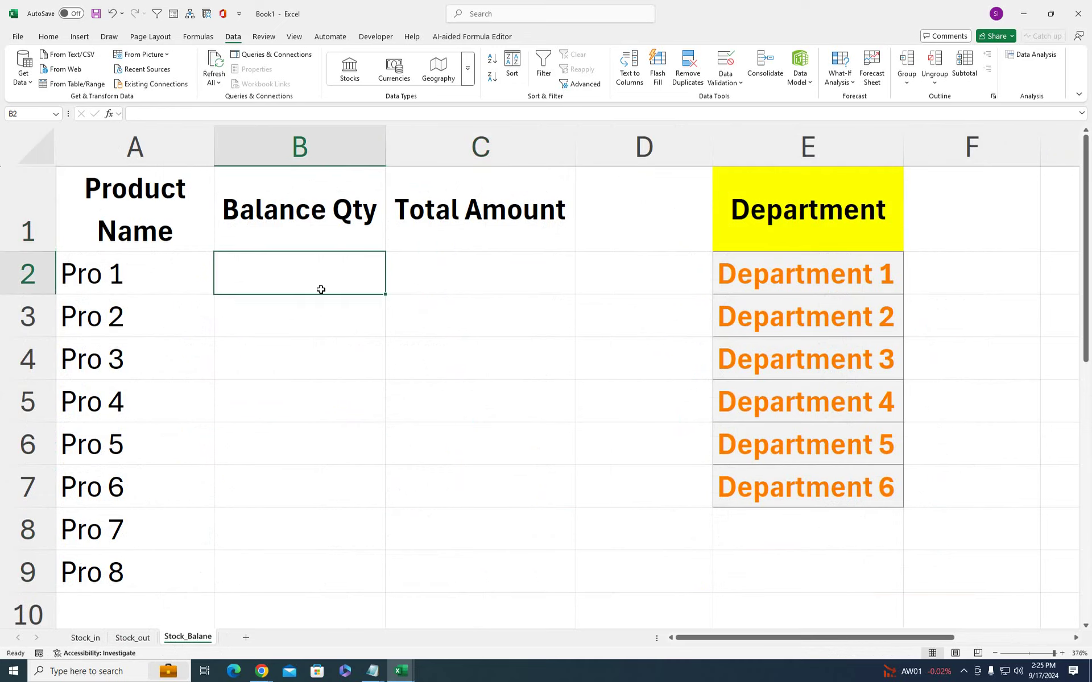
type("=sumif")
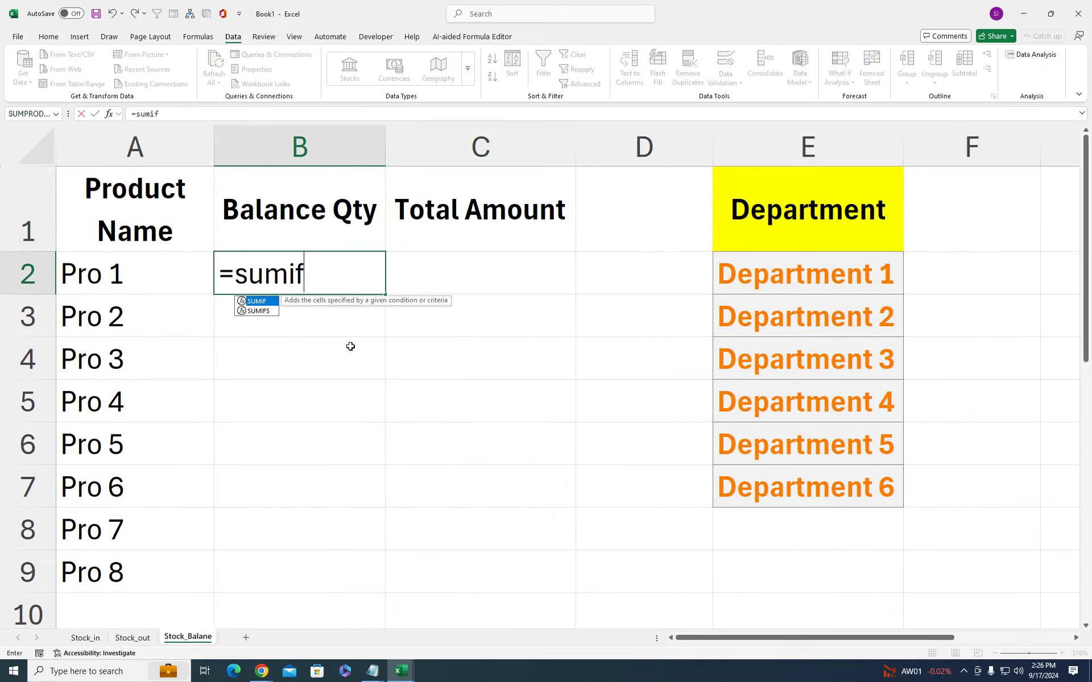
key("Tab")
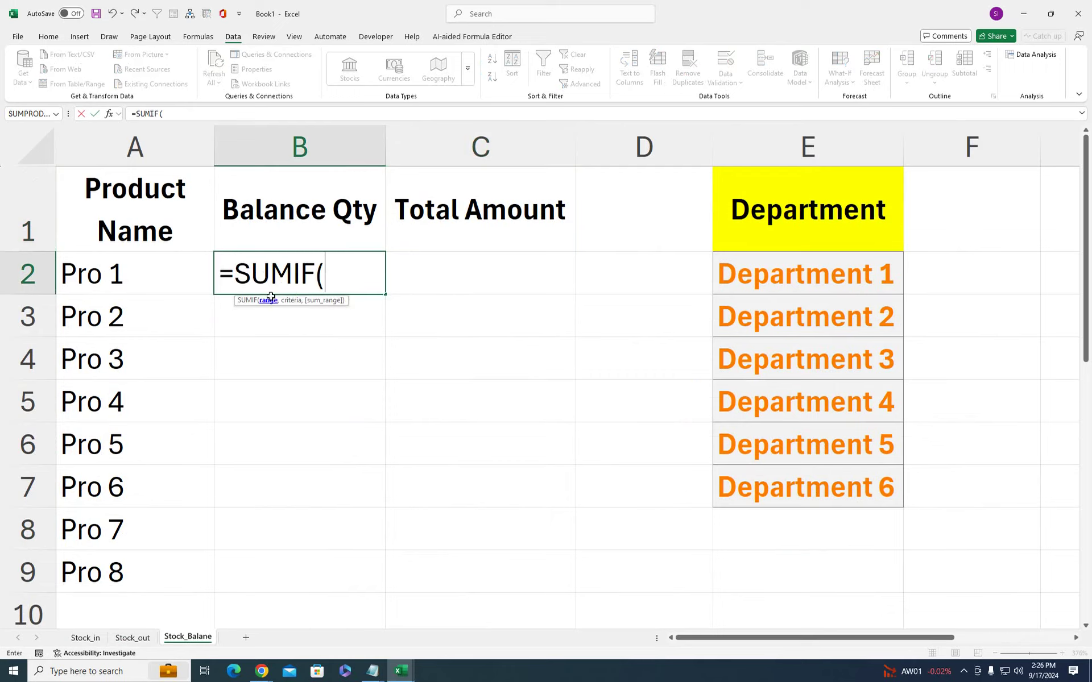
left_click(96, 635)
left_click(241, 139)
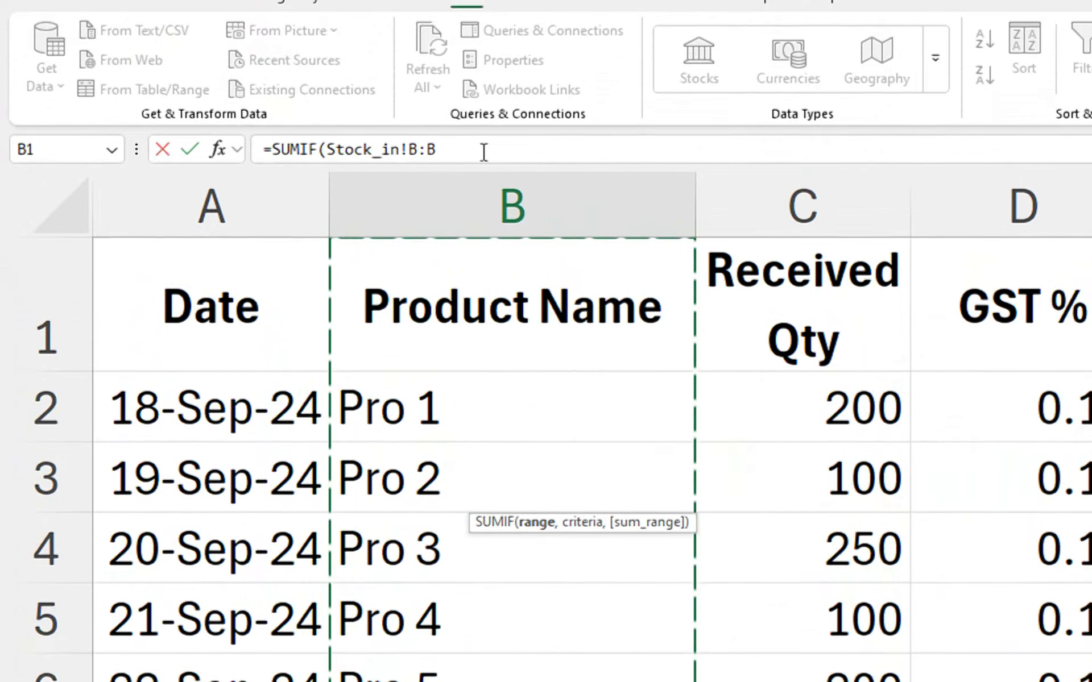
type(",")
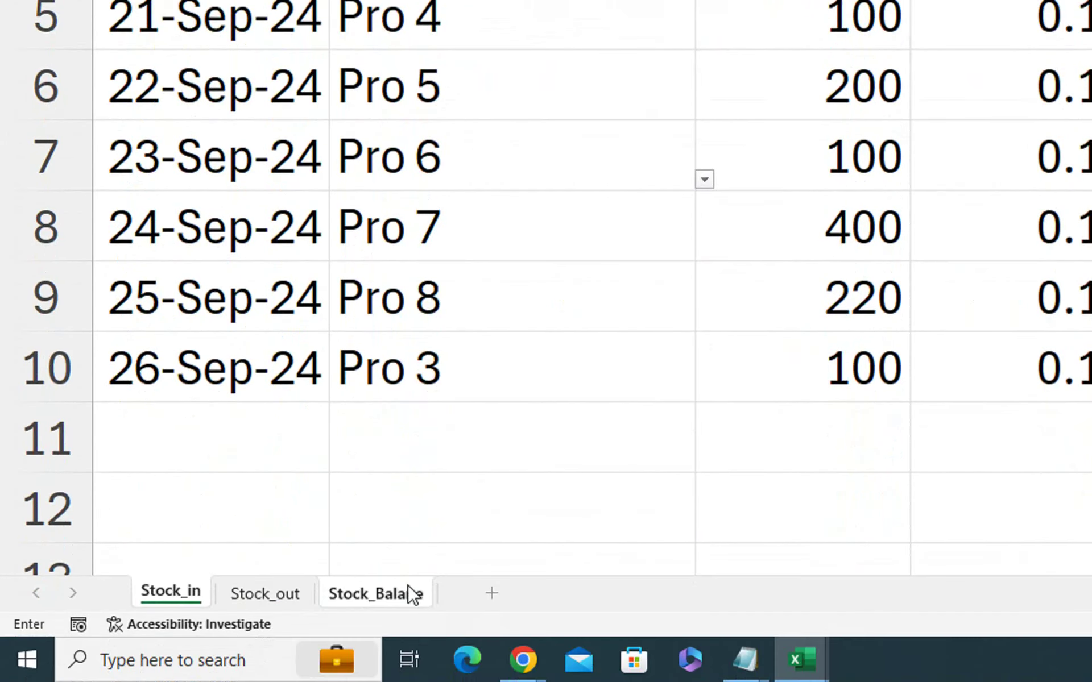
Set the SUMIF's criteria to Stock_Balane!A2 and its sum range to Stock_in!C:C, closing the function
left_click(409, 592)
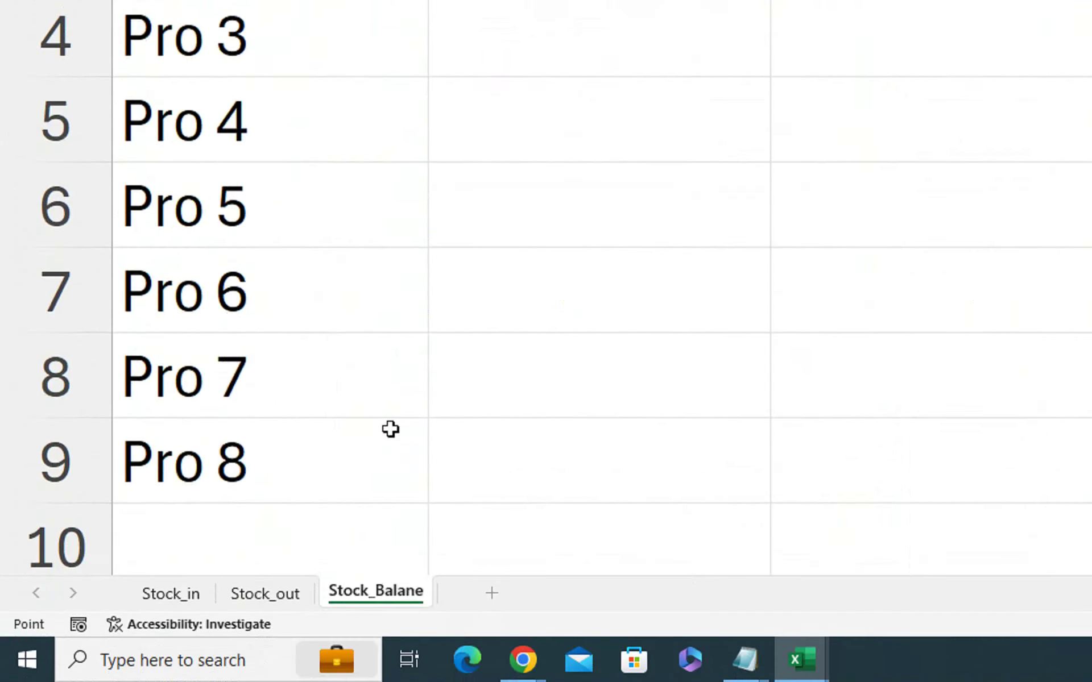
left_click(309, 92)
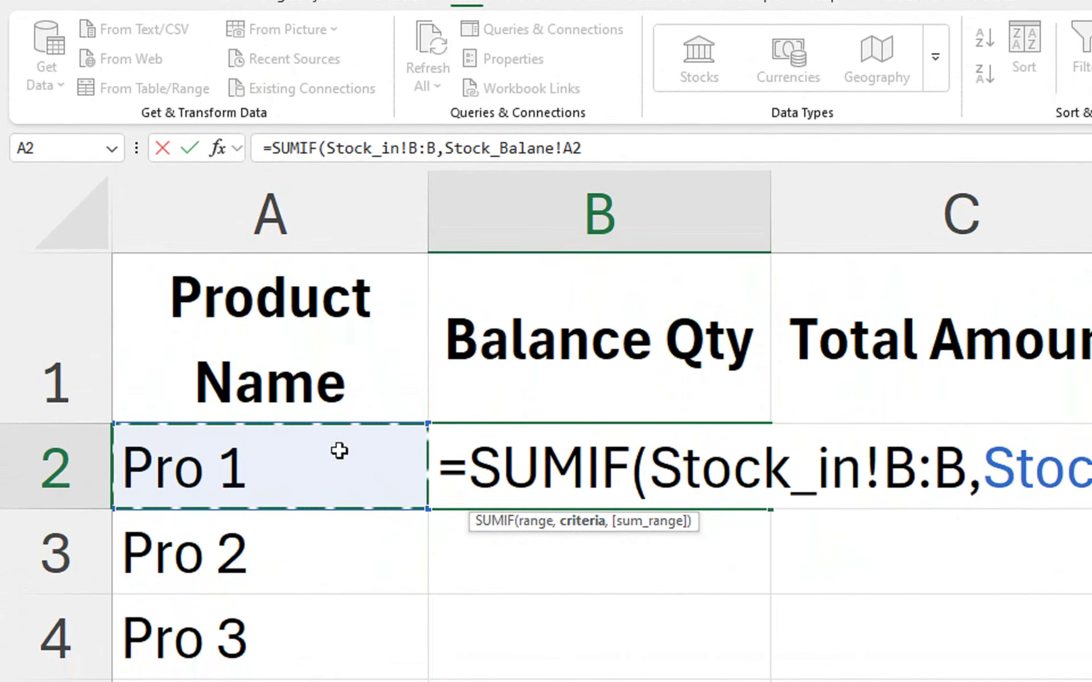
type(",")
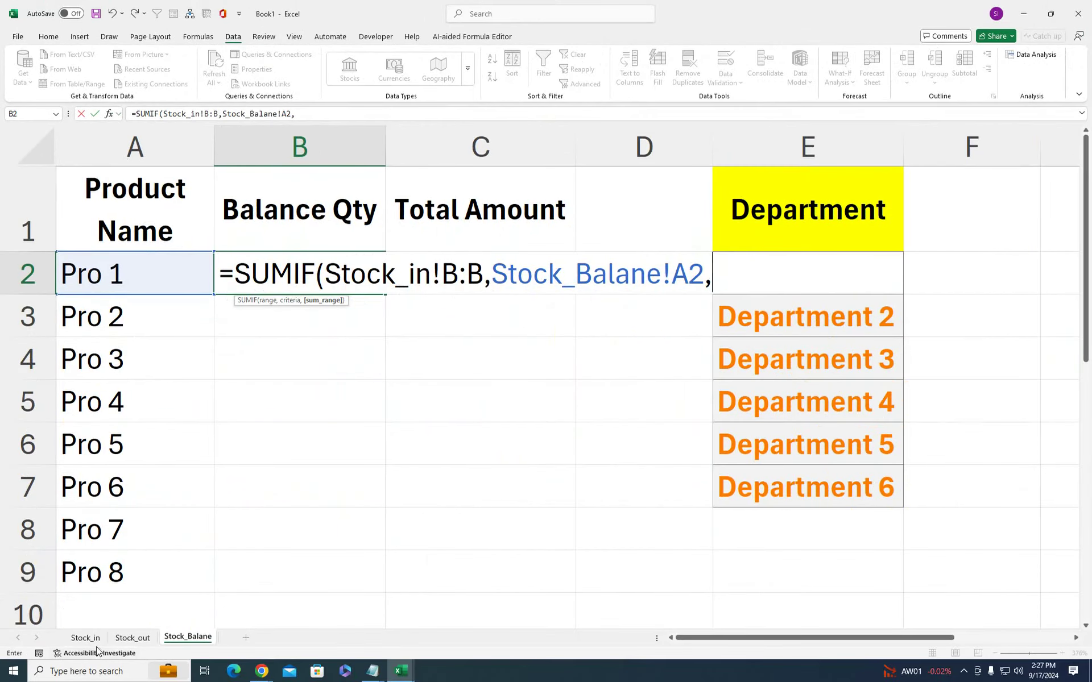
left_click(85, 638)
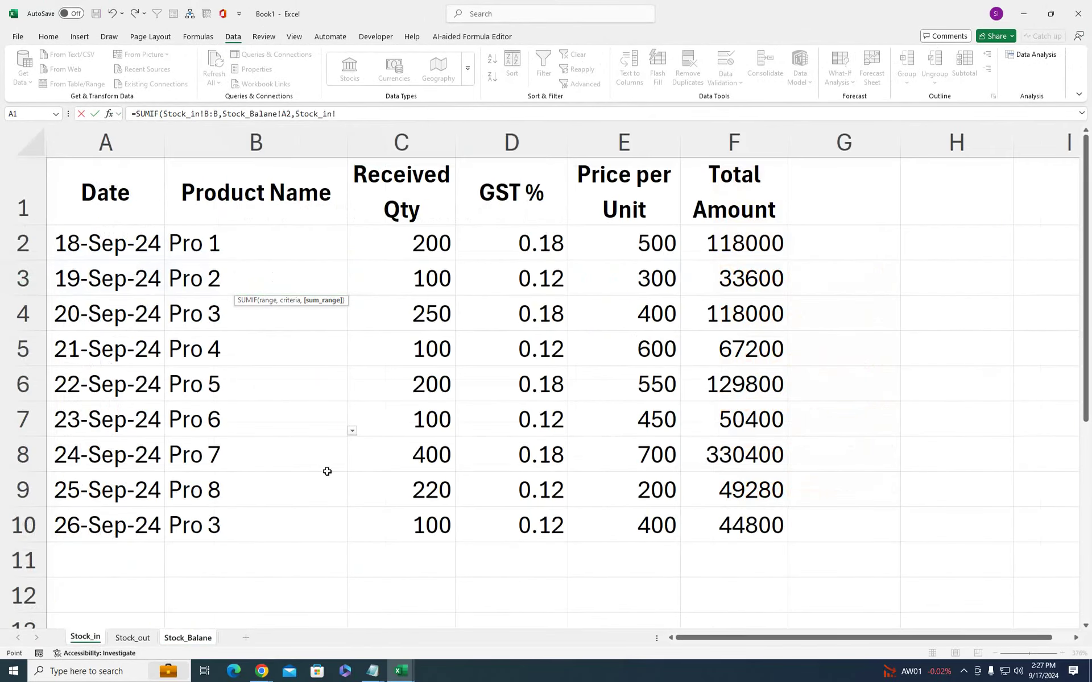
left_click(398, 139)
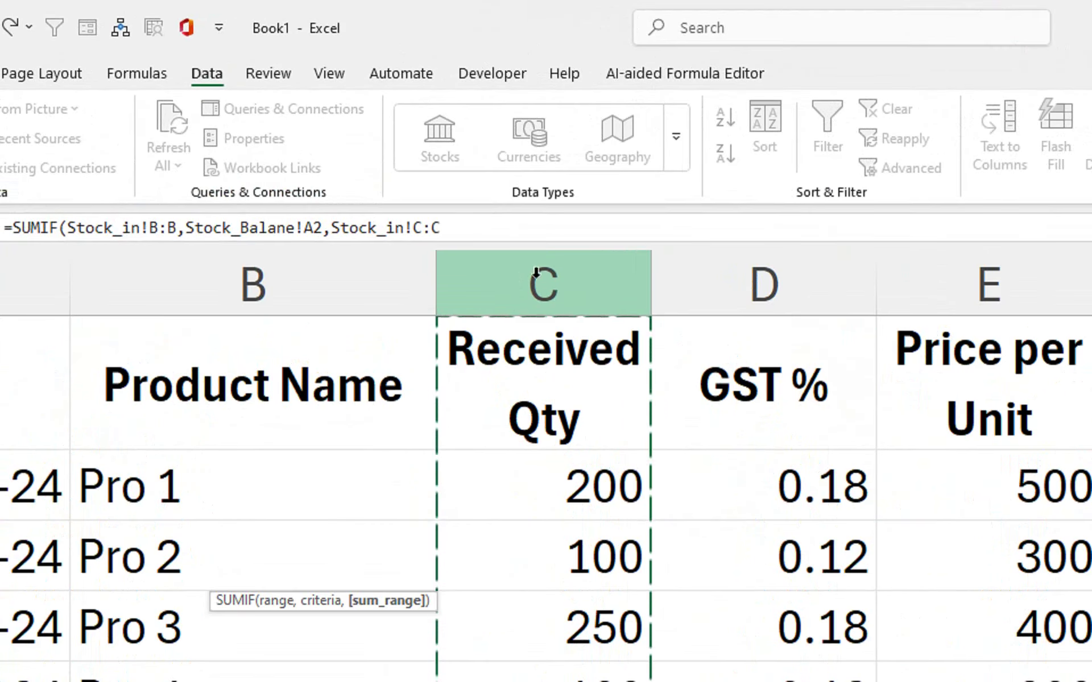
type(")")
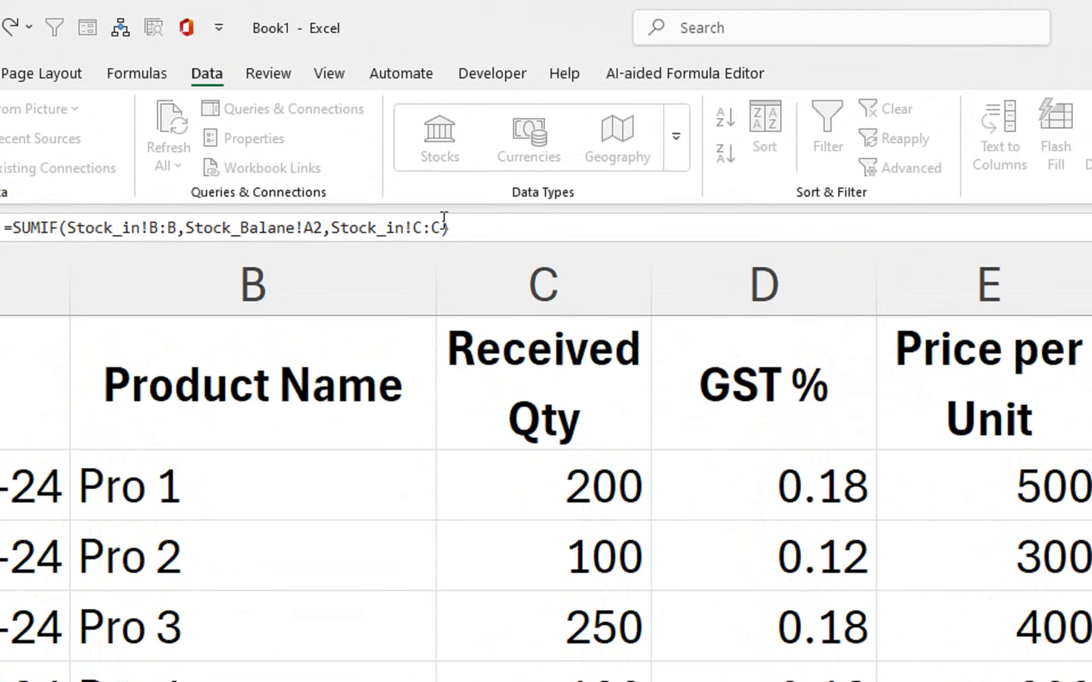
Subtract a second SUMIF in the B2 formula, using Stock_out!B:B as its range
type("-s")
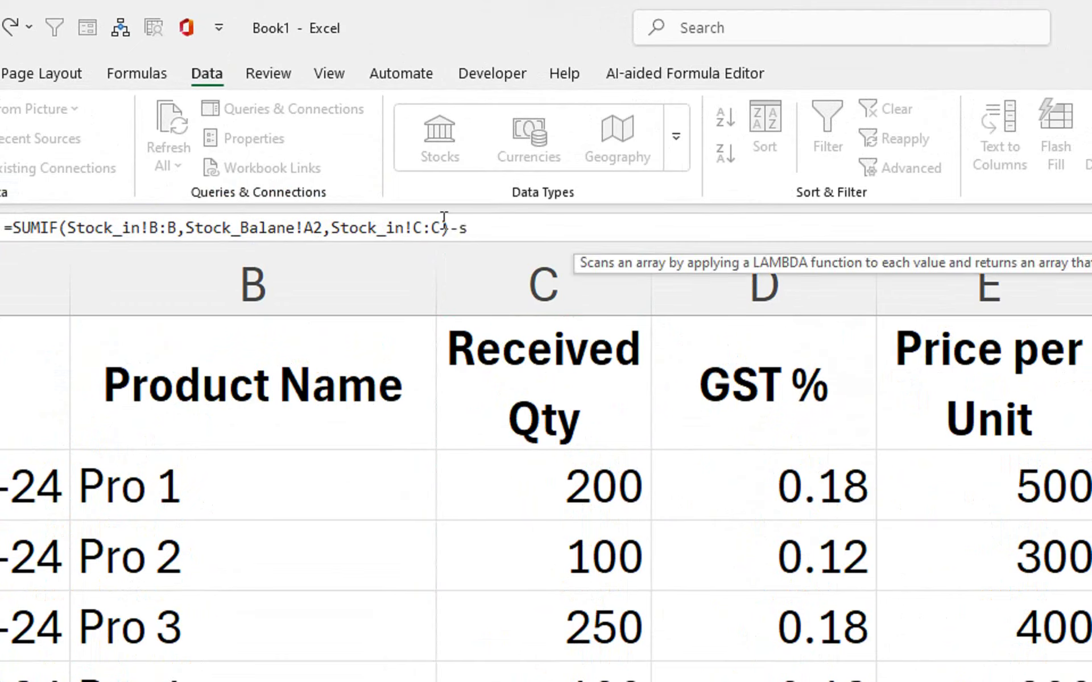
type("umif")
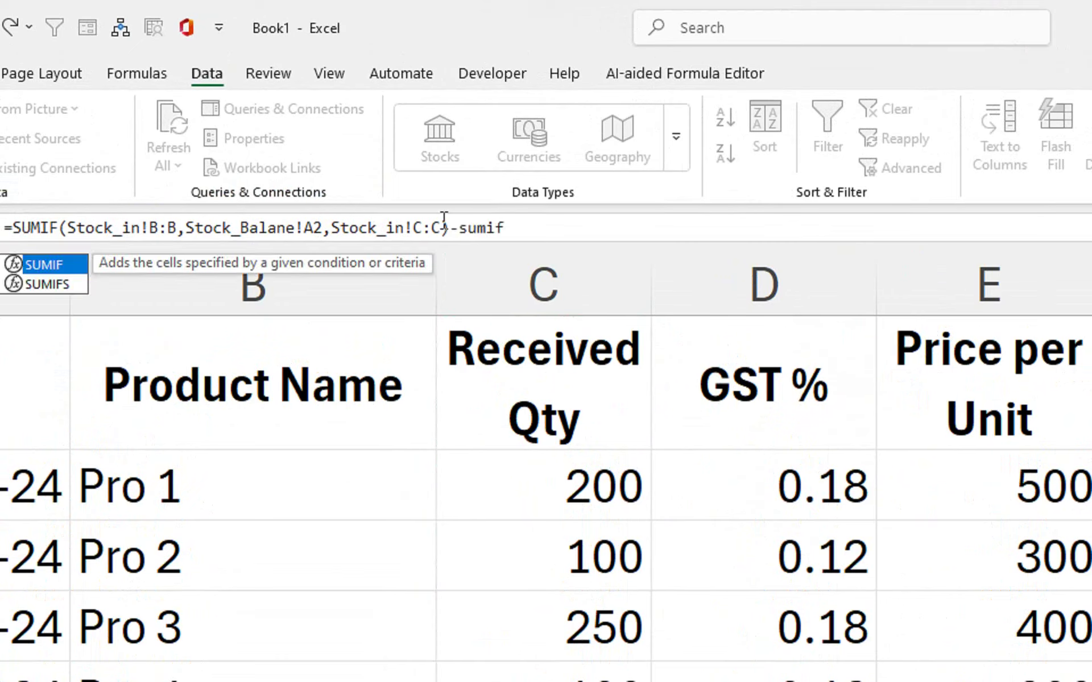
key("Tab")
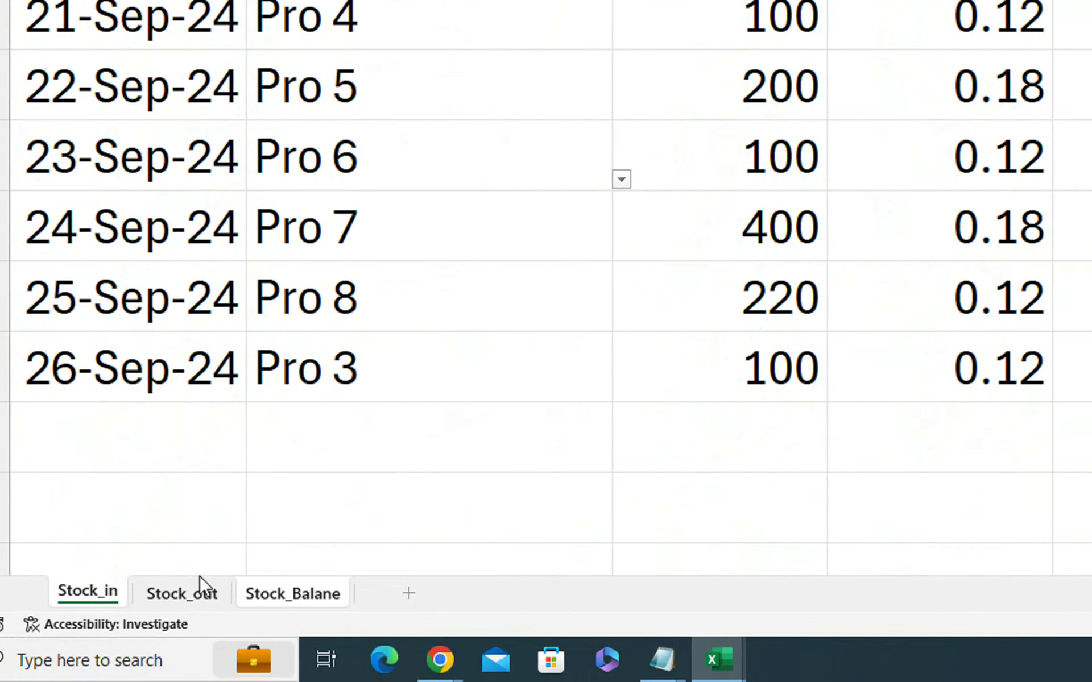
left_click(198, 591)
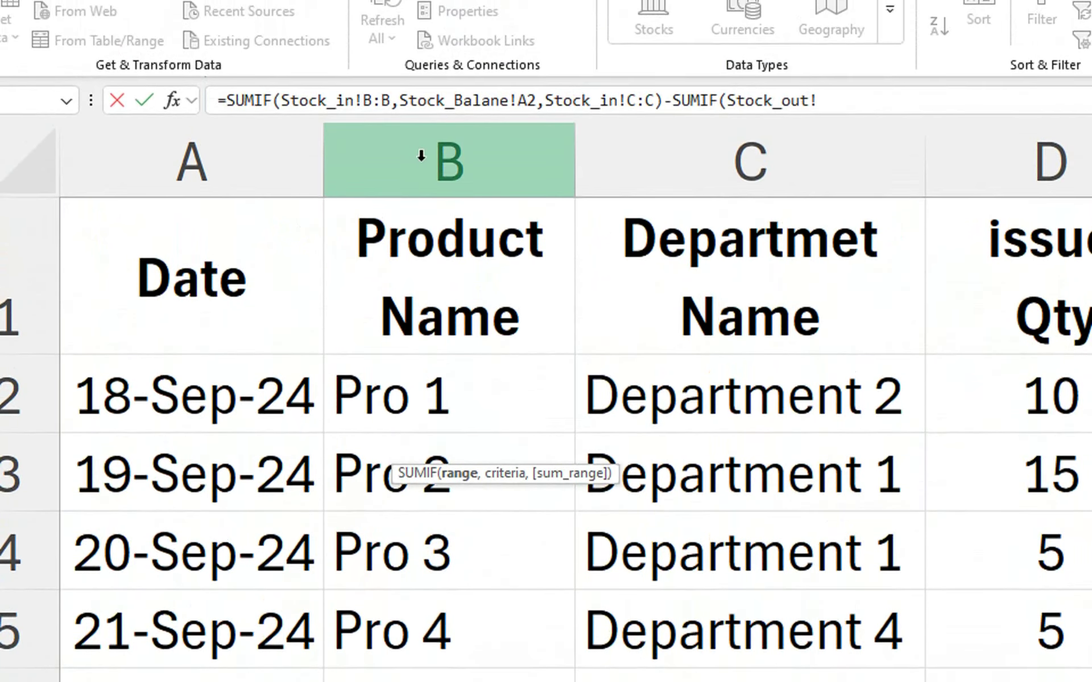
left_click(420, 165)
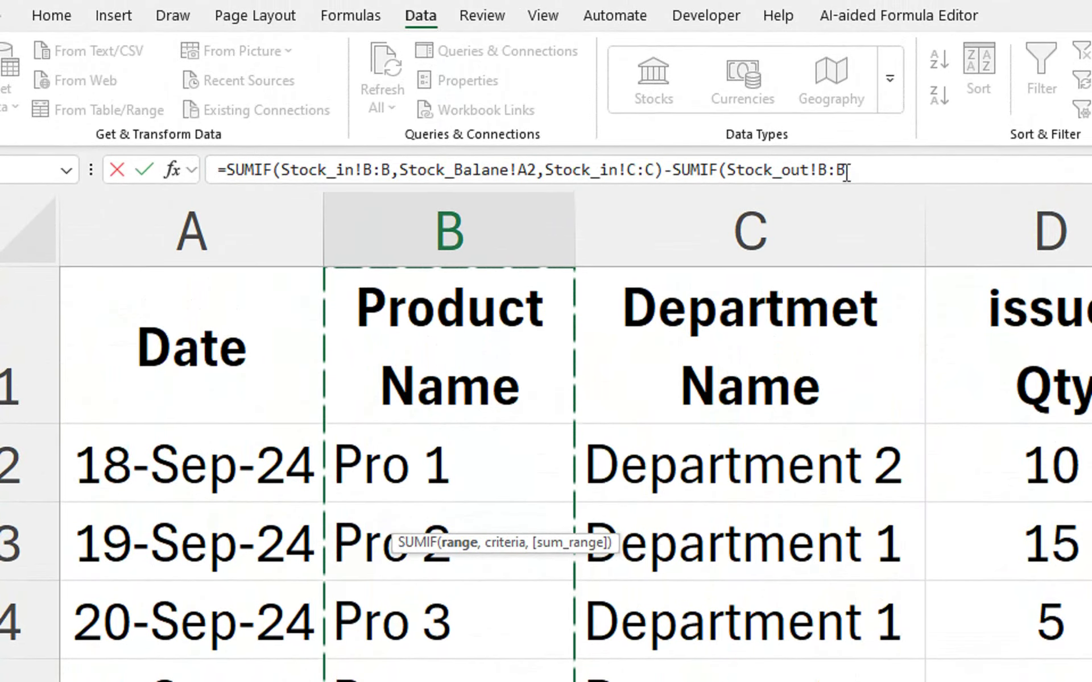
type(",")
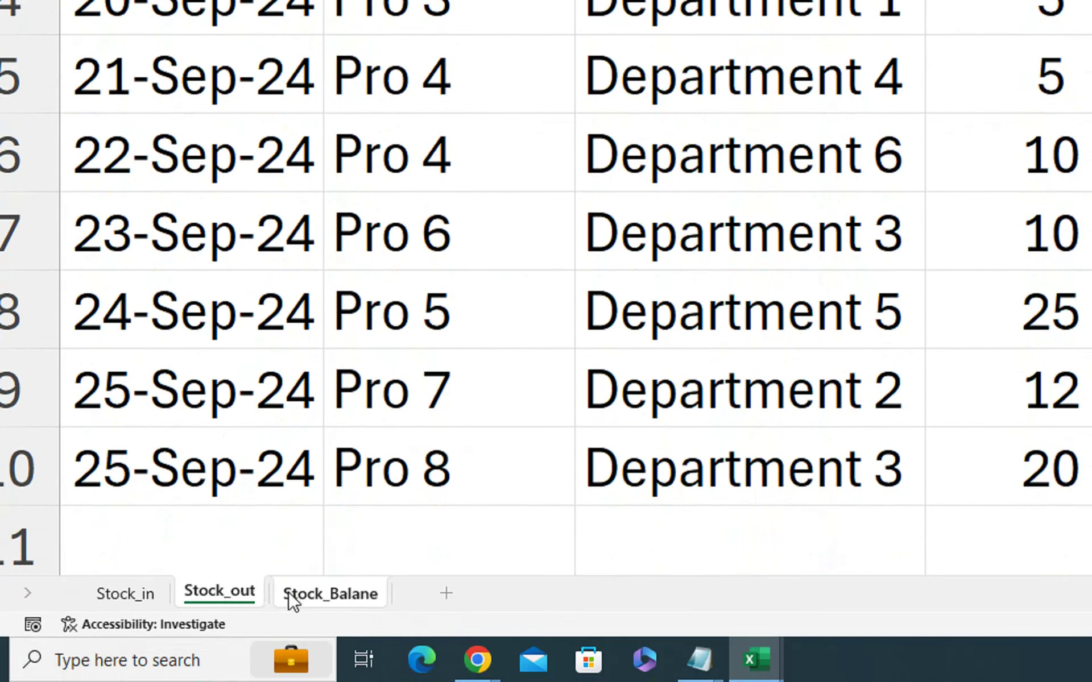
Complete the second SUMIF with criteria Stock_Balane!A2 and sum range Stock_out!D:D, and enter the B2 formula
left_click(292, 597)
left_click(260, 212)
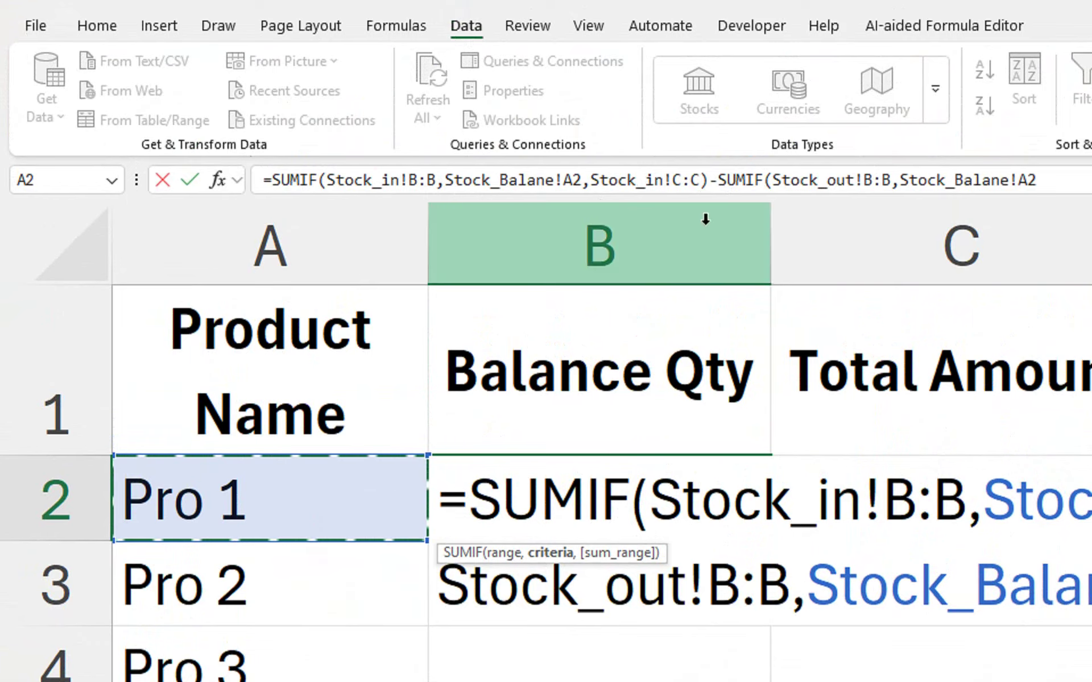
type(",")
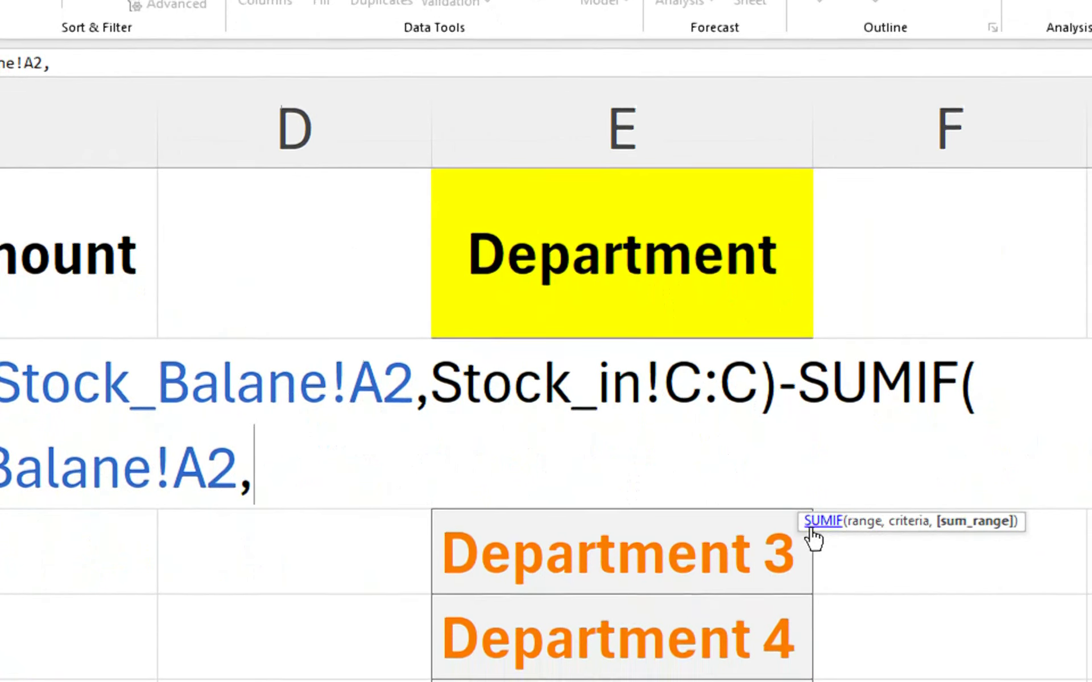
left_click_drag(801, 505, 634, 151)
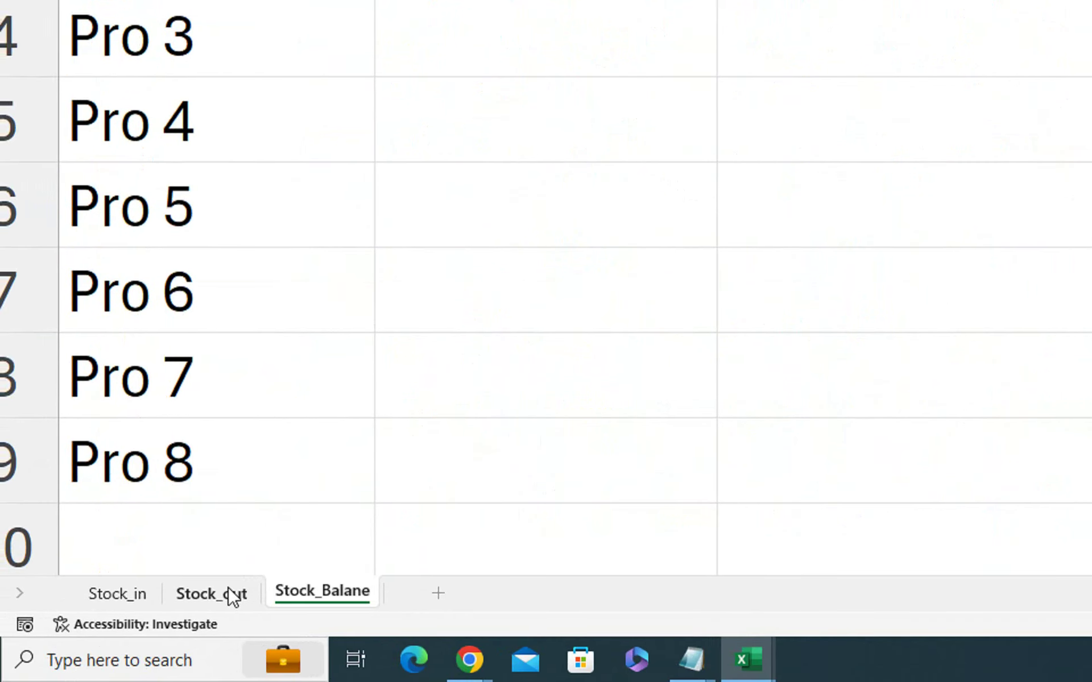
left_click(230, 589)
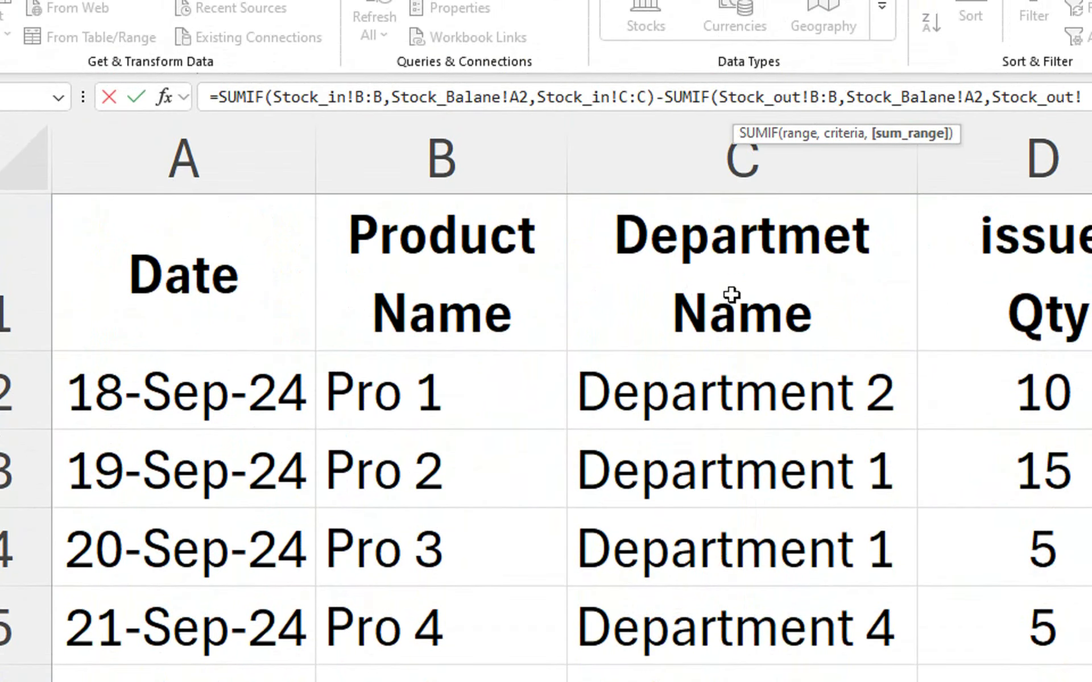
left_click(689, 155)
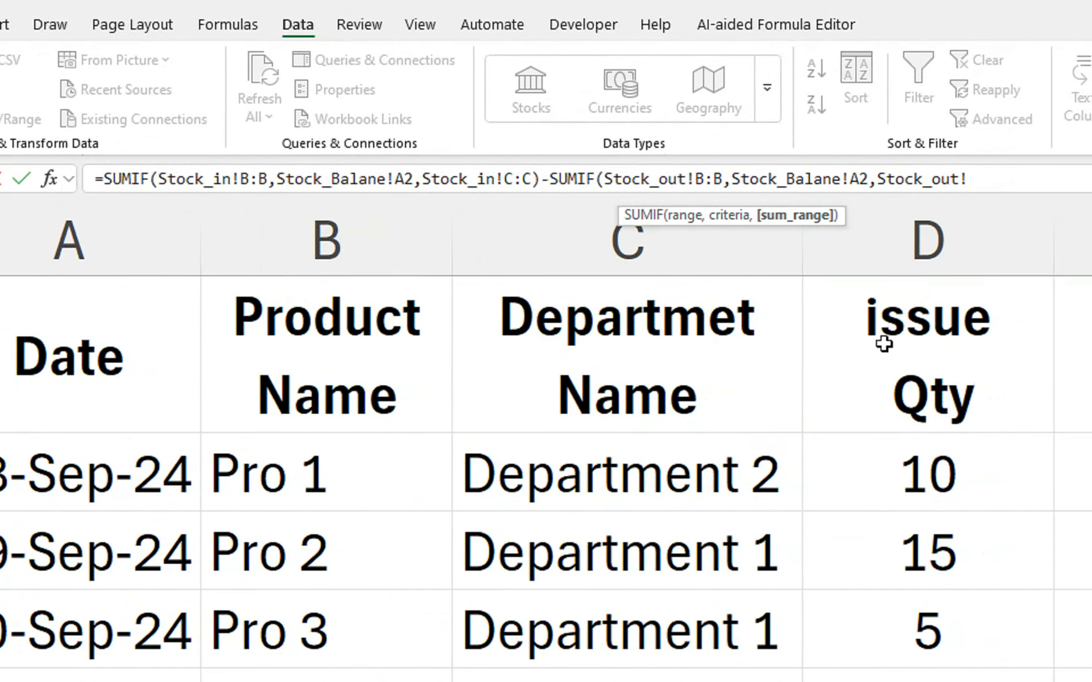
left_click(887, 239)
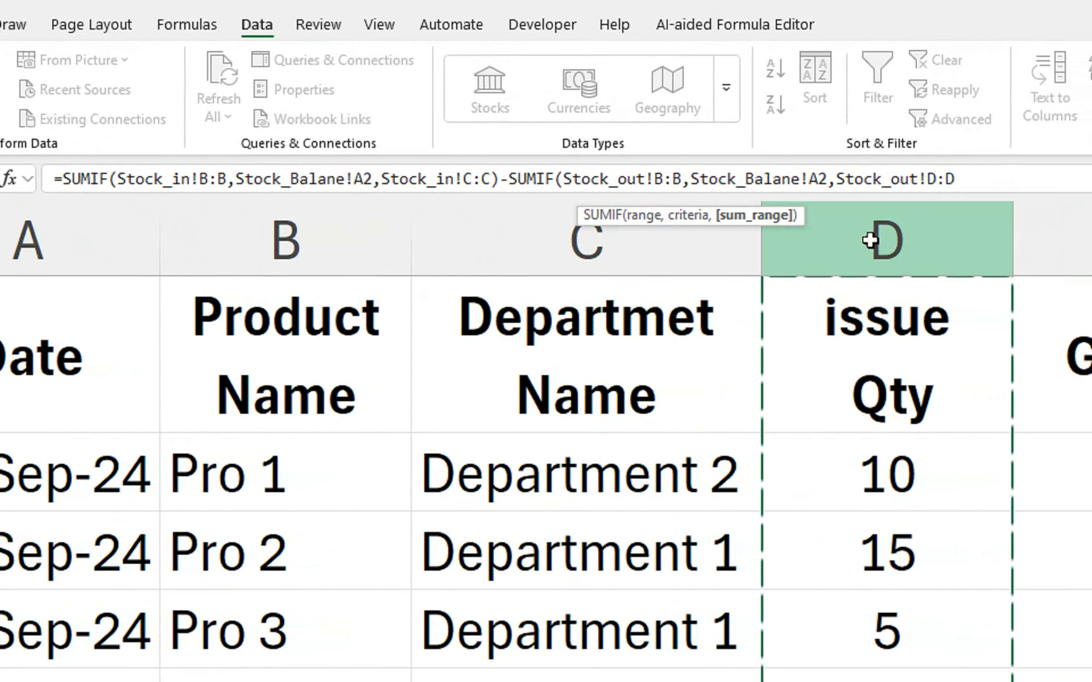
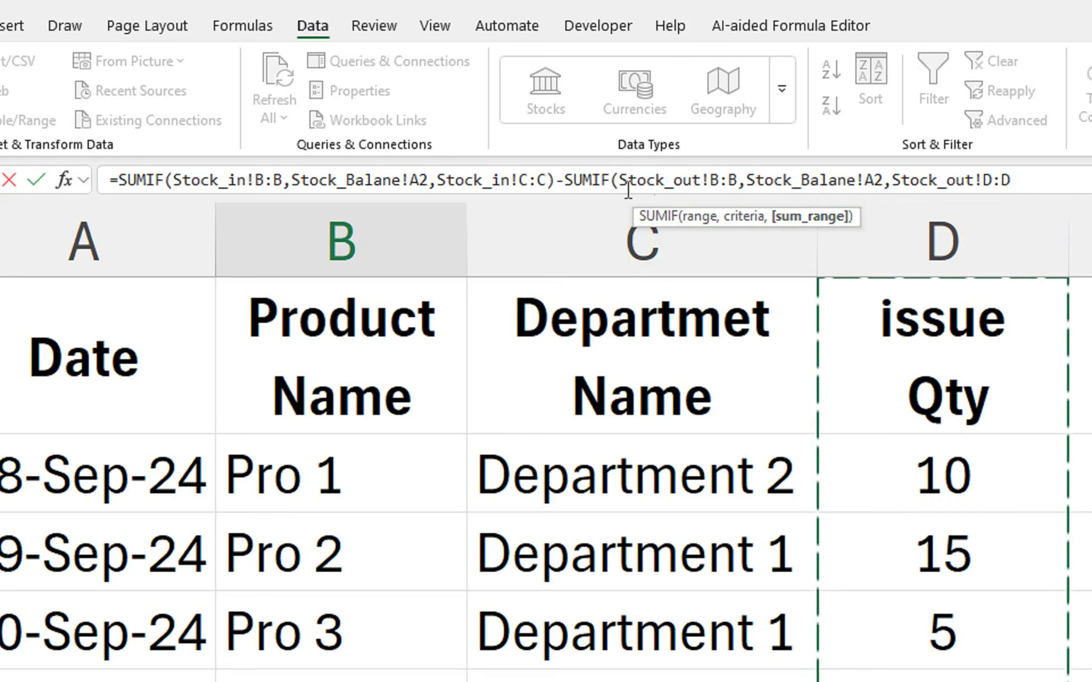
type(")")
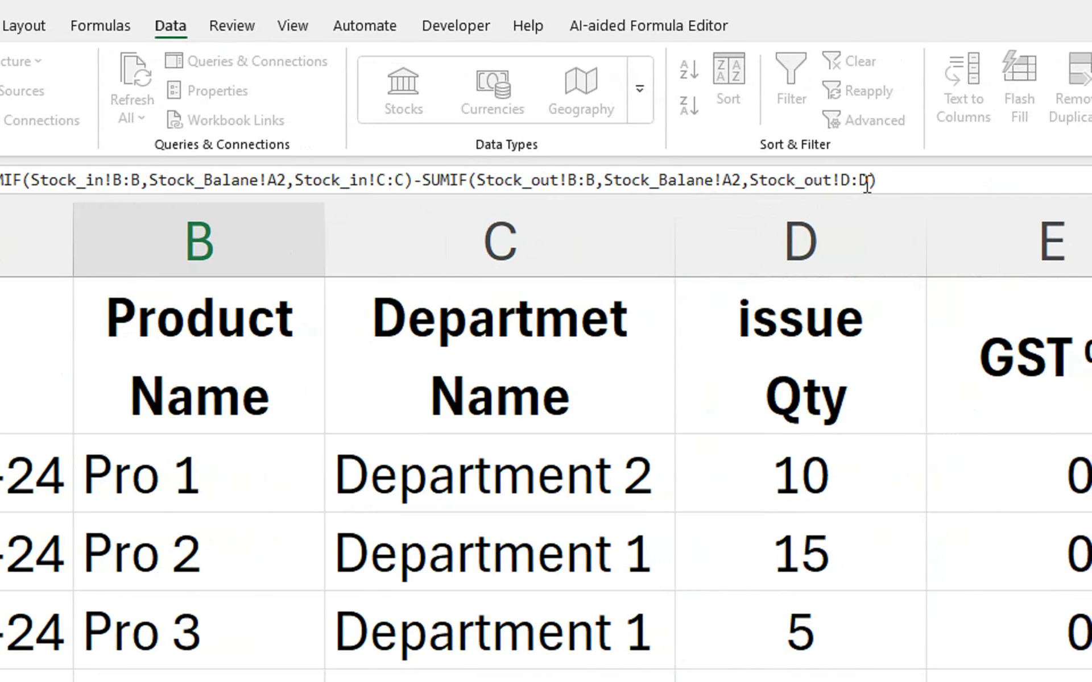
key("Return")
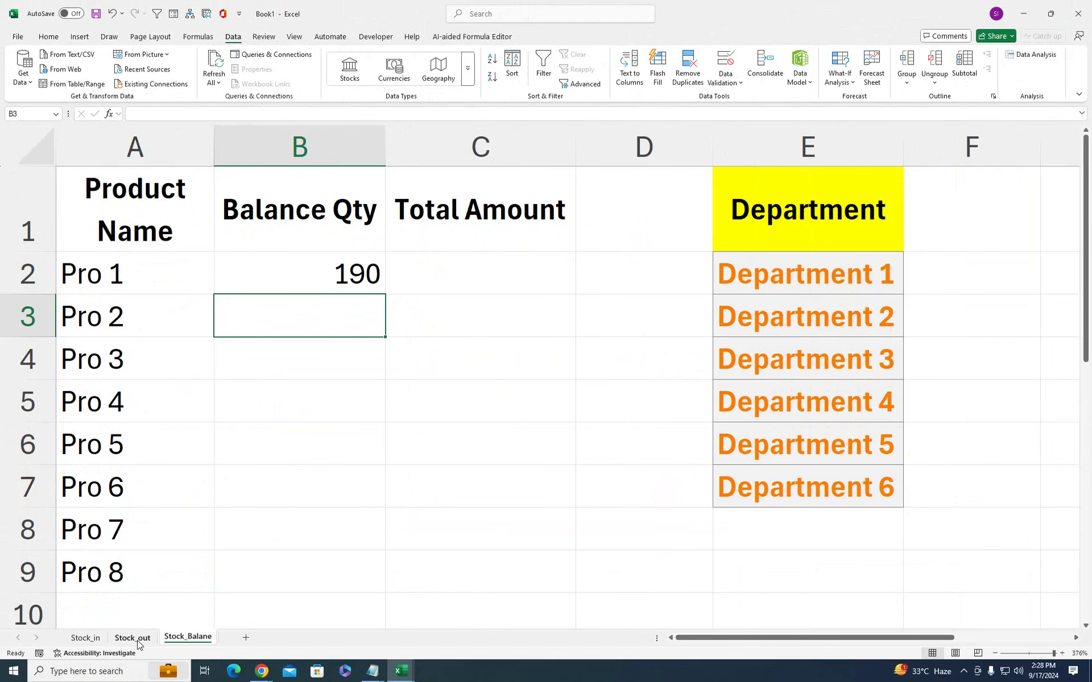
Check Pro 1's issue quantity in Stock_out against its received quantity in Stock_in to verify the balance
left_click(132, 637)
left_click(252, 266)
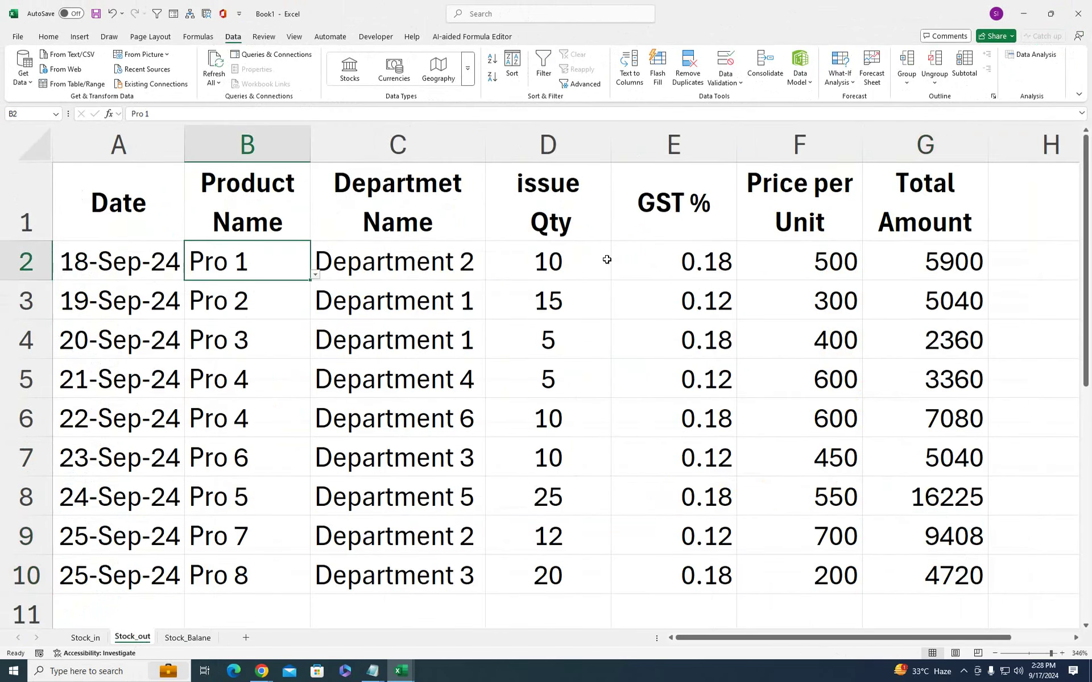
left_click(607, 259)
left_click(85, 637)
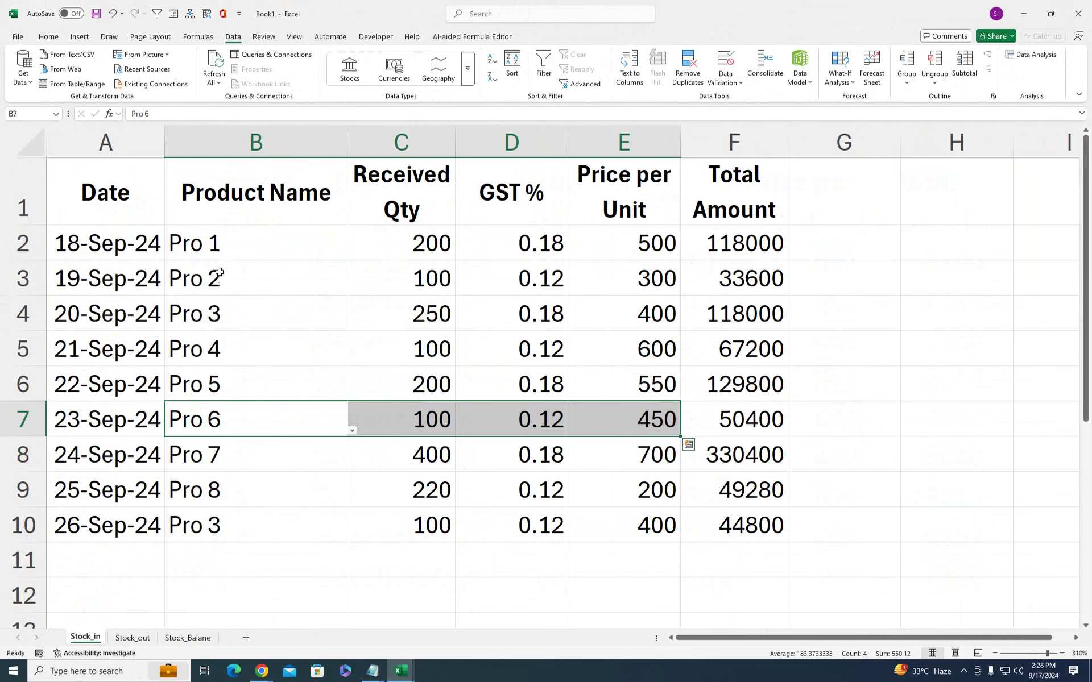
left_click_drag(222, 250, 407, 262)
left_click(406, 256)
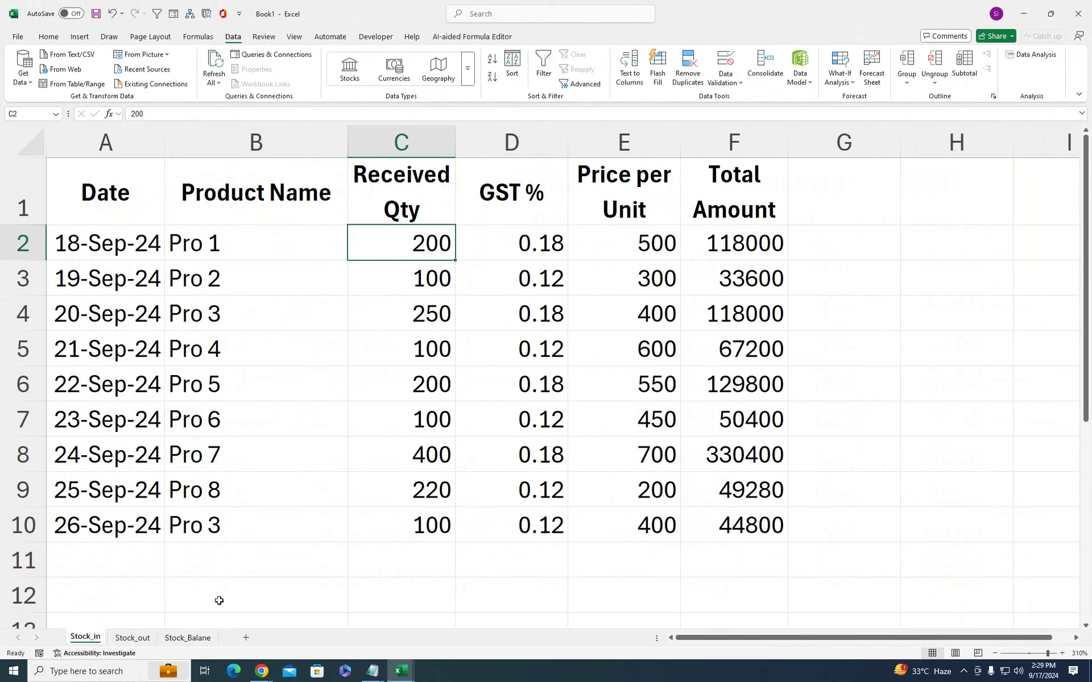
left_click(137, 638)
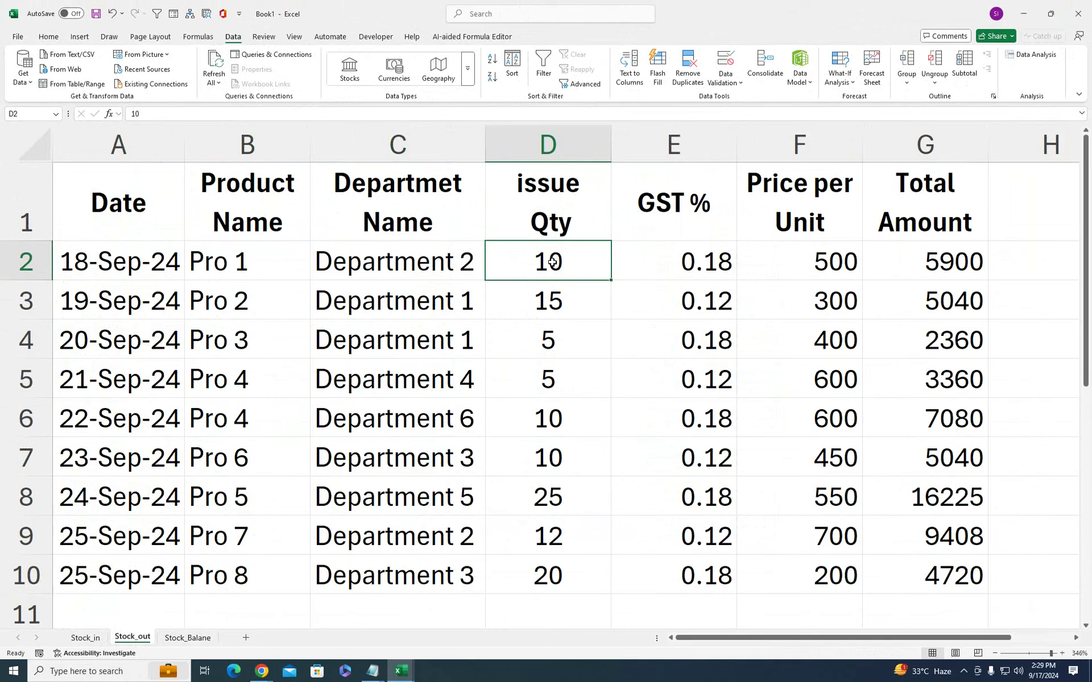
Fill the Balance Qty formula from B2 of Stock_Balane down to B9 for the remaining products
left_click(193, 637)
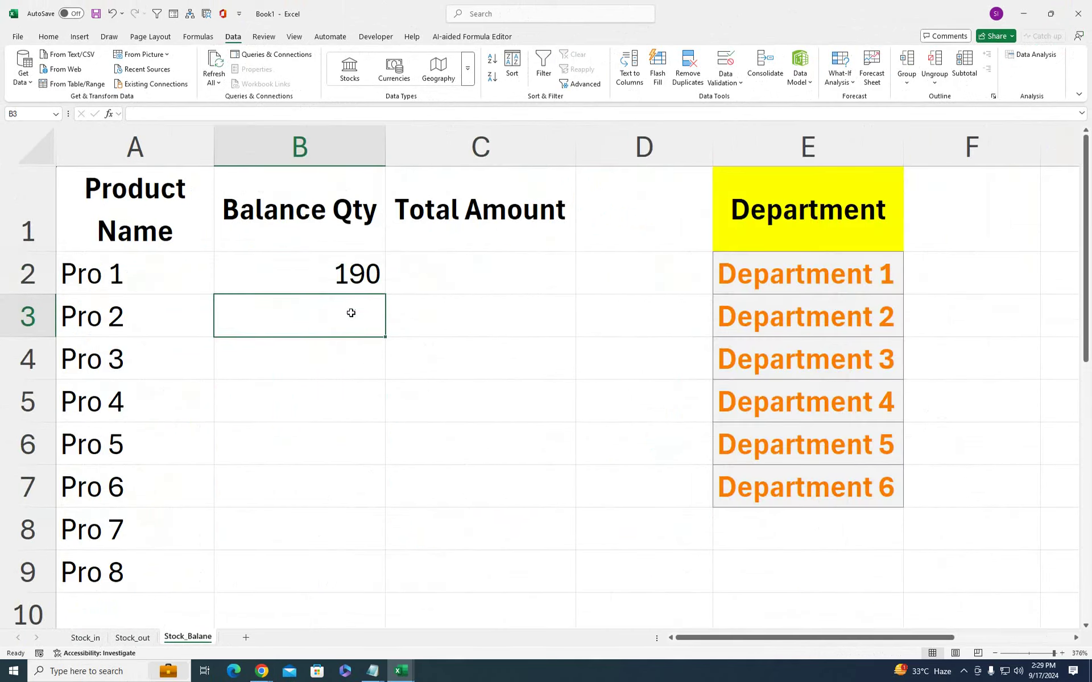
left_click(342, 280)
left_click_drag(387, 294, 388, 592)
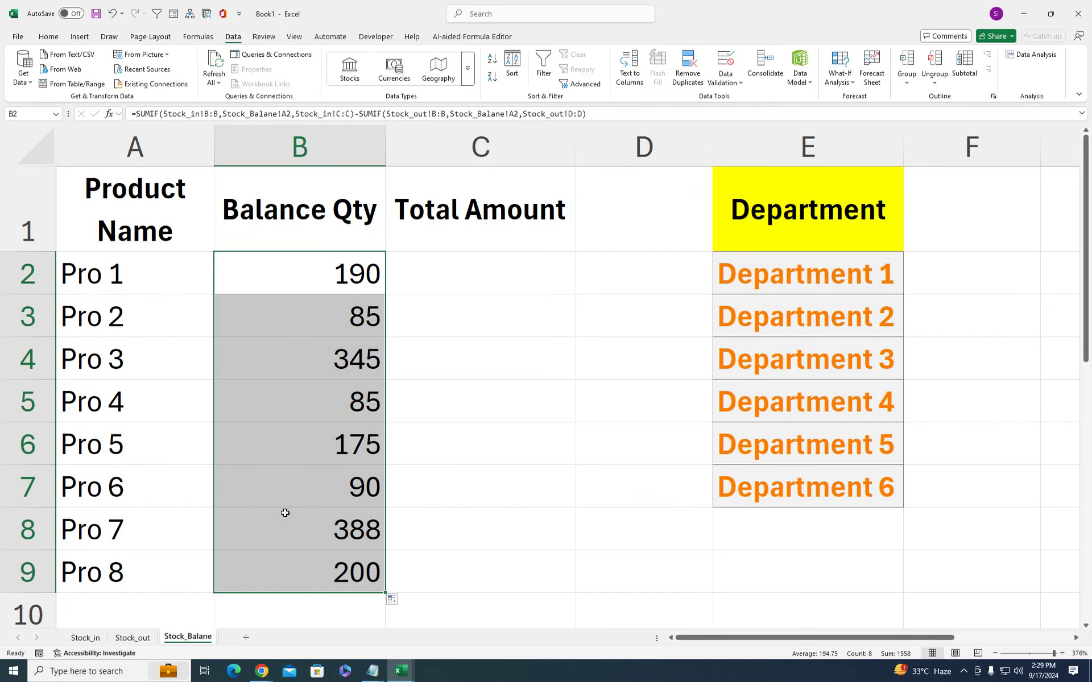
Change the product in cell B8 of Stock_out to Pro 1 and check Pro 1's balance in Stock_Balane
left_click(134, 637)
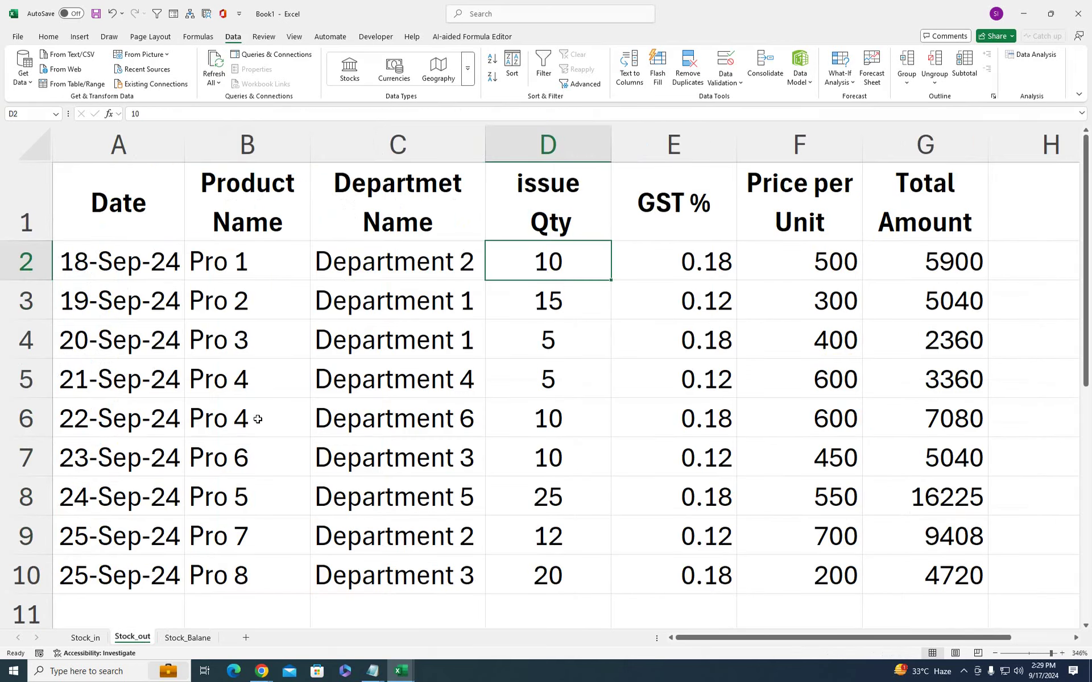
left_click(270, 500)
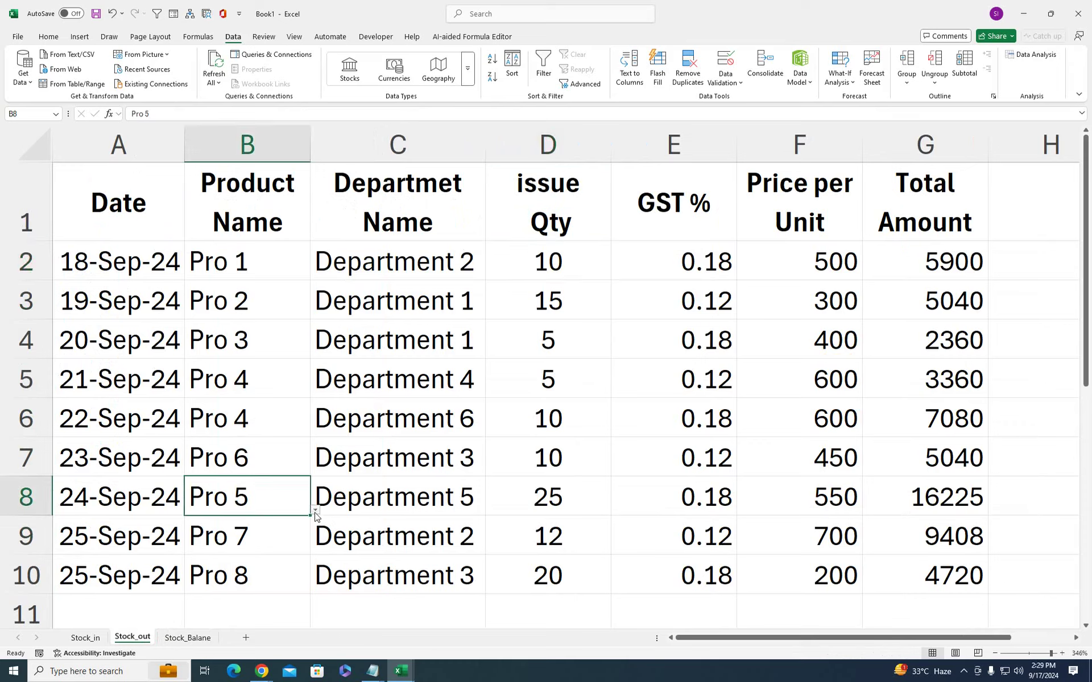
left_click(316, 510)
left_click(268, 521)
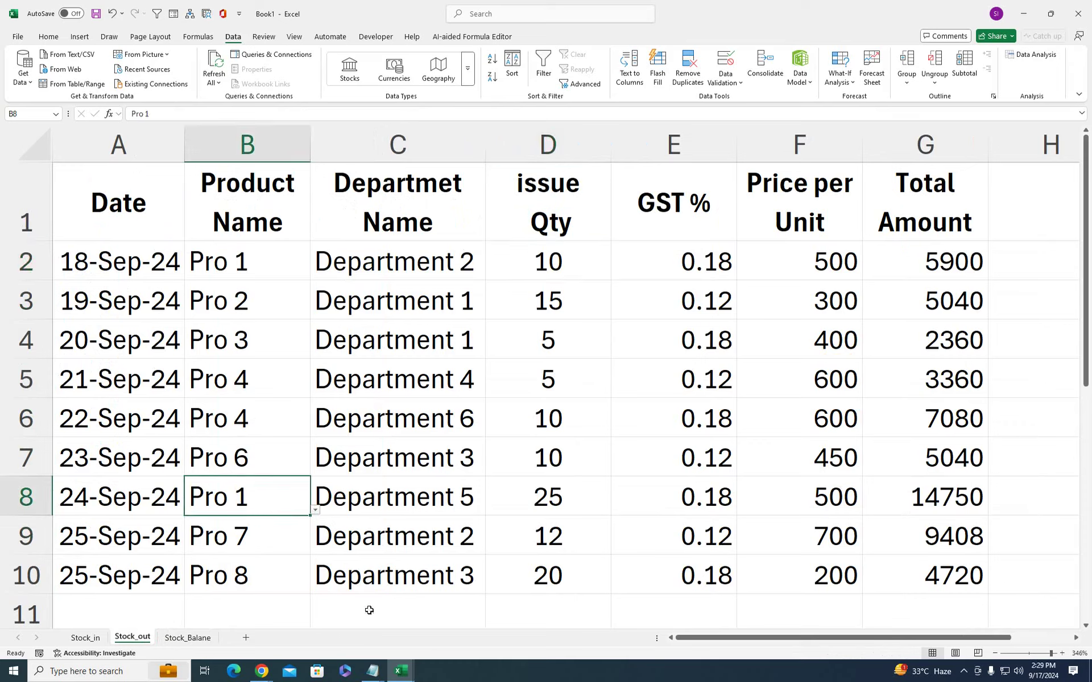
left_click(197, 641)
left_click(307, 287)
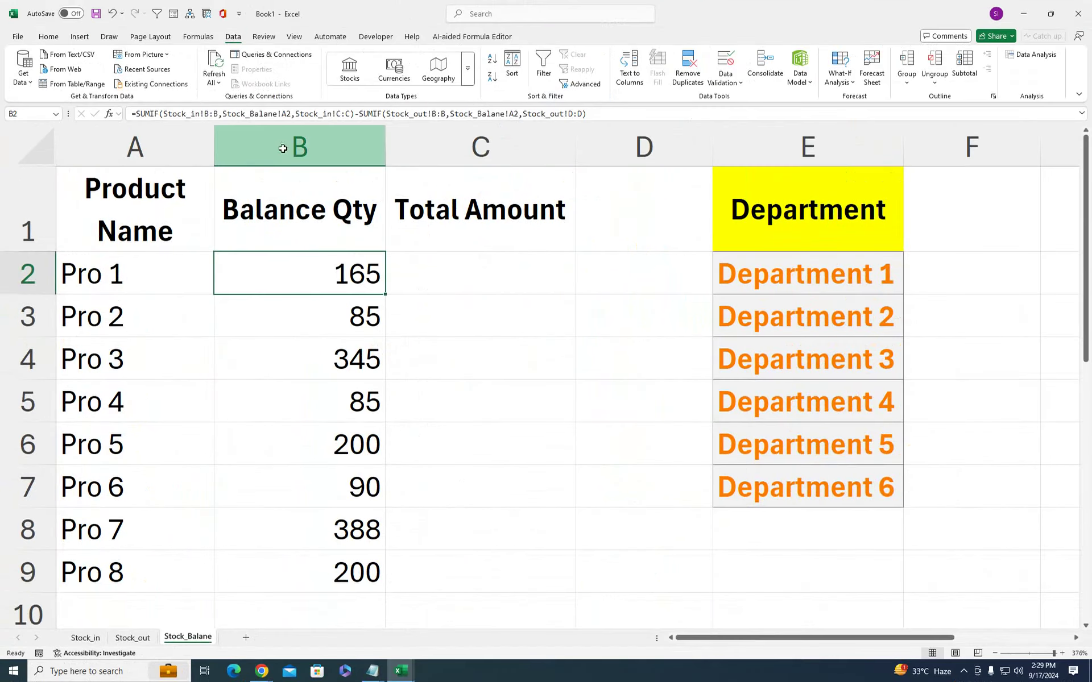
Center the contents of the Balance Qty column in Stock_Balane
left_click(509, 11)
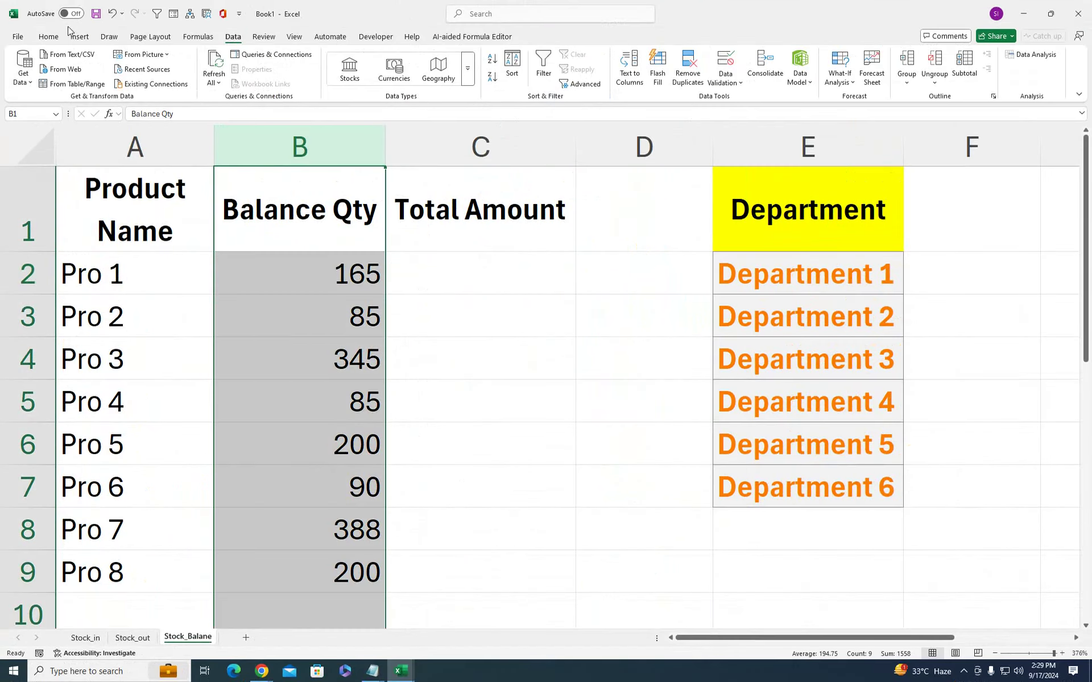
left_click(49, 36)
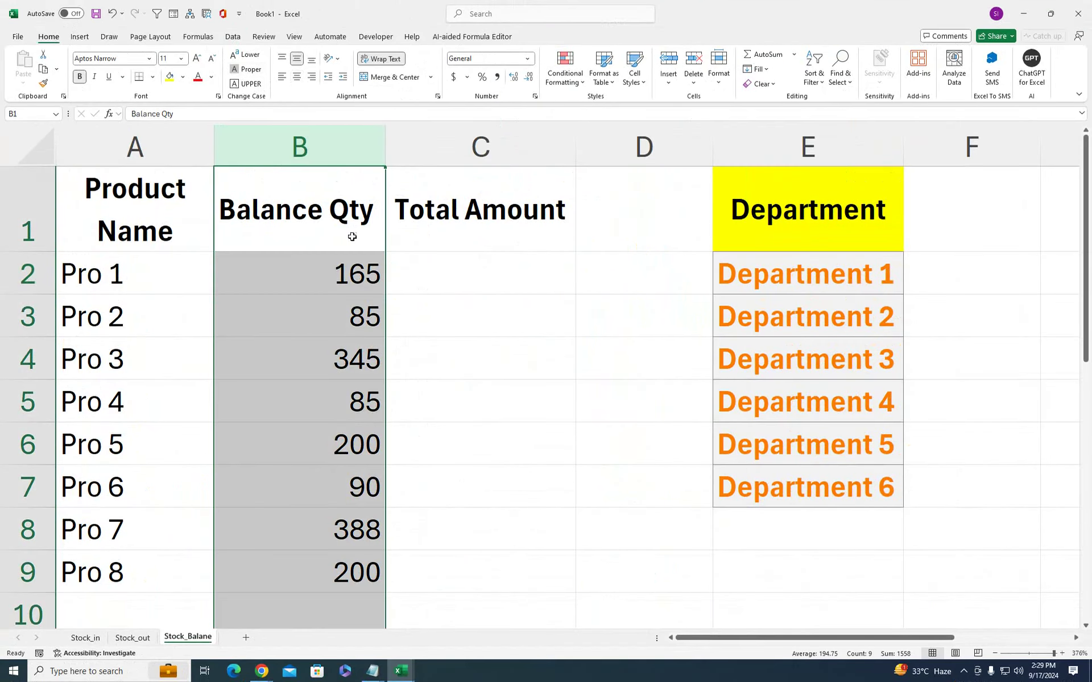
left_click(296, 77)
left_click(341, 212)
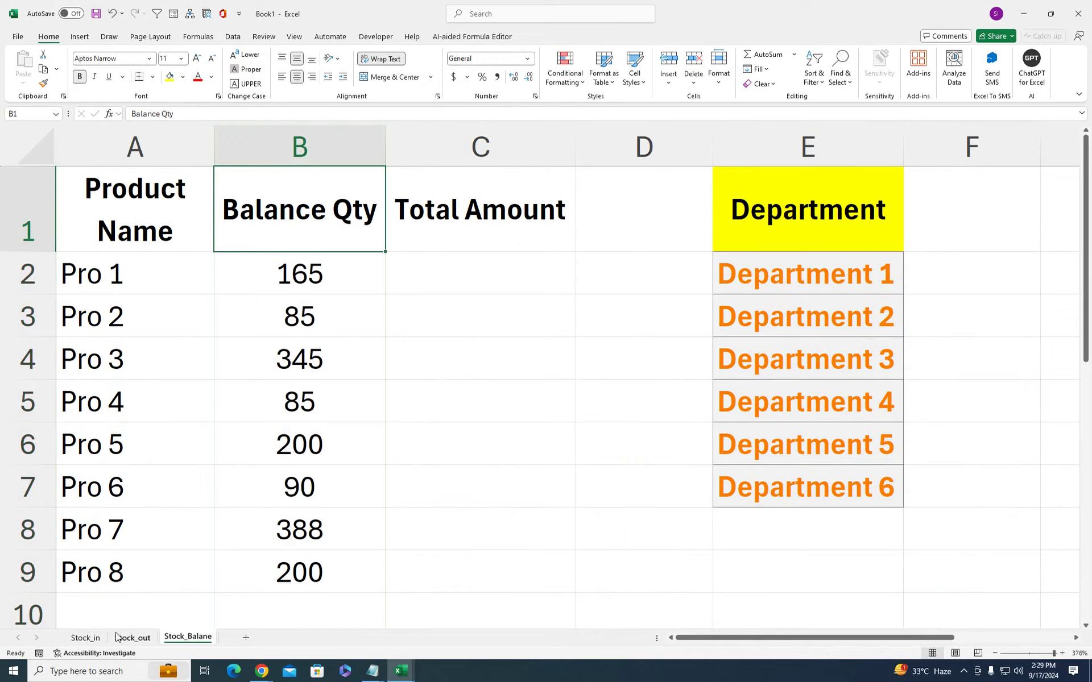
Narrow the Product Name column in Stock_in and wrap its header text onto two lines
left_click(91, 638)
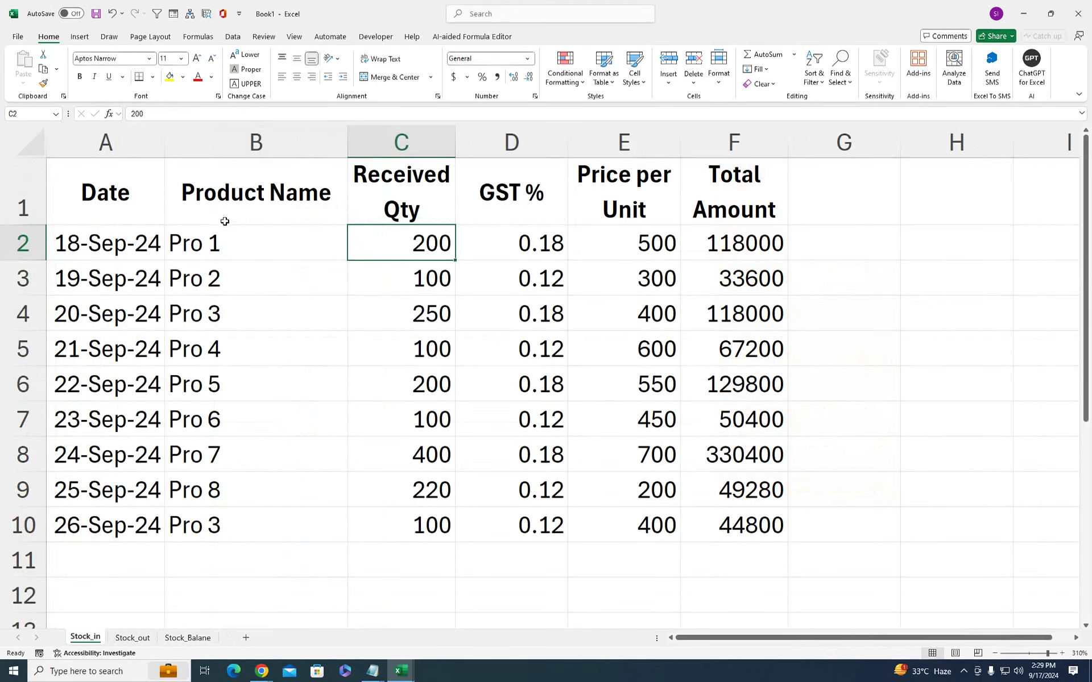
left_click_drag(347, 142, 267, 130)
left_click(280, 195)
left_click(380, 59)
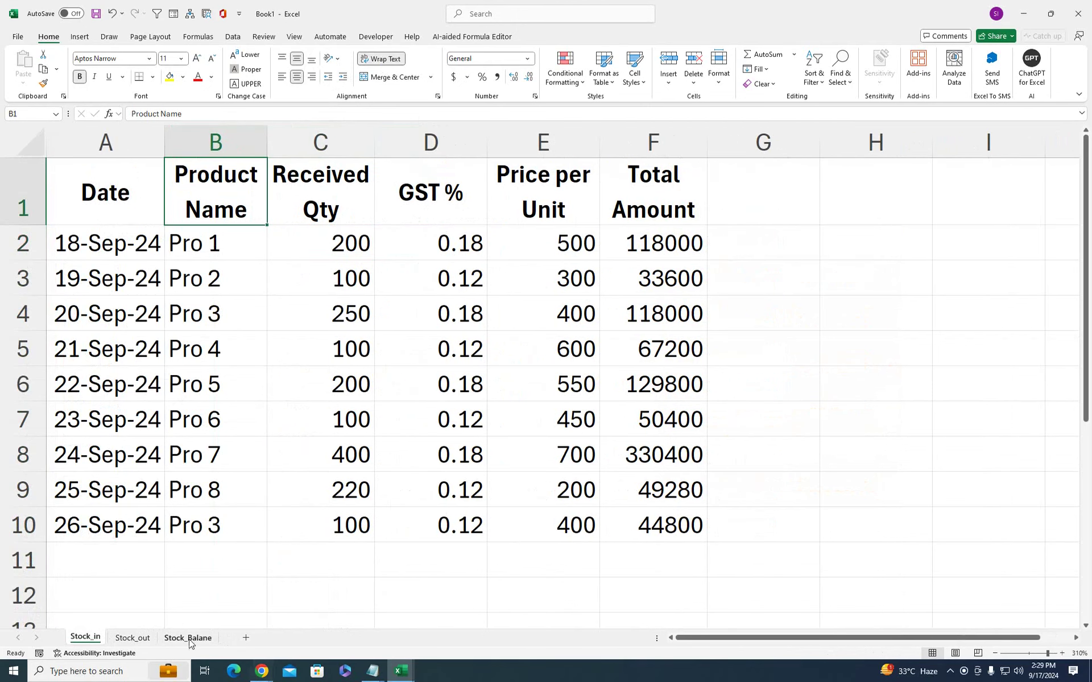
Look over Stock_out, return to Stock_Balane and slightly narrow its Product Name column
left_click(146, 642)
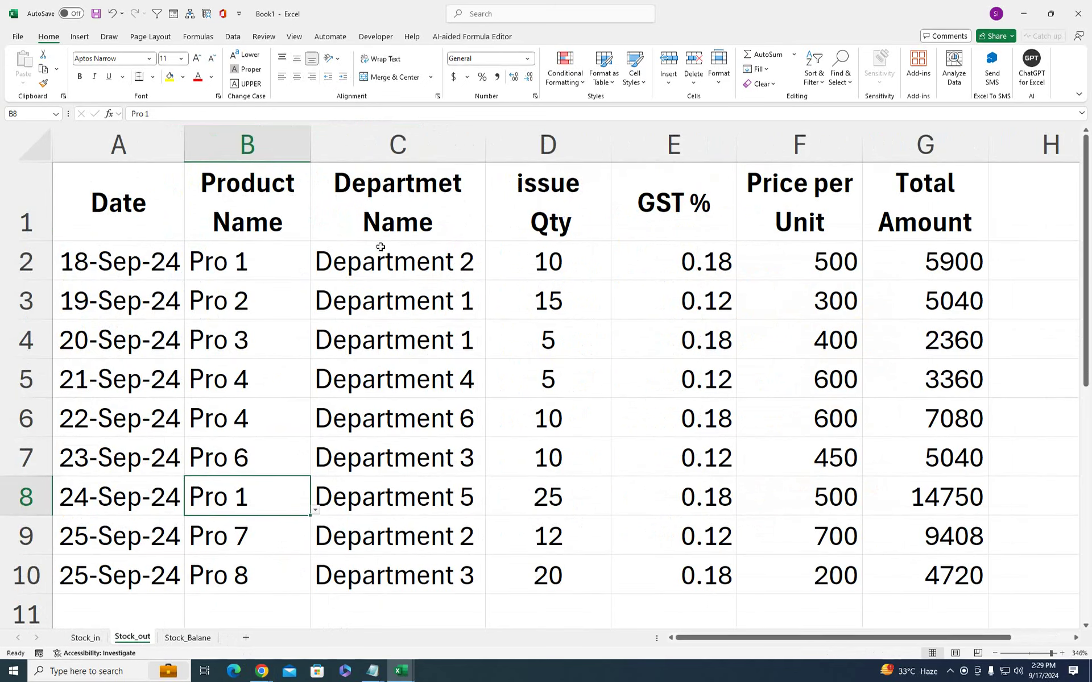
left_click(187, 640)
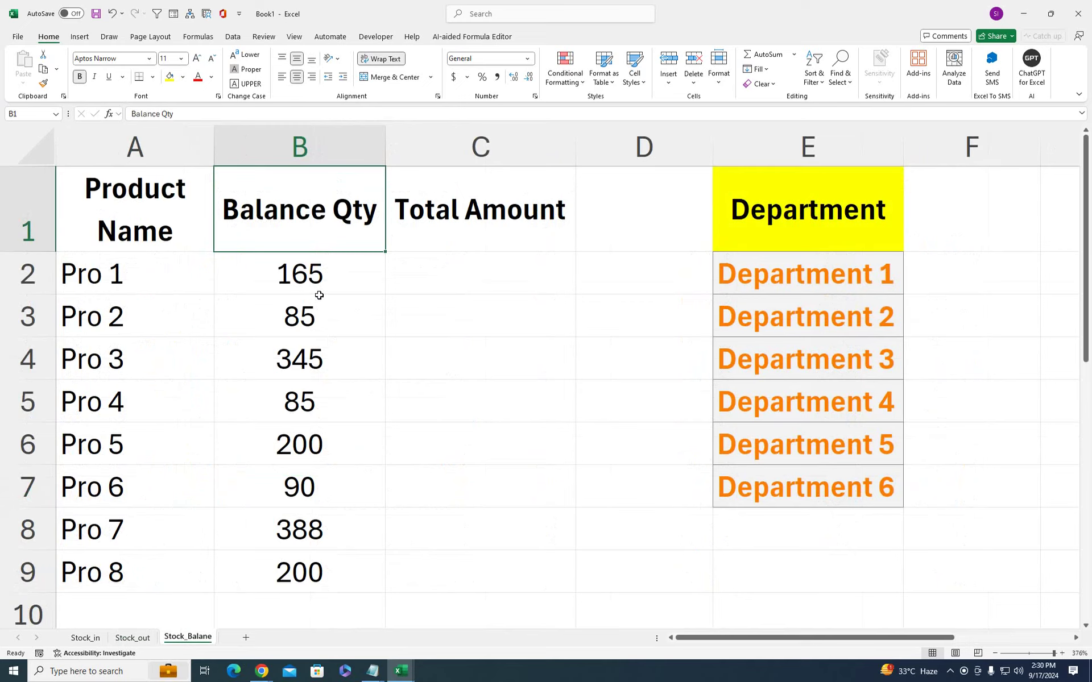
left_click_drag(215, 148, 193, 149)
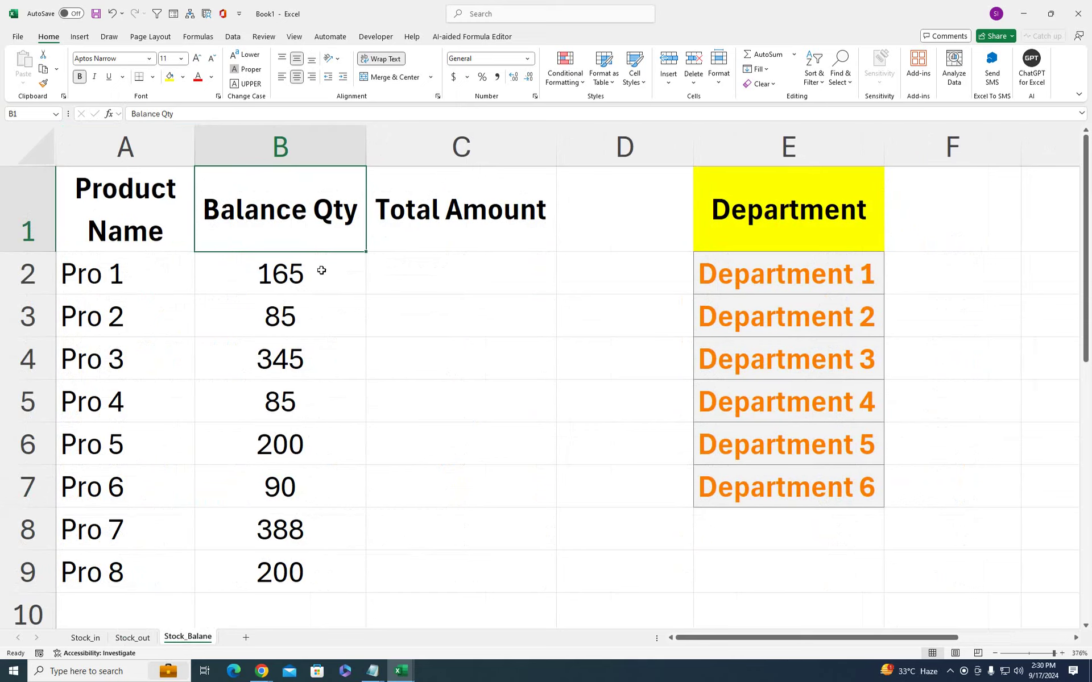
Start a SUMIF formula in C2 of Stock_Balane with Stock_in!B:B as its range
left_click(406, 274)
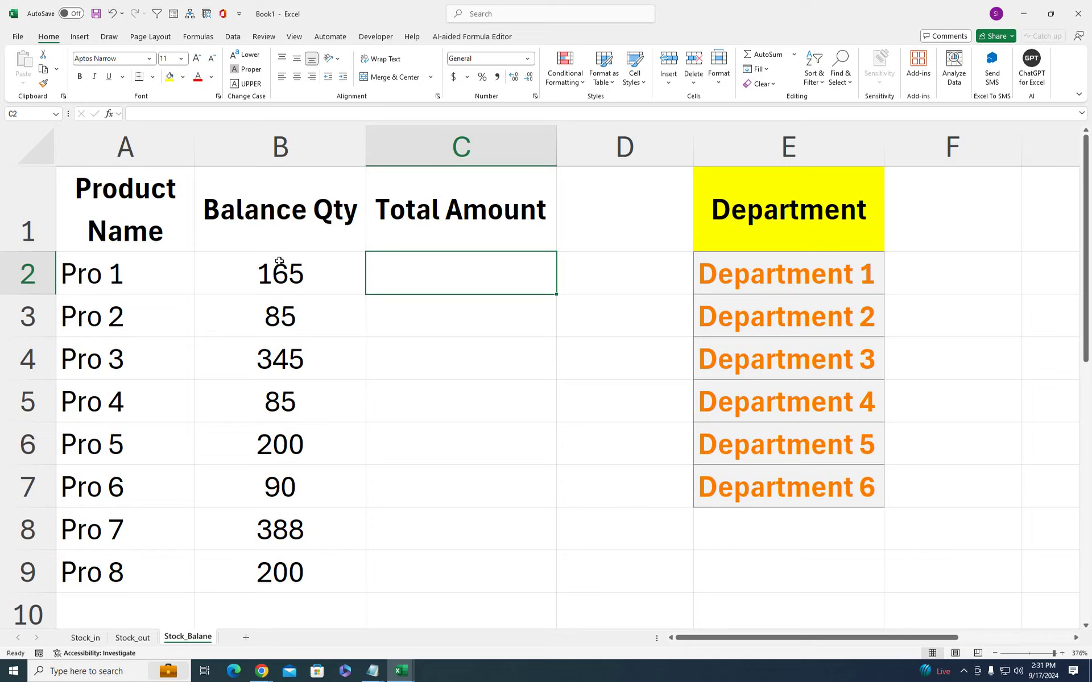
type("=sumif")
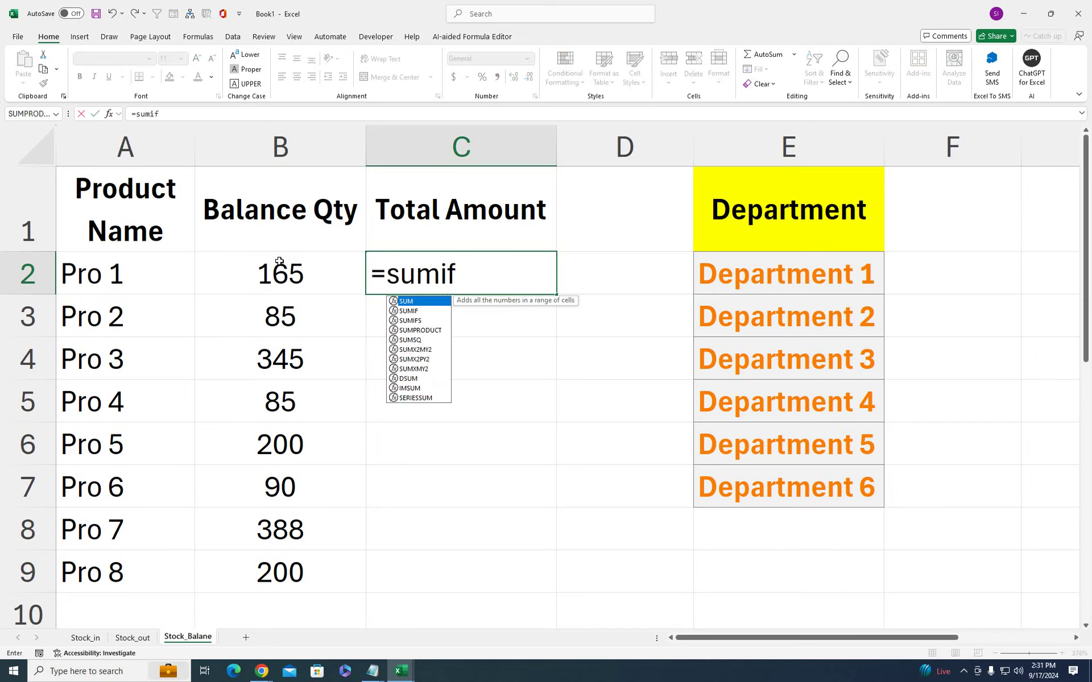
key("Tab")
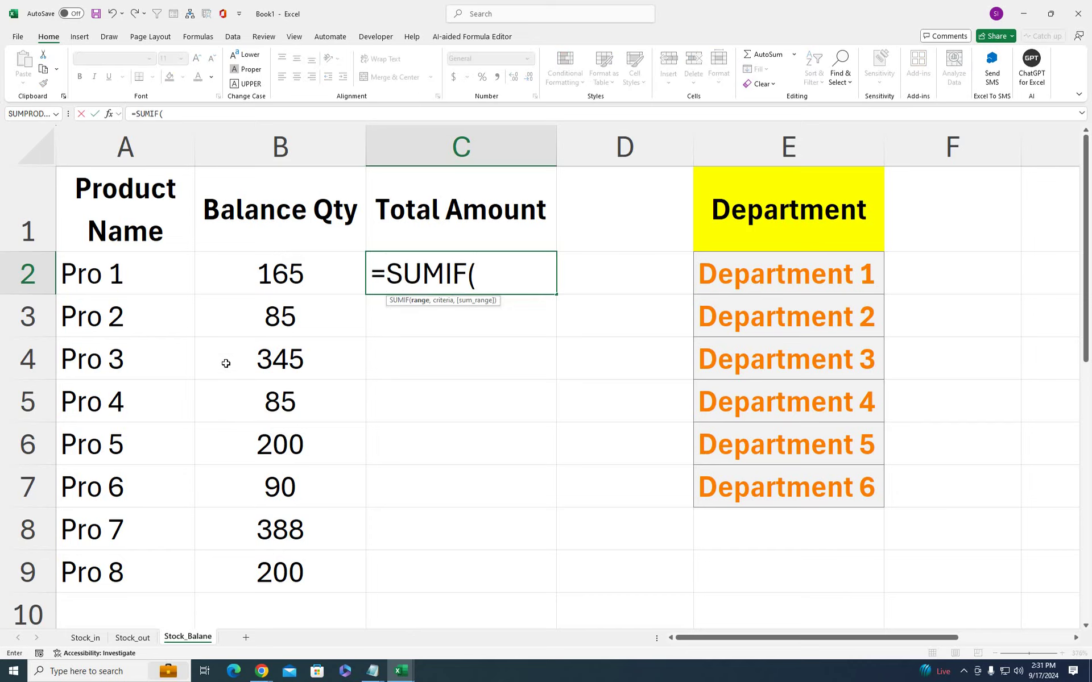
left_click(92, 638)
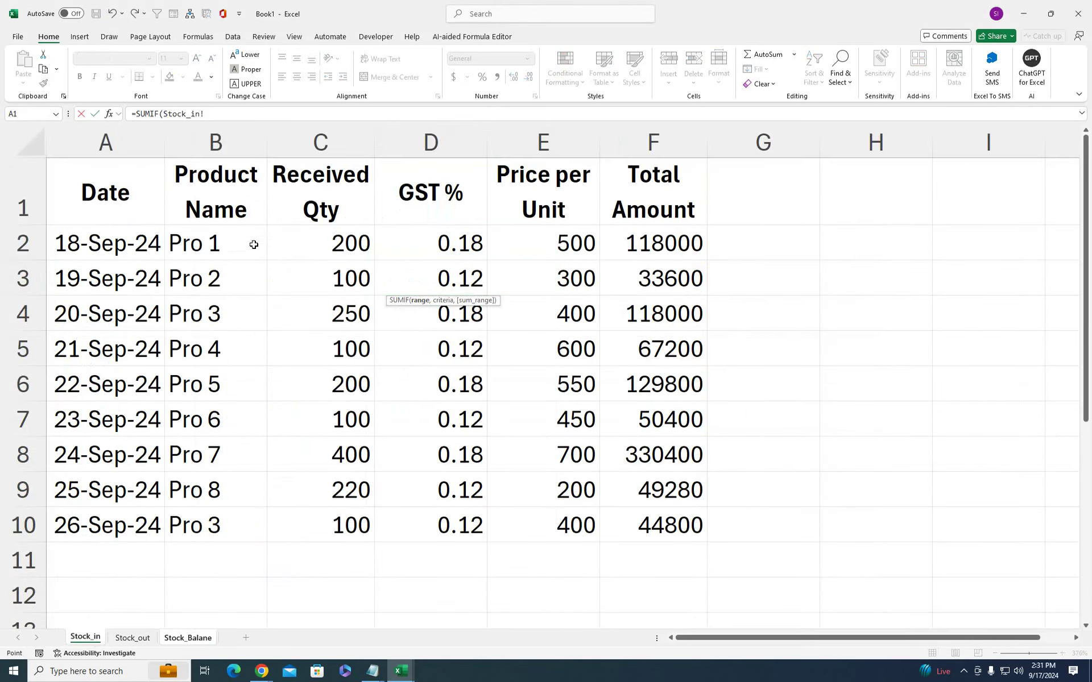
left_click(218, 140)
type(",")
Set the SUMIF's criteria to Stock_Balane!A2 and its sum range to Stock_in!F:F
left_click(189, 638)
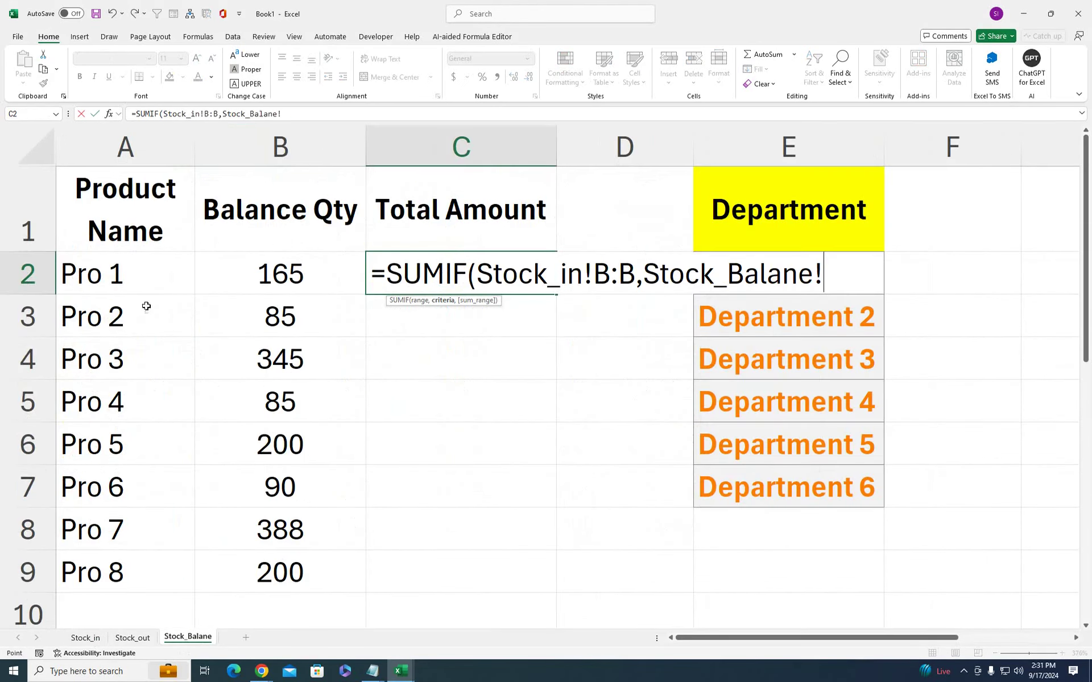
left_click(146, 283)
type(",")
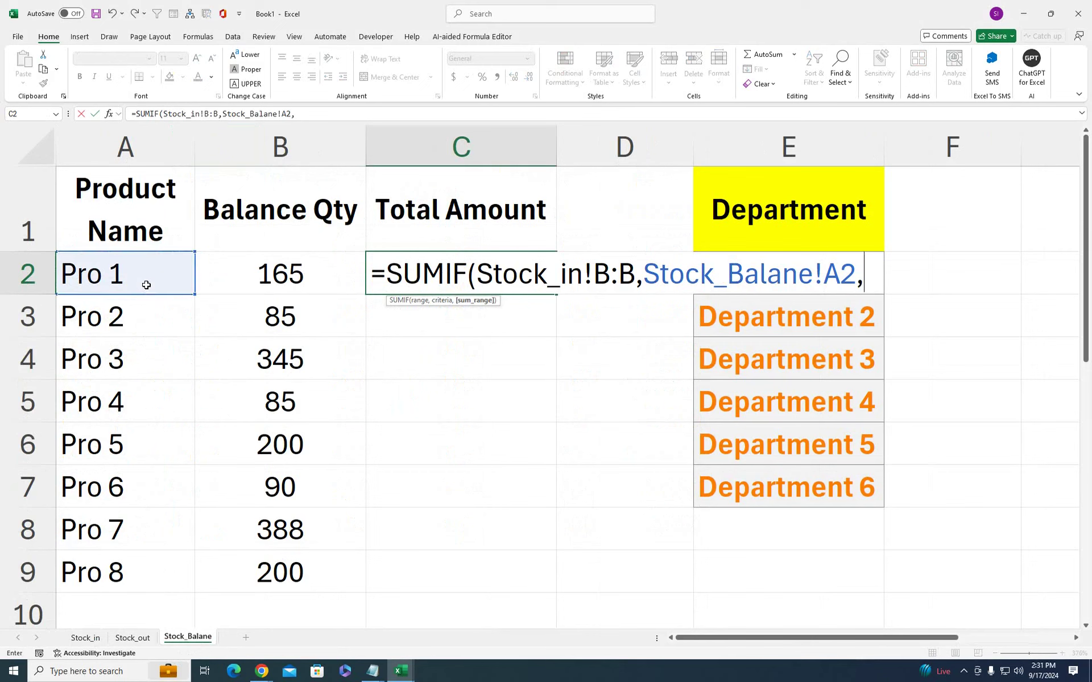
left_click(85, 638)
left_click(661, 139)
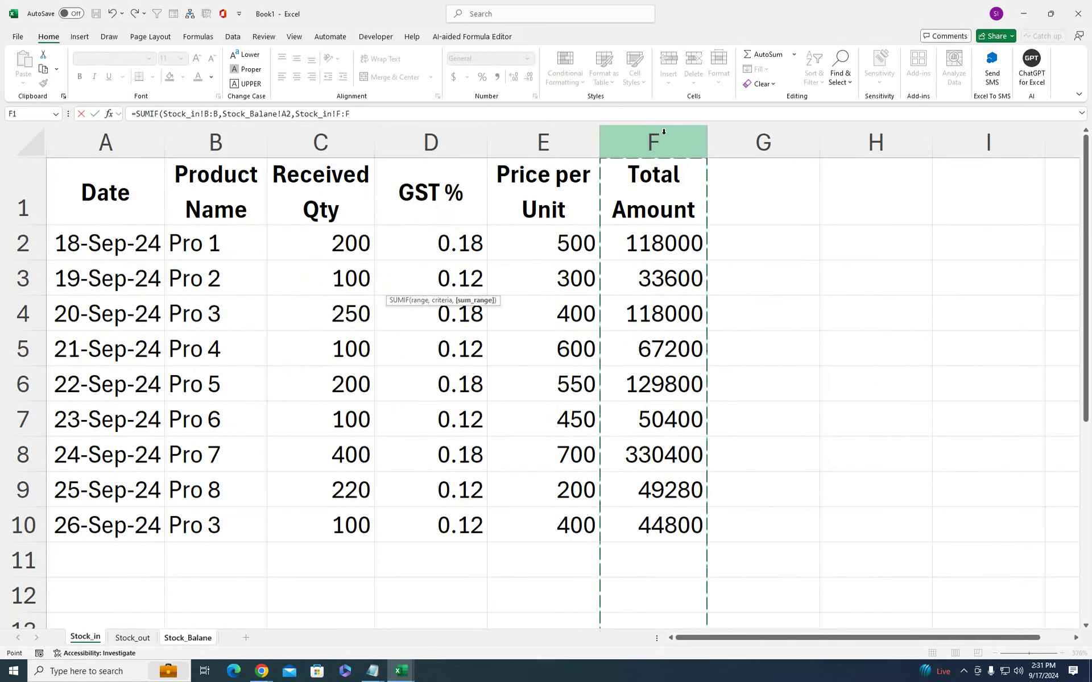
Close the first SUMIF in C2 and subtract a second one, picking column B of Stock_out as its range
type(")-SUMIF(")
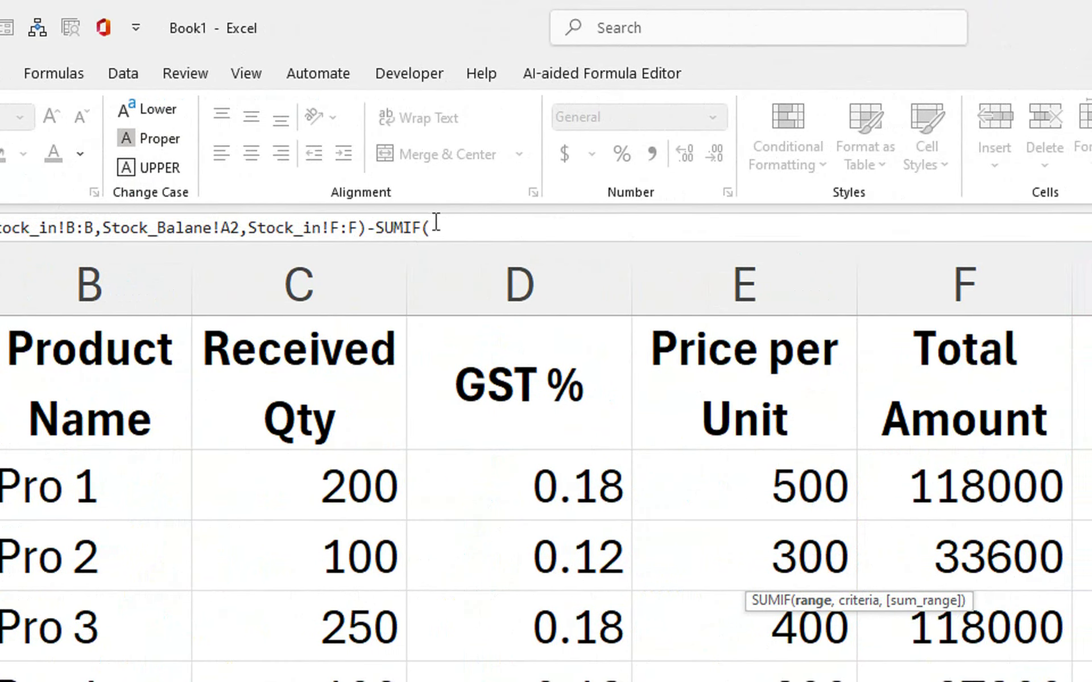
left_click(436, 224)
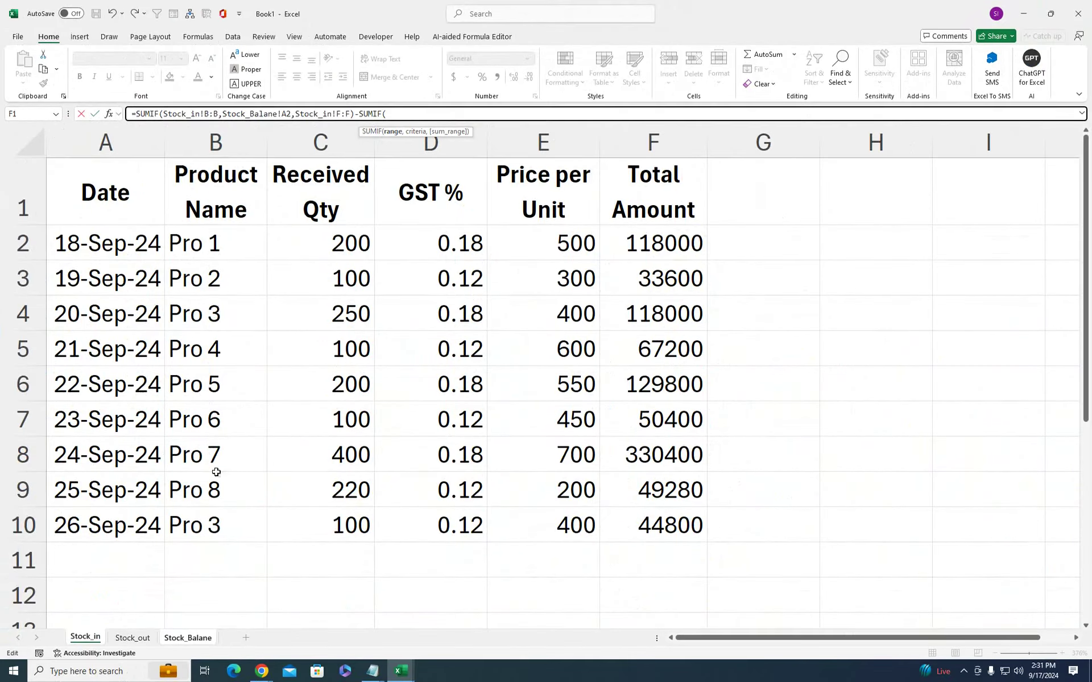
left_click(133, 637)
left_click(262, 142)
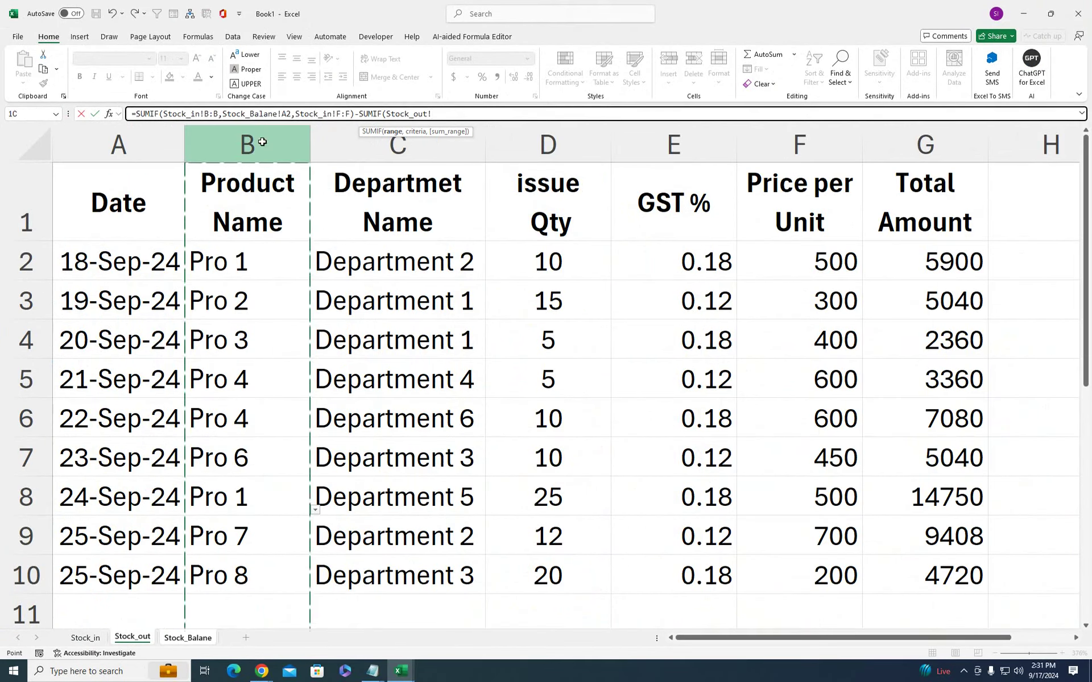
Put Stock_Balane!A2 and Stock_out!G:G into the second SUMIF, close it and enter the C2 formula
left_click(188, 638)
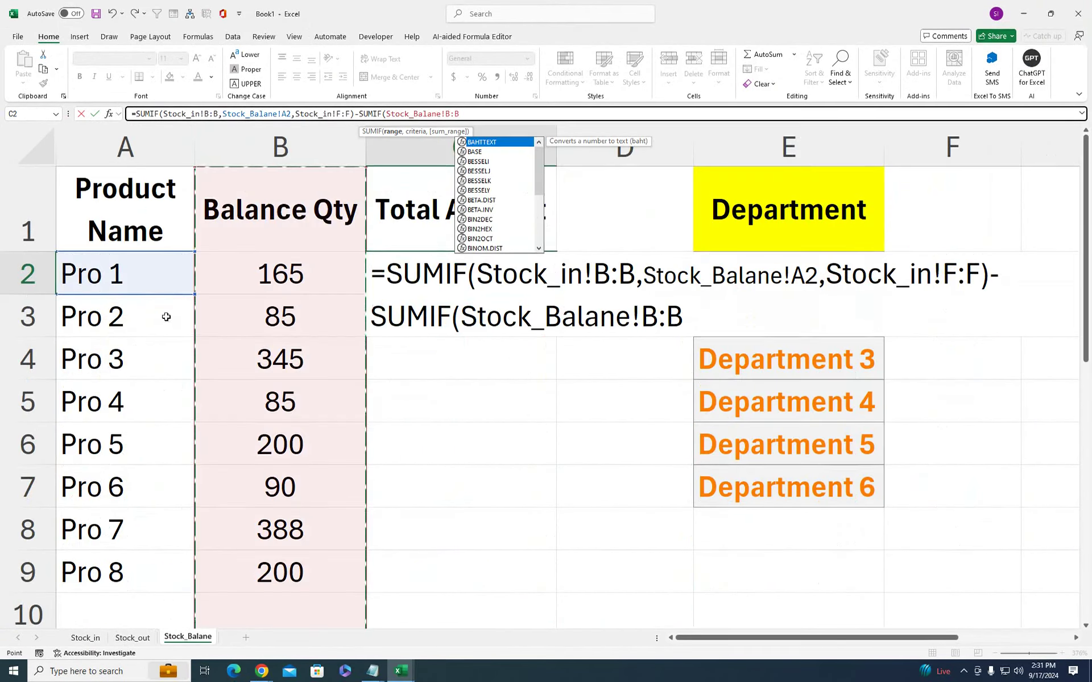
left_click(137, 263)
type(",")
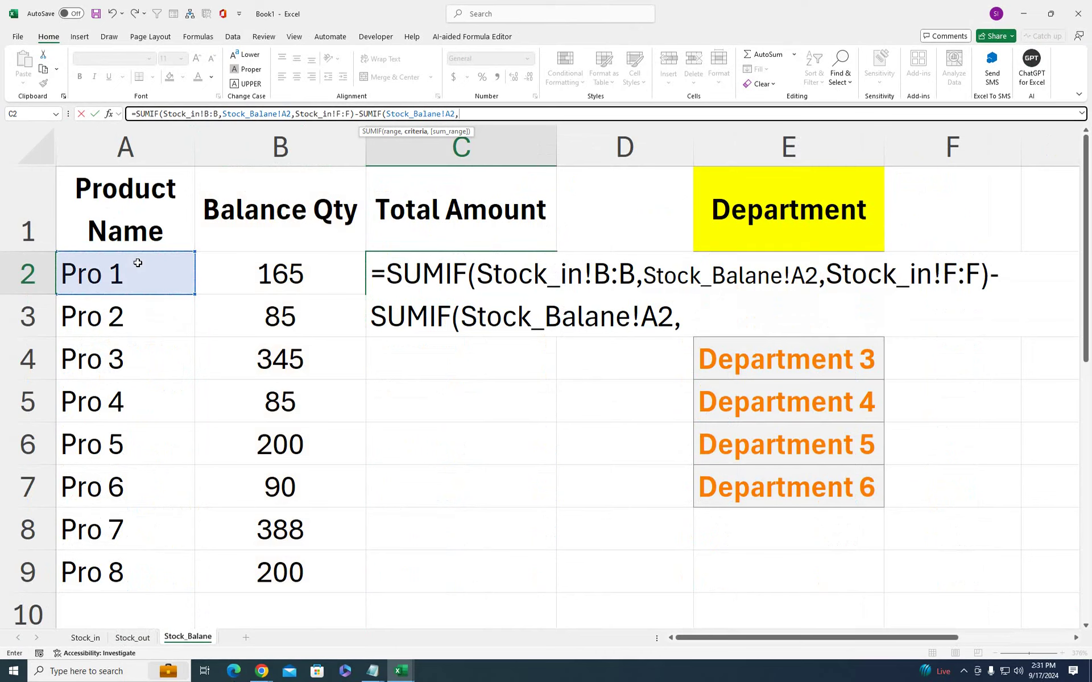
left_click(132, 638)
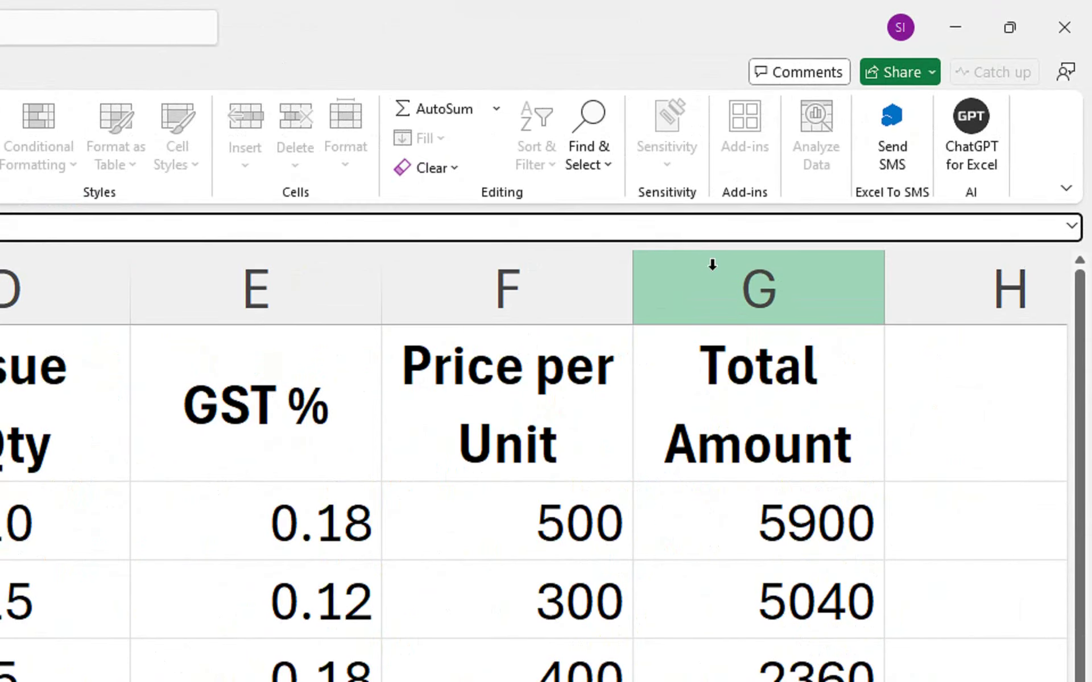
left_click(712, 265)
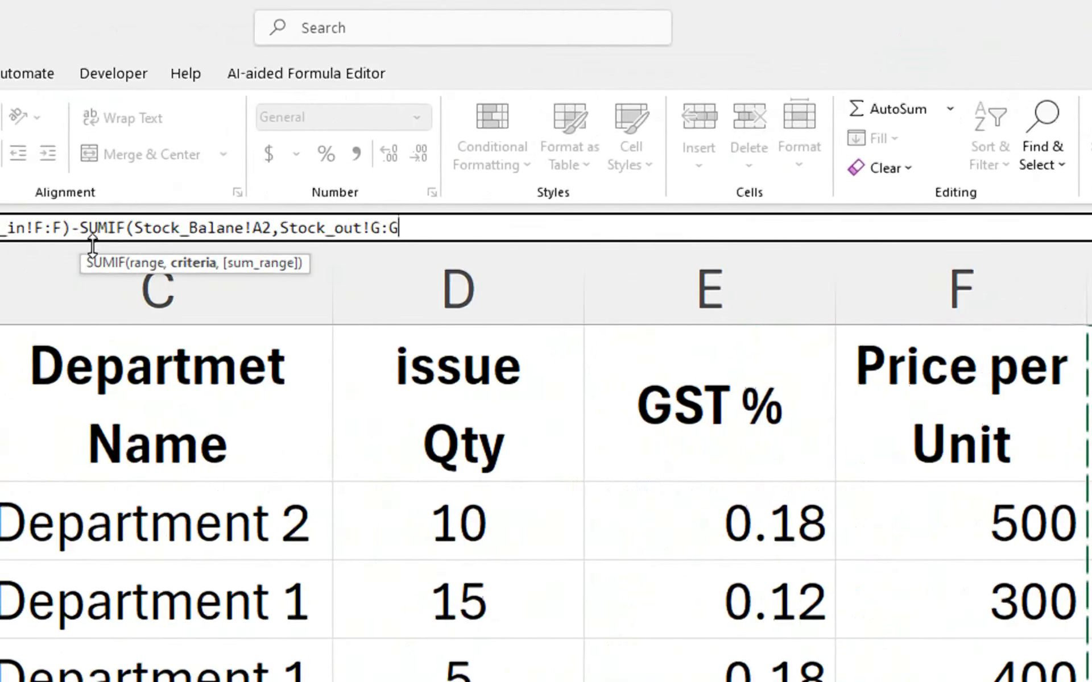
type(")")
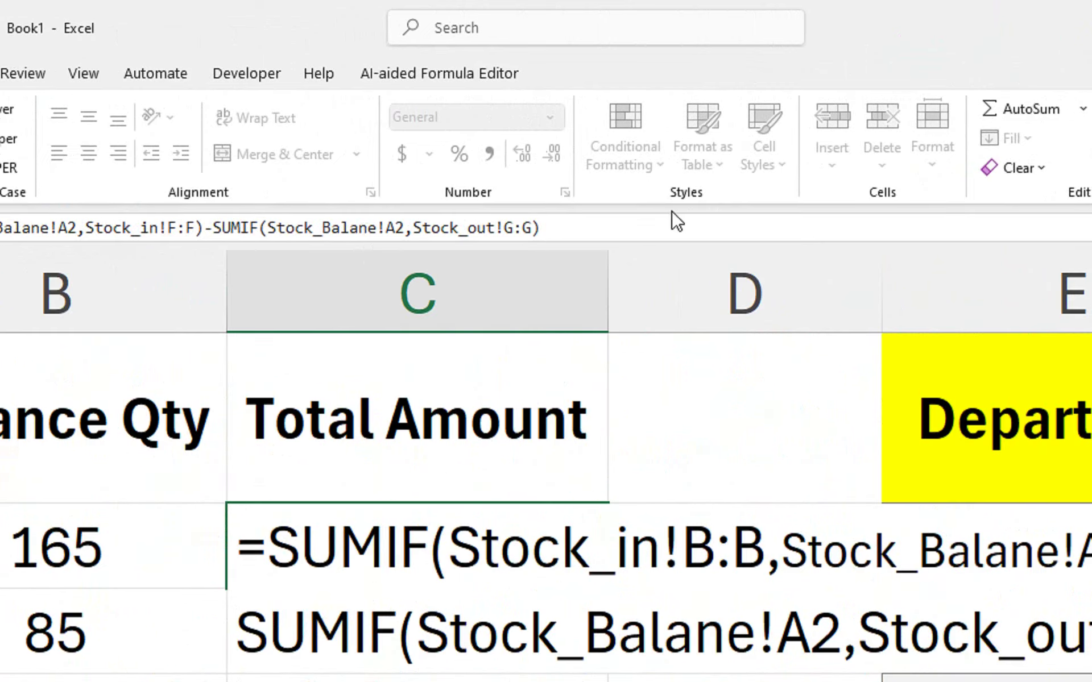
key("Return")
Insert Stock_out!B:B as the missing range before Stock_Balane!A2 in C2's second SUMIF, and fill the corrected formula down the product rows
left_click(507, 512)
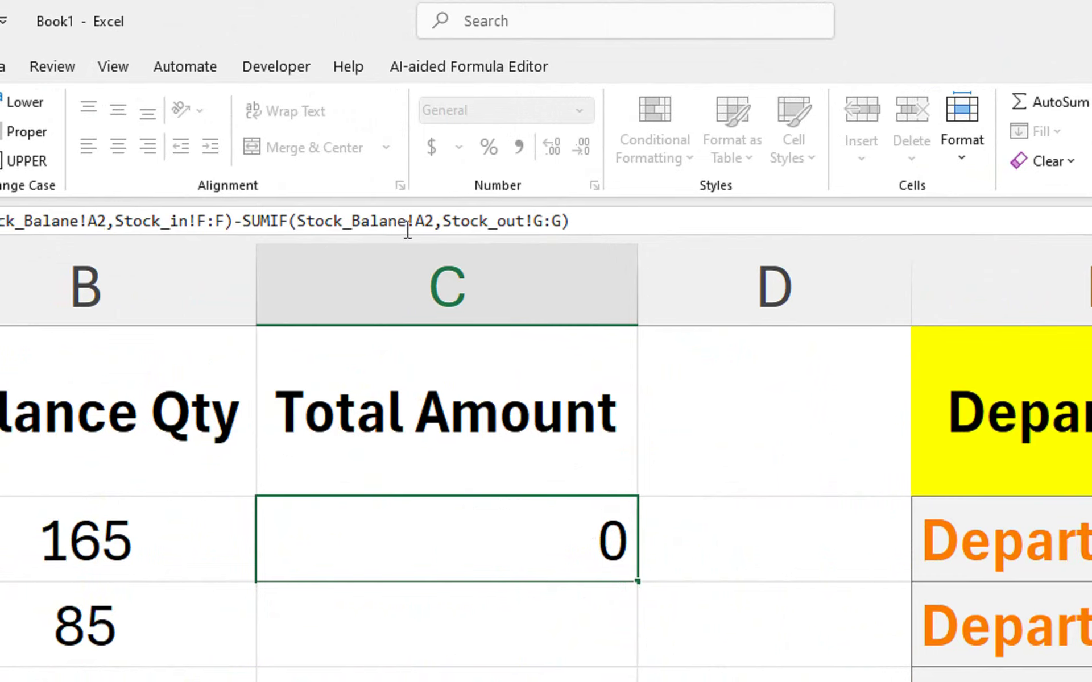
left_click(298, 221)
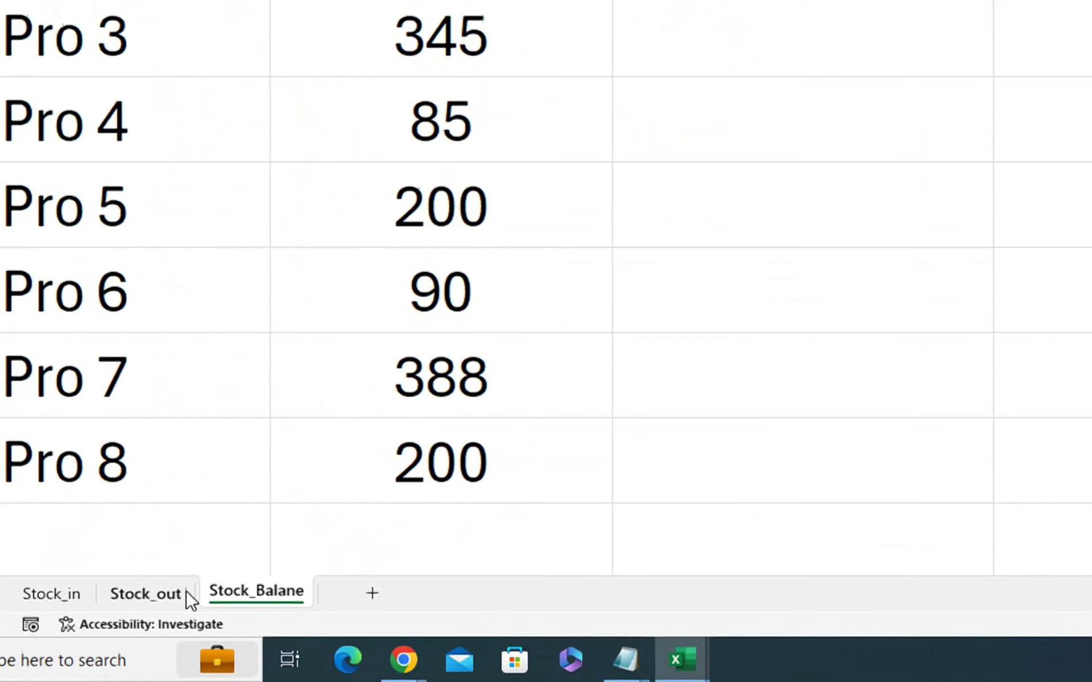
left_click(181, 594)
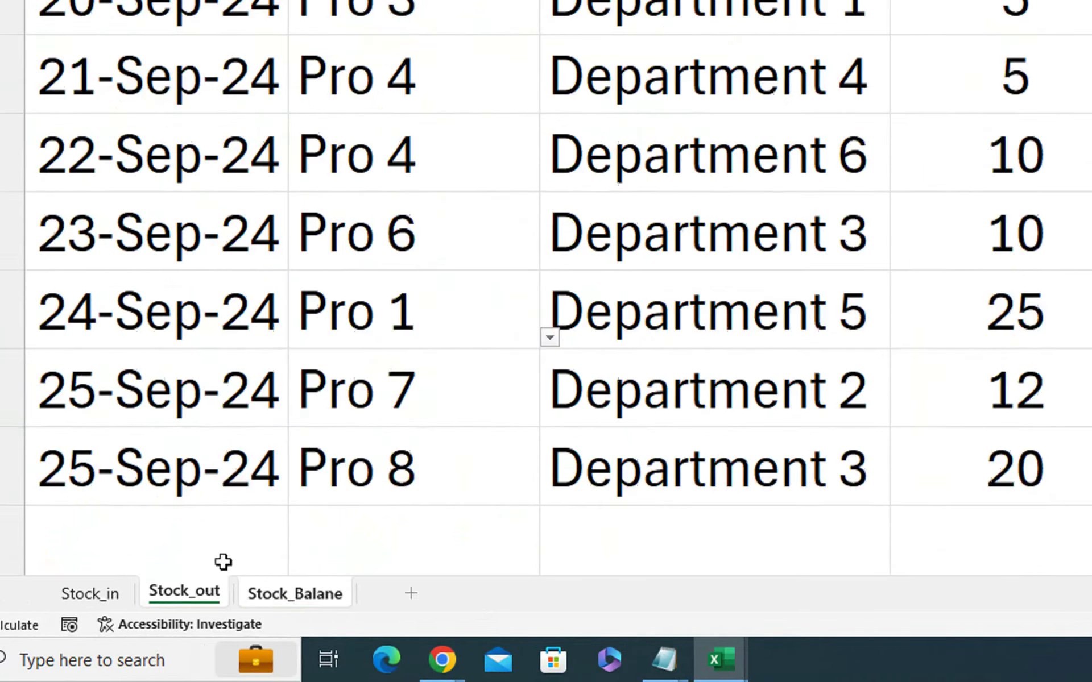
left_click(490, 146)
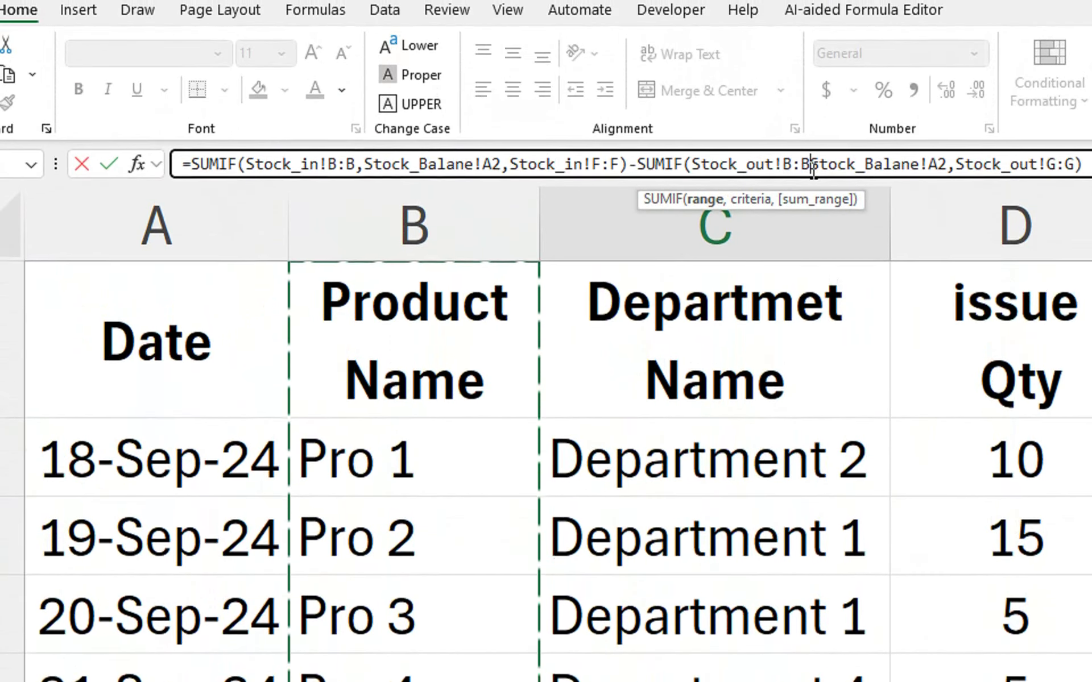
type(",")
key("Return")
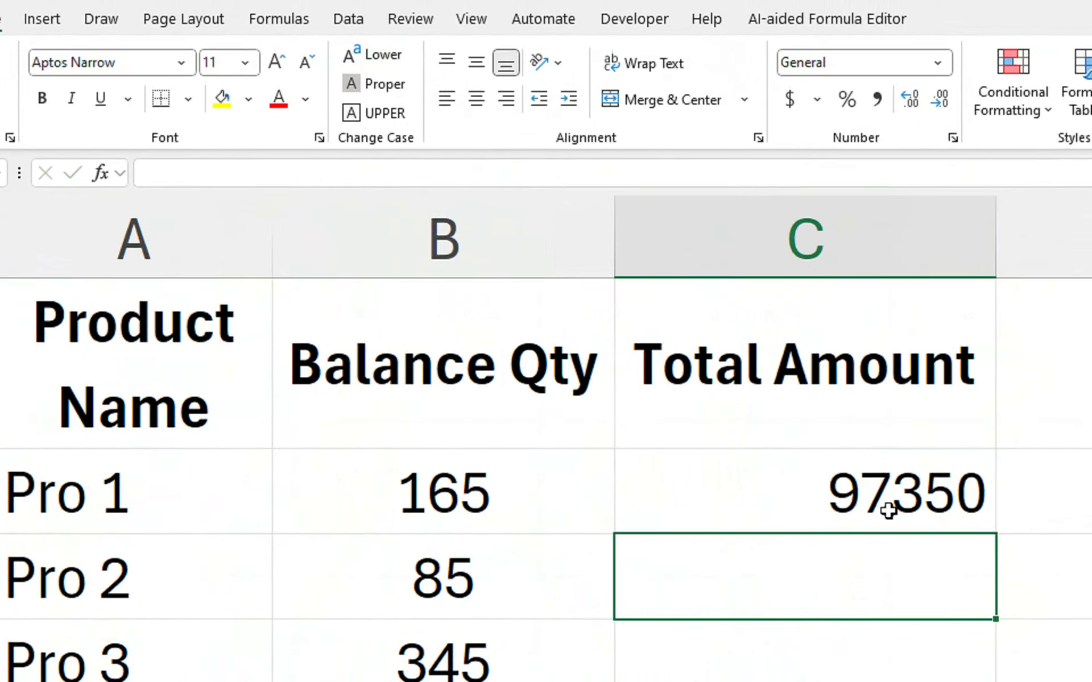
left_click(924, 506)
double_click(1032, 538)
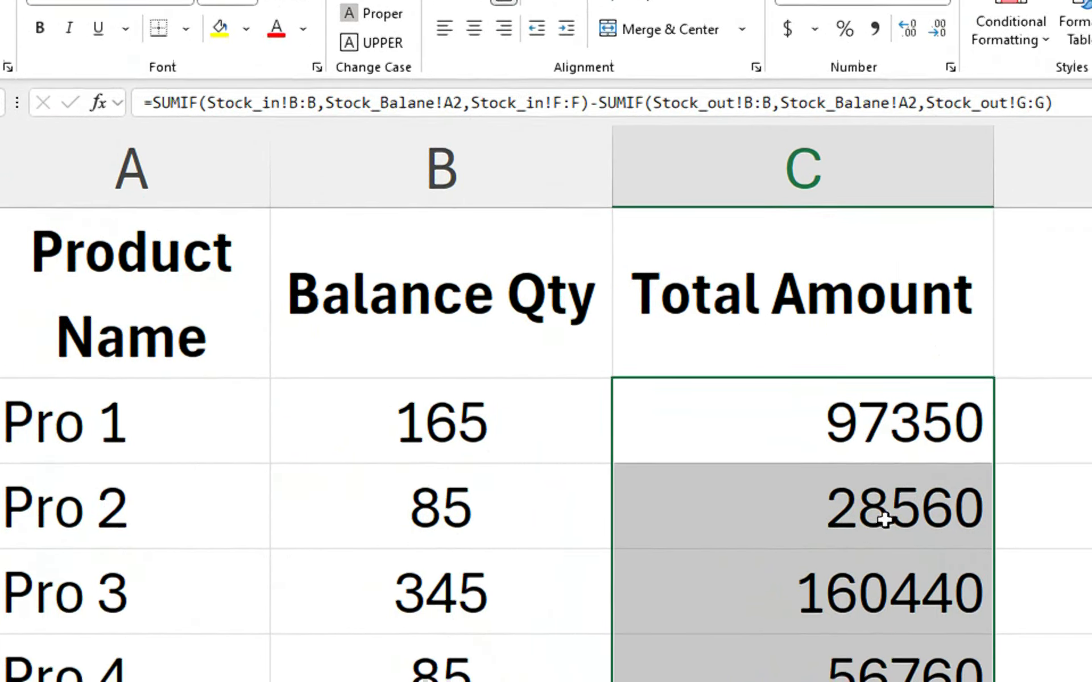
On the Stock_in sheet, give the header row A1:F1 a solid purple theme fill and white text
left_click(815, 403)
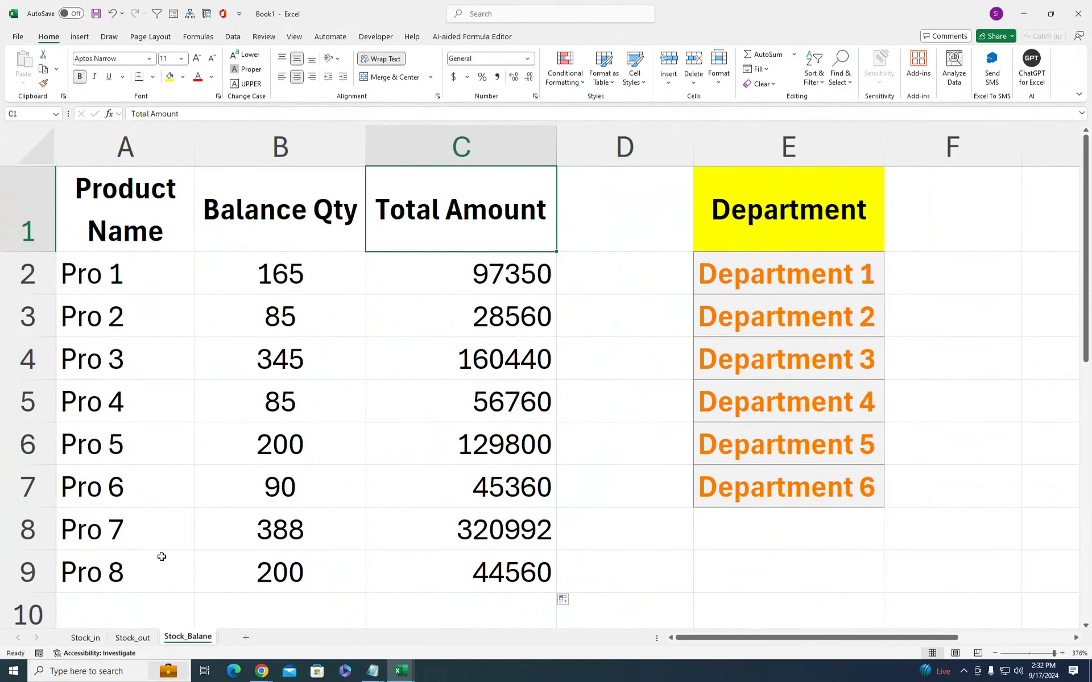
left_click(132, 637)
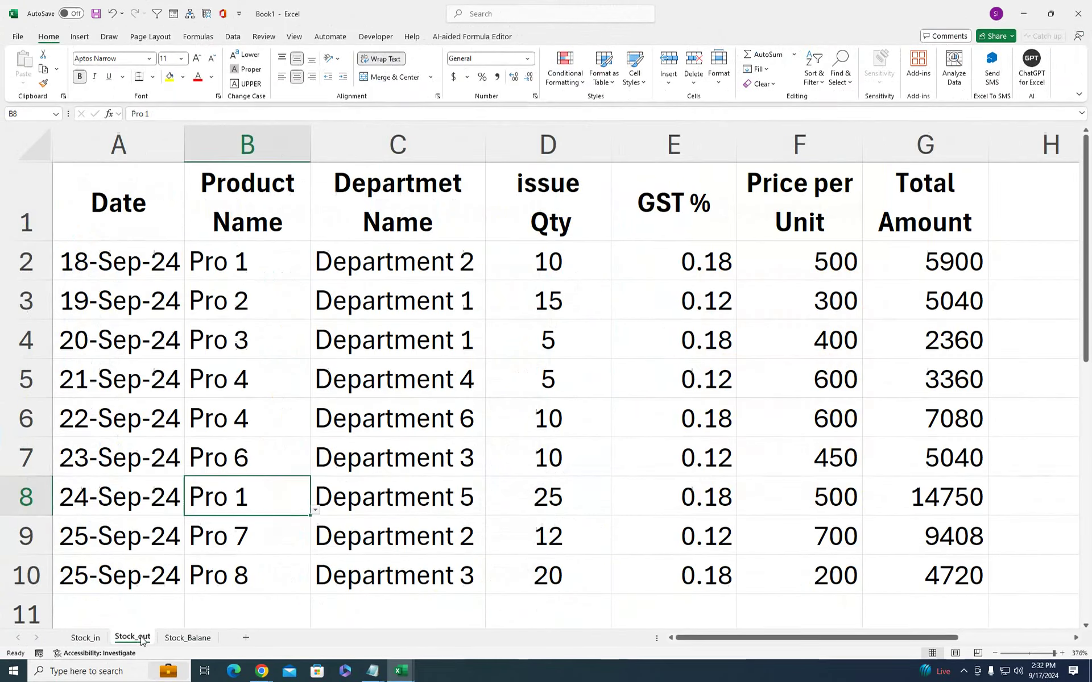
left_click(85, 638)
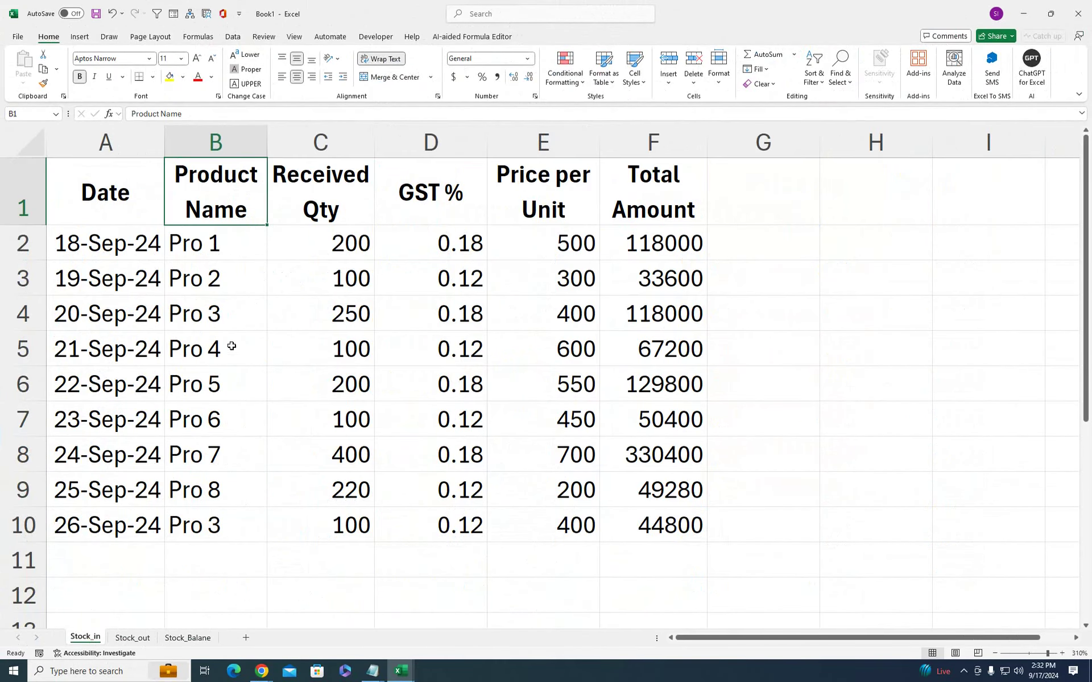
left_click_drag(137, 192, 624, 212)
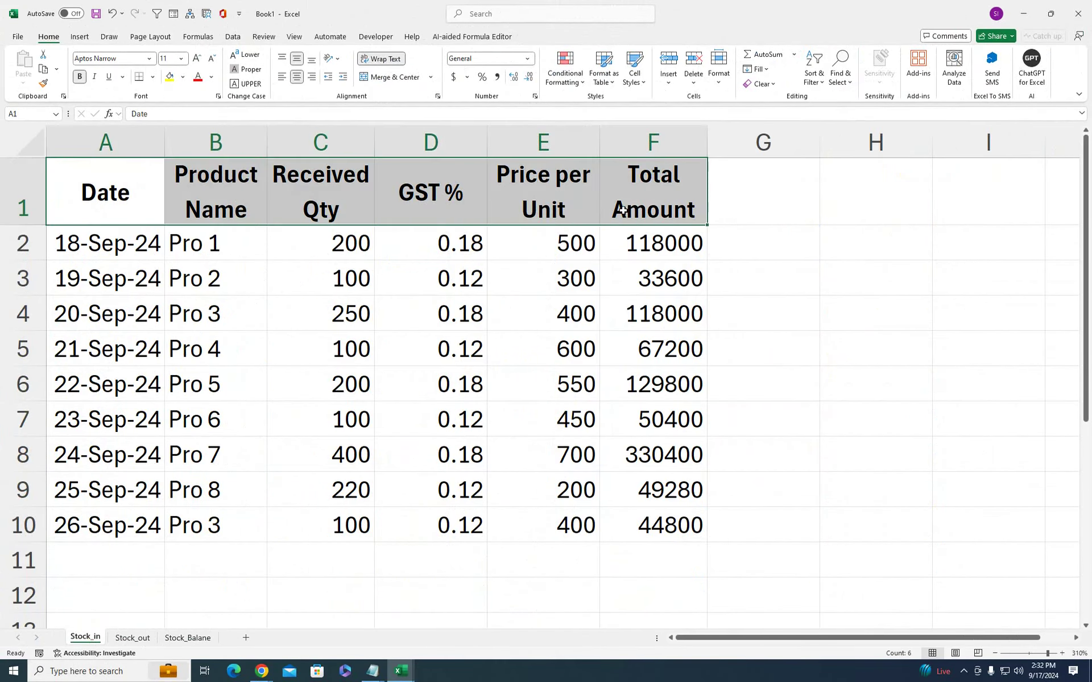
left_click(183, 77)
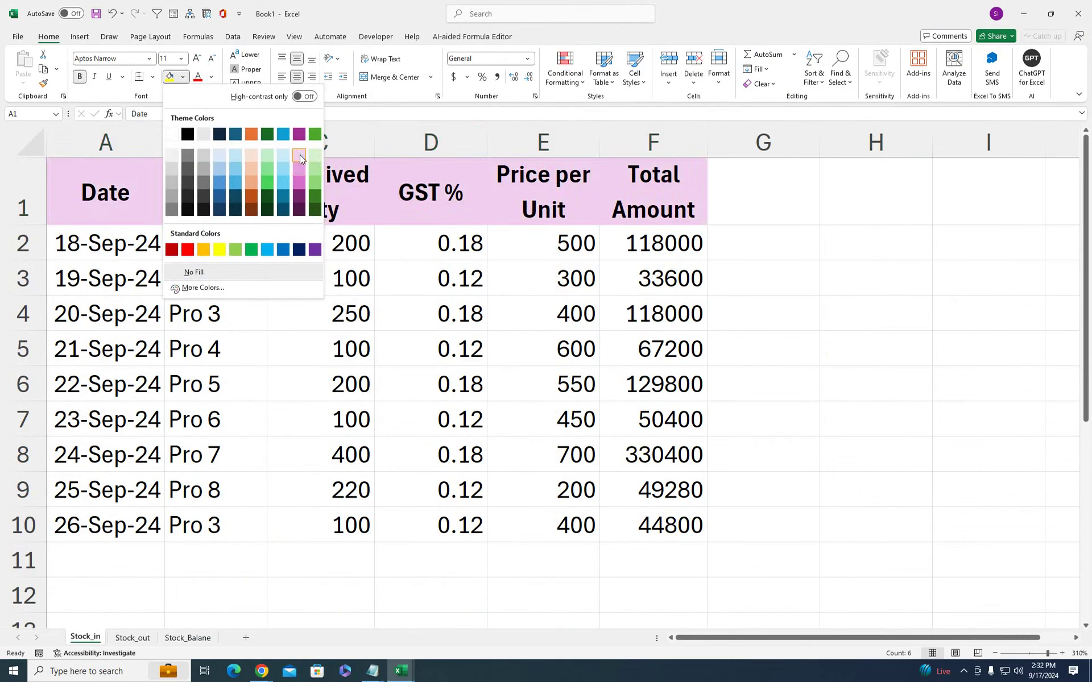
left_click(299, 134)
left_click(211, 78)
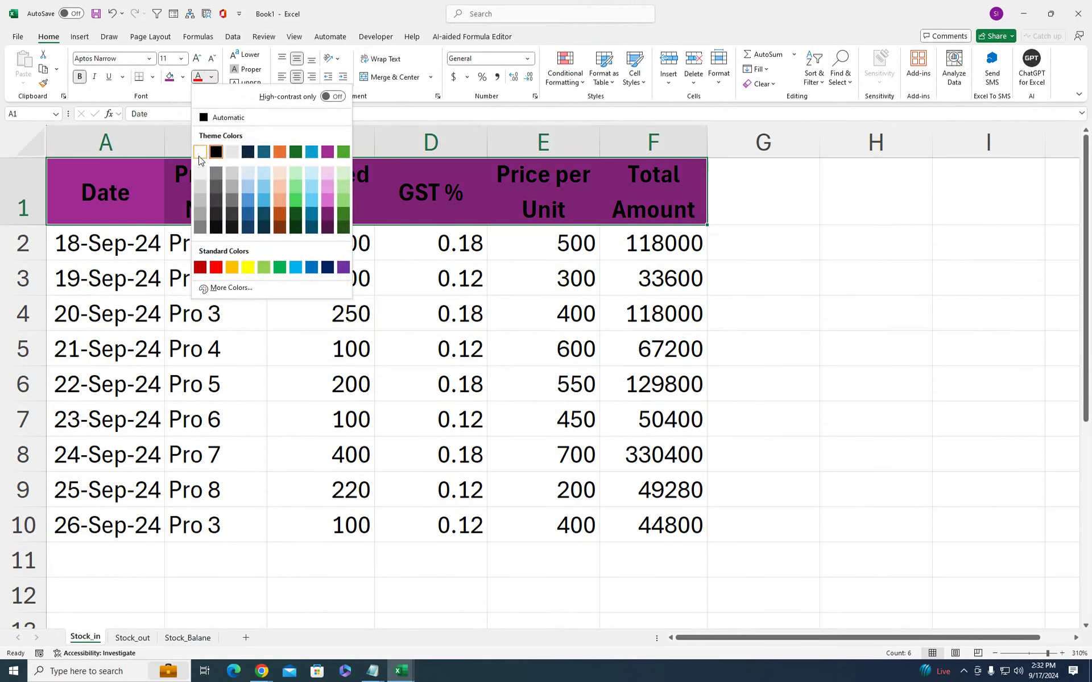
left_click(201, 150)
Fill Stock_in's data rows A2:F10 with a very light blue custom colour and hide that sheet's gridlines
left_click_drag(79, 242, 638, 522)
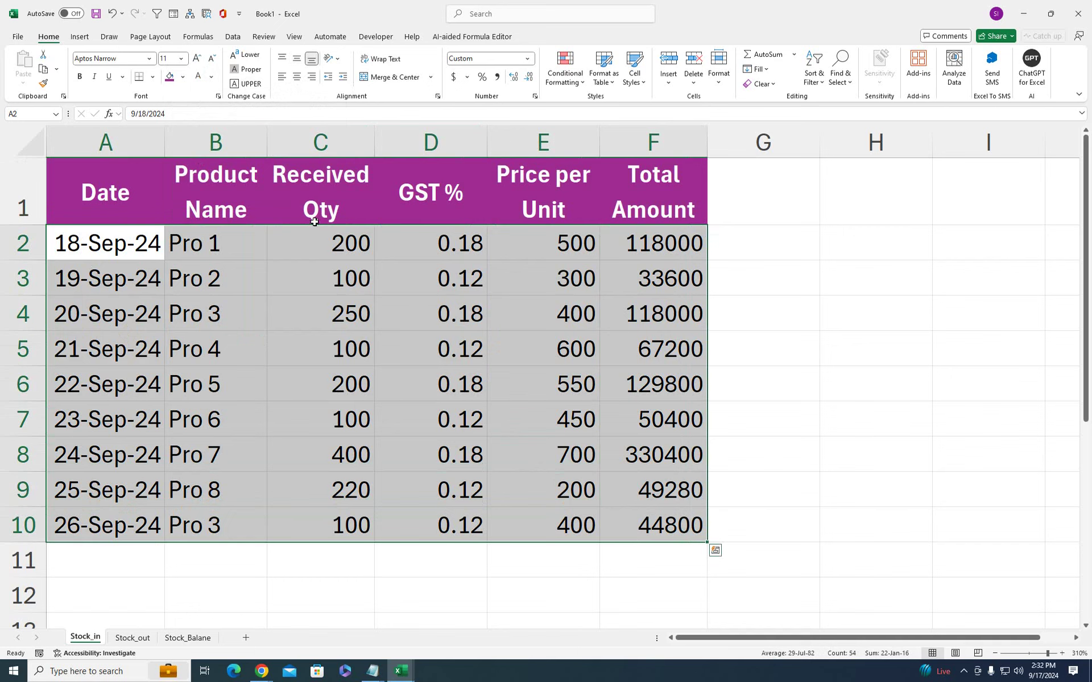
left_click(182, 77)
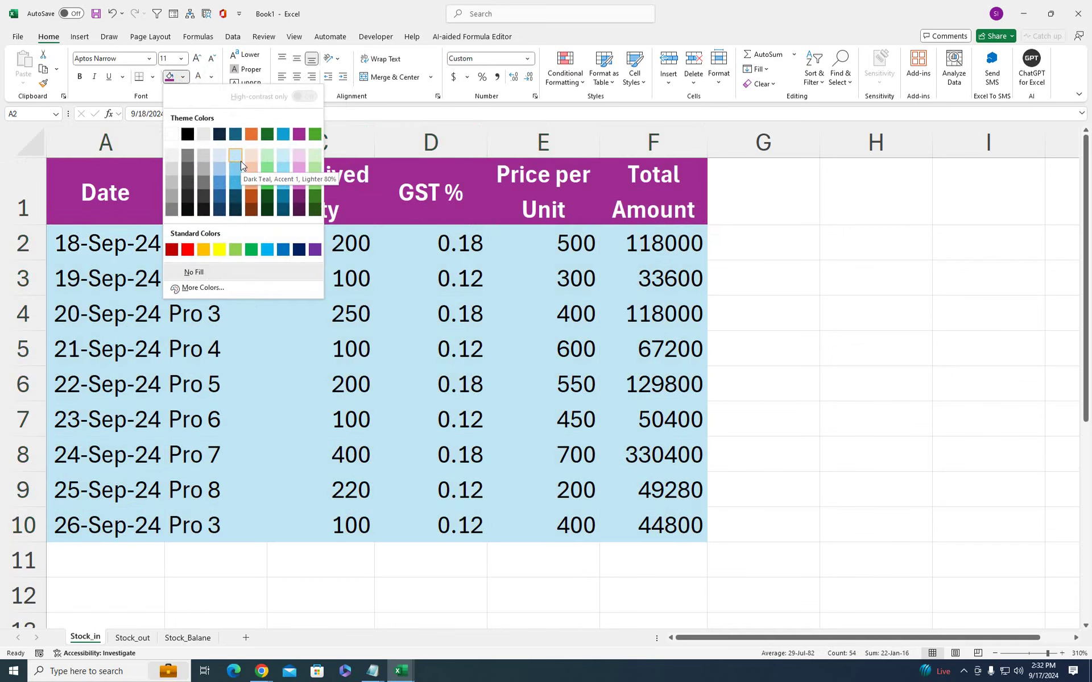
left_click(228, 287)
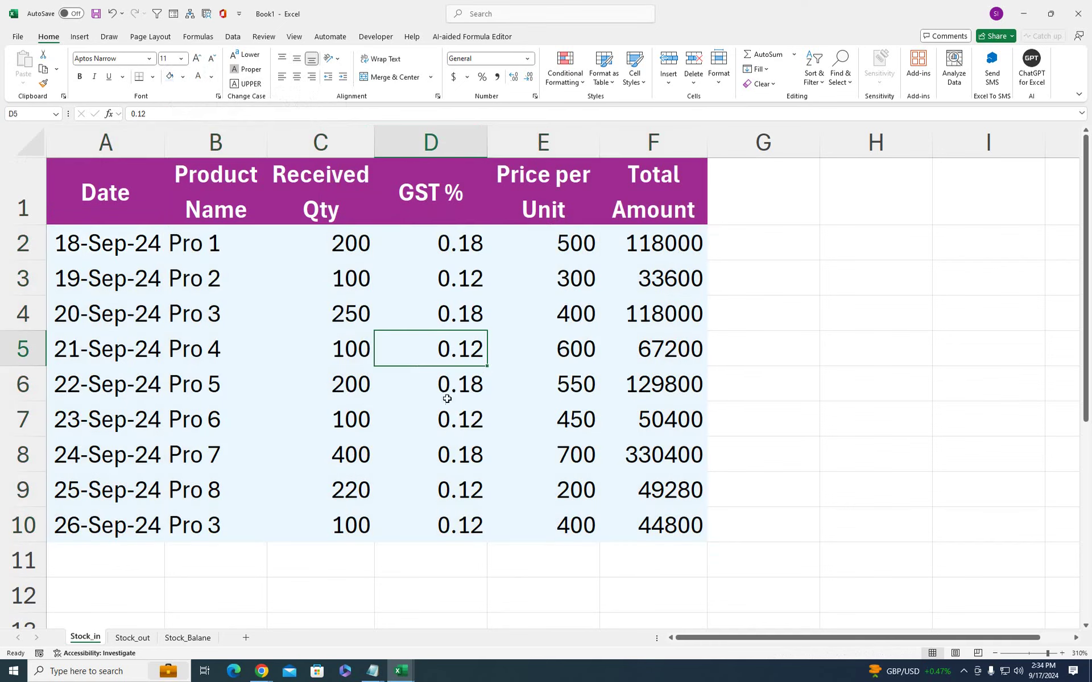
left_click(299, 37)
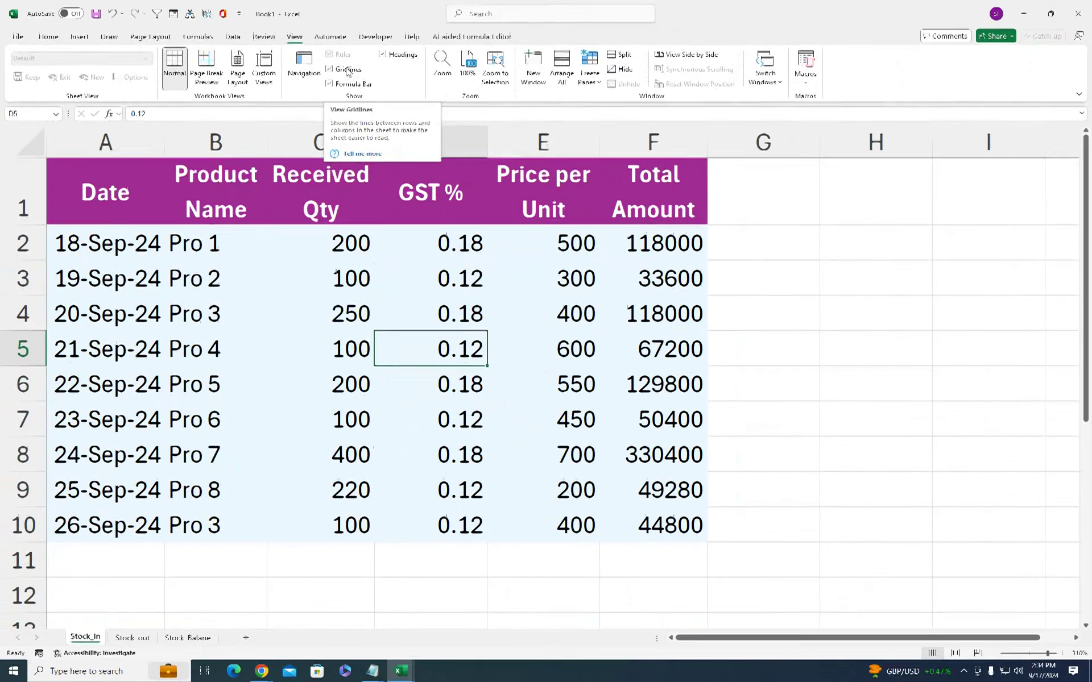
left_click(347, 71)
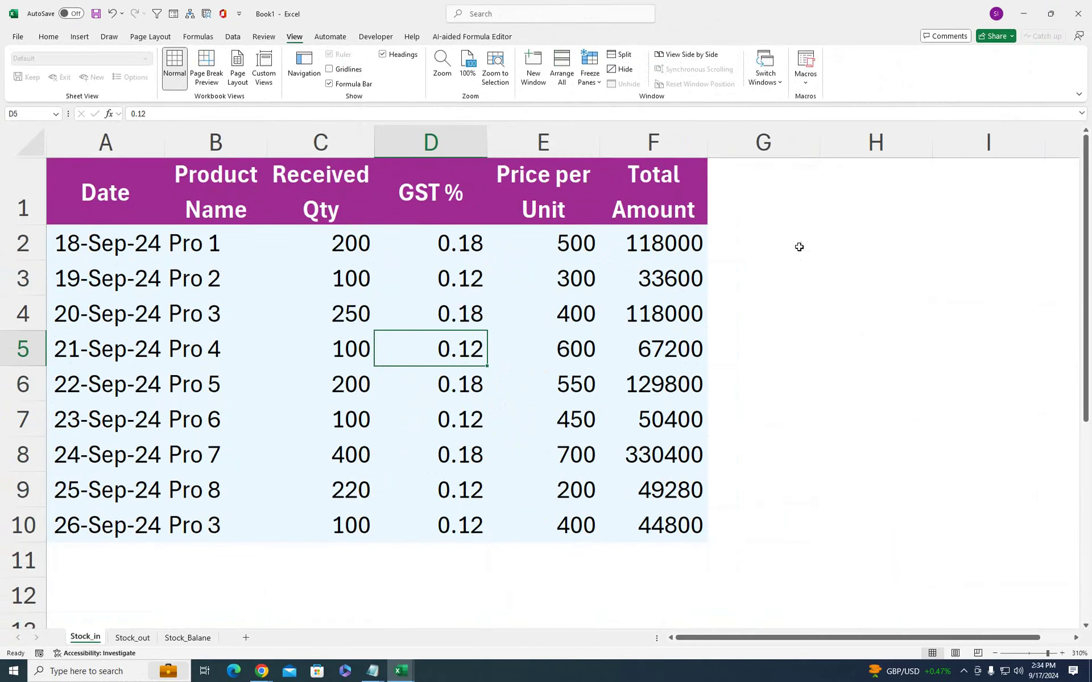
On the Stock_out sheet, give the header row A1:G1 a standard dark blue fill and white text
left_click(132, 638)
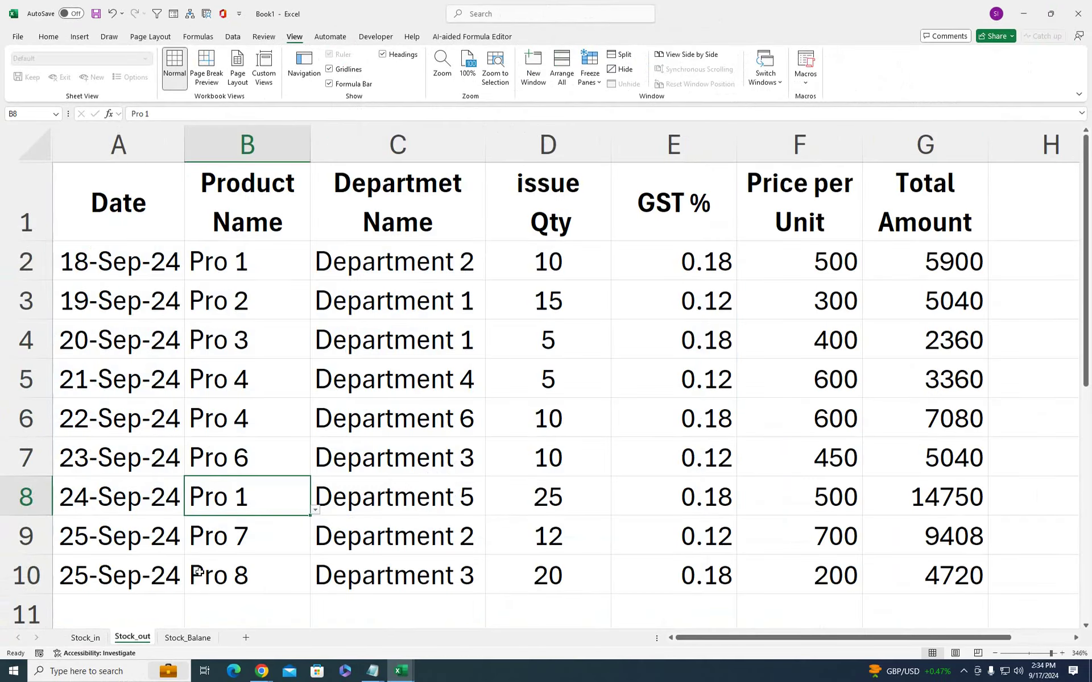
left_click_drag(151, 210, 925, 205)
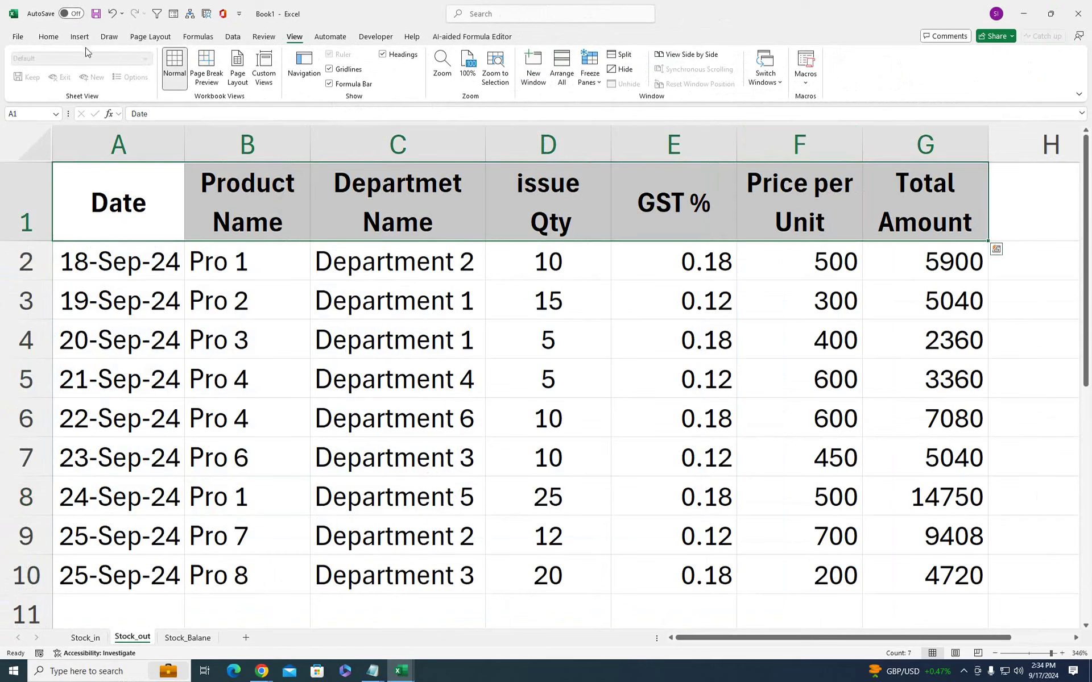
left_click(48, 36)
left_click(182, 77)
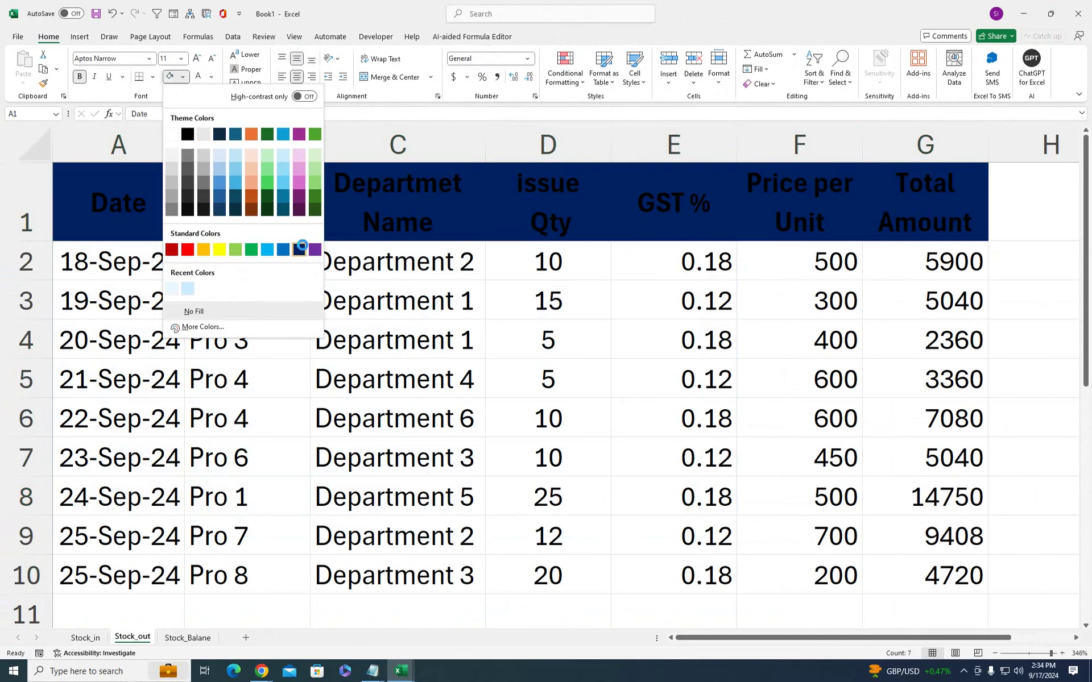
left_click(299, 250)
left_click(199, 78)
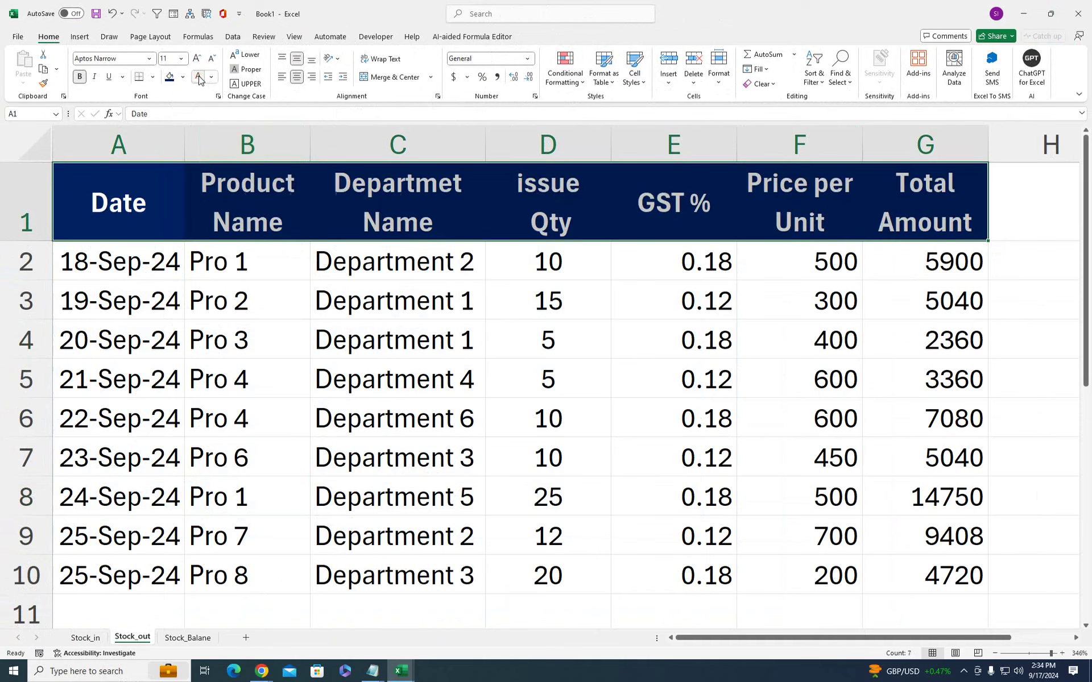
Fill Stock_out's data rows A2:G10 with the recently used very light blue
left_click_drag(98, 261, 870, 575)
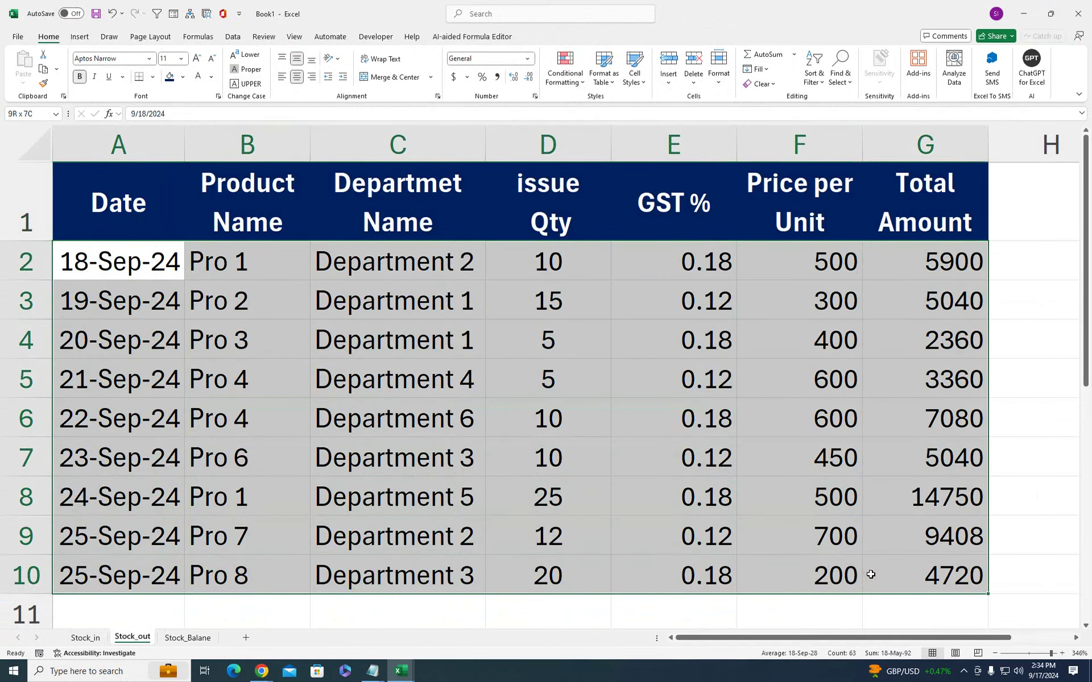
left_click(182, 77)
left_click(172, 288)
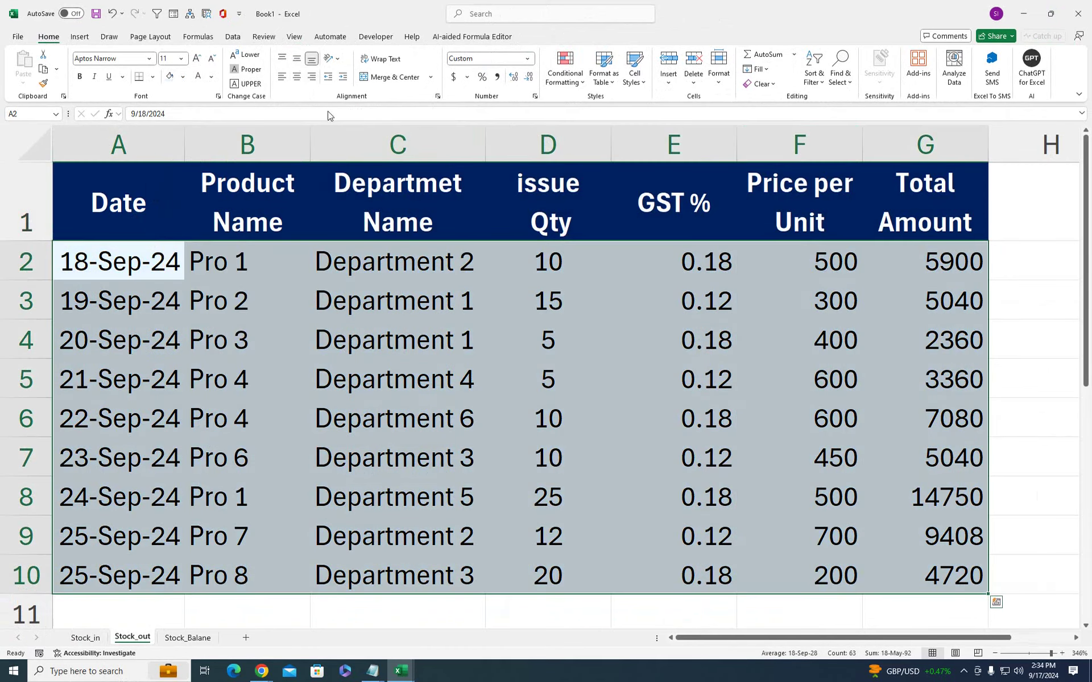
left_click(241, 188)
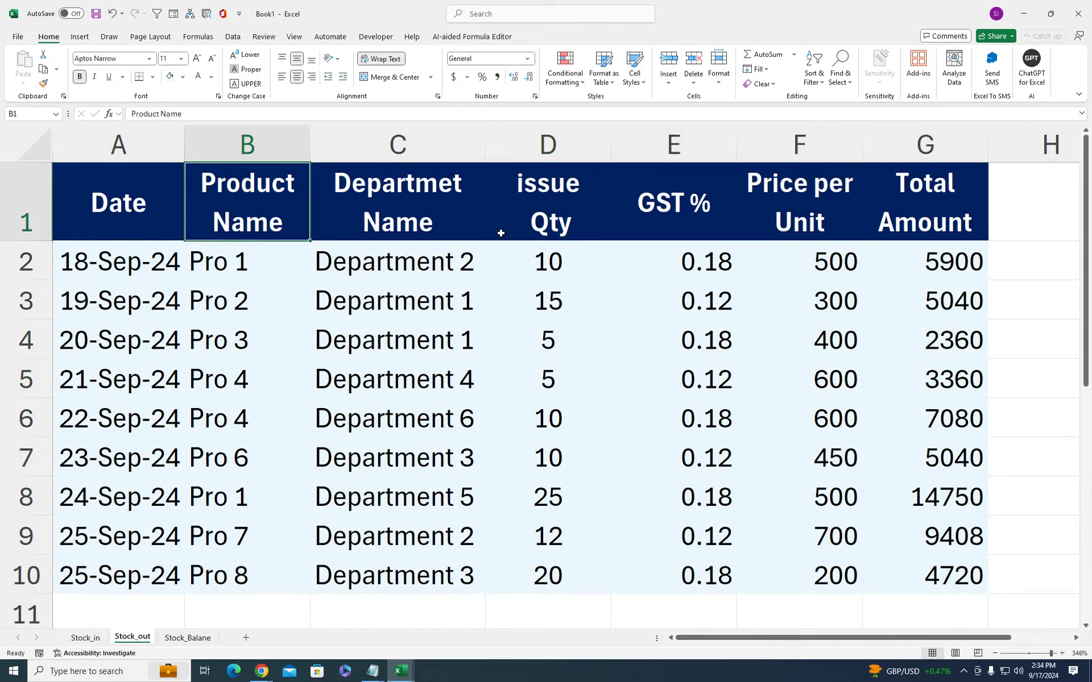
left_click(406, 266)
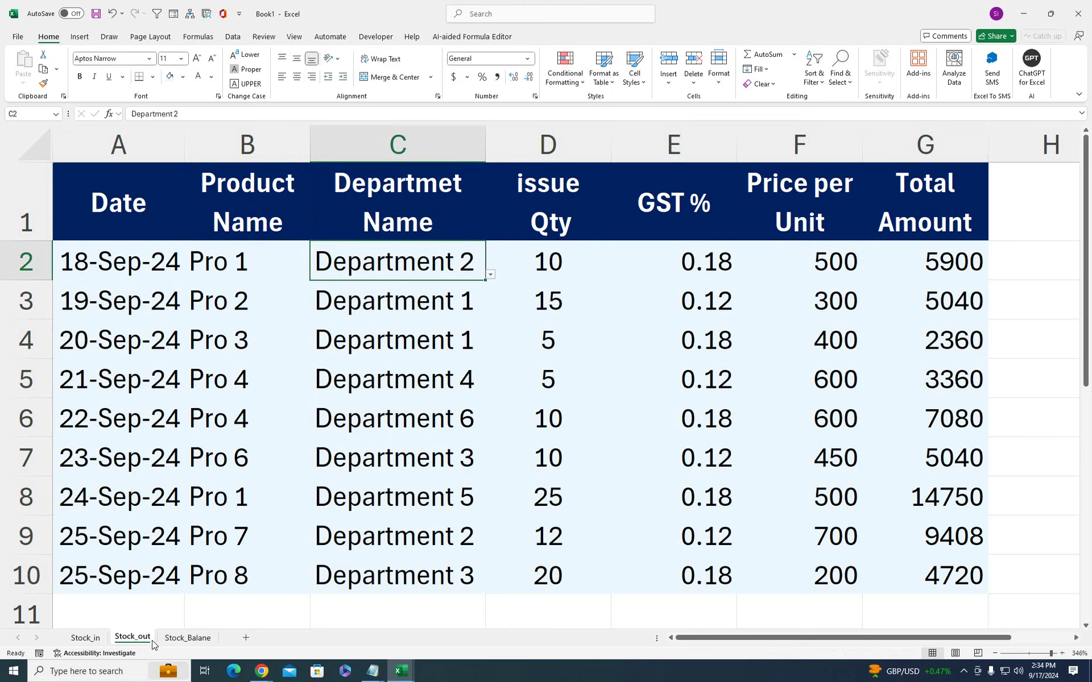
On the Stock_Balane sheet, apply the recent very light blue fill to the header A1:C1 and the product rows A2:C9
left_click(188, 638)
left_click_drag(433, 218, 114, 210)
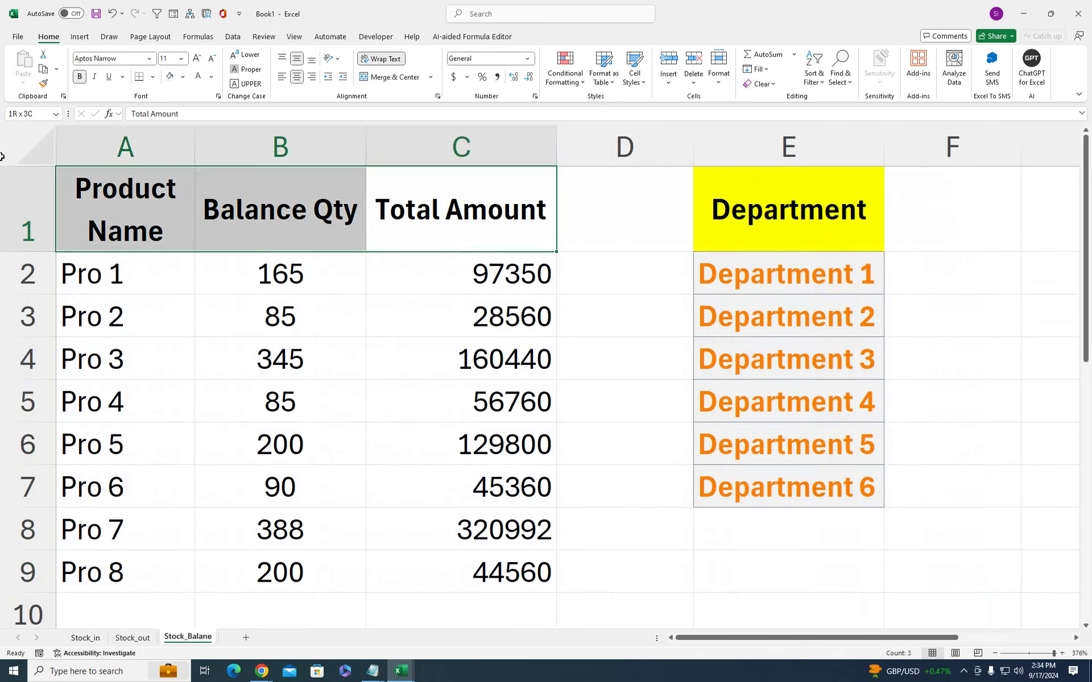
left_click(169, 77)
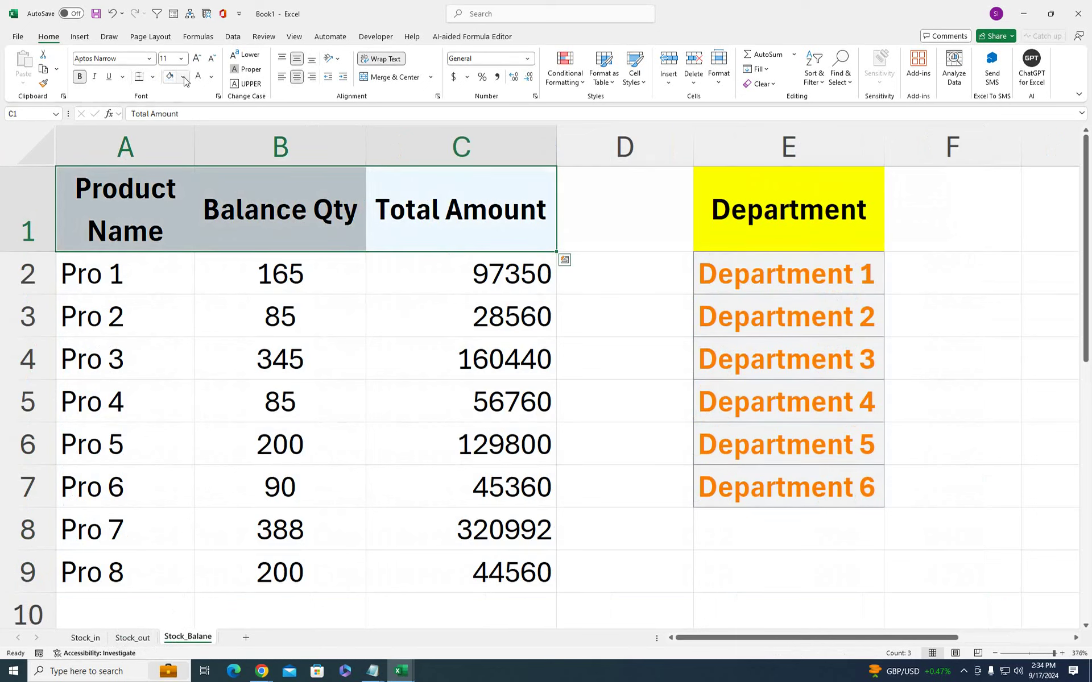
left_click_drag(165, 276, 422, 580)
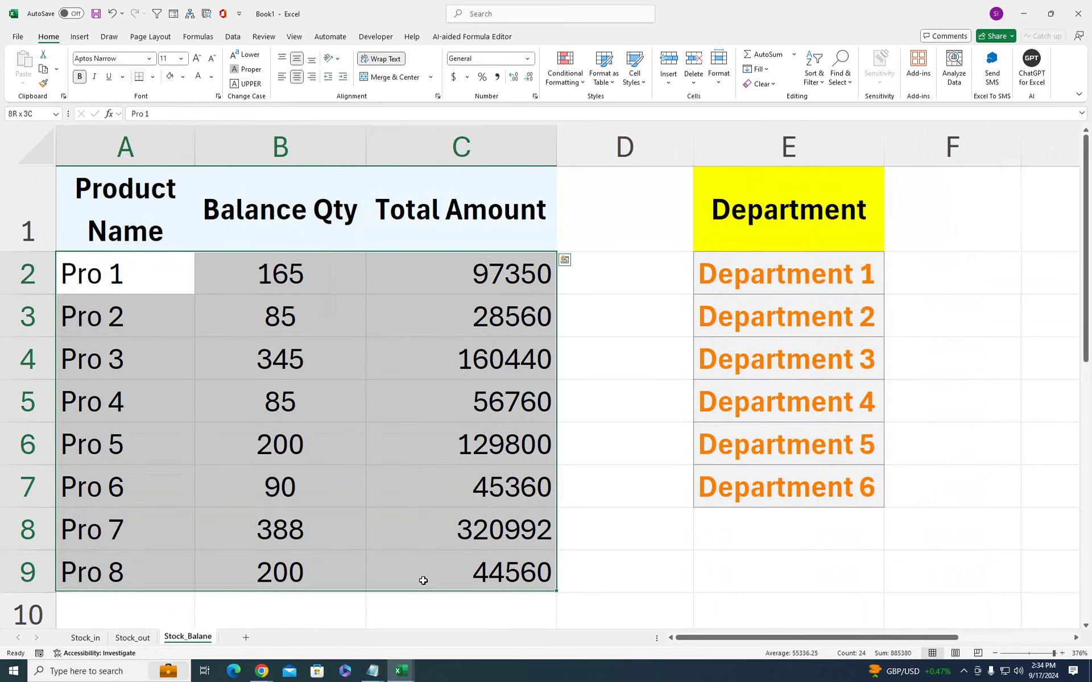
left_click(179, 78)
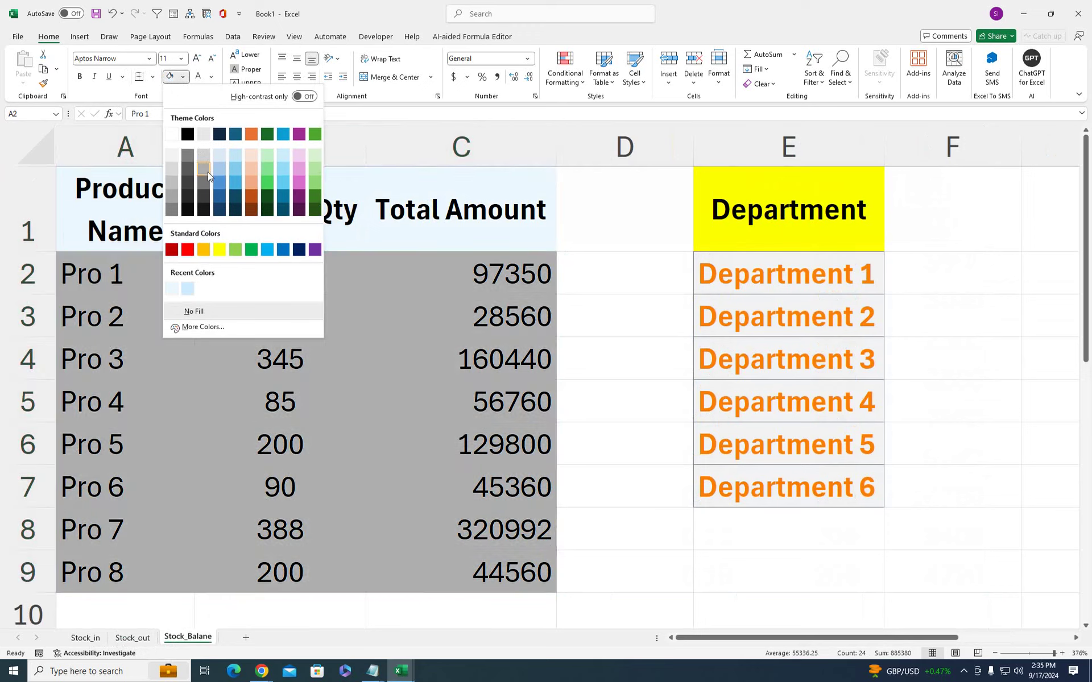
left_click(173, 285)
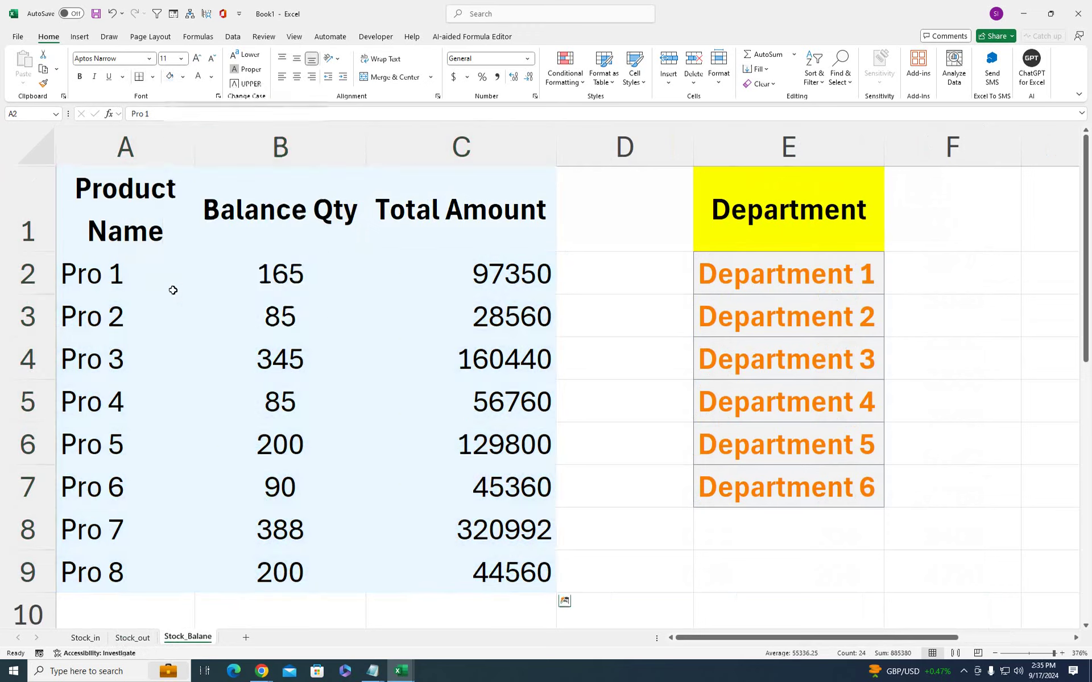
Give Stock_Balane's header row A1:C1 a standard dark red fill and white text
left_click_drag(188, 220, 379, 211)
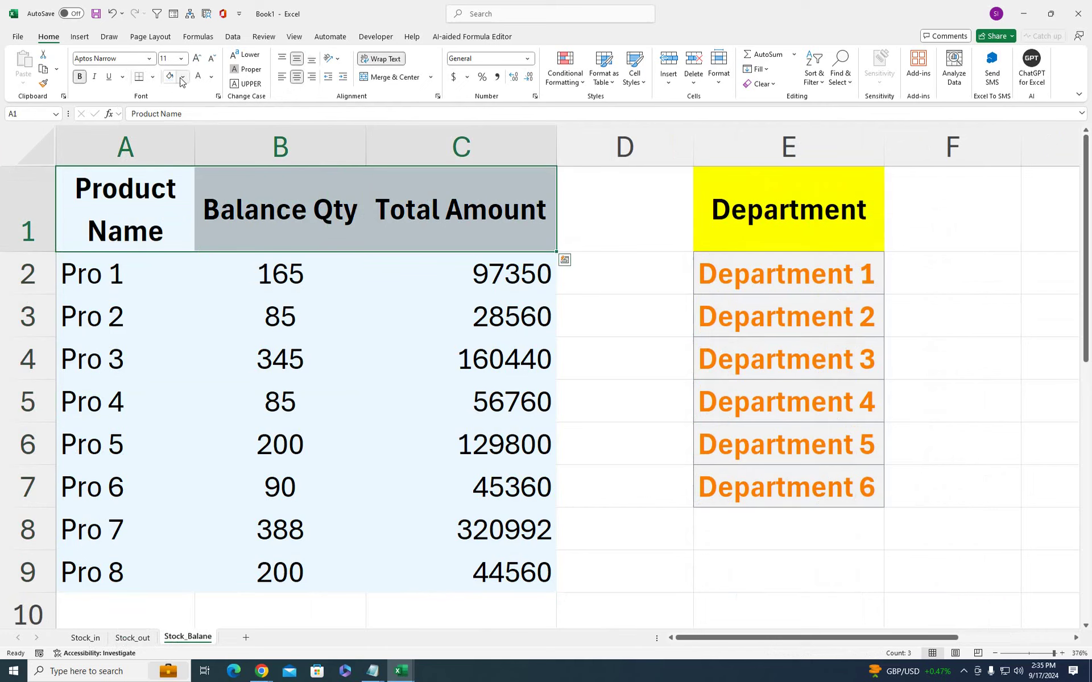
left_click(181, 77)
left_click(179, 250)
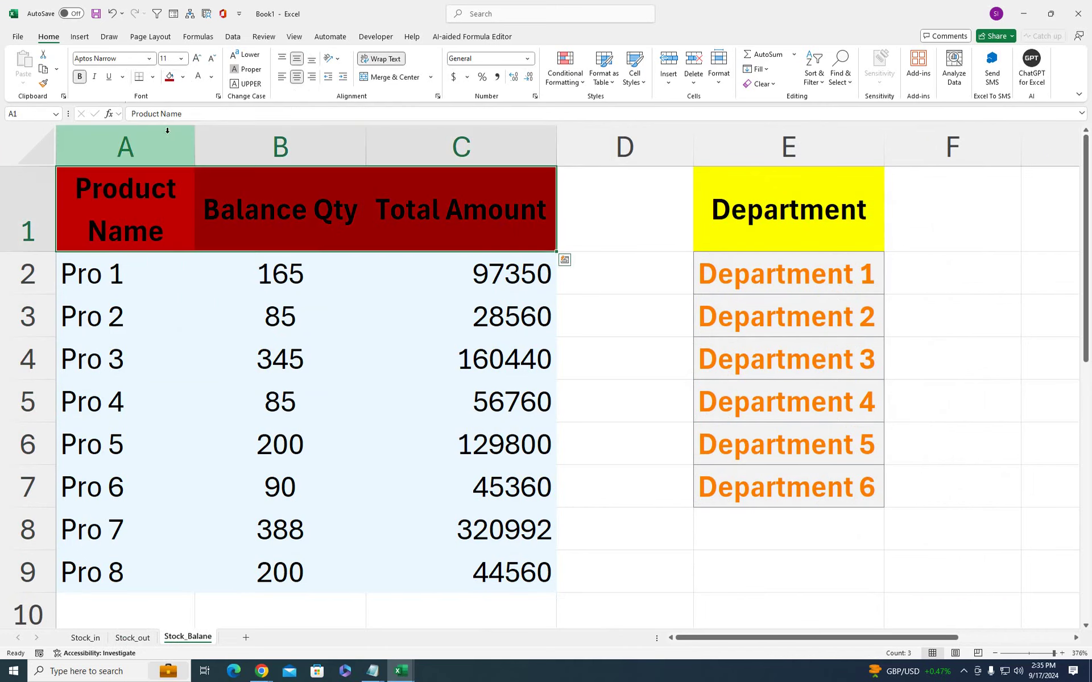
left_click(196, 81)
left_click(281, 358)
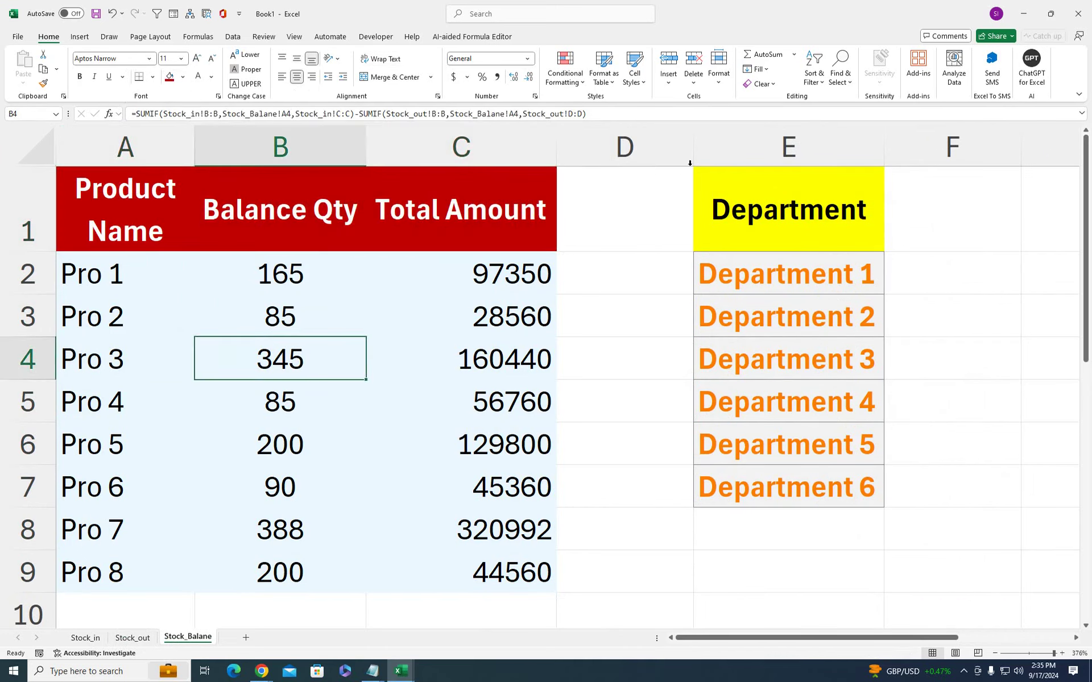
Narrow the empty column D between the two Stock_Balane tables, and merge and center cells H1:I1
left_click_drag(694, 147, 584, 180)
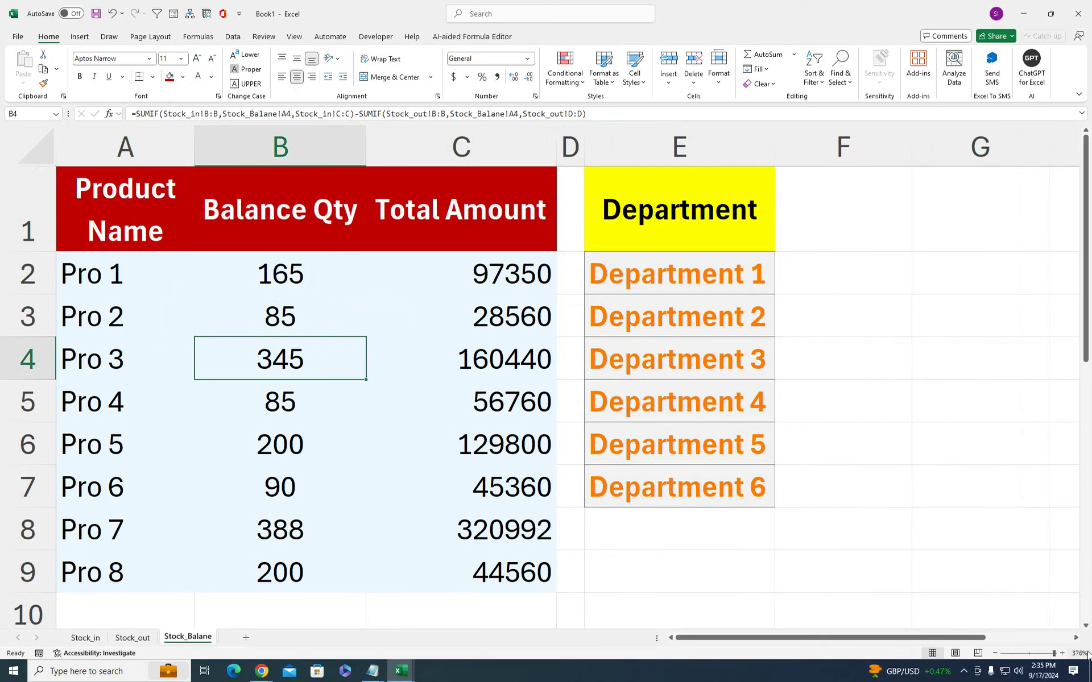
left_click(1043, 655)
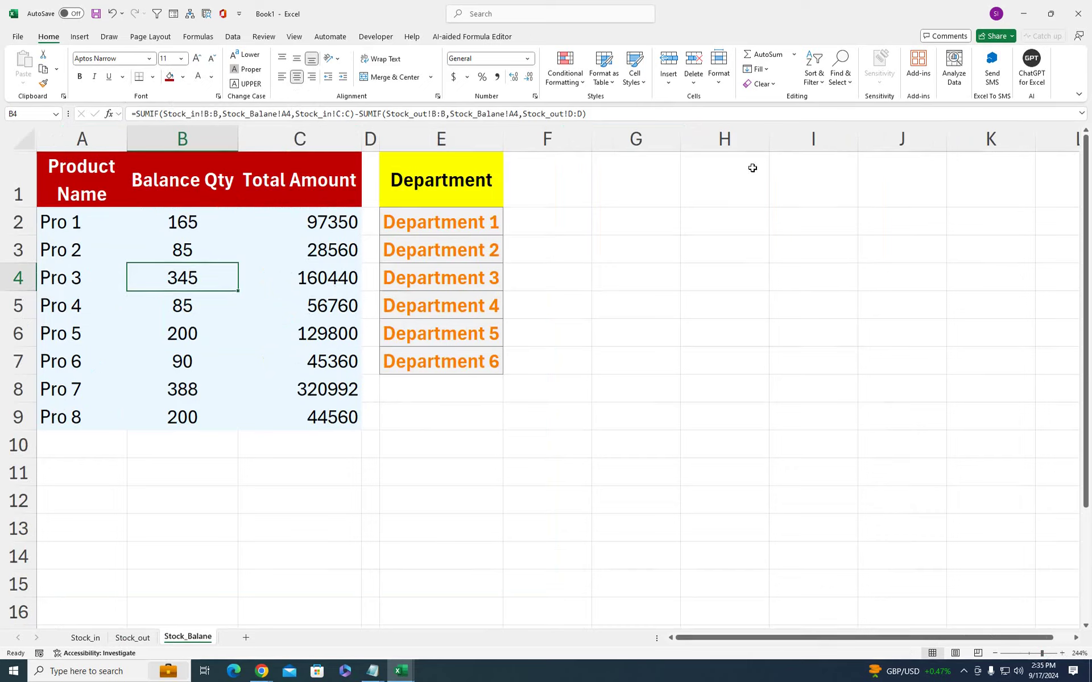
left_click_drag(753, 167, 804, 171)
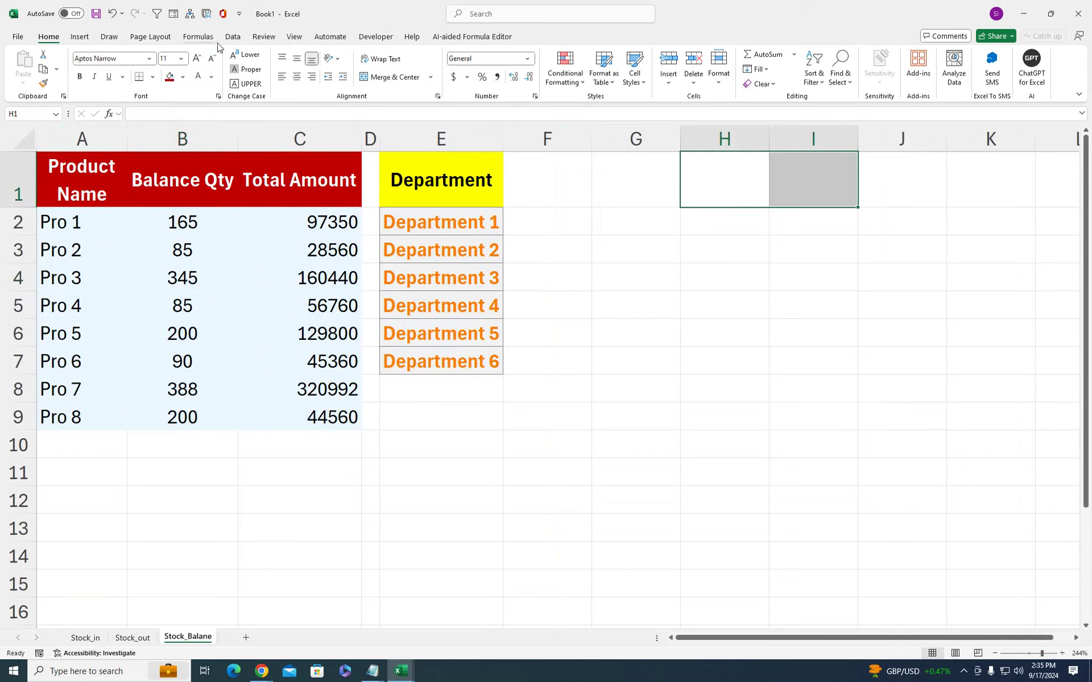
left_click(365, 77)
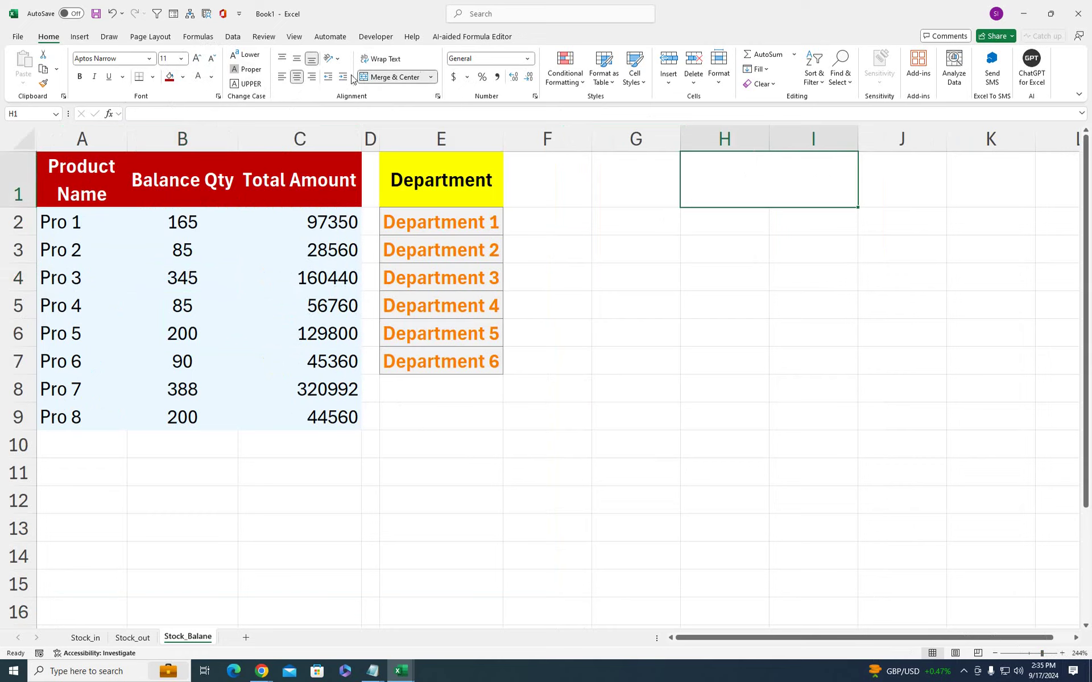
Add a list data validation to merged cell H1, using the department names in E2:E7 as the source
left_click(219, 37)
left_click(232, 36)
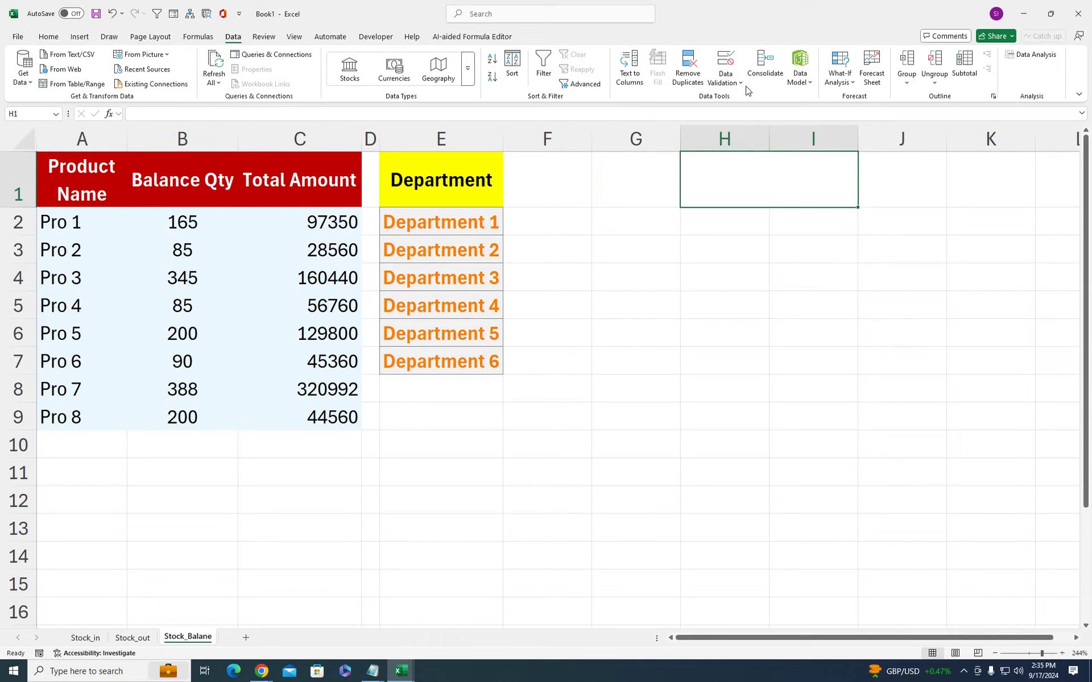
left_click(726, 78)
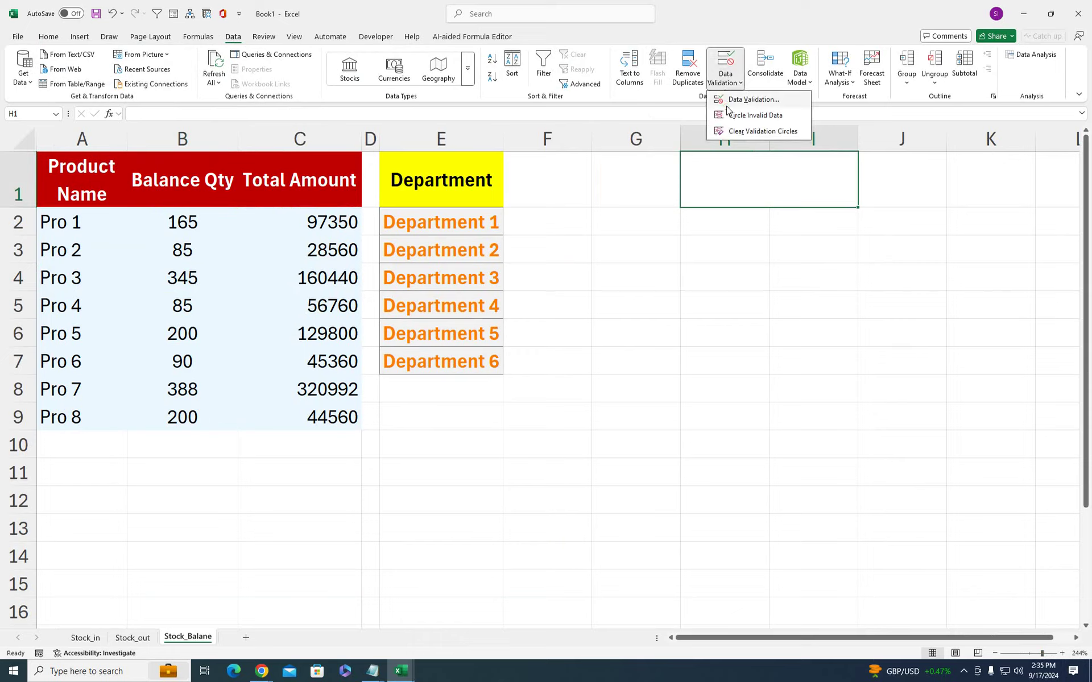
left_click(745, 99)
left_click(463, 296)
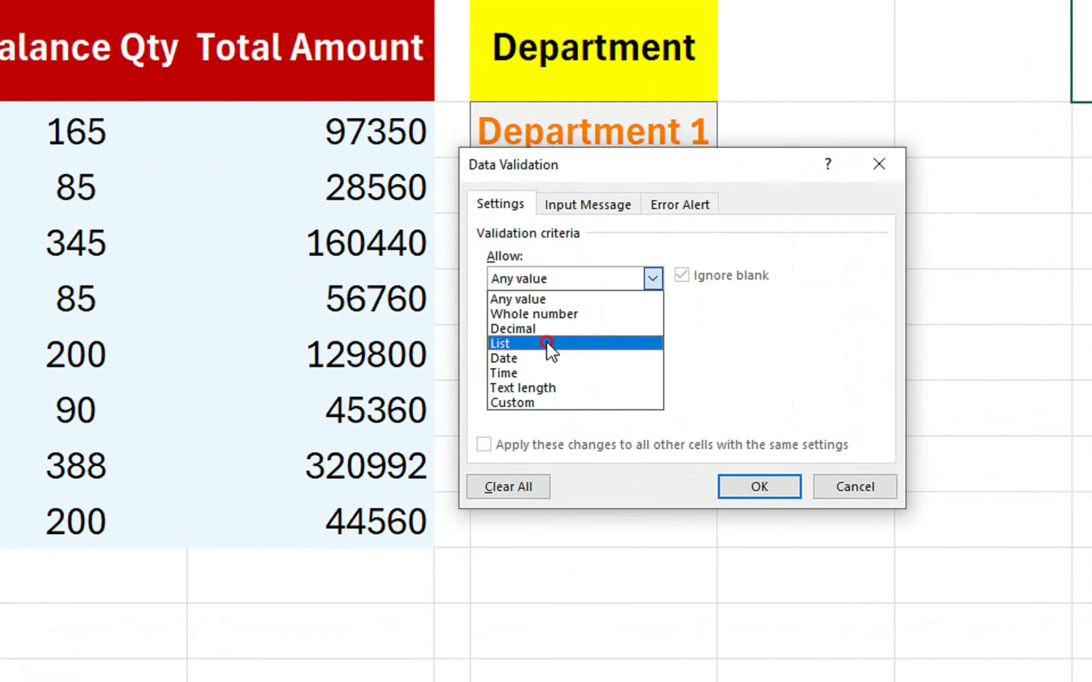
left_click(546, 343)
left_click(542, 365)
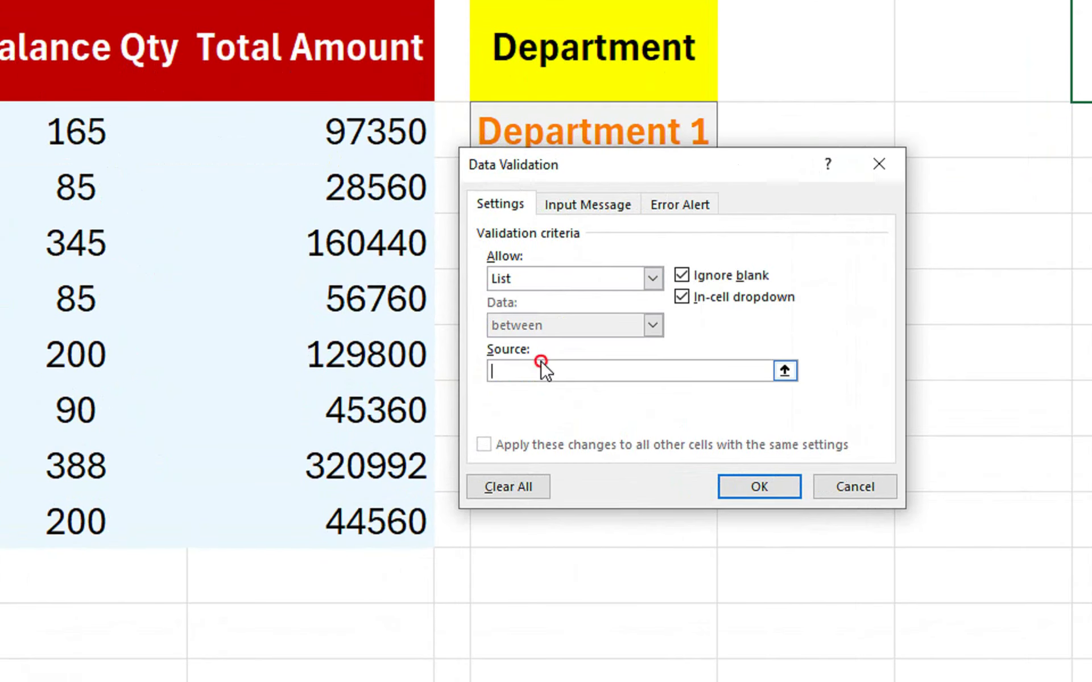
left_click_drag(565, 171, 515, 310)
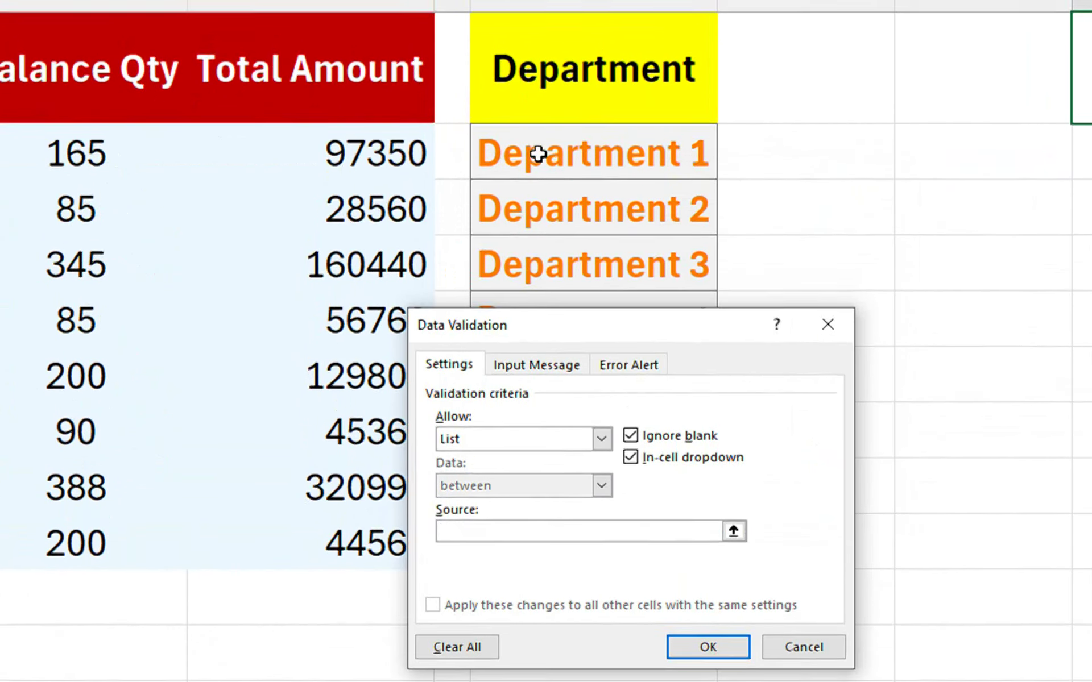
left_click_drag(534, 140, 519, 416)
left_click(708, 651)
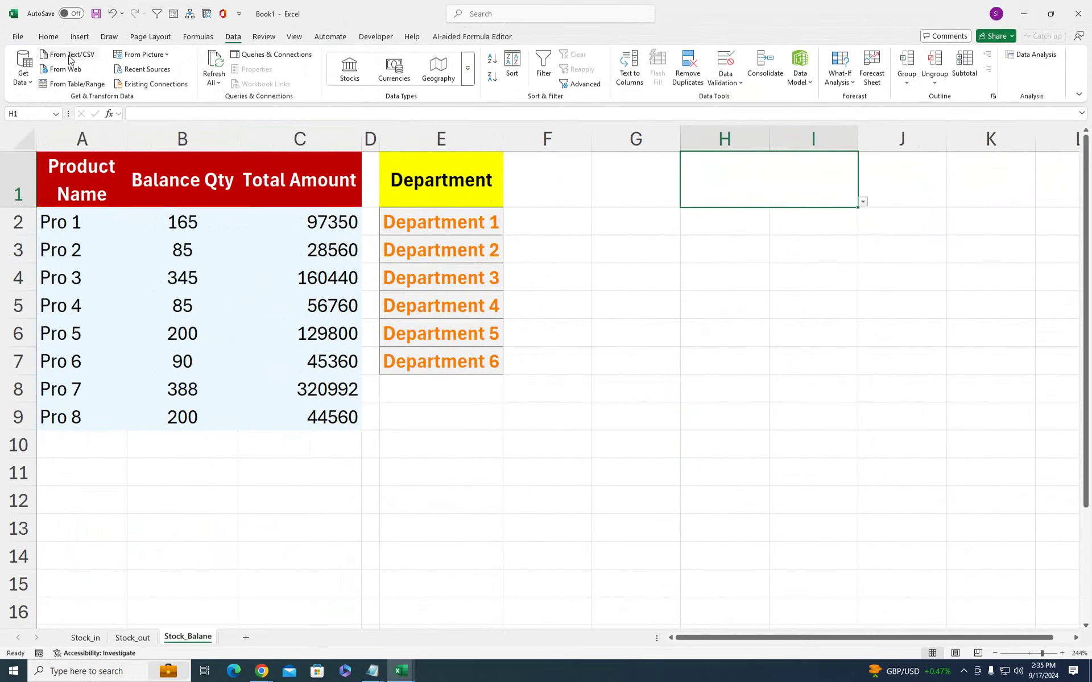
Give merged cell H1 a very light gray fill and thick outside borders
left_click(49, 37)
left_click(182, 77)
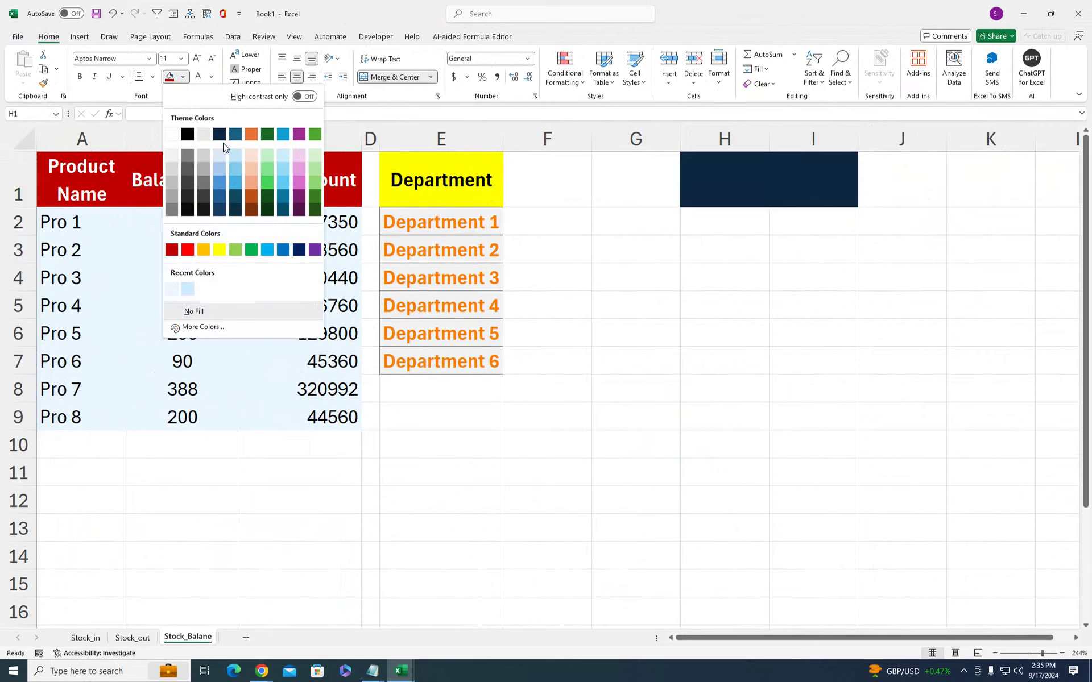
left_click(171, 157)
left_click(152, 77)
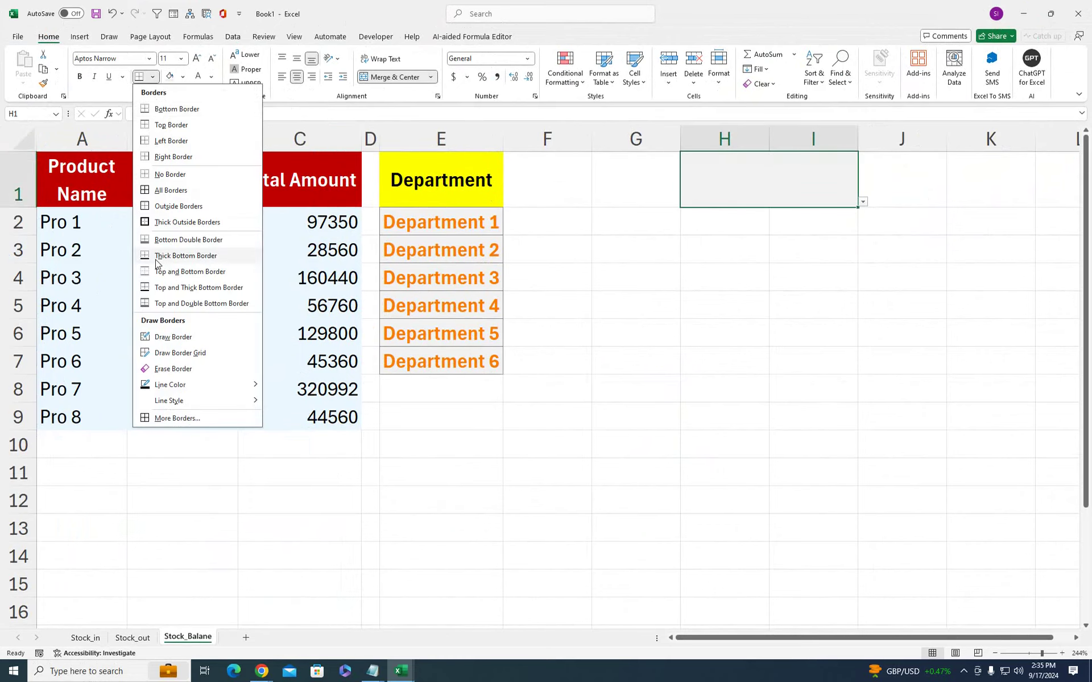
left_click(163, 223)
left_click(739, 251)
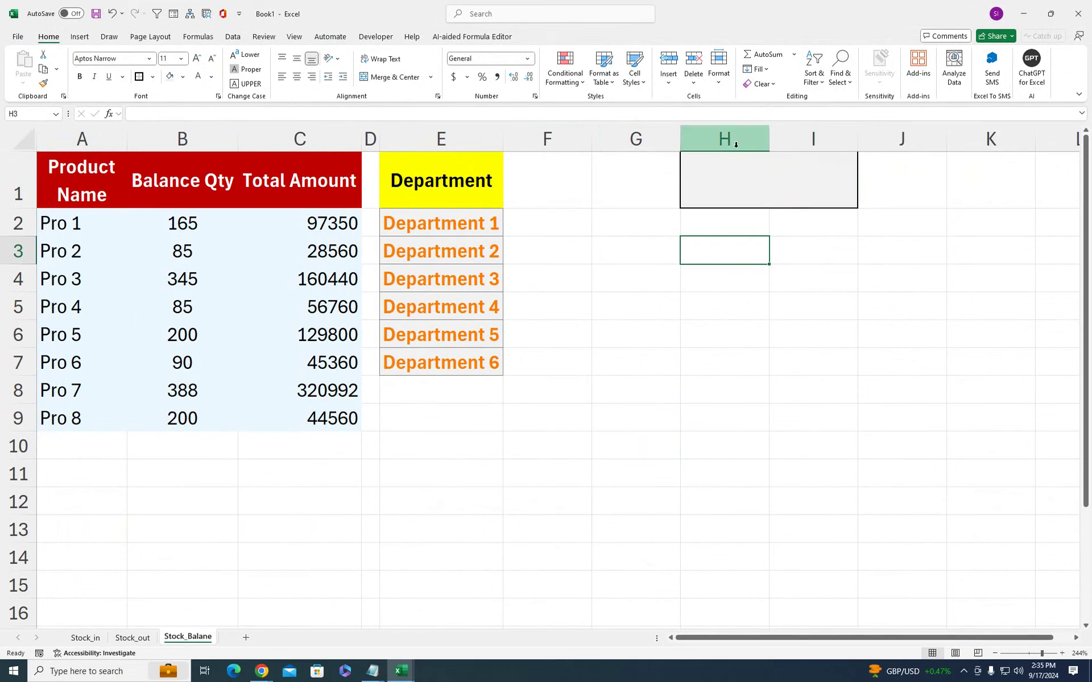
left_click(183, 77)
left_click(221, 247)
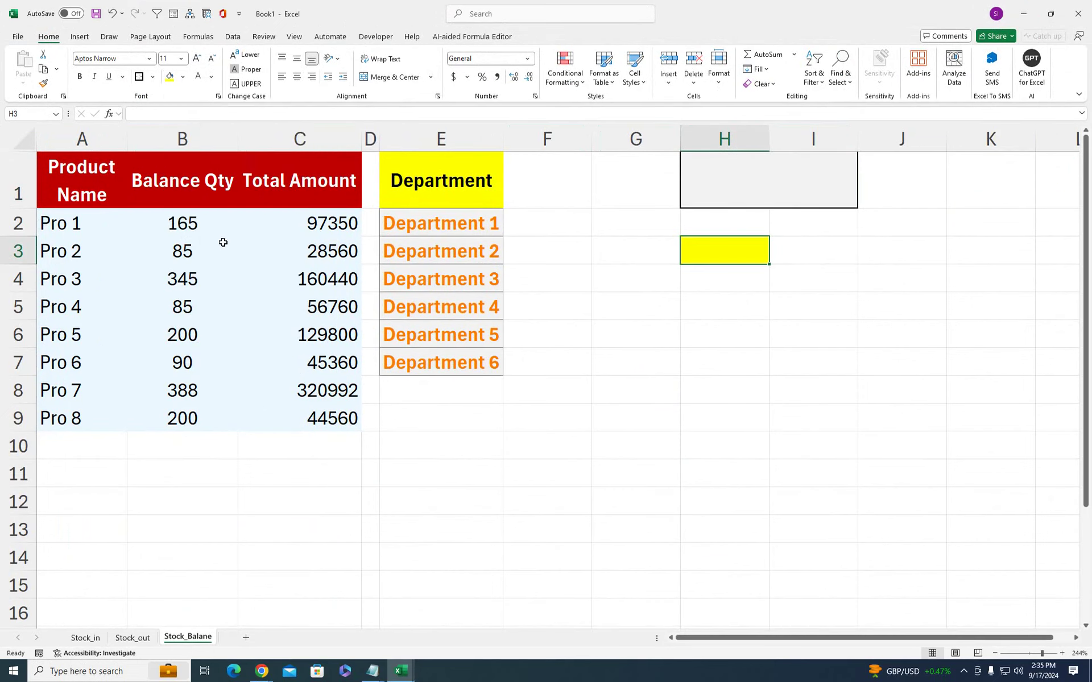
left_click(112, 13)
Fill merged cell H1 with yellow, align its content to the vertical middle, and set black text at font size 18
left_click(800, 195)
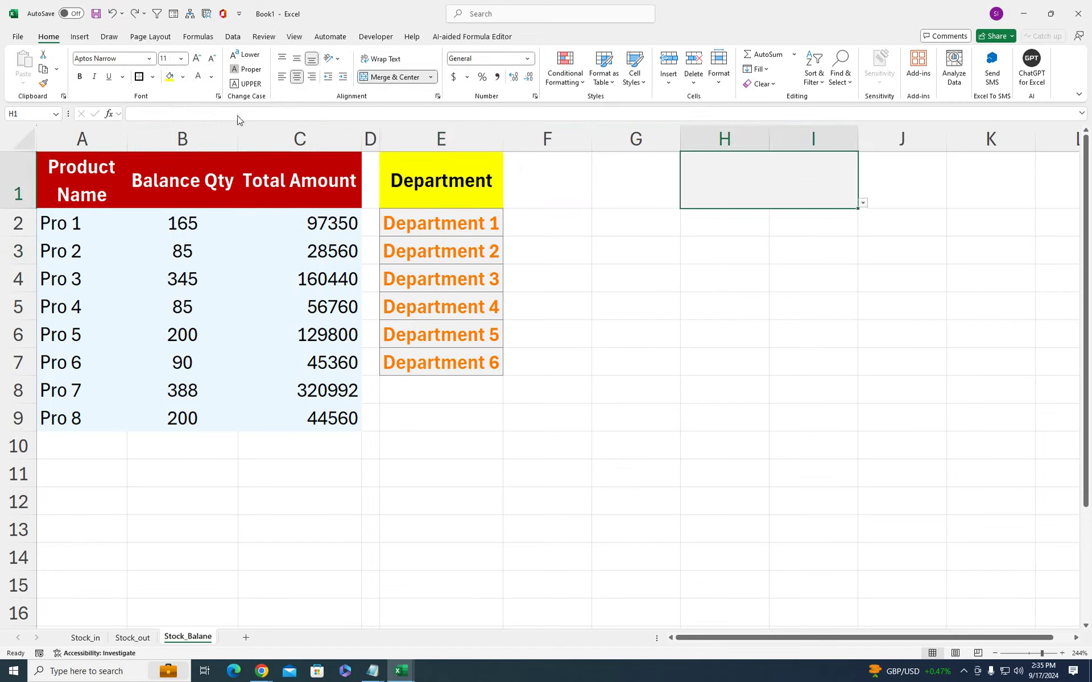
left_click(170, 78)
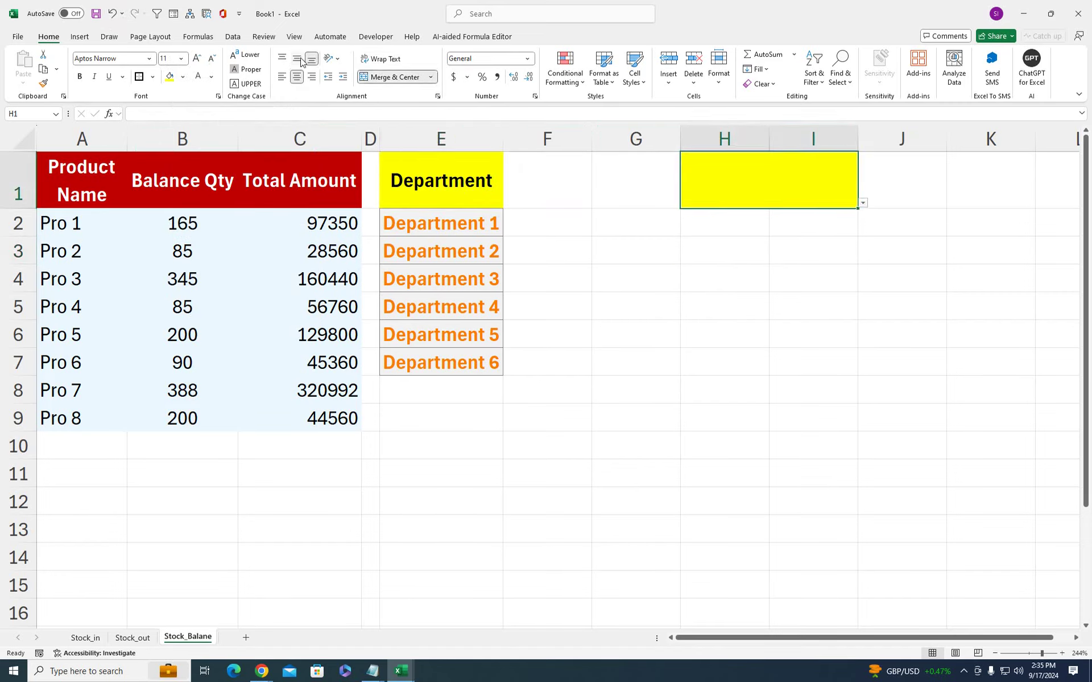
left_click(297, 59)
left_click(211, 77)
left_click(219, 158)
Choose Department 1 from H1's drop-down list and widen columns H and I equally to fit it
left_click(864, 203)
left_click(838, 214)
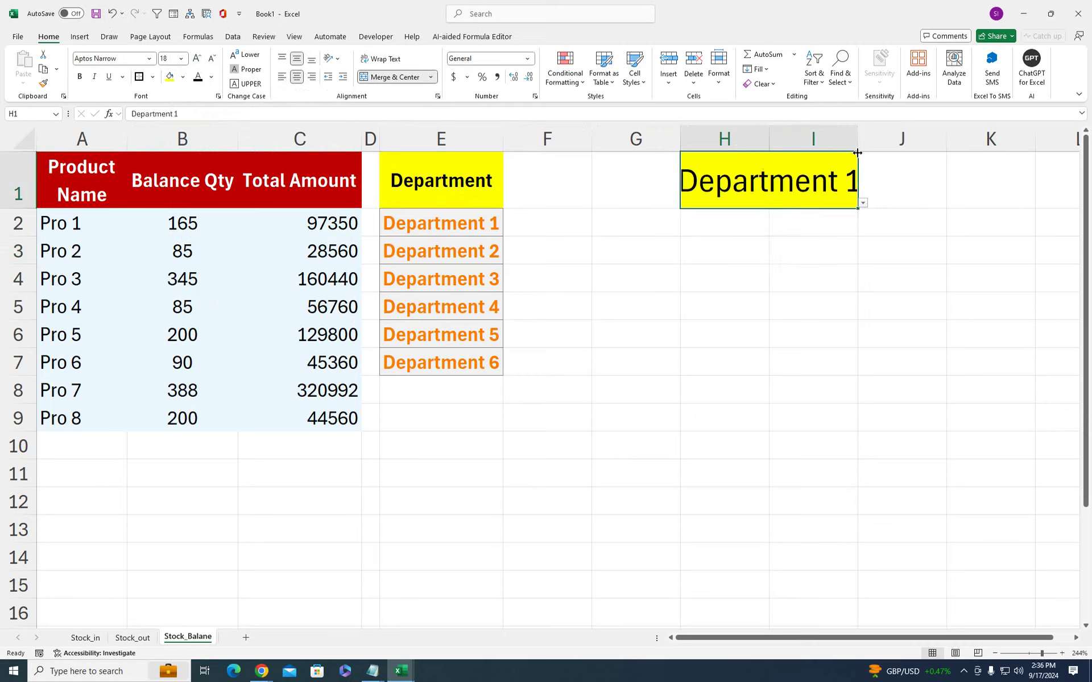
left_click(764, 138)
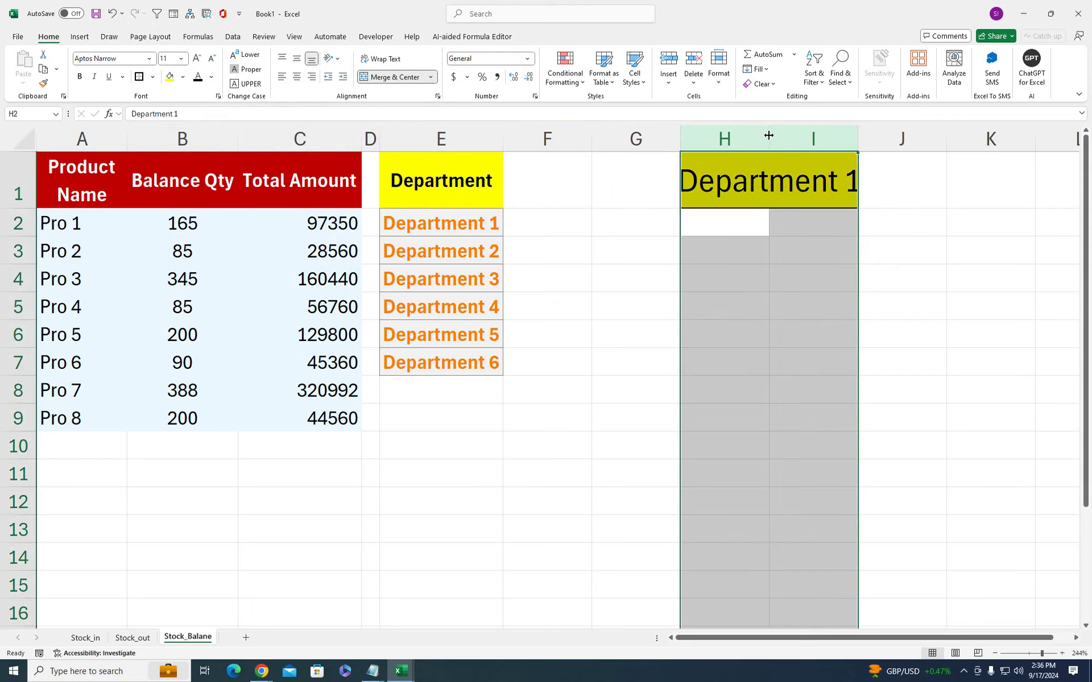
left_click_drag(769, 135, 790, 135)
left_click(801, 223)
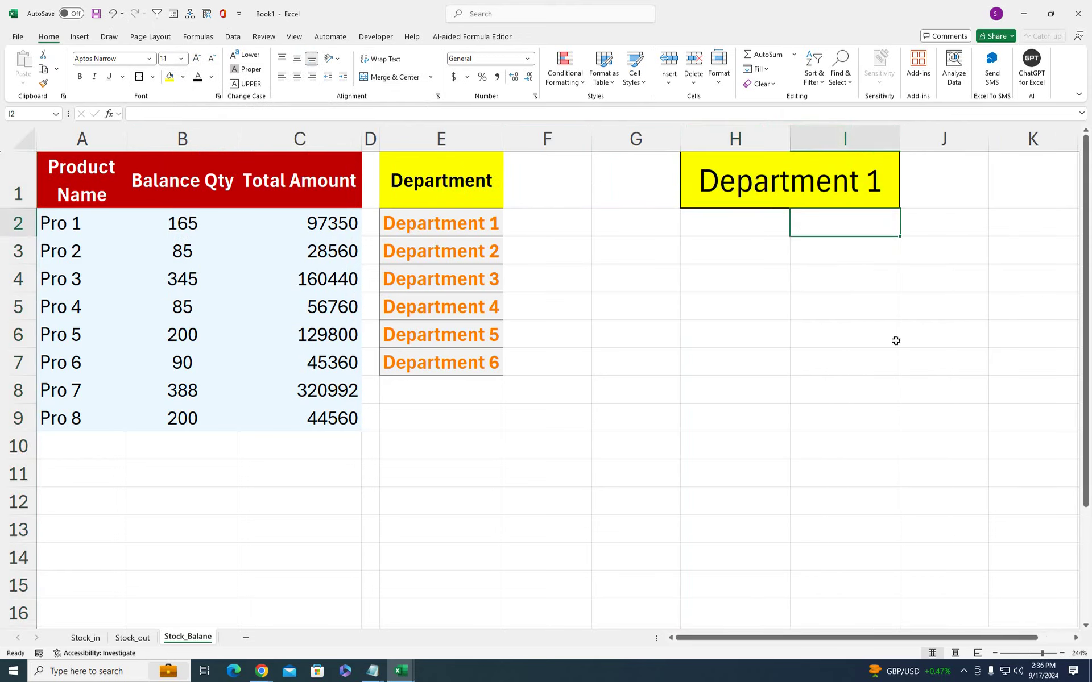
Copy Stock_out's header row A1:G1 to Stock_Balane starting at G3, and narrow the empty column F there
left_click(643, 278)
left_click(149, 639)
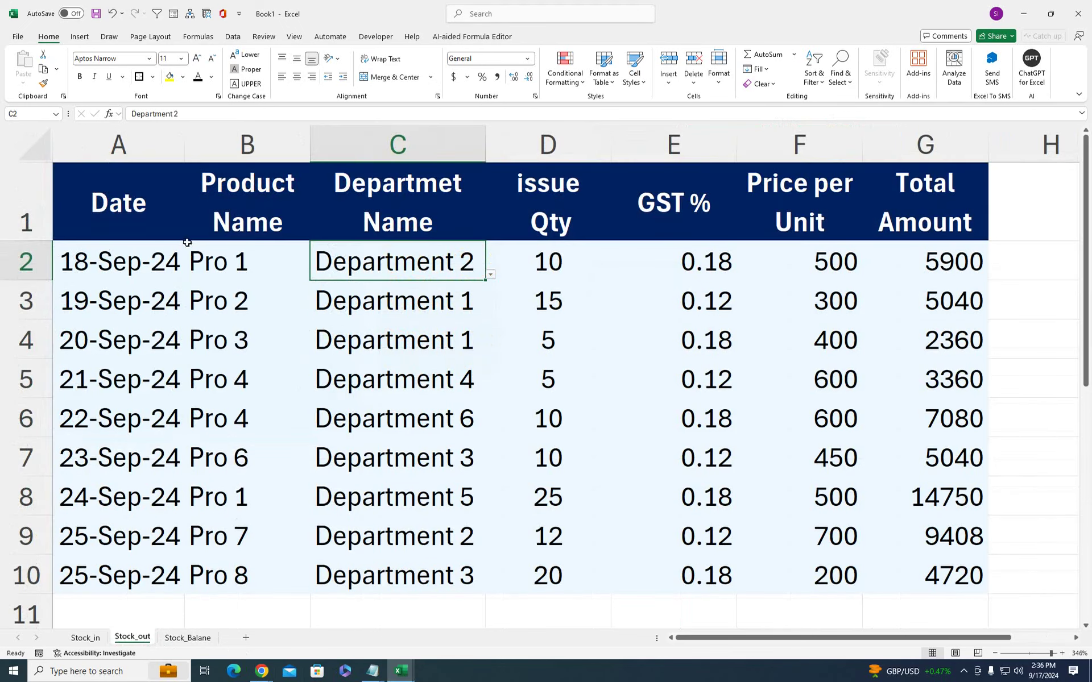
left_click_drag(125, 216, 914, 189)
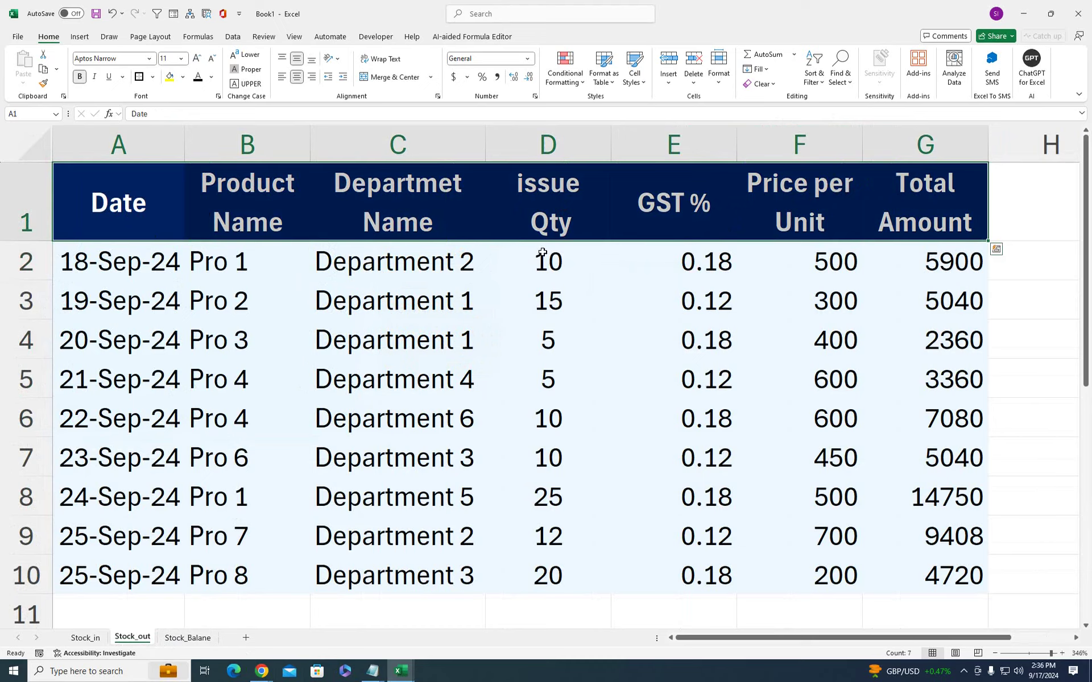
key("ctrl+q")
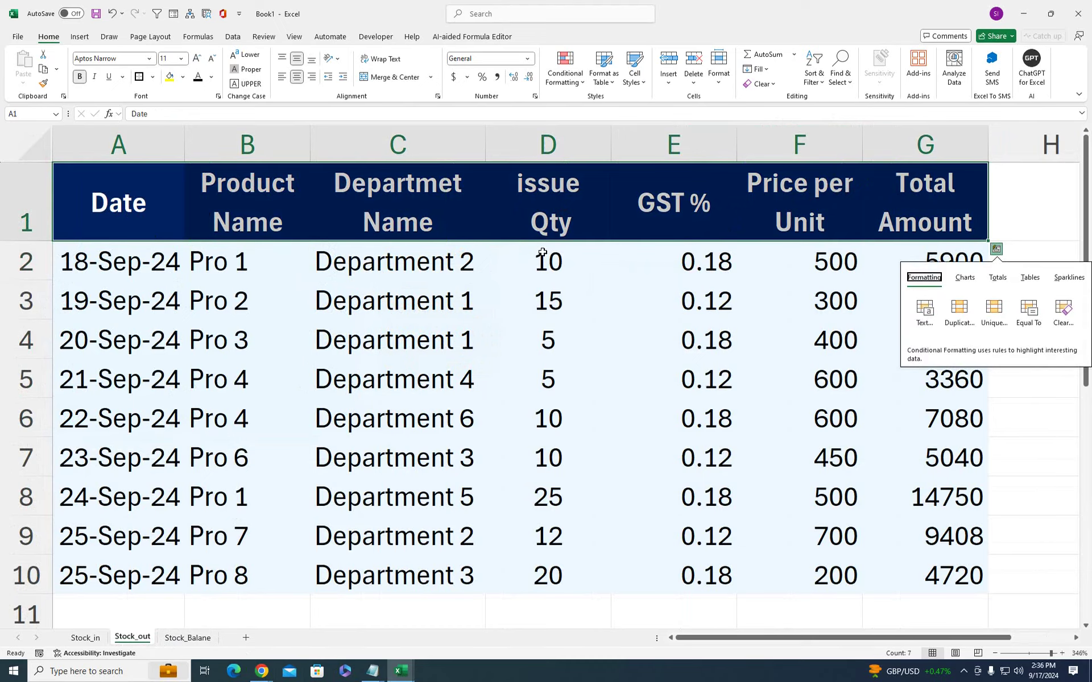
key("Escape")
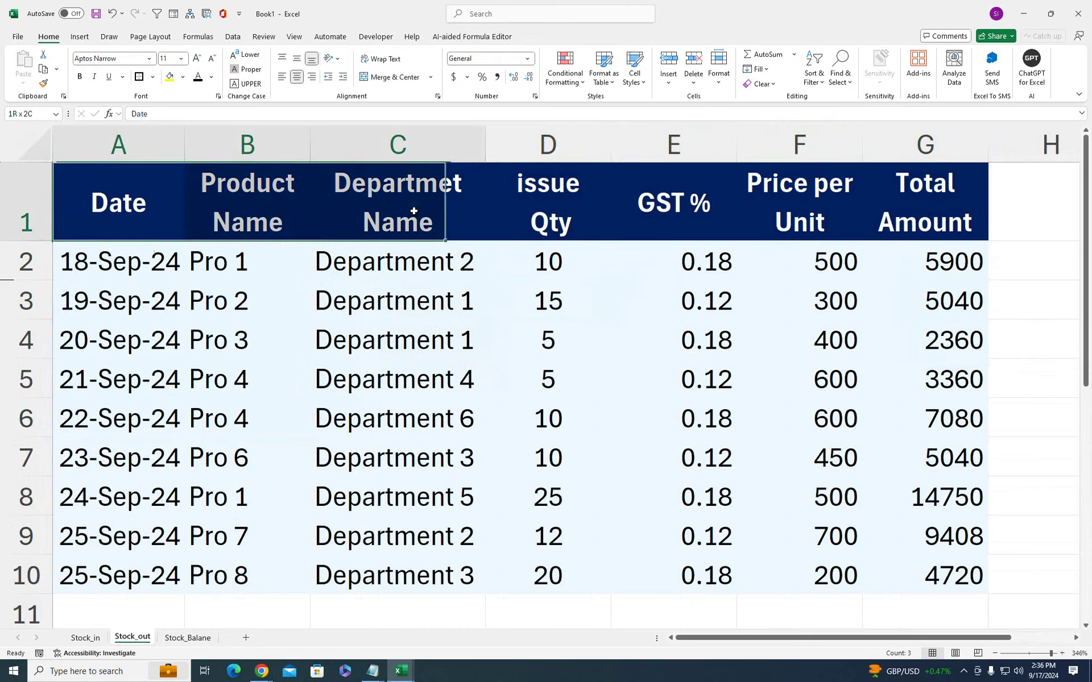
left_click_drag(890, 204, 147, 236)
key("ctrl+c")
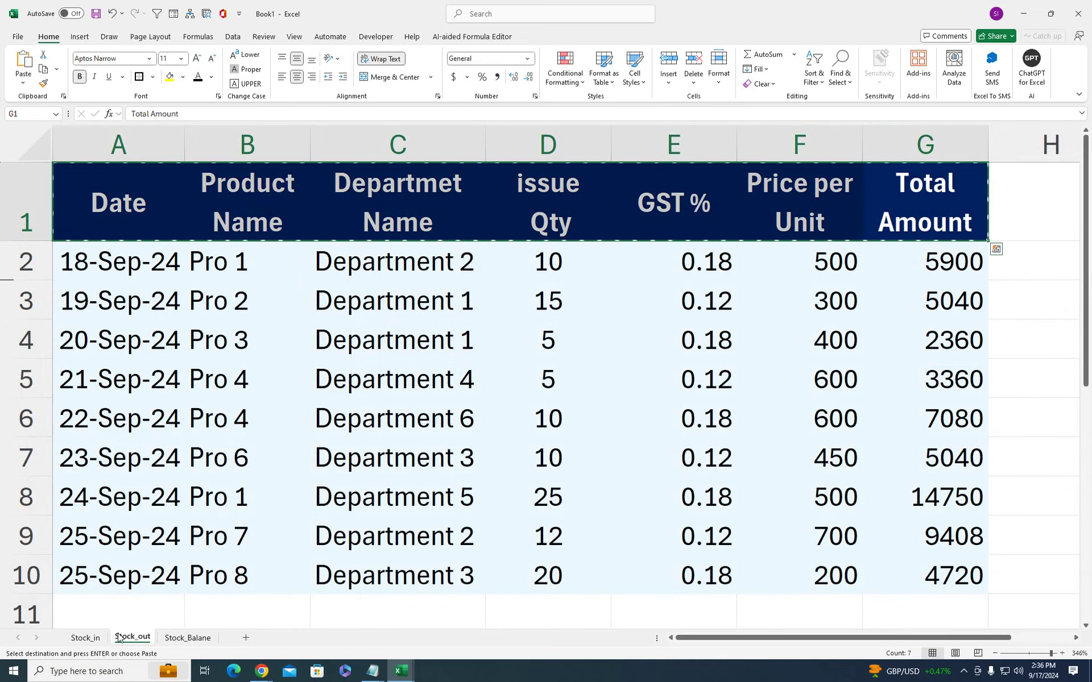
left_click(188, 638)
left_click(649, 249)
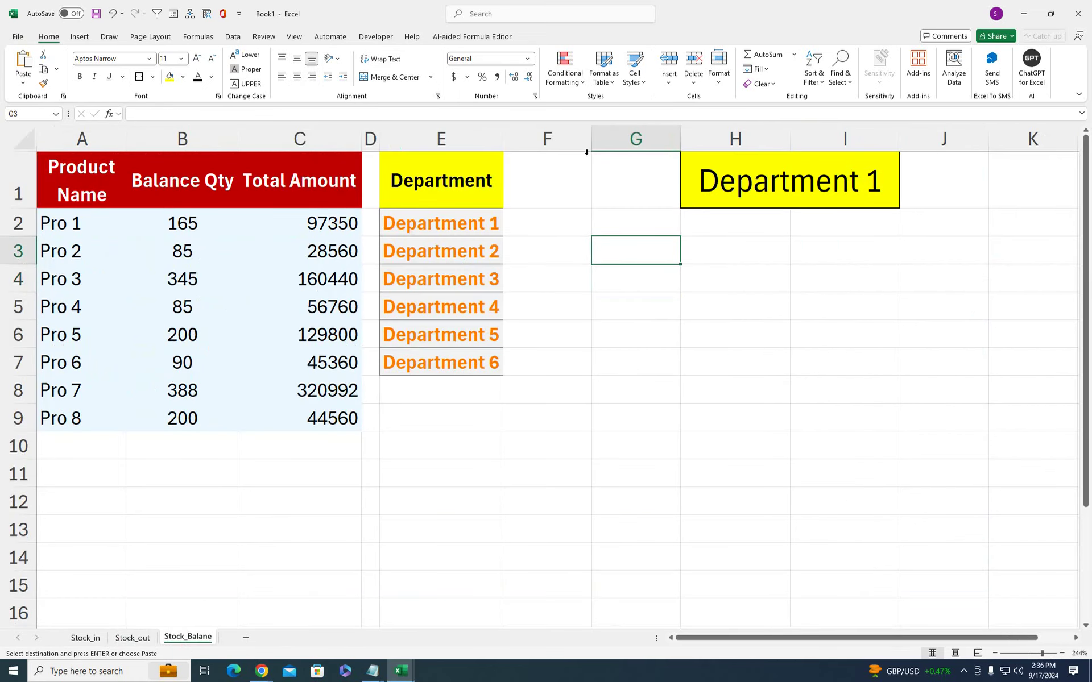
left_click_drag(592, 139, 531, 147)
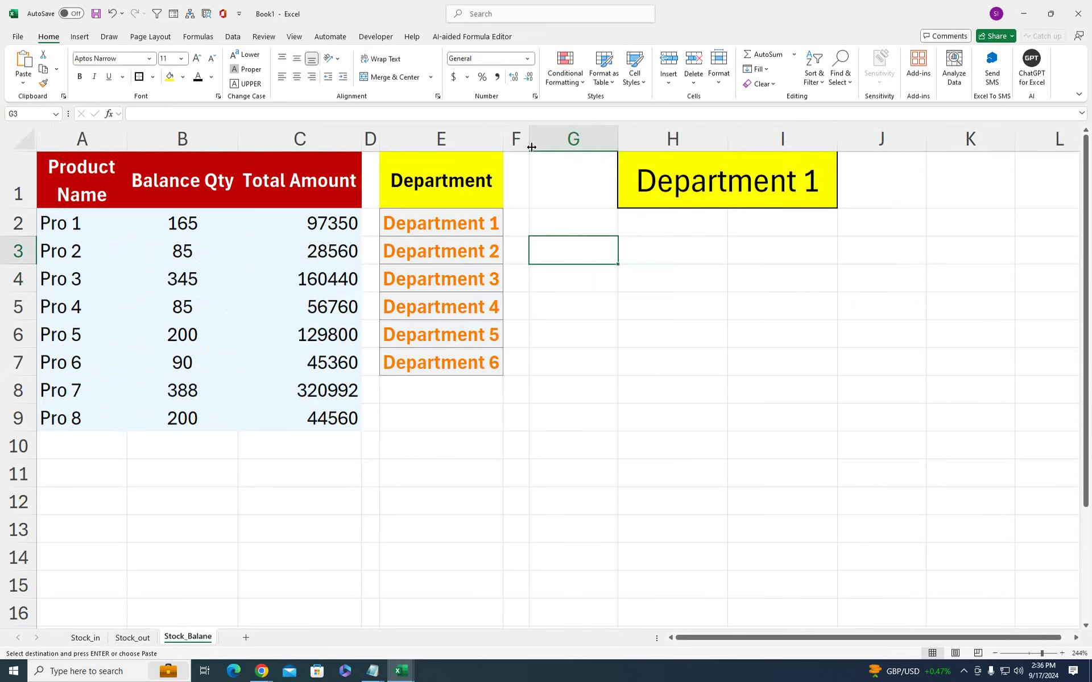
key("ctrl+v")
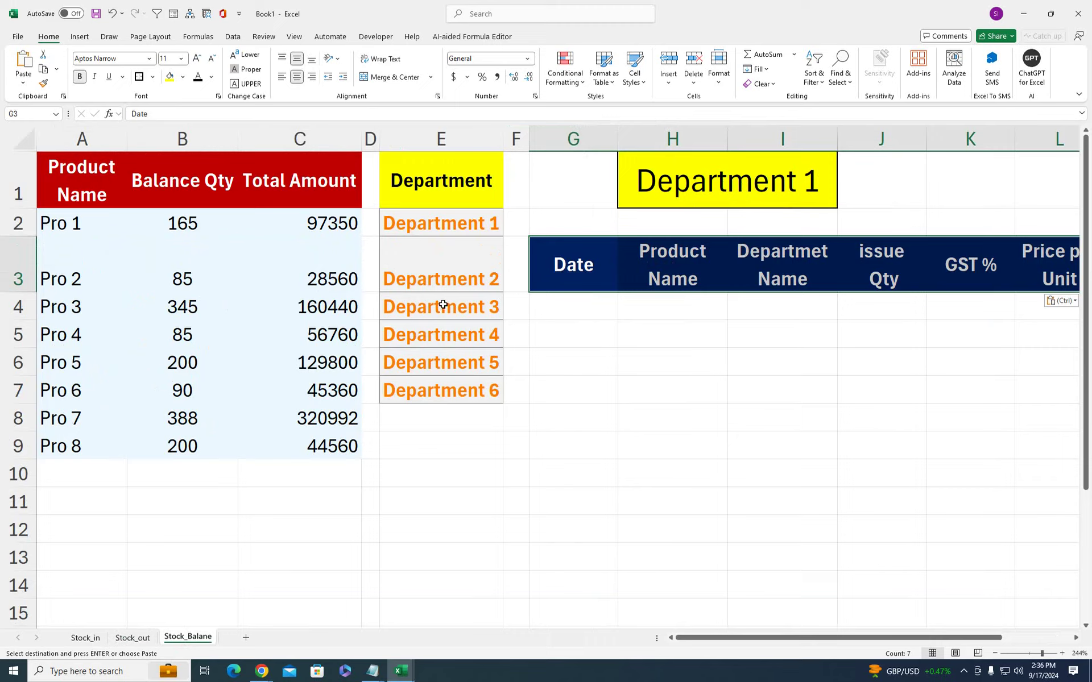
Reduce the height of row 3 slightly and set the font size of the header G3:M3 to 9
left_click(582, 252)
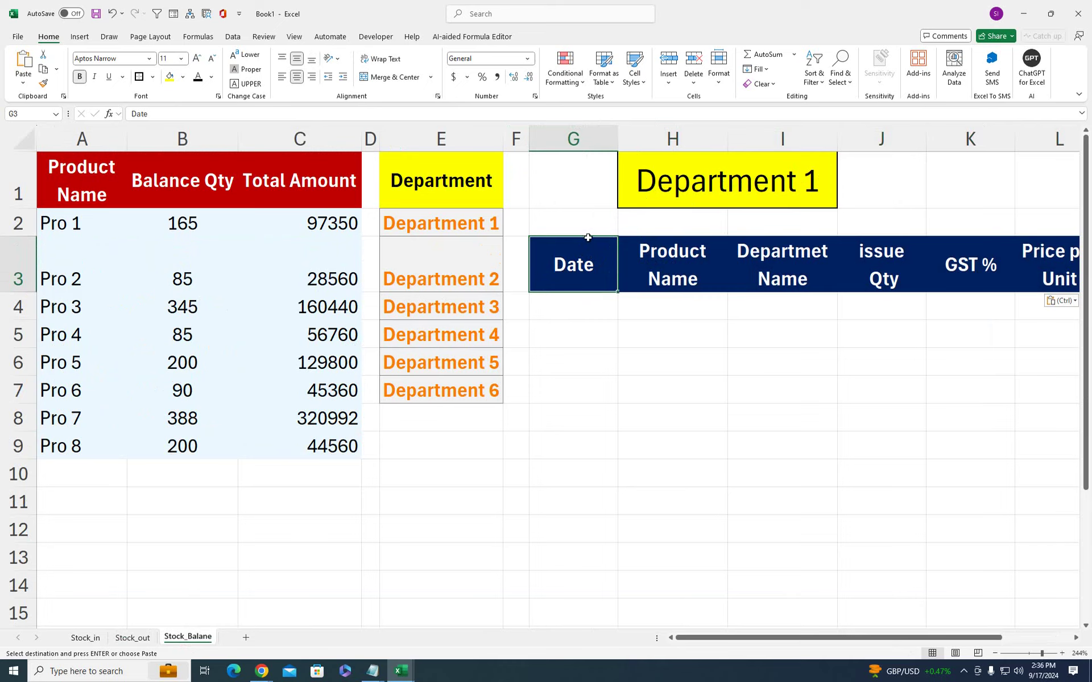
left_click_drag(25, 292, 25, 282)
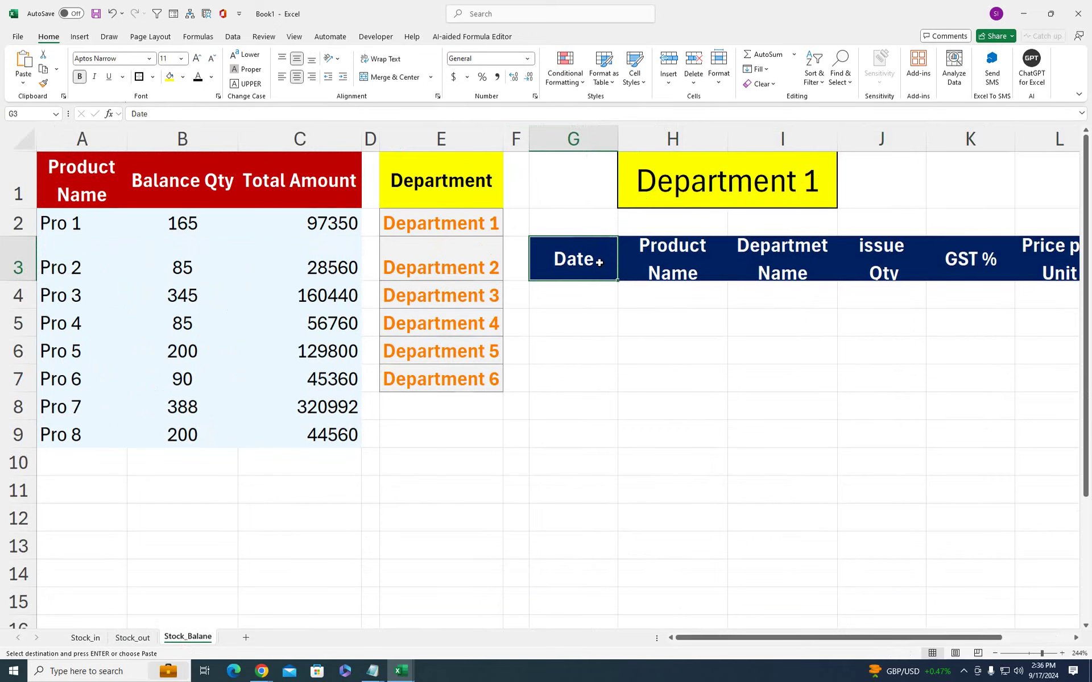
left_click_drag(600, 262, 955, 256)
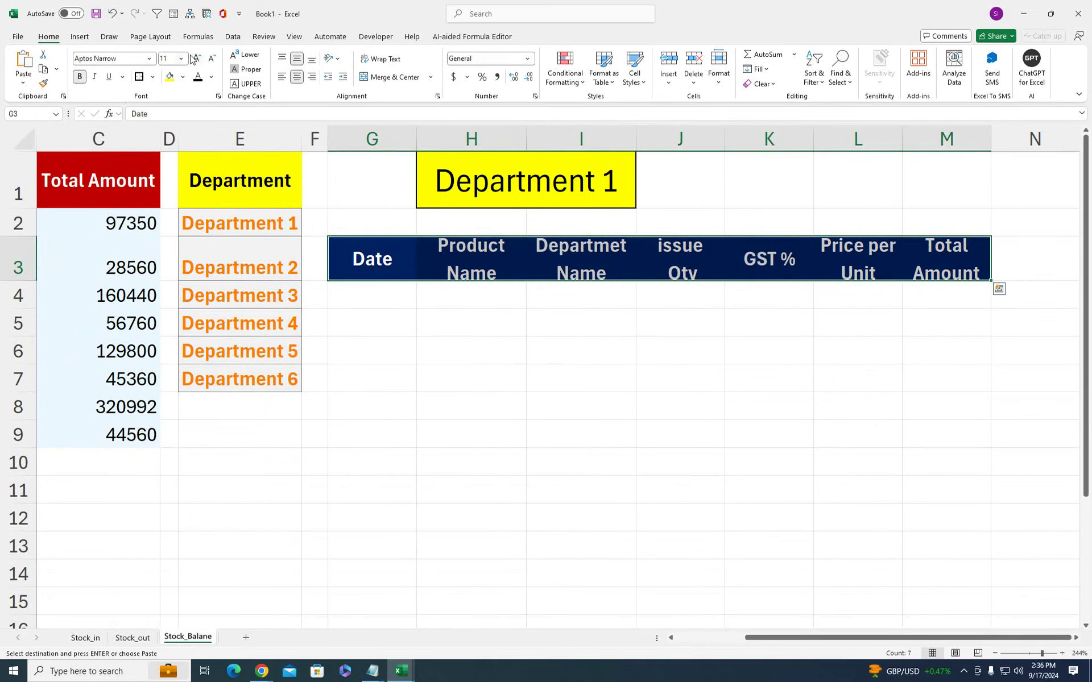
left_click(212, 58)
left_click(211, 58)
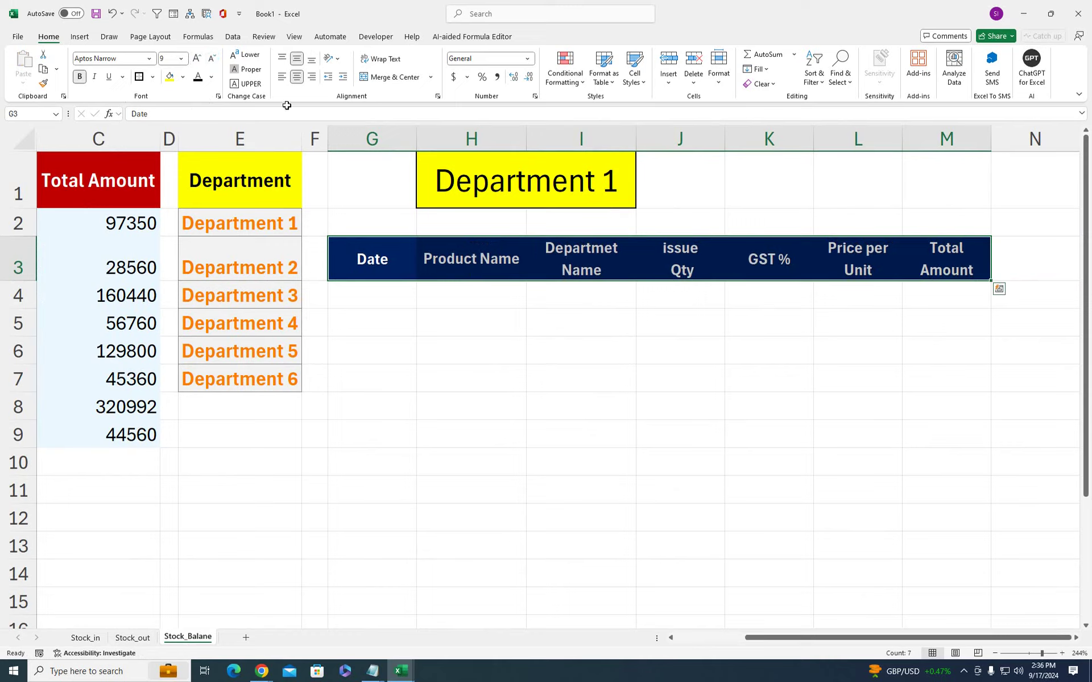
left_click(352, 286)
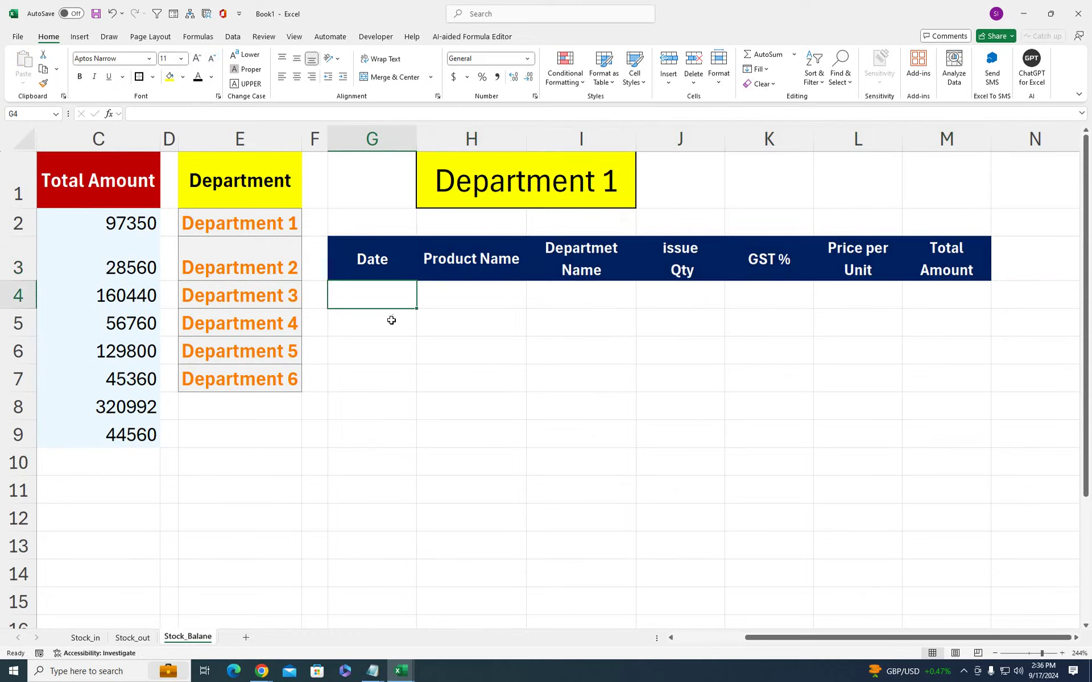
left_click(524, 161)
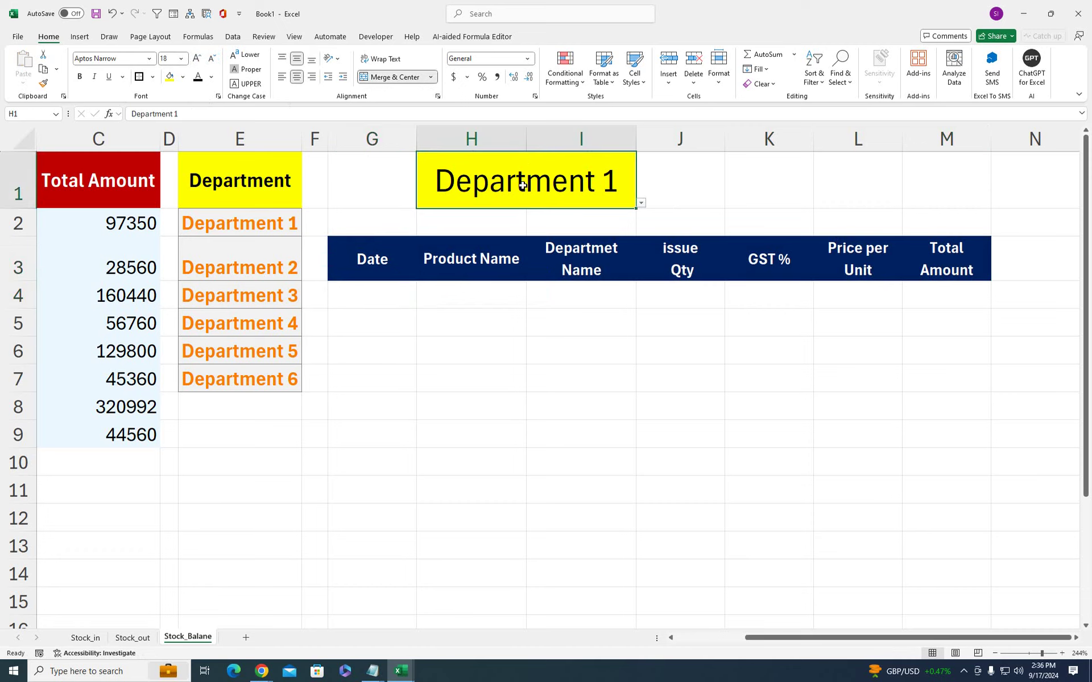
mouse_move(394, 303)
left_mouse_down()
mouse_move(385, 316)
mouse_move(586, 485)
mouse_move(924, 546)
left_mouse_up()
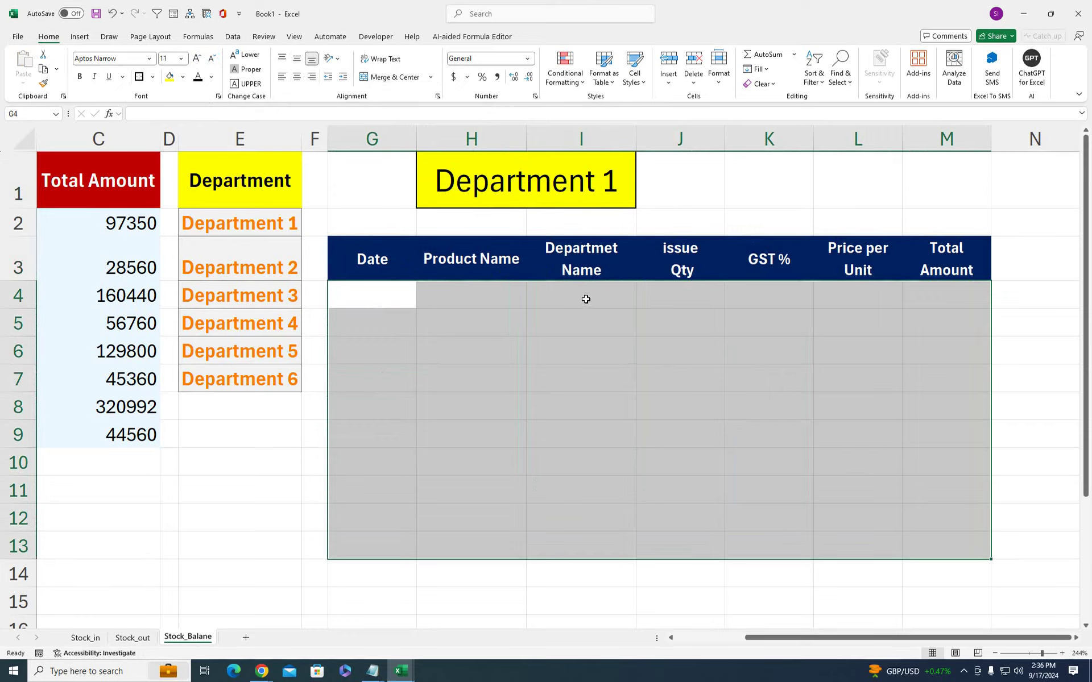
Begin a FILTER formula in G4 with Stock_out!A2:G10 as the array and Stock_out!C2:C10 as the include range
left_click(406, 291)
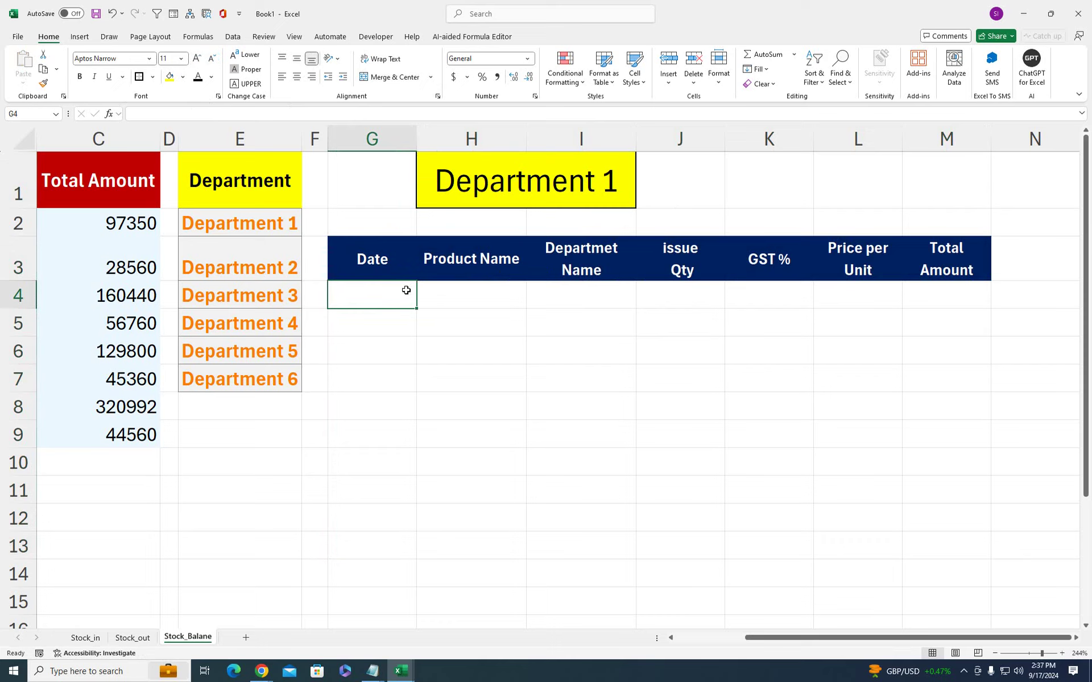
type("=filter")
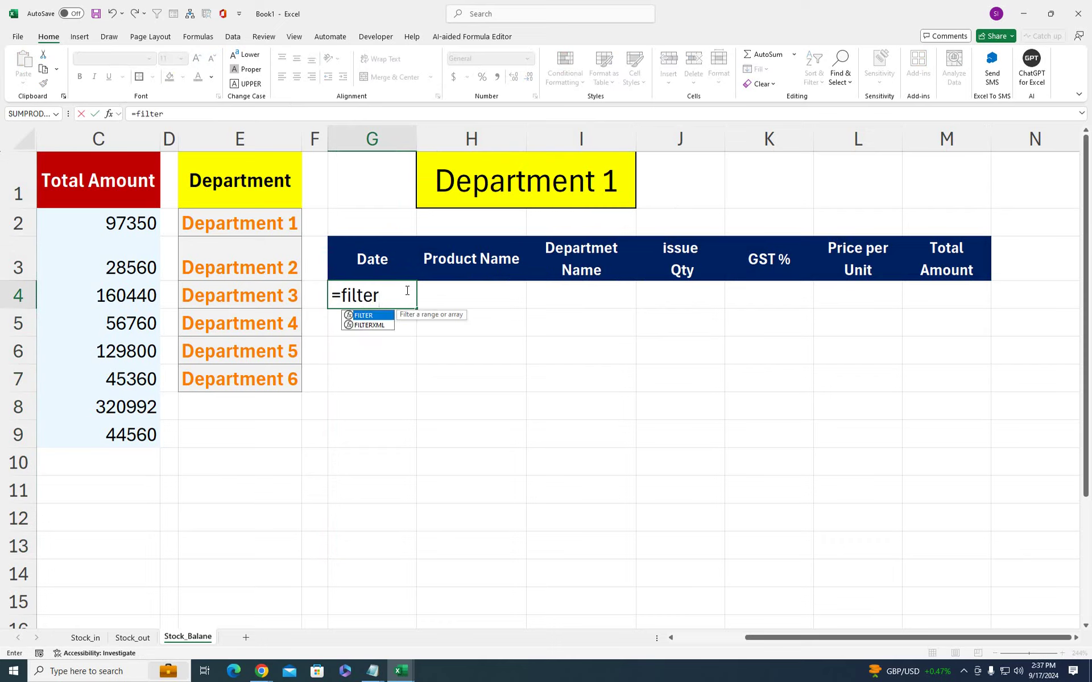
key("Tab")
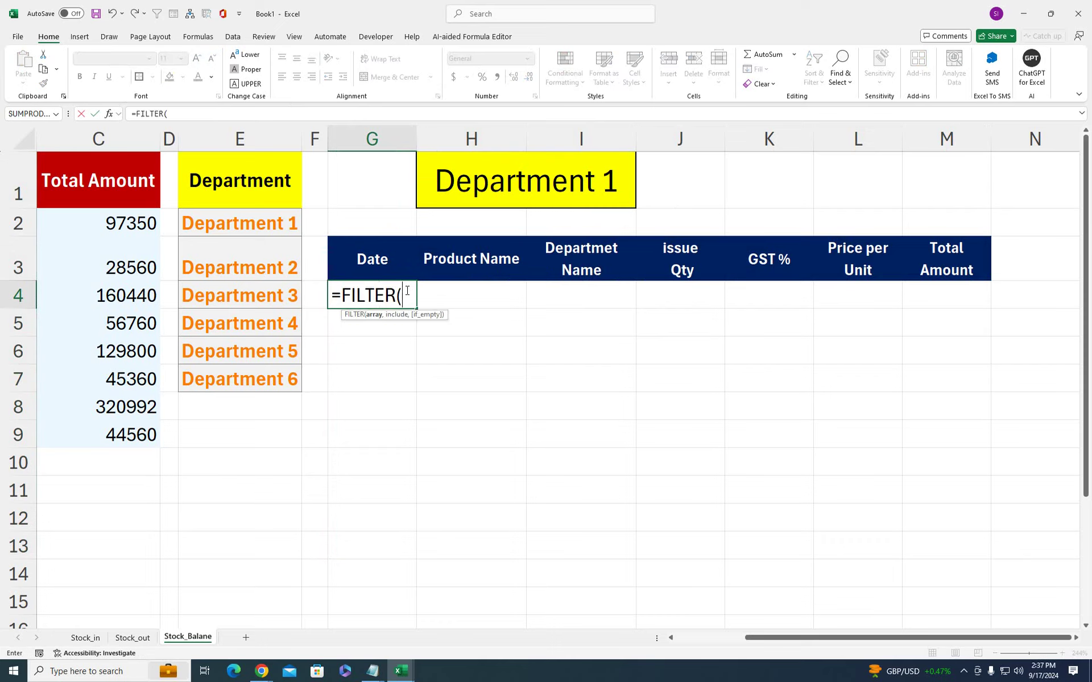
left_click(137, 638)
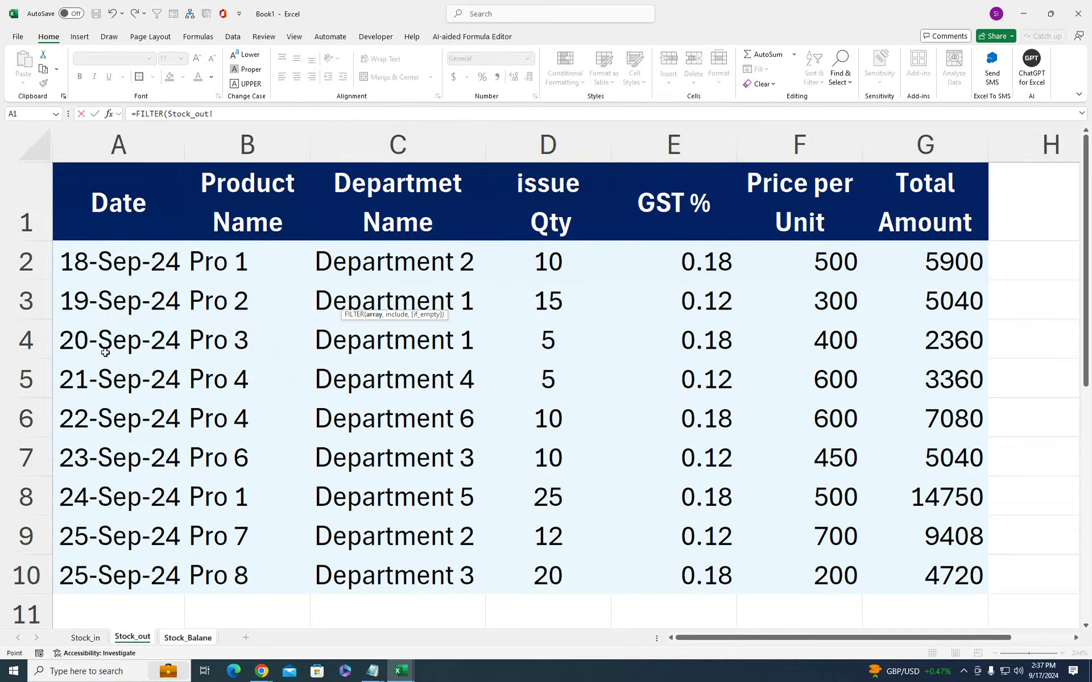
left_click_drag(86, 259, 861, 552)
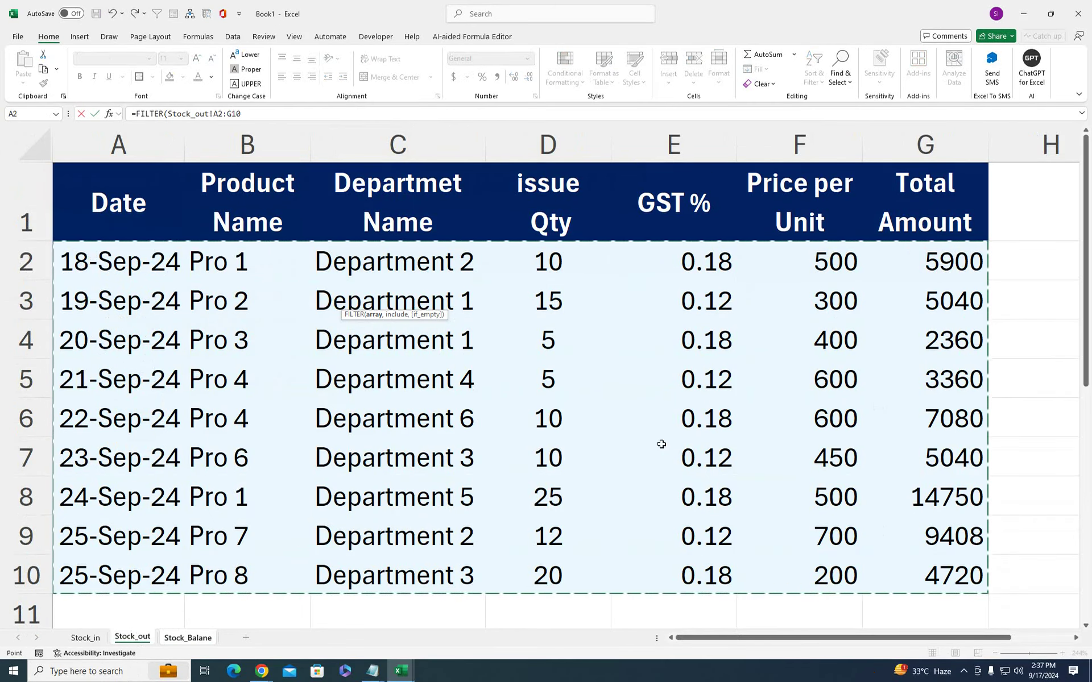
type(",")
left_click(380, 268)
left_click_drag(379, 268, 359, 573)
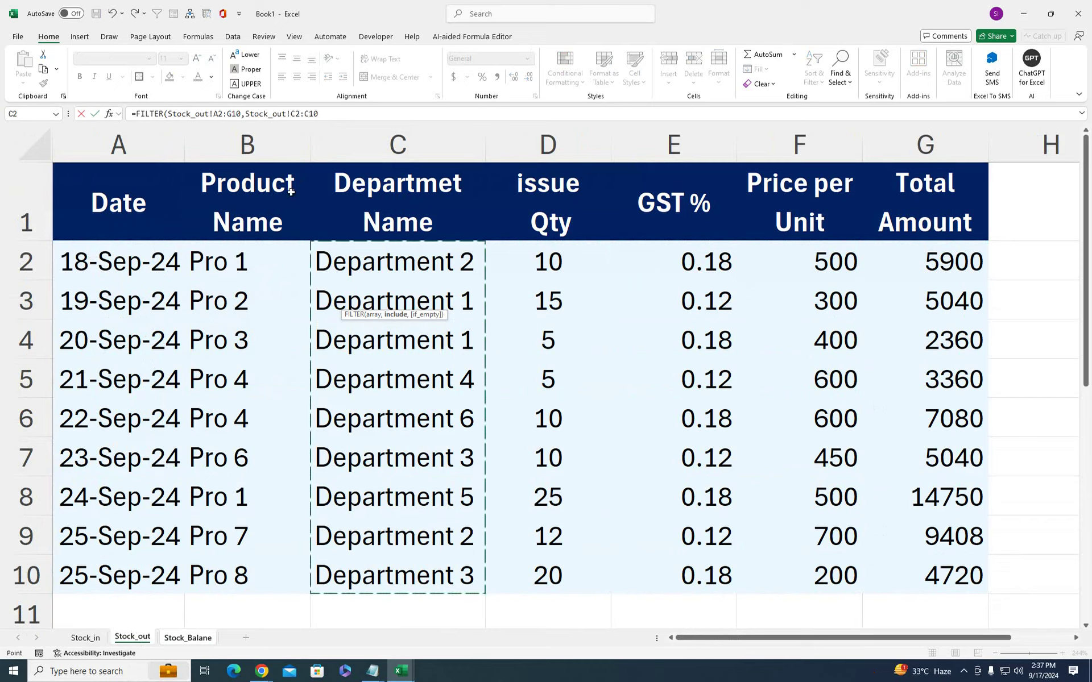
Extend both FILTER ranges to row 16, making them Stock_out!A2:G16 and Stock_out!C2:C16
double_click(238, 112)
left_click_drag(163, 253, 966, 605)
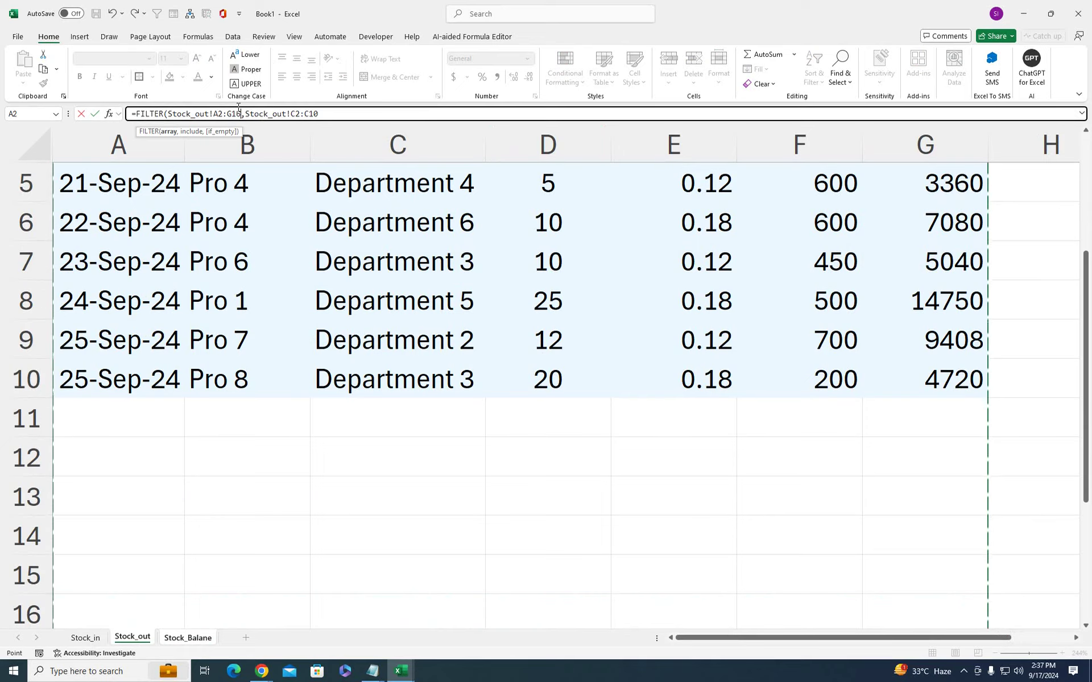
left_click(332, 111)
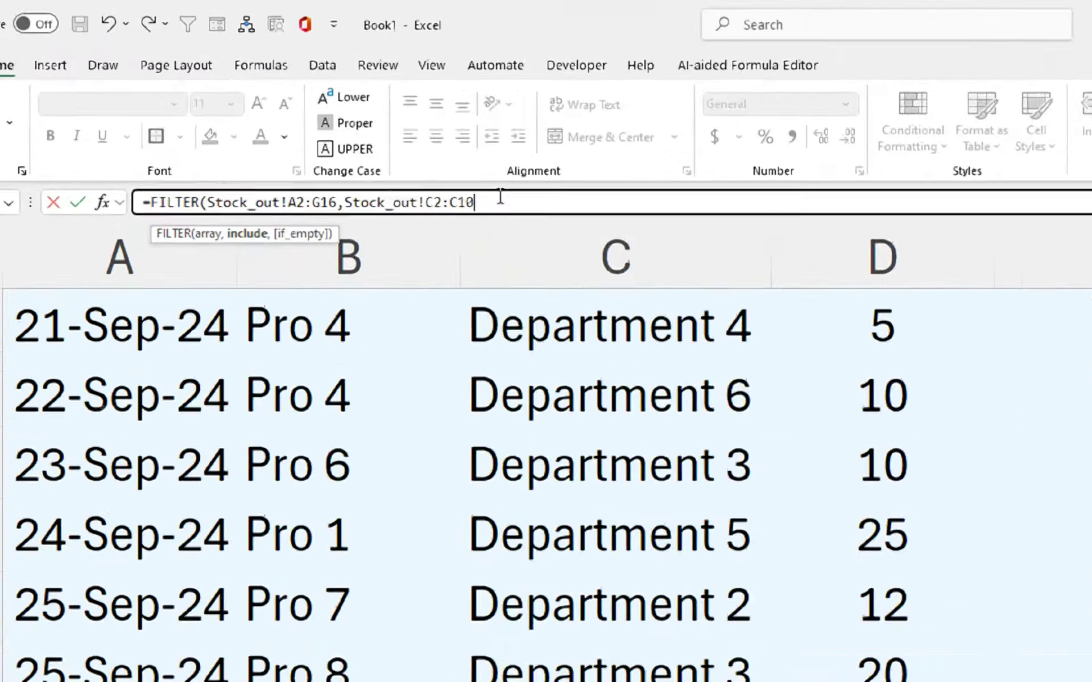
key("BackSpace")
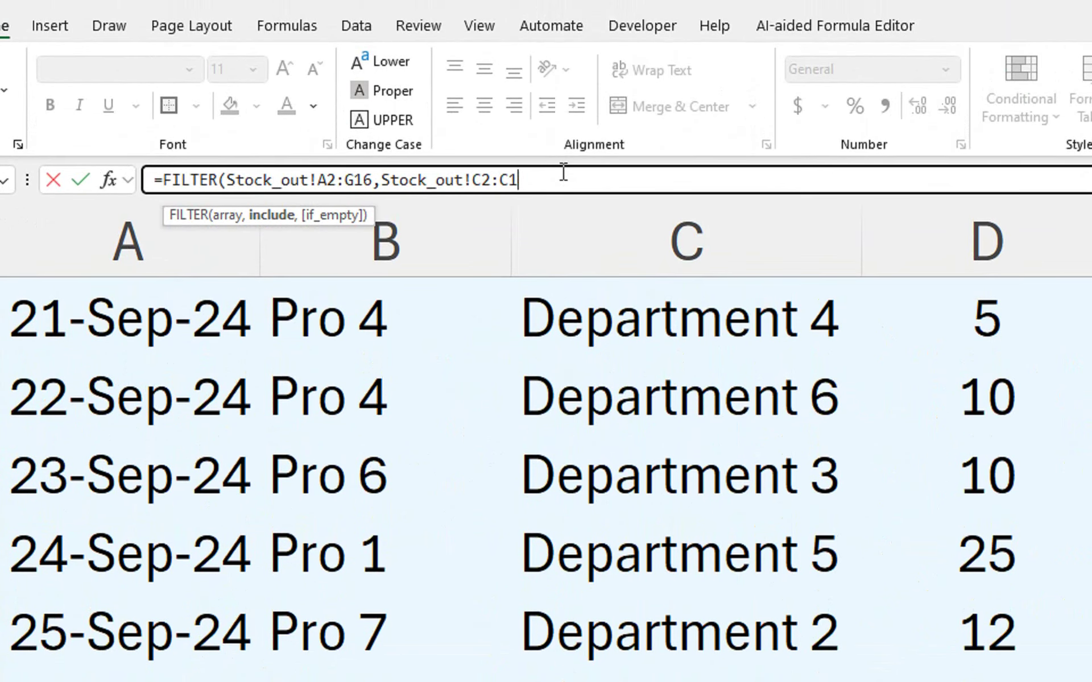
type("6")
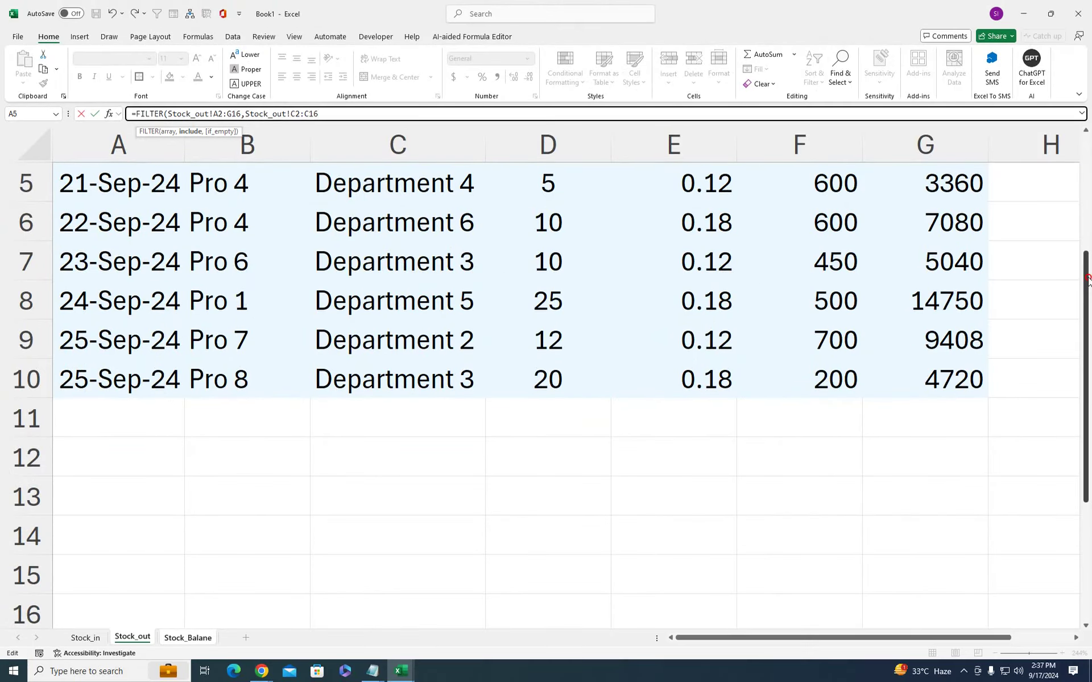
Complete the G4 FILTER formula by matching the department range to Stock_Balane!H1
left_click_drag(1087, 267, 1089, 154)
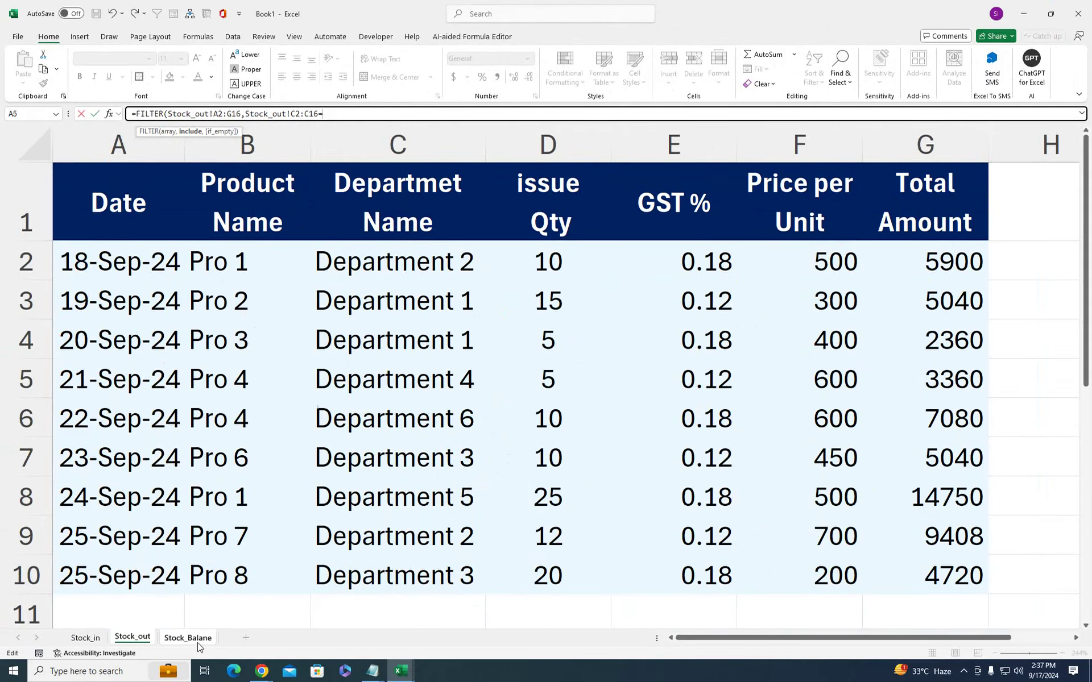
left_click(199, 646)
left_click(526, 179)
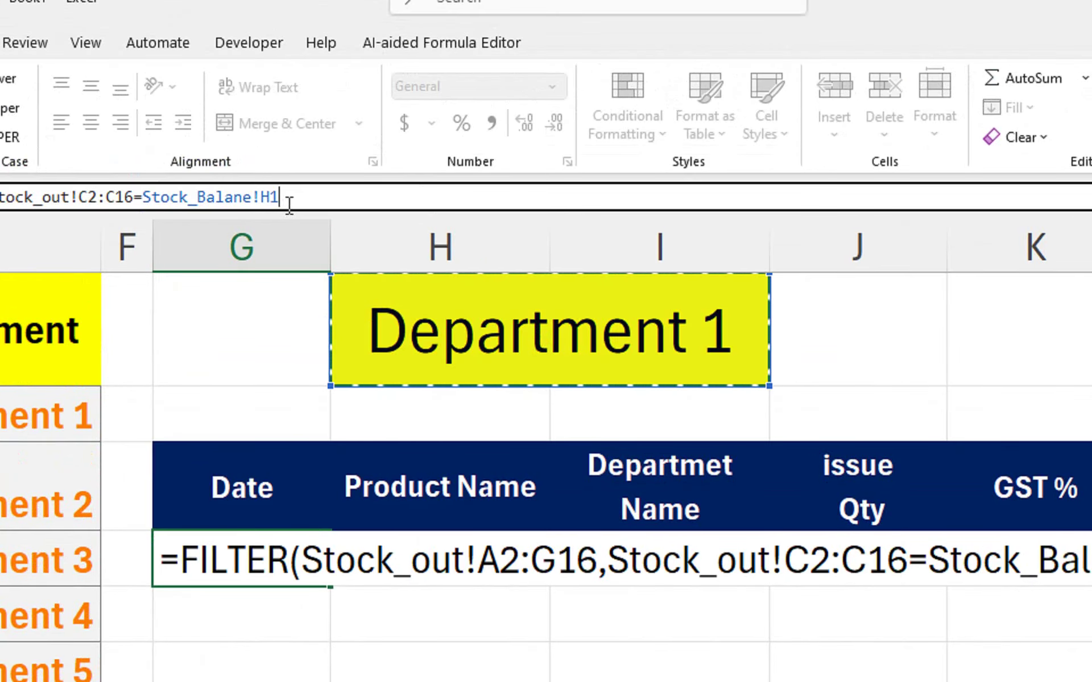
type(")")
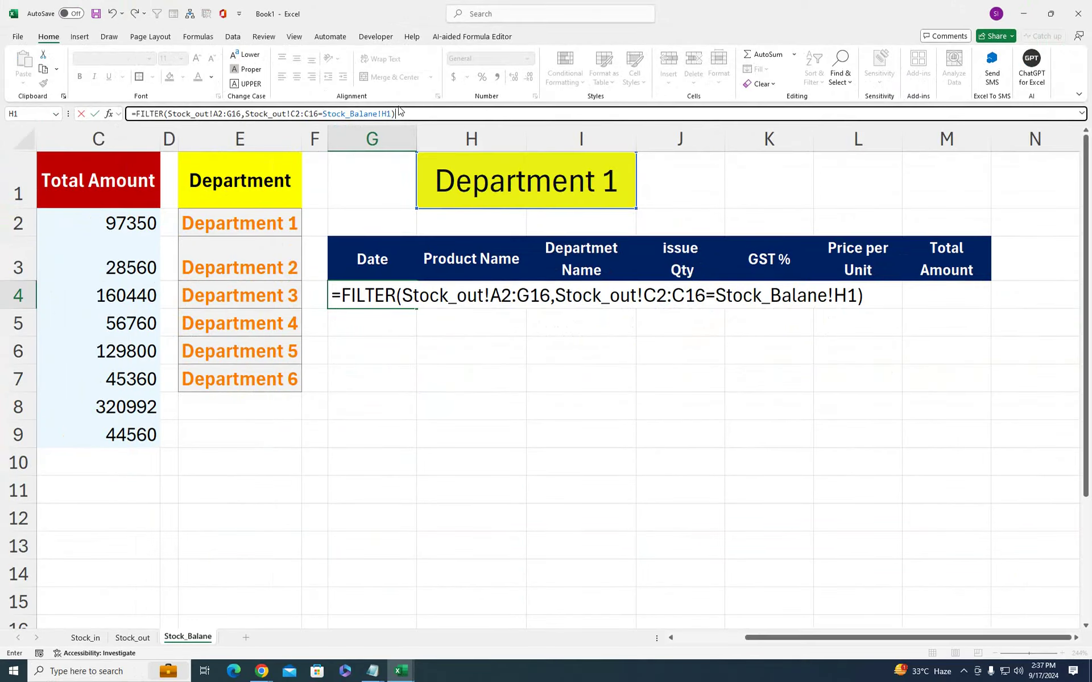
key("Return")
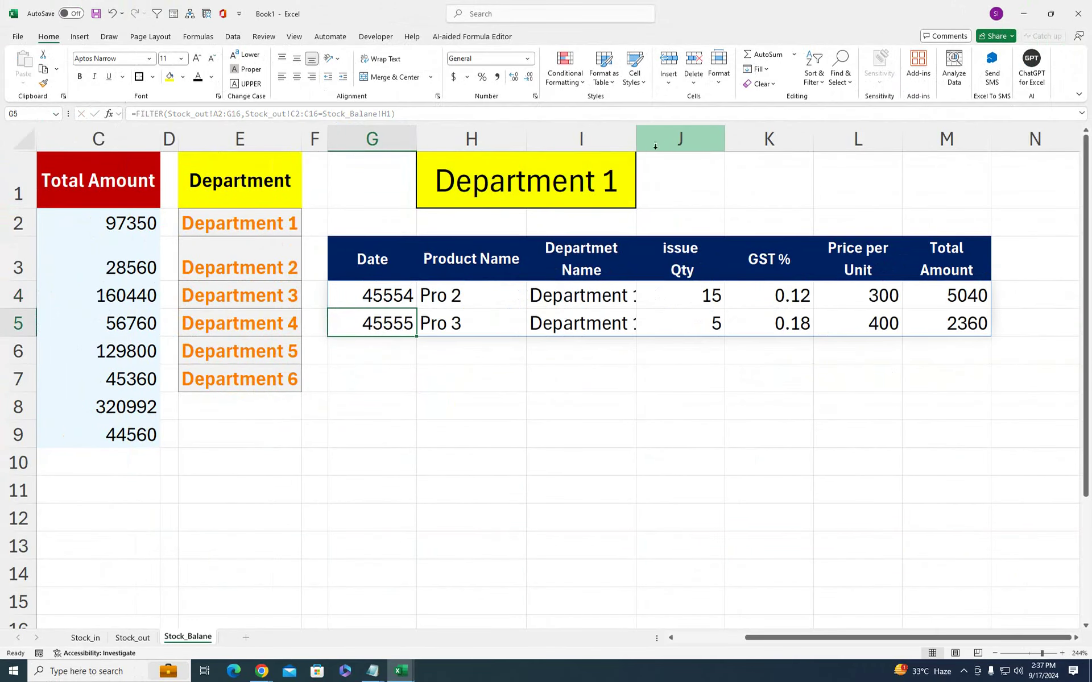
Widen column I to fit the department names and format G4:G14 as day-month-year dates
left_click_drag(639, 138, 652, 138)
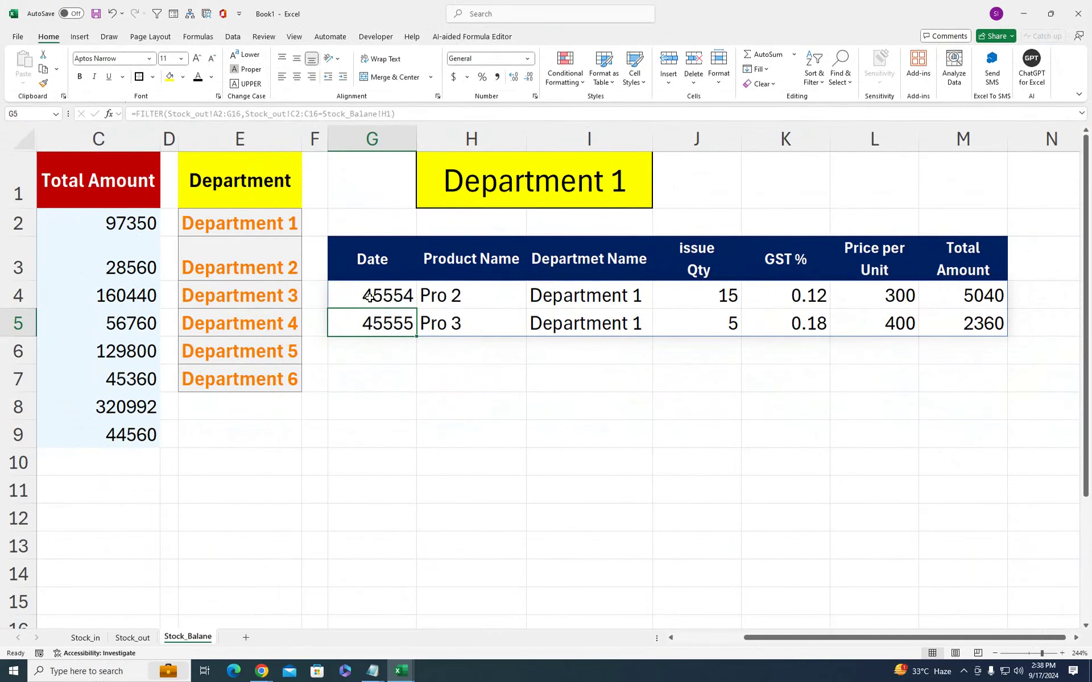
left_click_drag(364, 297, 363, 567)
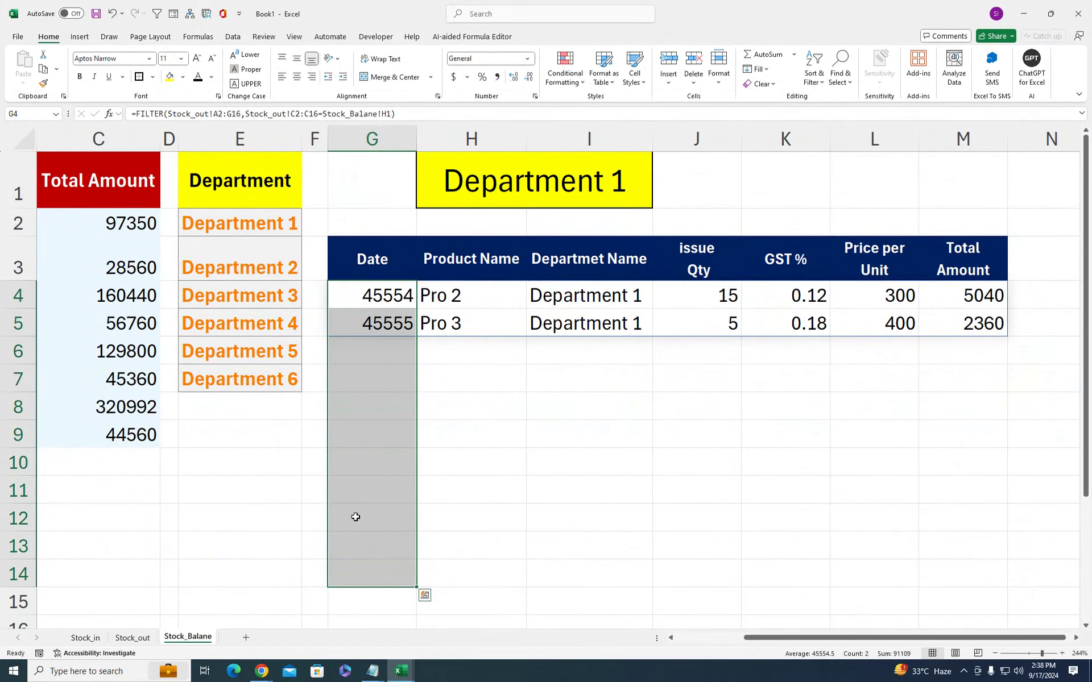
key("ctrl+shift+3")
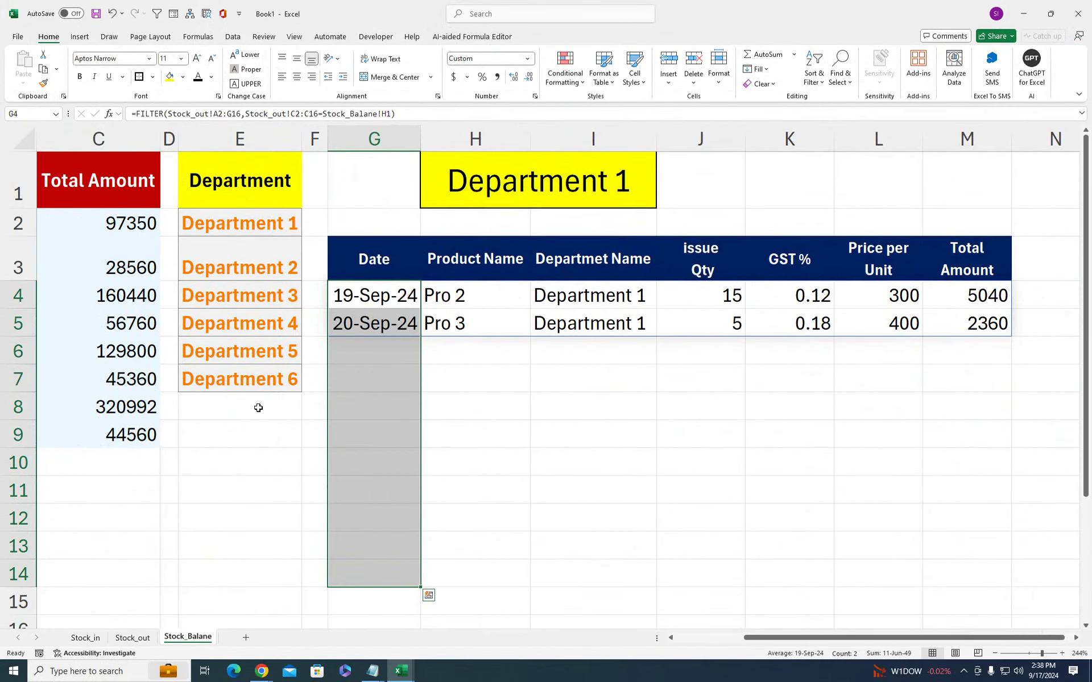
left_click(583, 313)
Test the filtered table by choosing Departments 5, 3, 4, 6, 2 and 1 in turn from H1's drop-down list
left_click(627, 202)
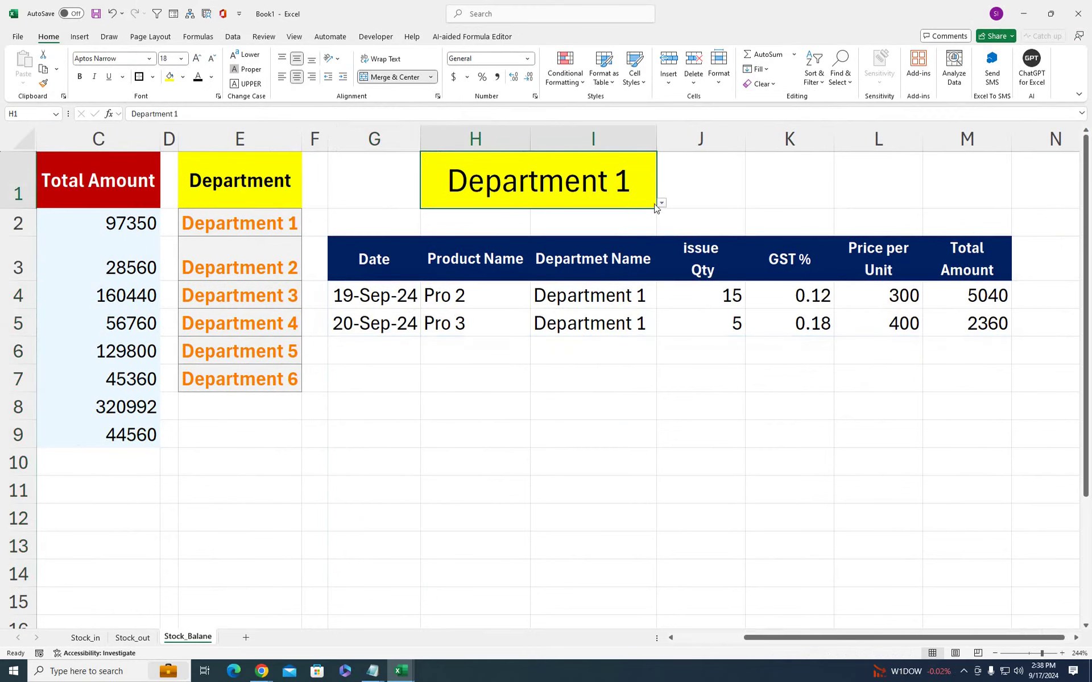
left_click(662, 203)
left_click(577, 253)
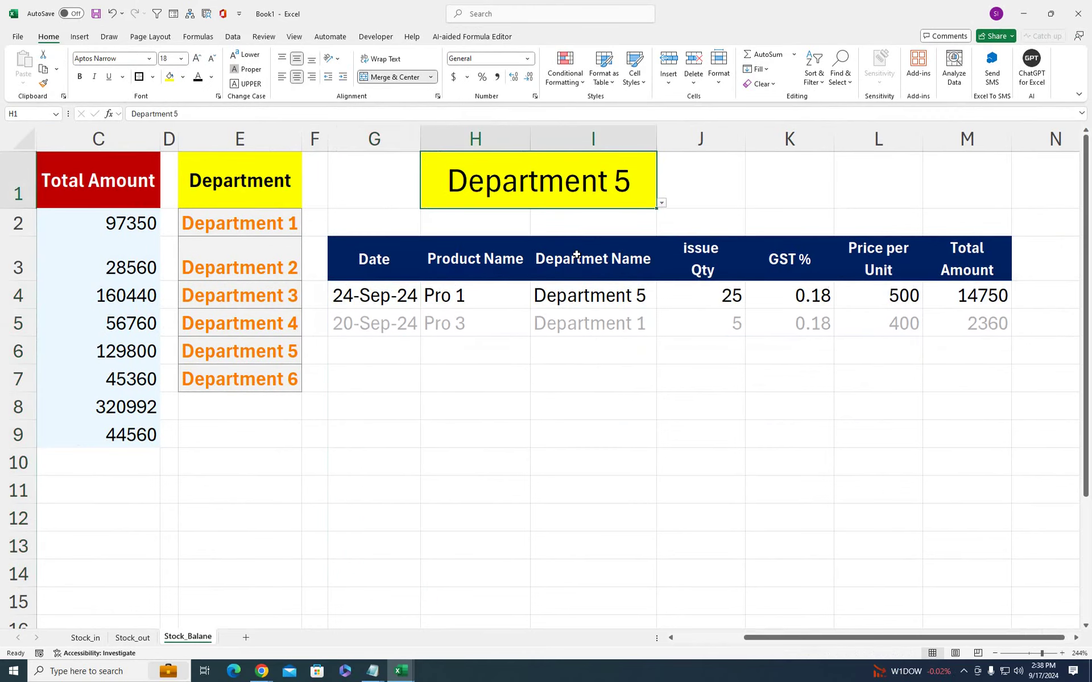
left_click(661, 203)
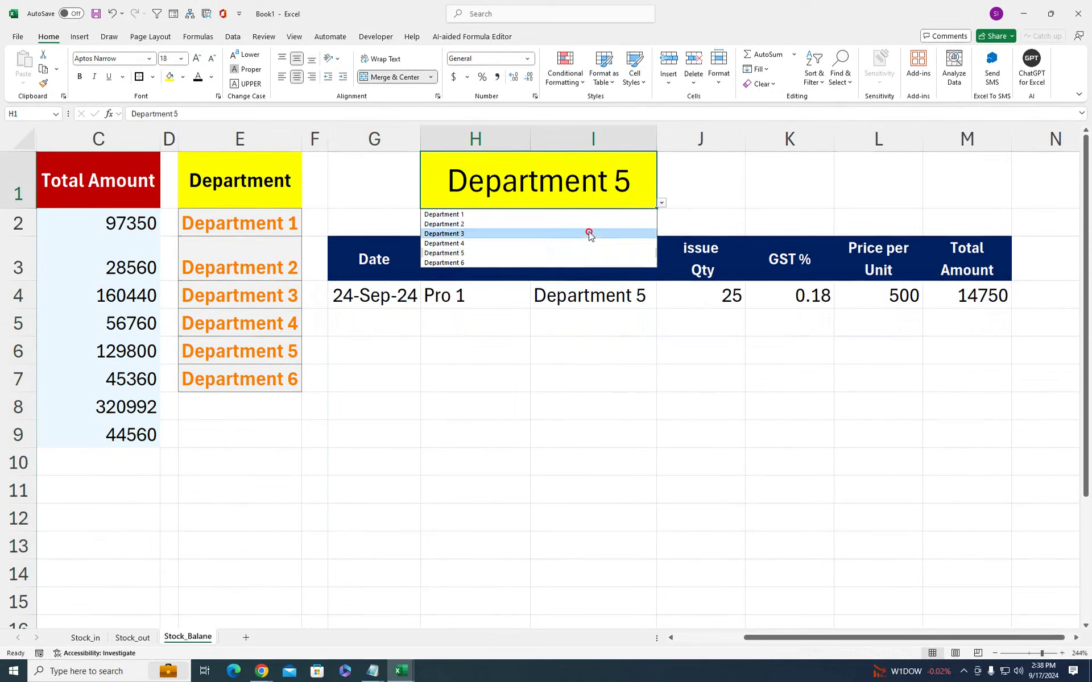
left_click(589, 232)
left_click(661, 203)
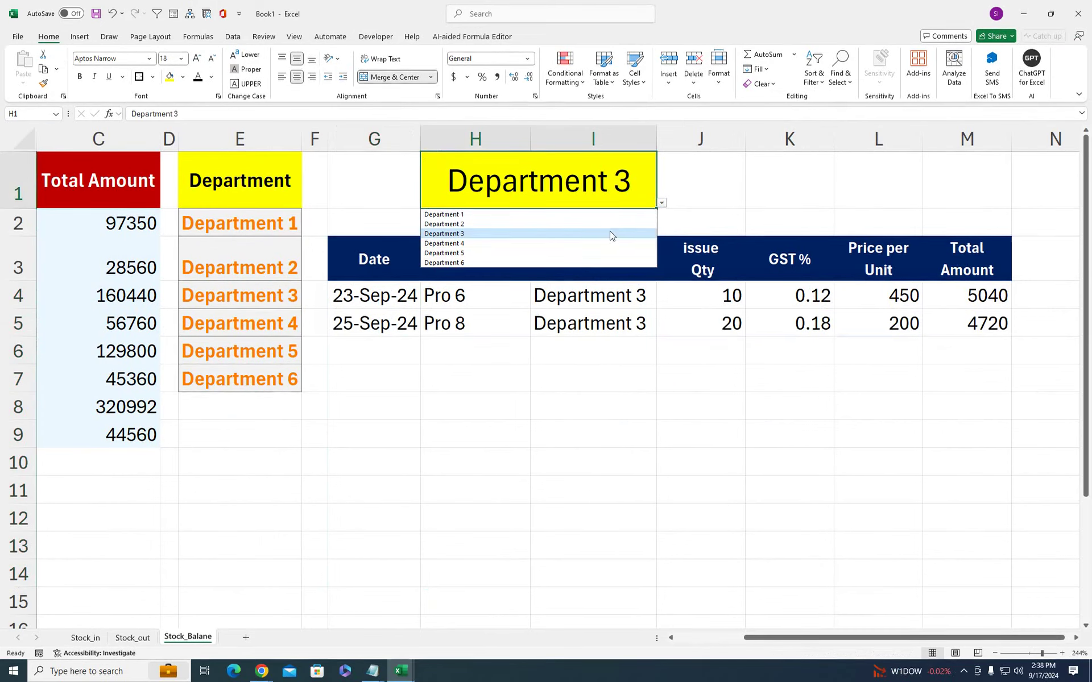
left_click(589, 245)
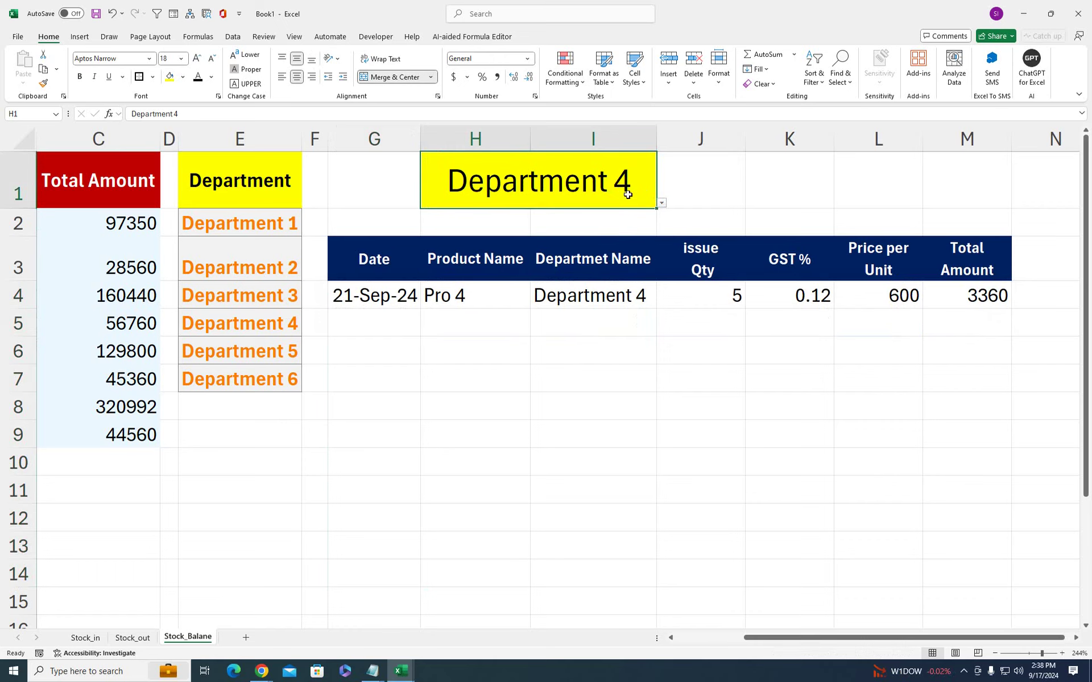
left_click(661, 203)
left_click(519, 259)
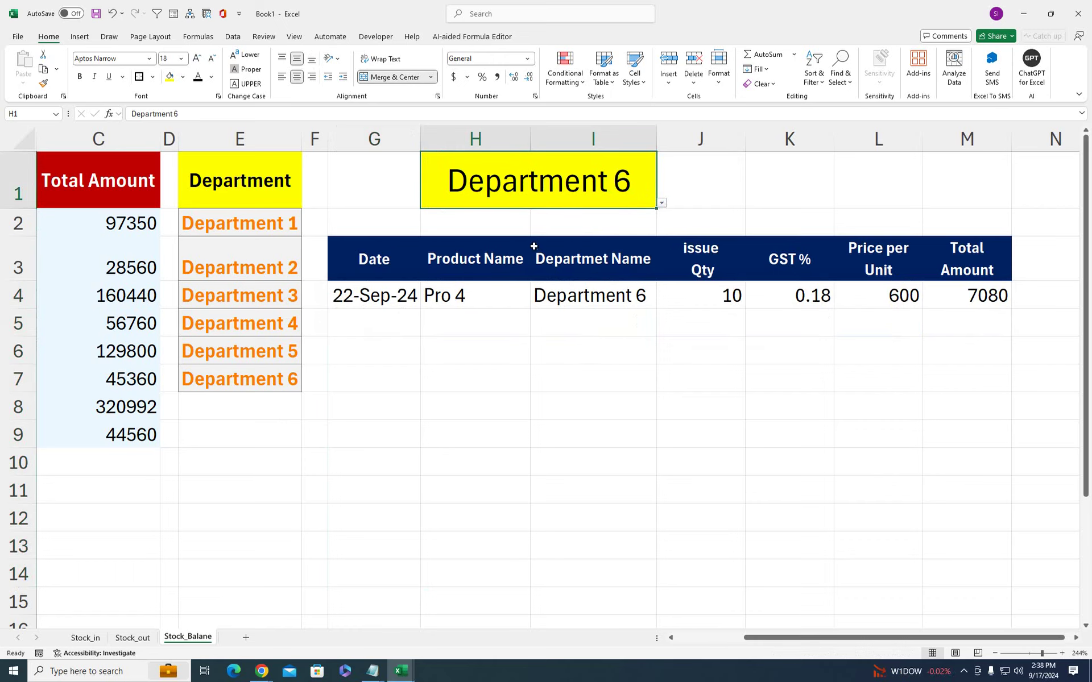
left_click(662, 203)
left_click(609, 222)
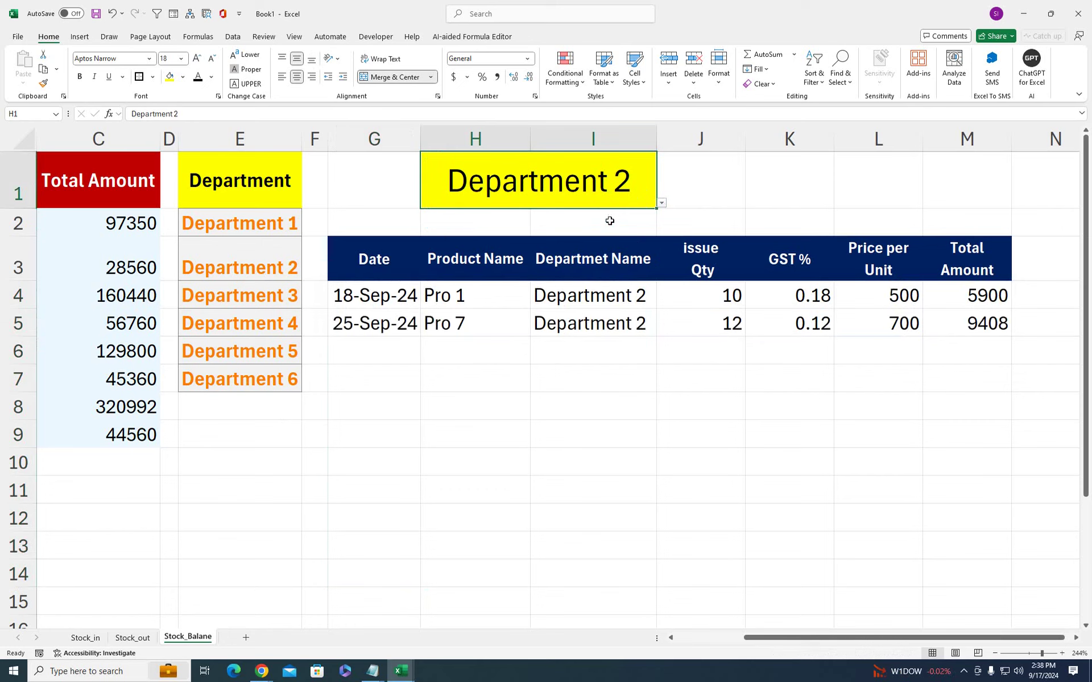
left_click(662, 203)
left_click(620, 214)
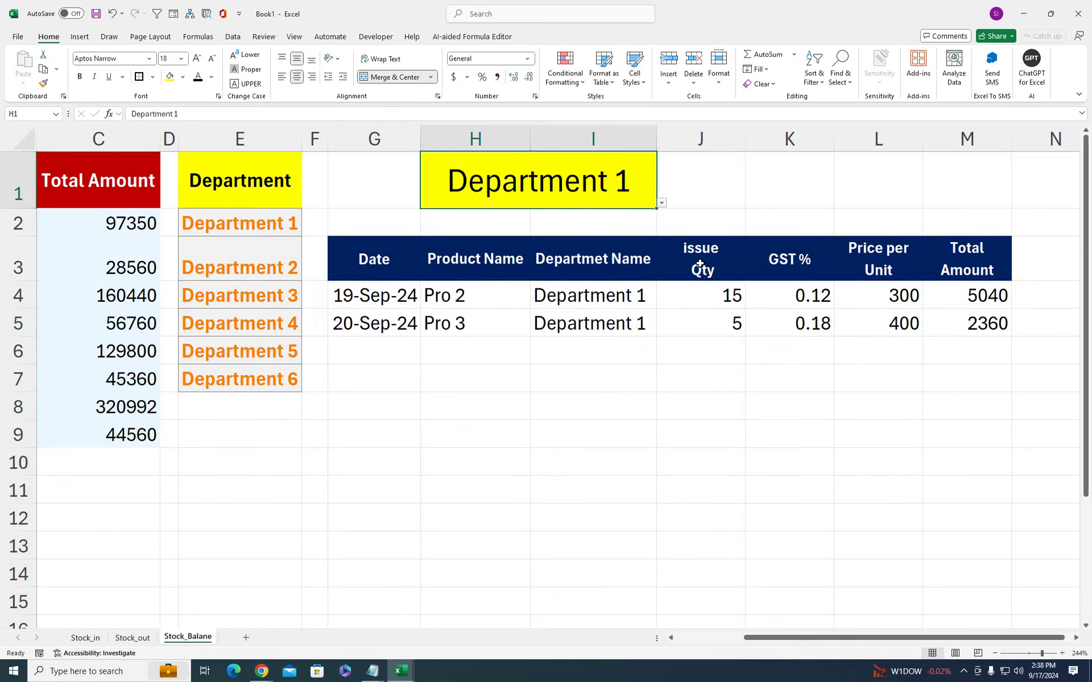
Enter the formula =TODAY() in cell M1
left_click_drag(342, 205, 952, 511)
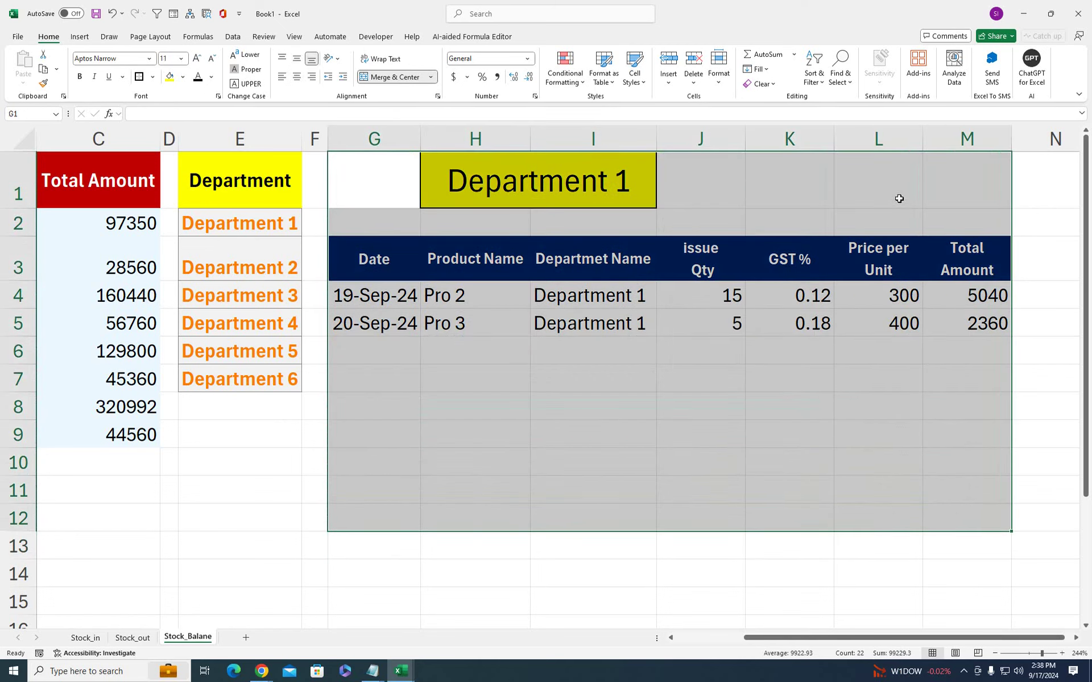
left_click(936, 194)
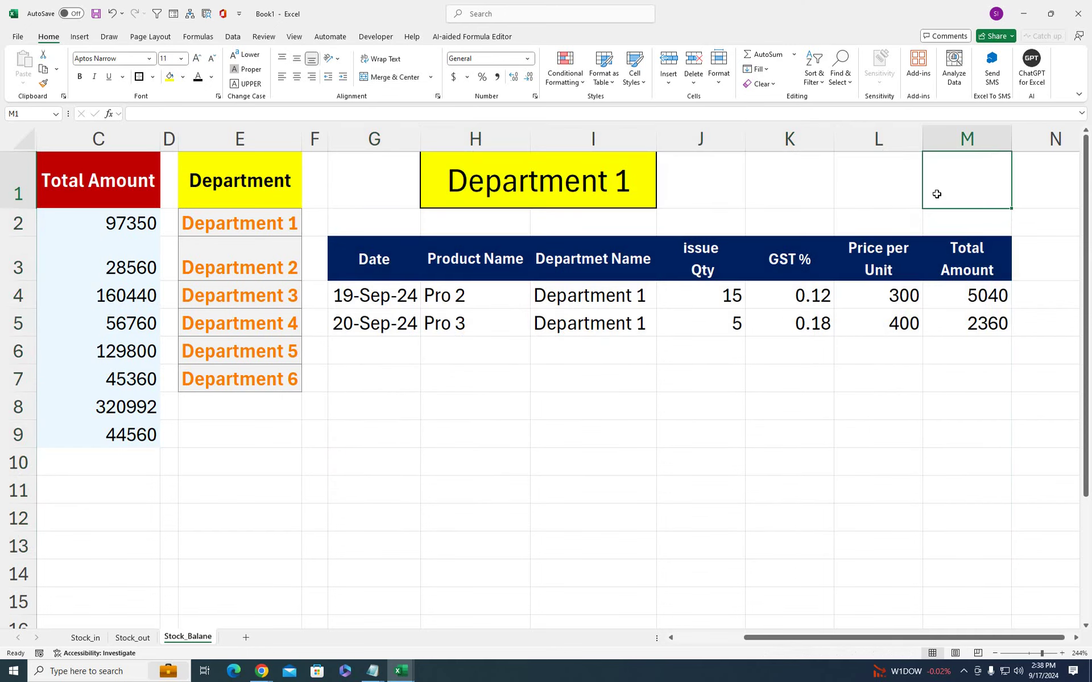
type("=today")
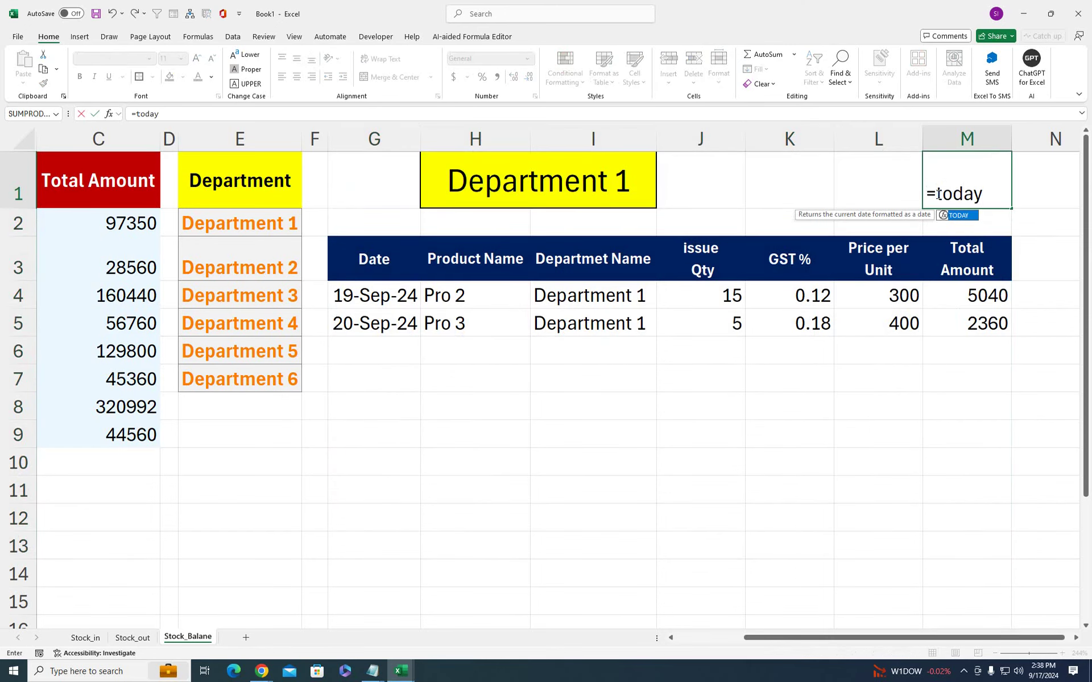
type("()")
key("Return")
Format the date in M1 as day-month-year and fill the cell with yellow
left_click(935, 194)
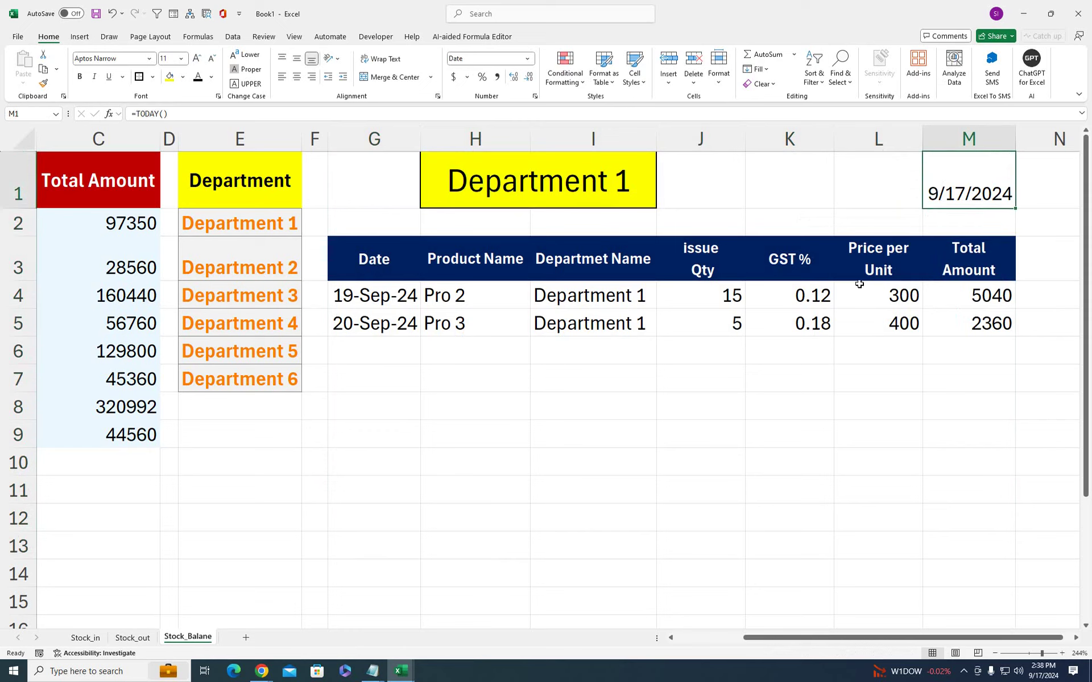
key("ctrl+shift+3")
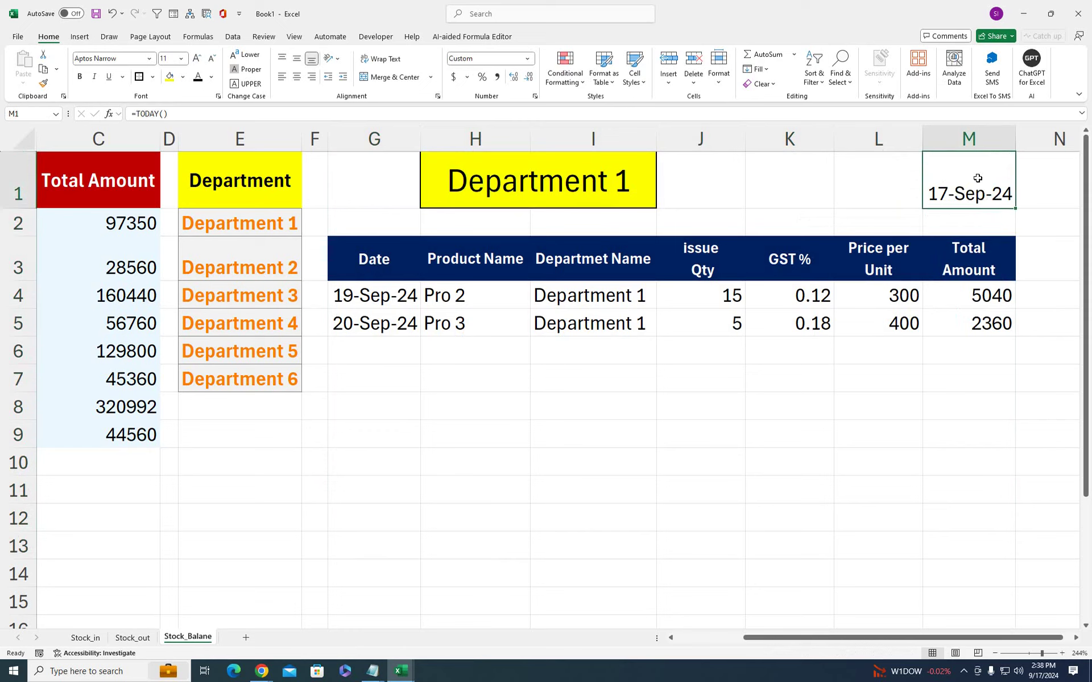
left_click(169, 77)
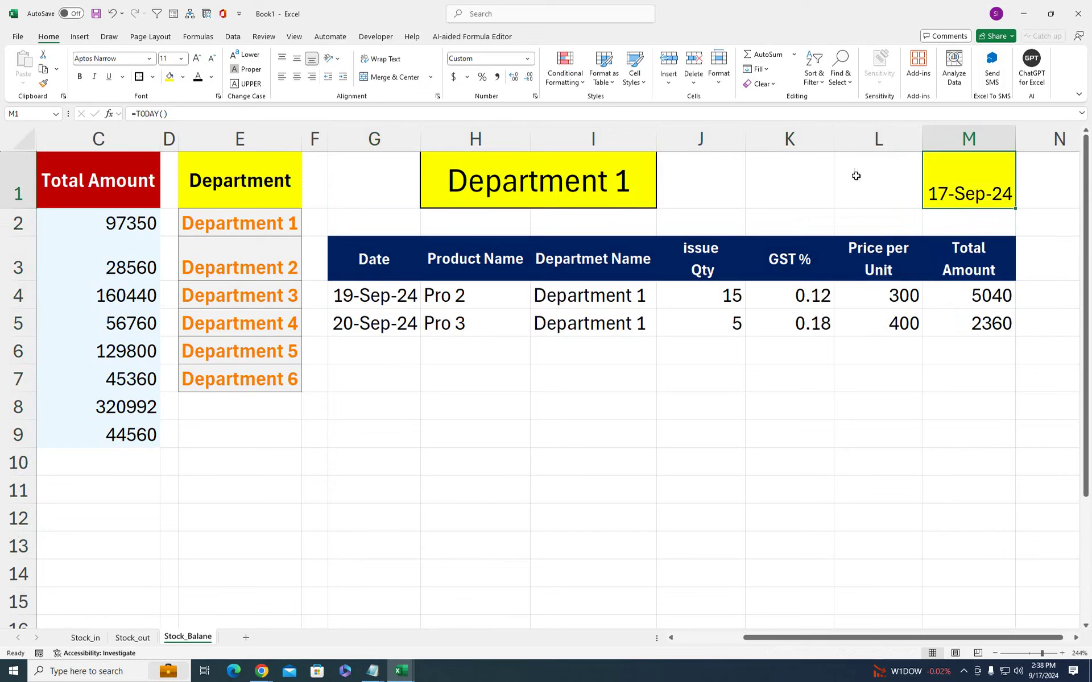
left_click(856, 176)
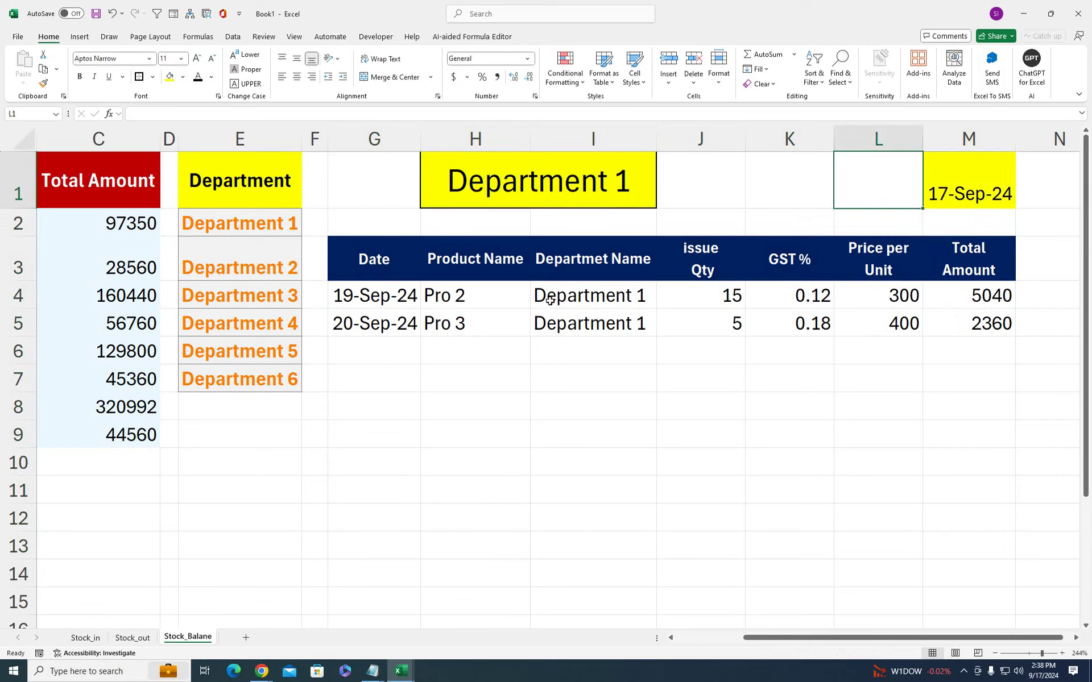
Set the department issue report range G1:M11 on Stock_Balane as the print area
left_click_drag(364, 185, 941, 493)
left_click_drag(782, 635, 715, 636)
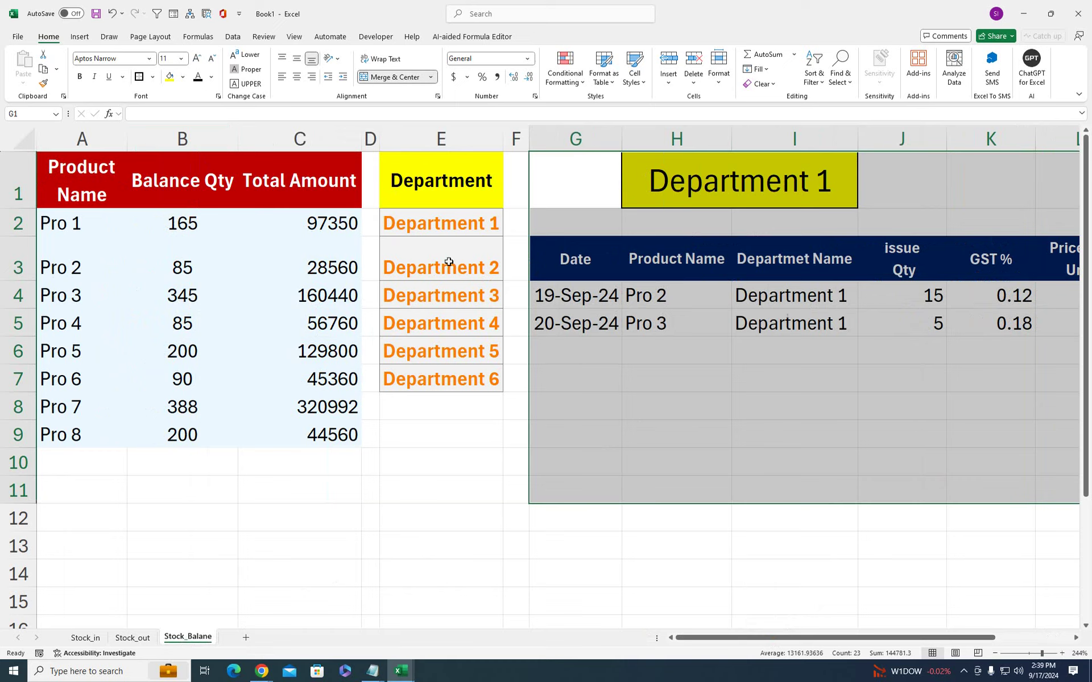
left_click(160, 36)
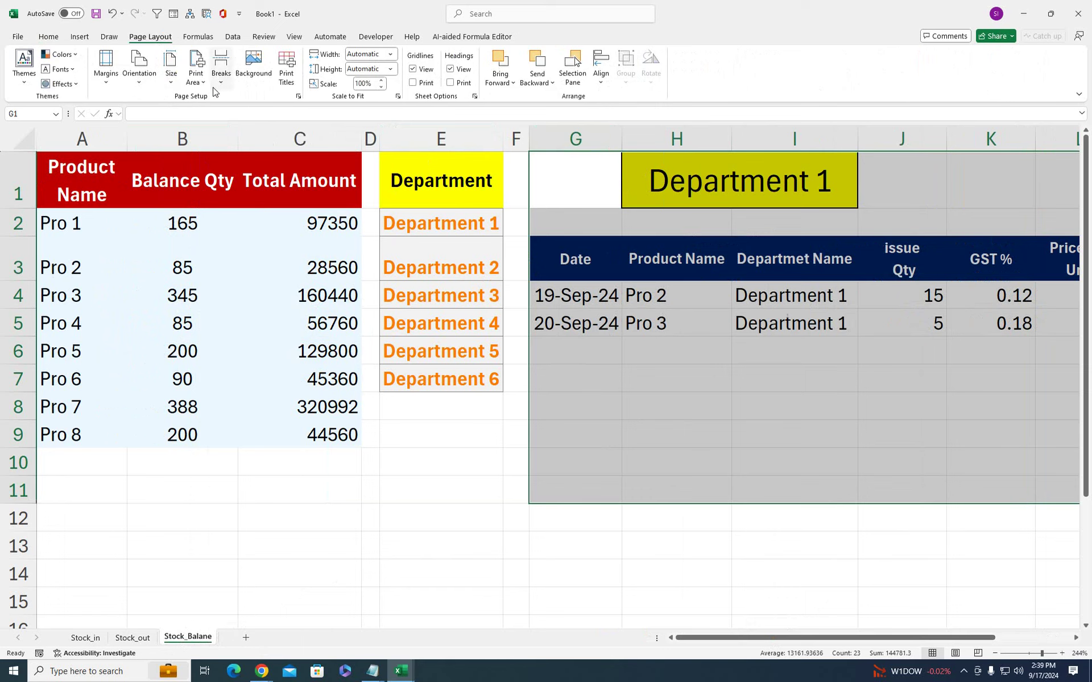
left_click(203, 88)
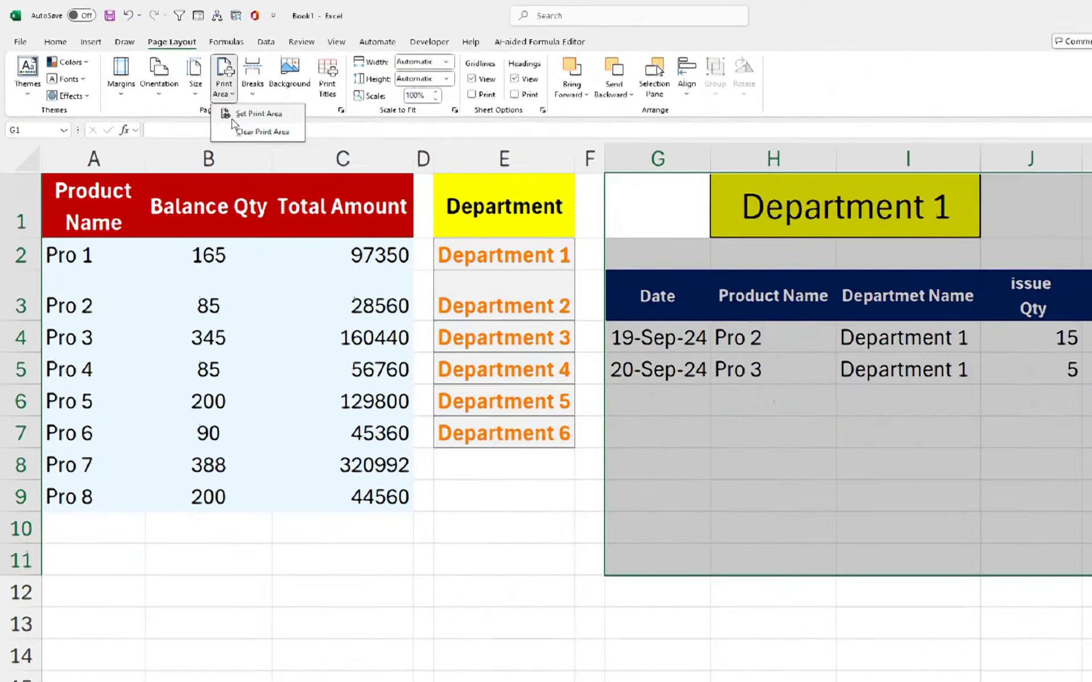
left_click(415, 201)
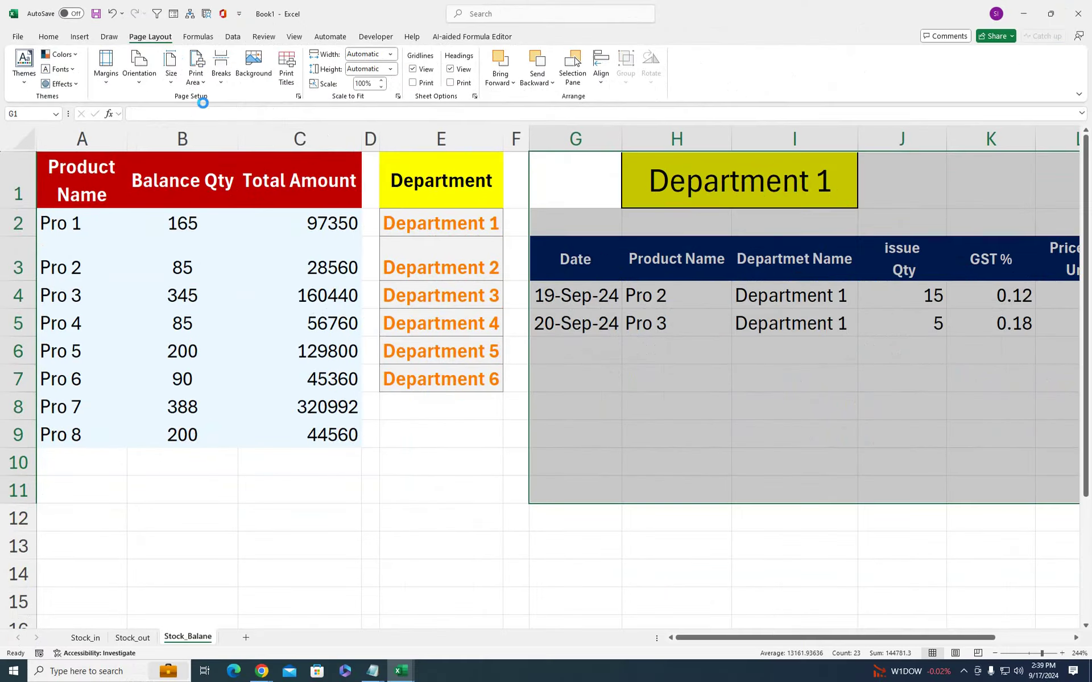
left_click(760, 330)
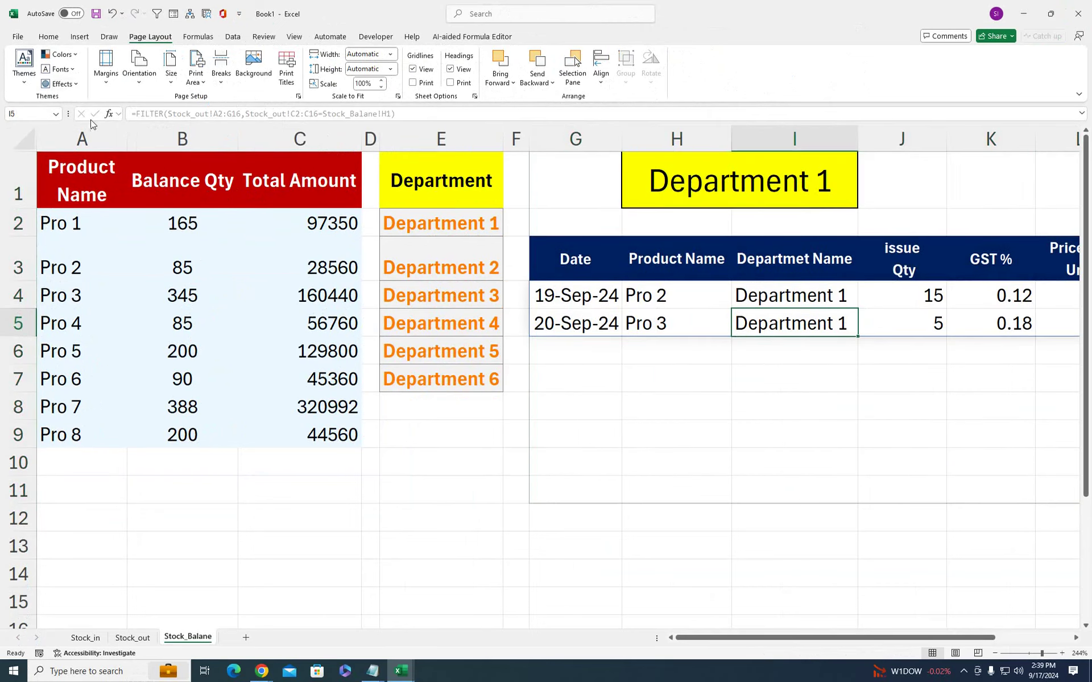
Check the print preview of the department issue report and return to the worksheet
left_click(18, 38)
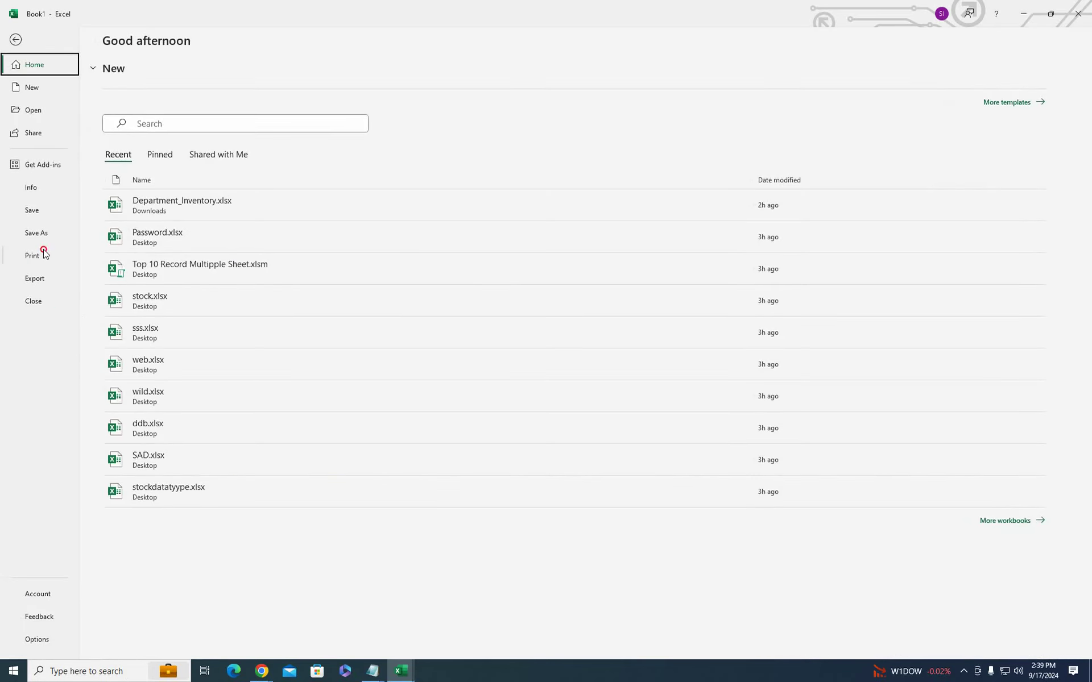
left_click(44, 252)
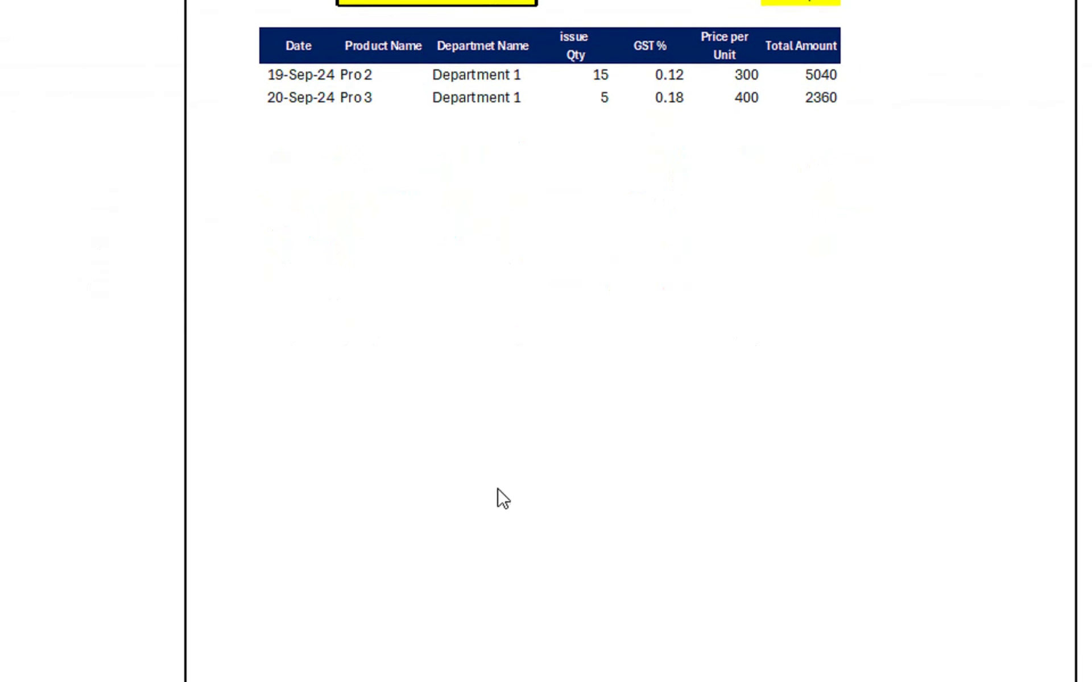
left_click(18, 46)
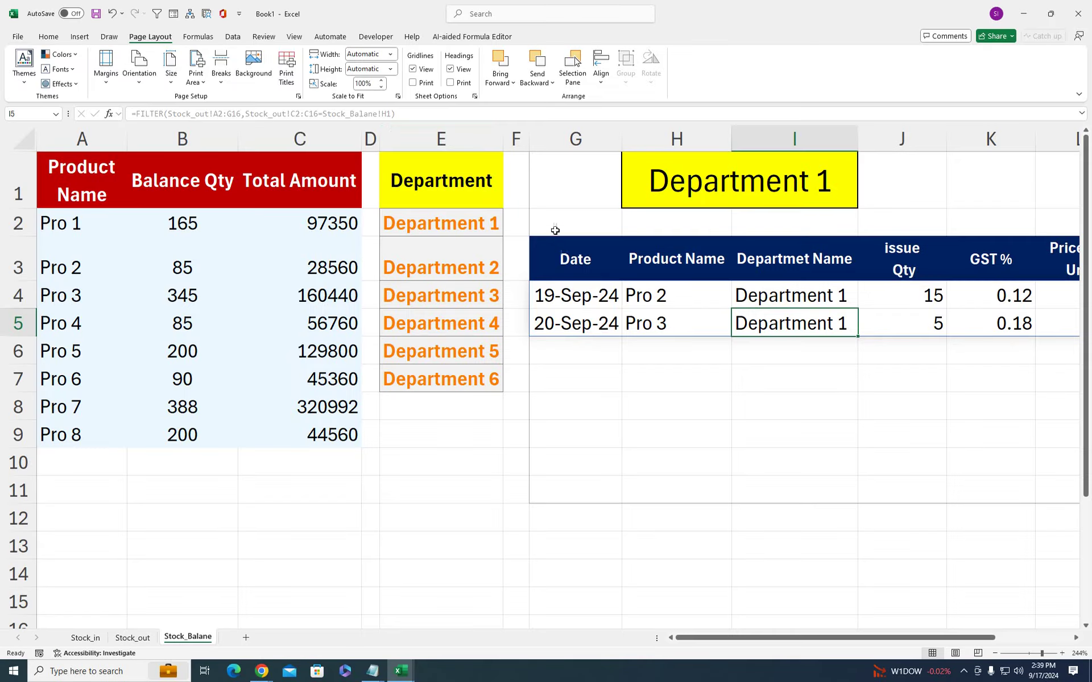
Clear the print area from Stock_Balane and check the sheet's printout in print preview
left_click_drag(543, 175, 870, 492)
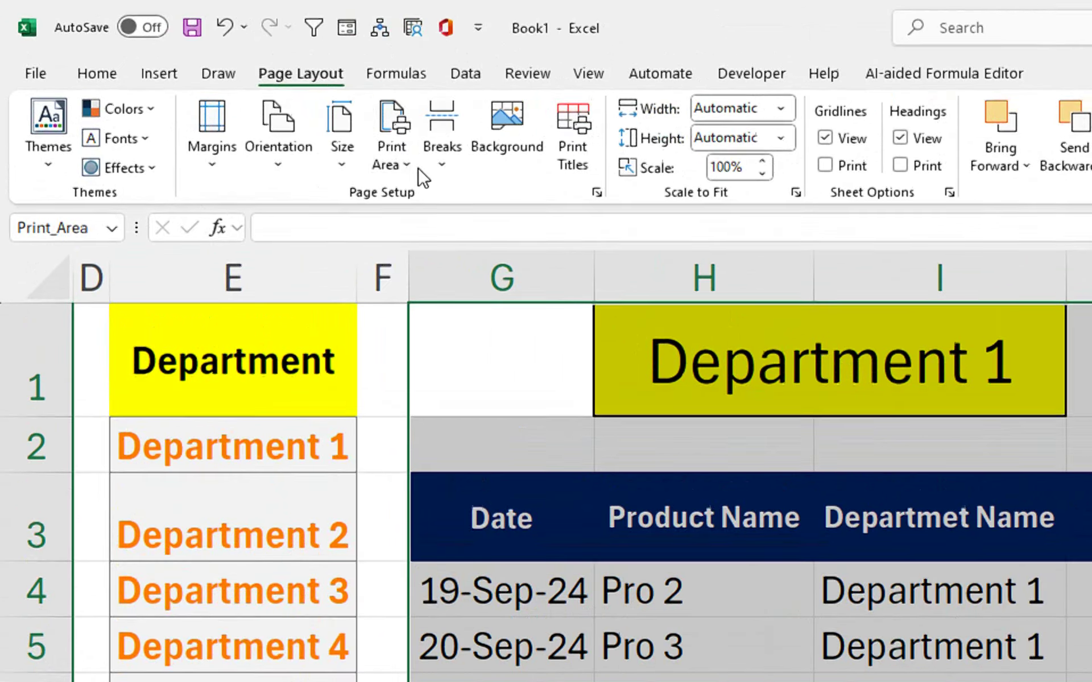
left_click(398, 164)
left_click(411, 237)
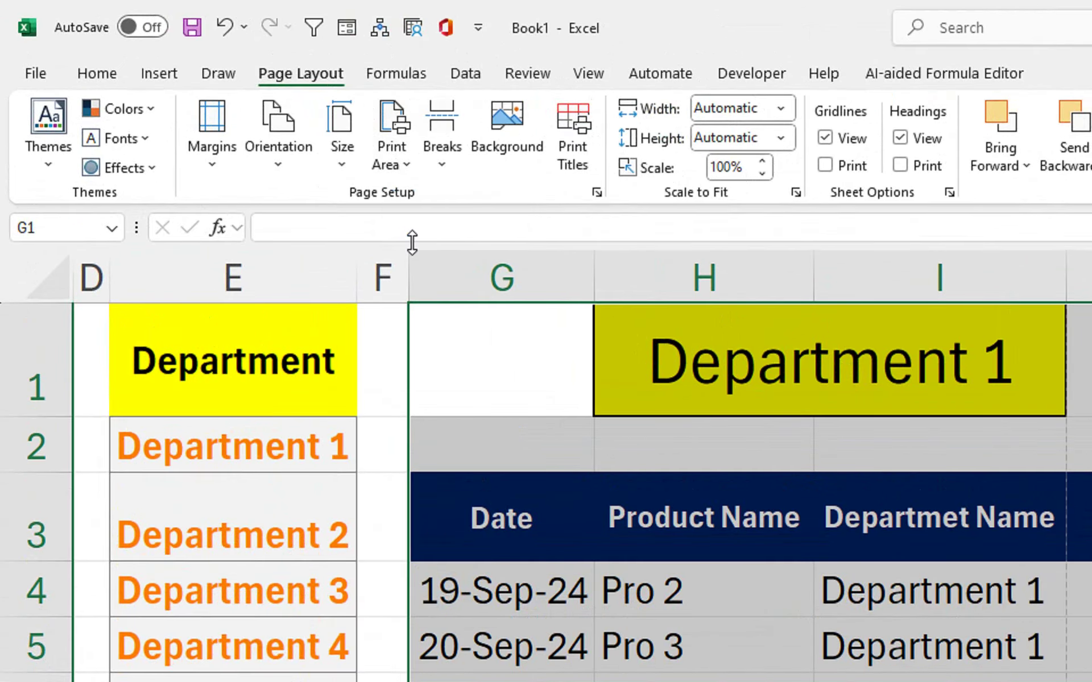
left_click(36, 73)
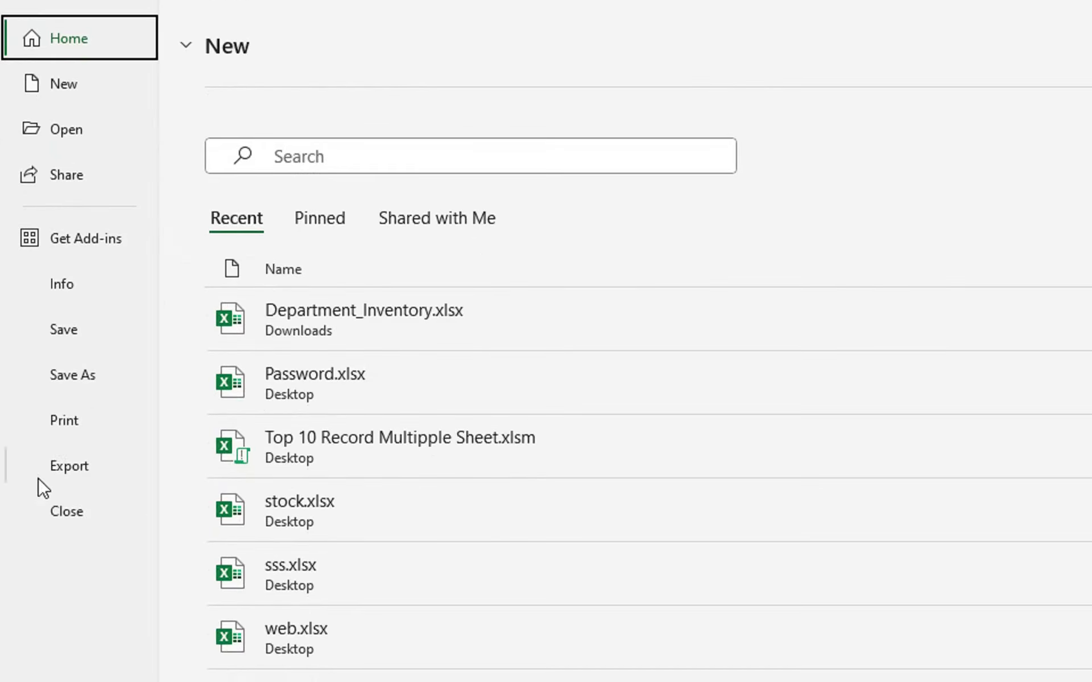
left_click(63, 423)
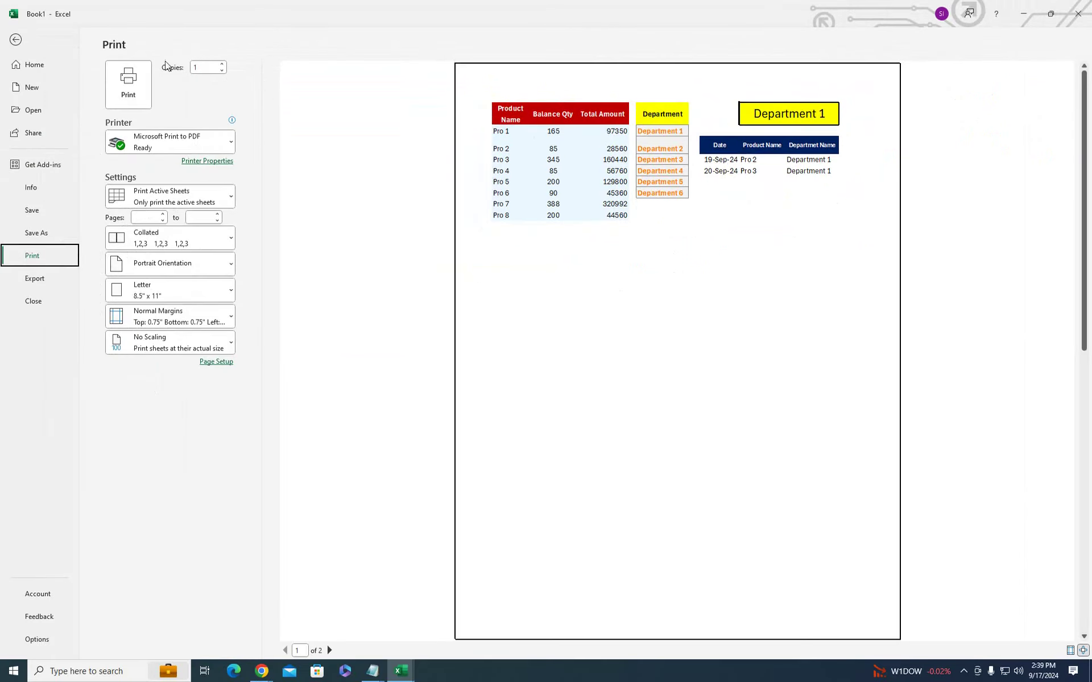
left_click(24, 42)
Choose Department 4 from H1's drop-down list to filter the issue report
left_click(682, 222)
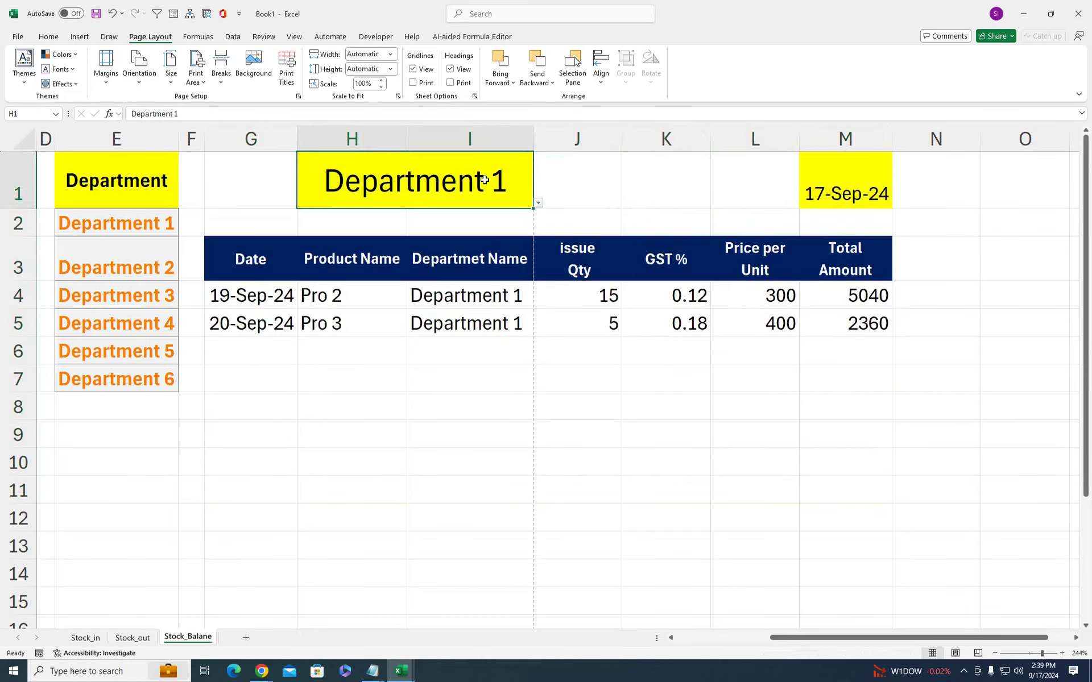
left_click(538, 202)
left_click(494, 244)
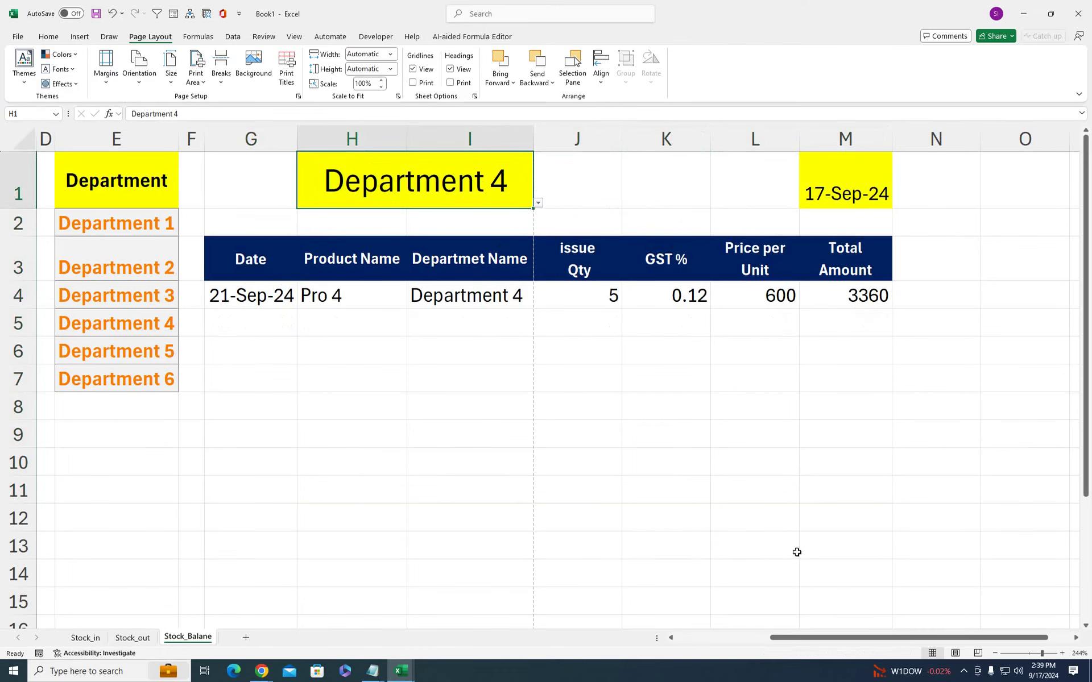
Review the Stock_Balane, Stock_in and Stock_out sheets, ending on Stock_Balane
left_click_drag(777, 637, 683, 637)
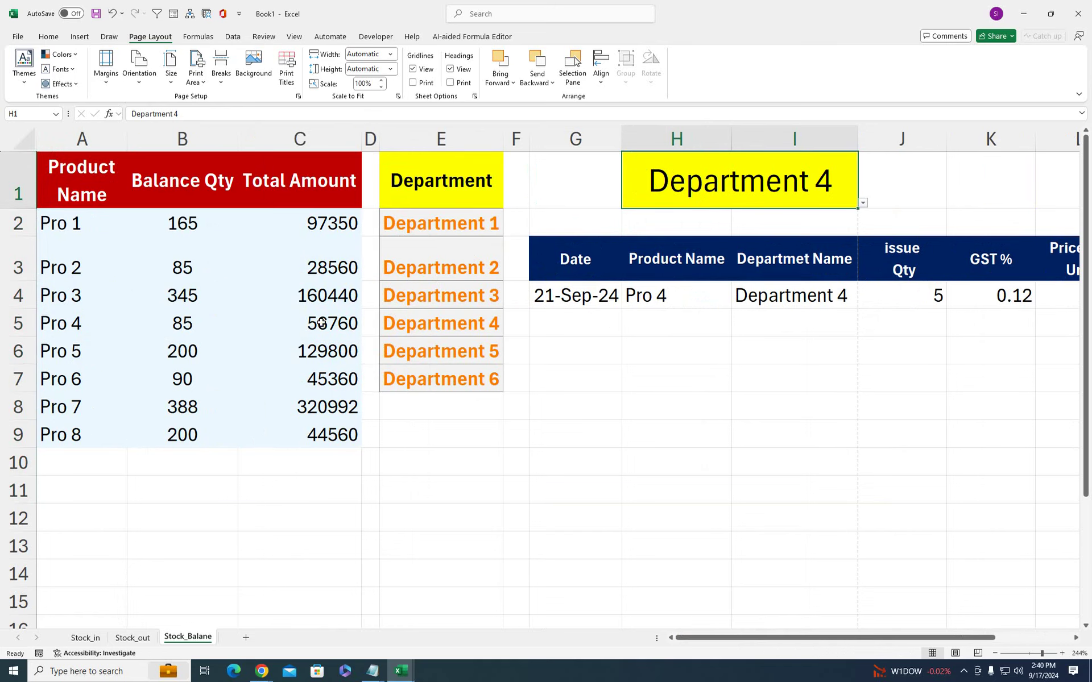
left_click(85, 638)
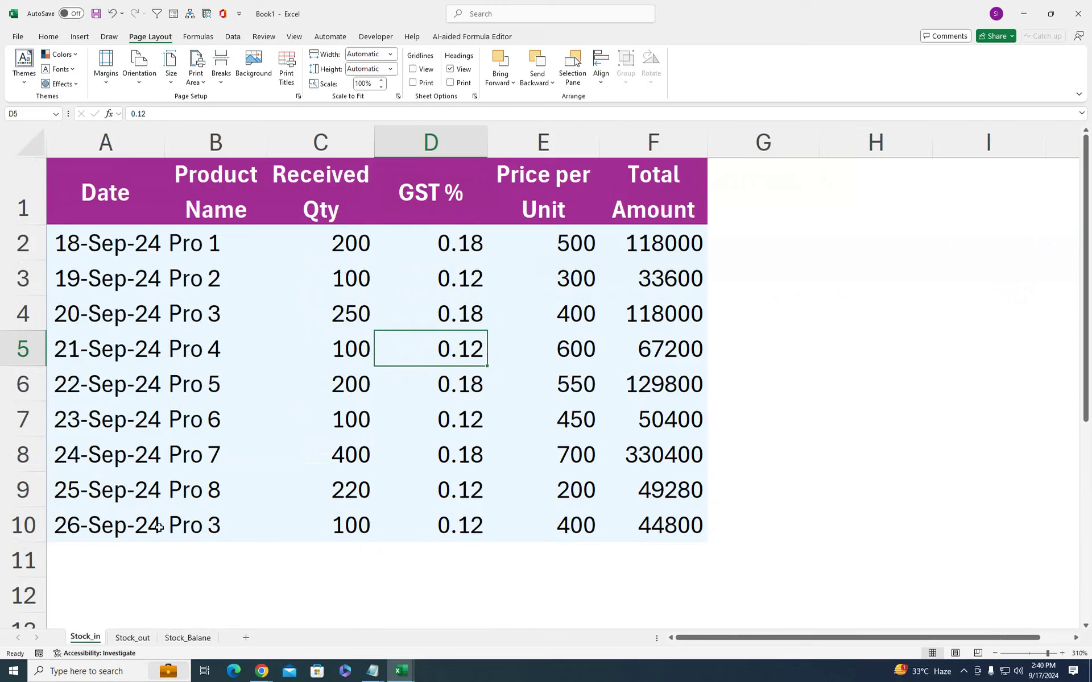
left_click(132, 638)
left_click(187, 638)
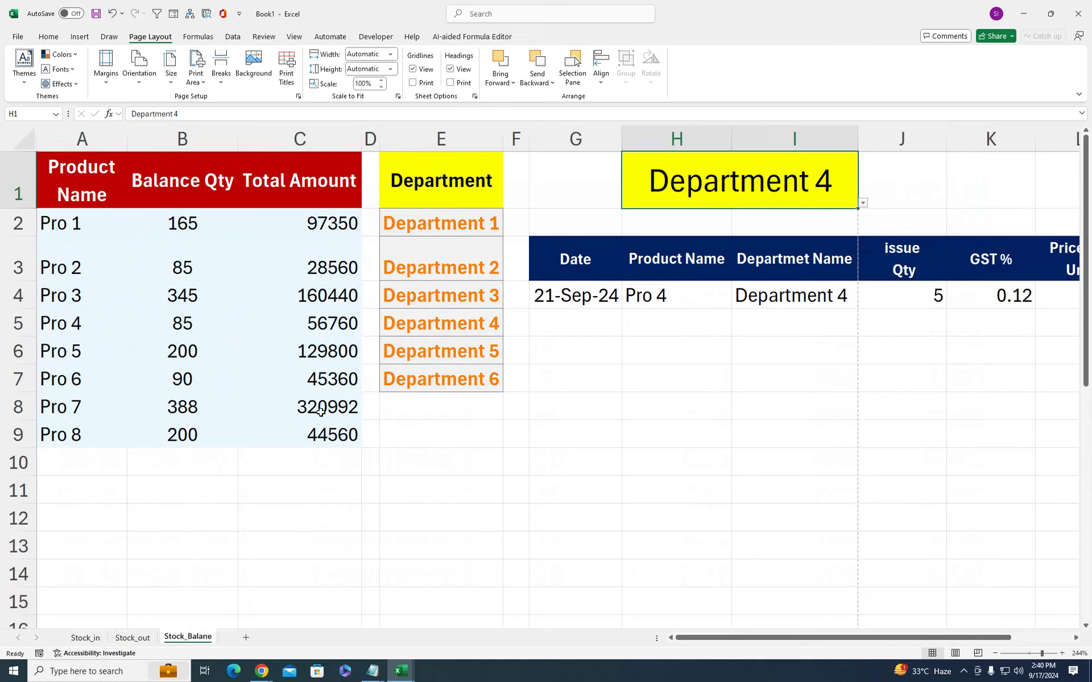
Switch to Chrome, view the advanceexcelonline.blogspot.com blog from the YouTube channel's links, and return to the channel's videos page
key("alt+Tab")
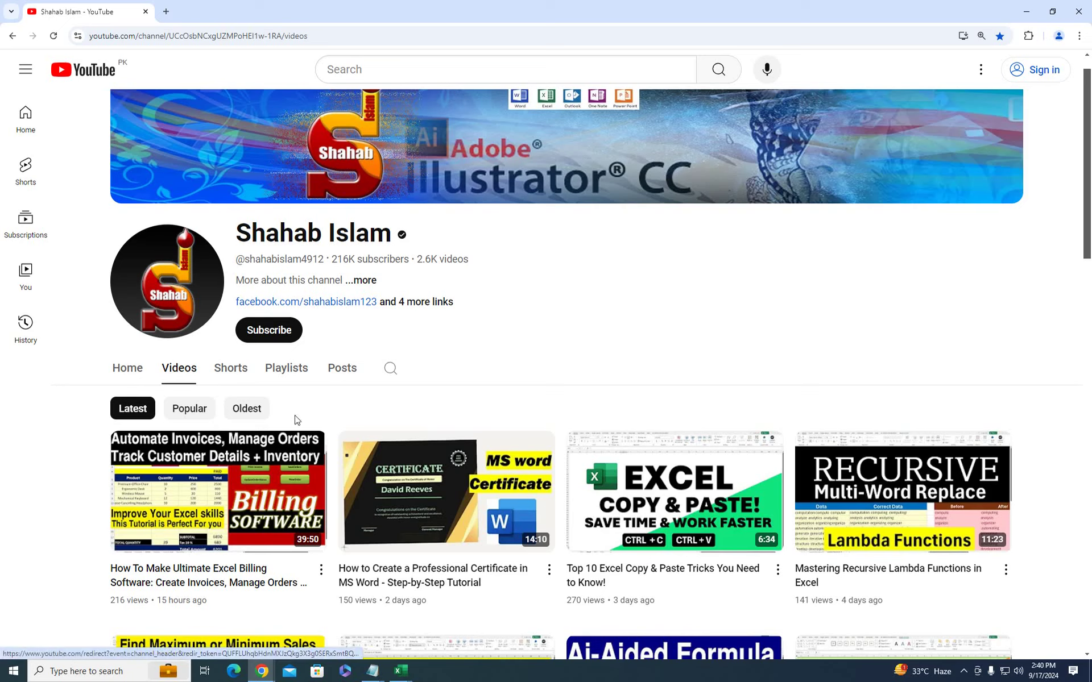
left_click(416, 301)
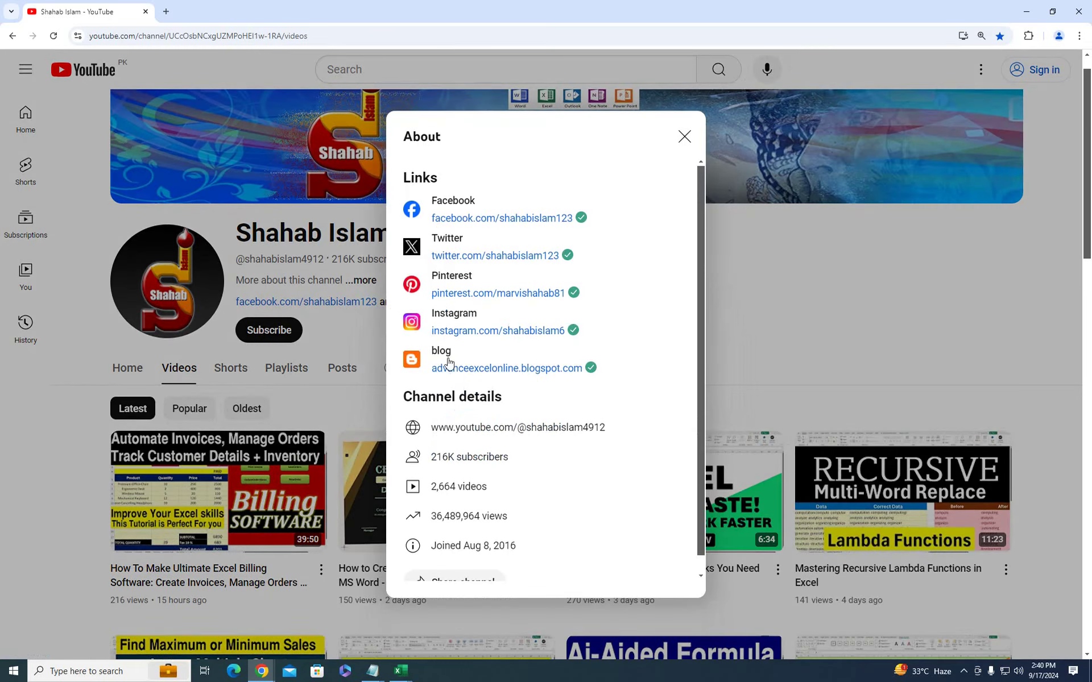
left_click(452, 368)
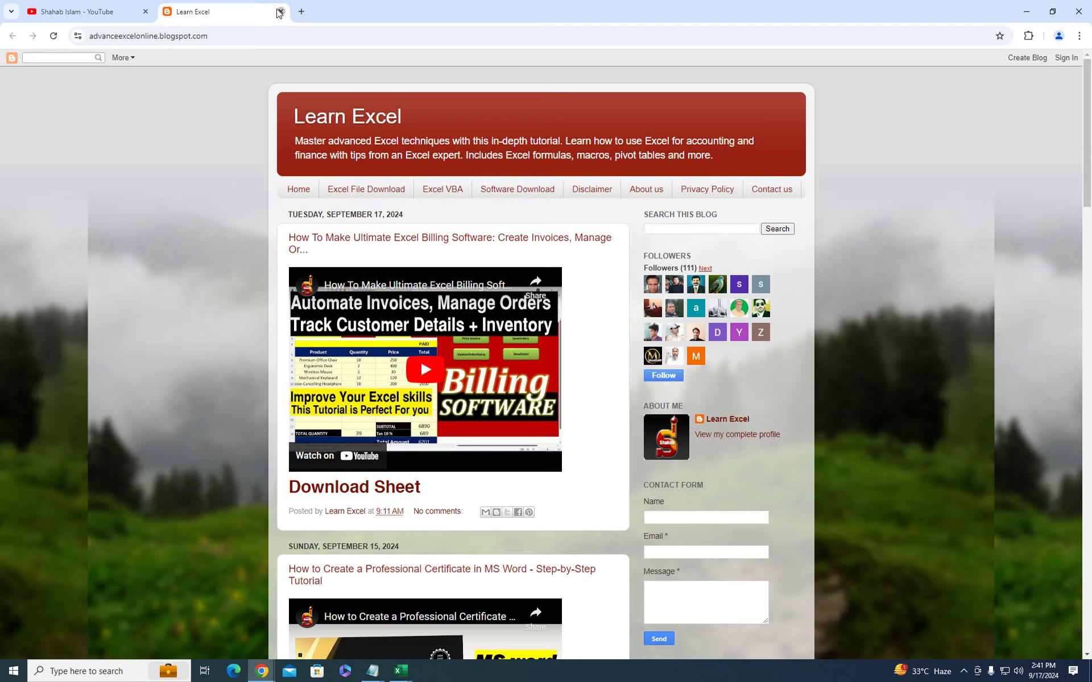
left_click(280, 11)
left_click(684, 136)
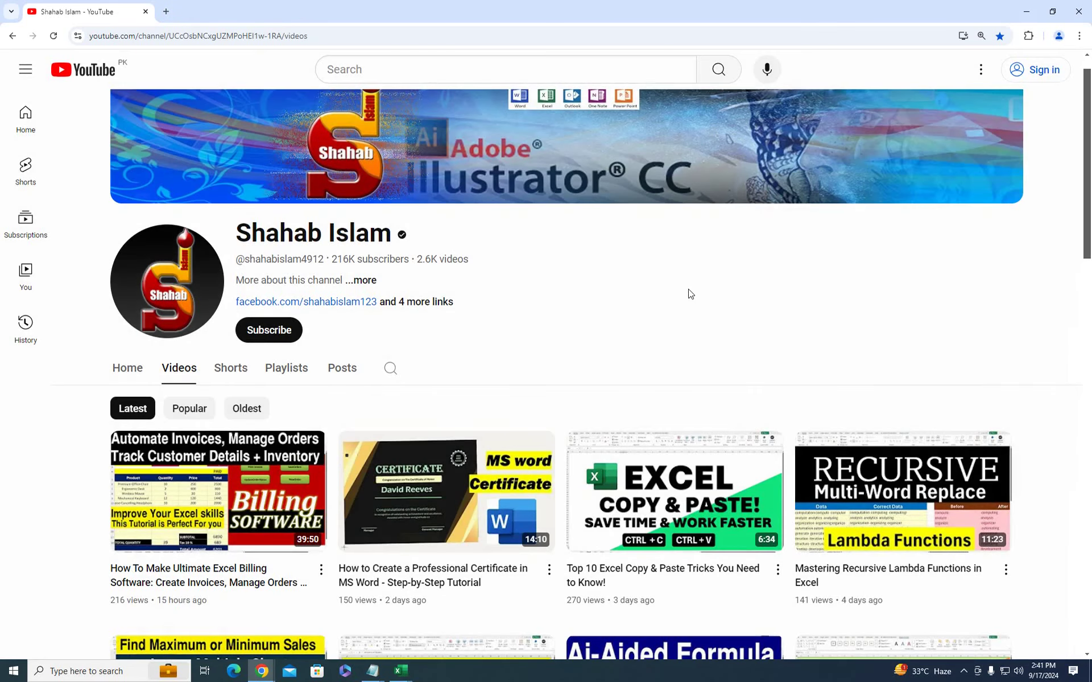